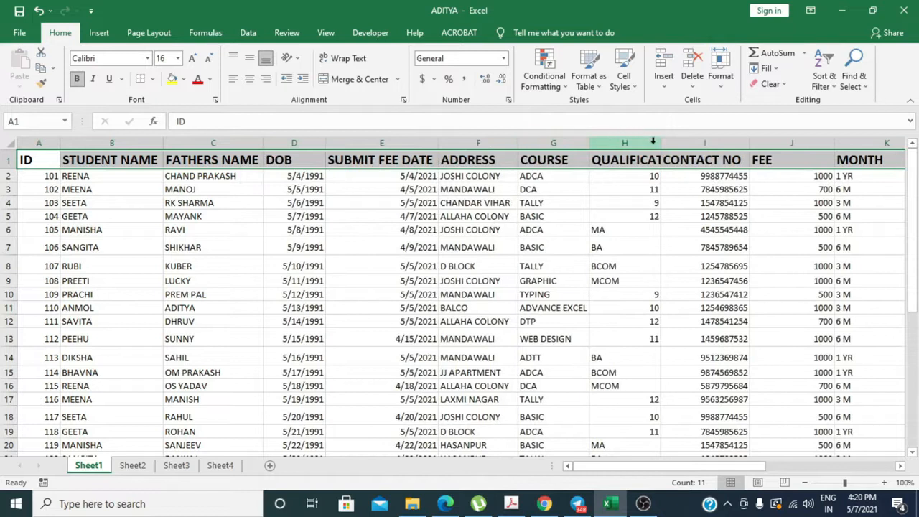
Fill the header row A1:K1 with a gold background colour.
left_click(183, 79)
left_click(252, 112)
left_click(381, 266)
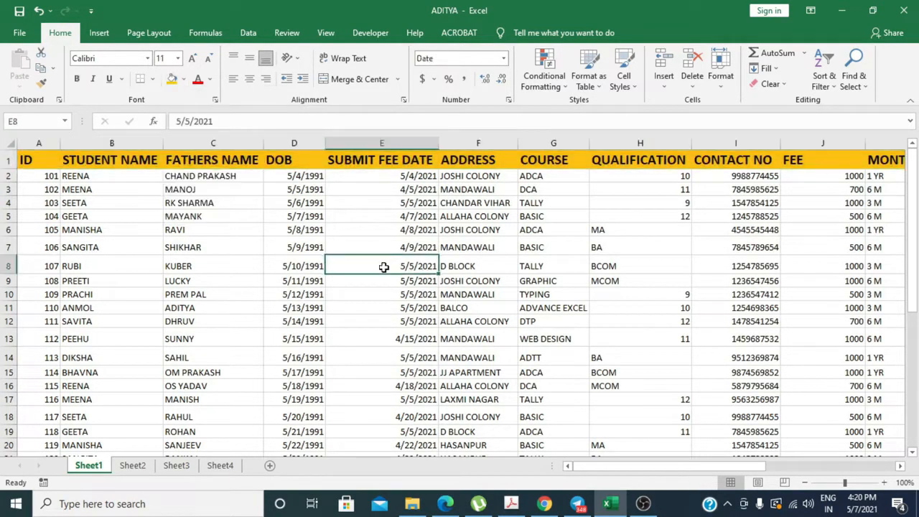
left_click(328, 319)
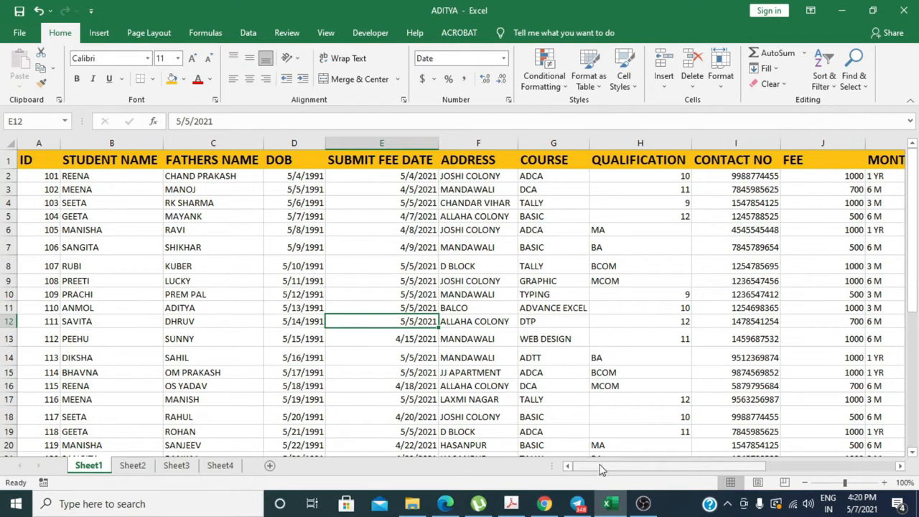
Center the values in the FEE column, cells J2:J32, horizontally.
left_click_drag(601, 466, 652, 465)
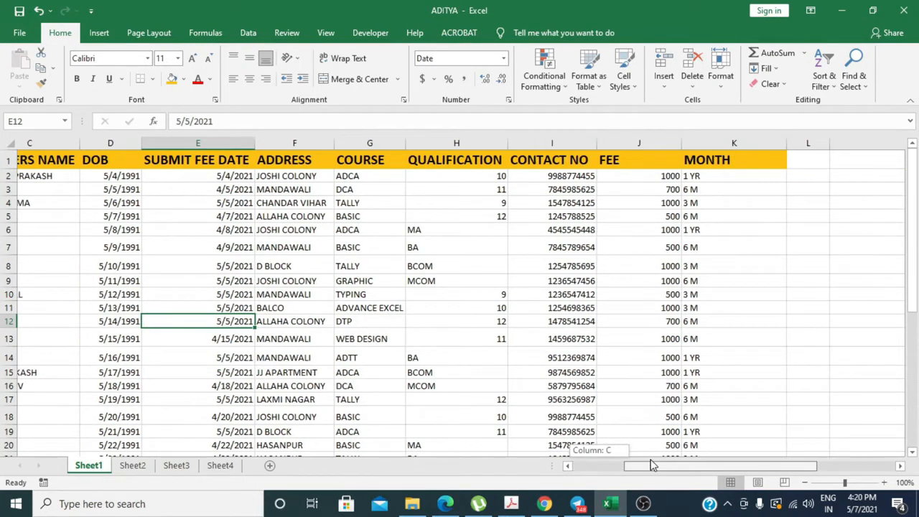
left_click_drag(675, 178, 716, 425)
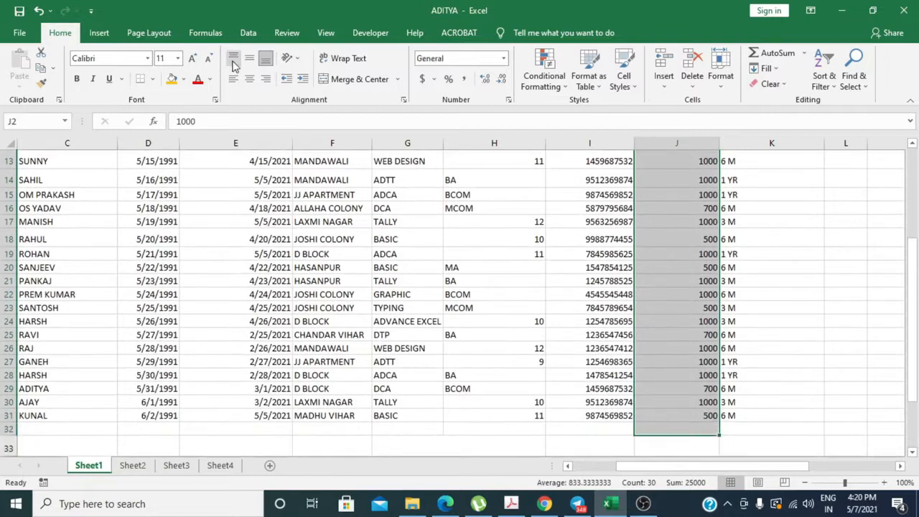
scroll(720, 297, "up", 4)
left_click(788, 289)
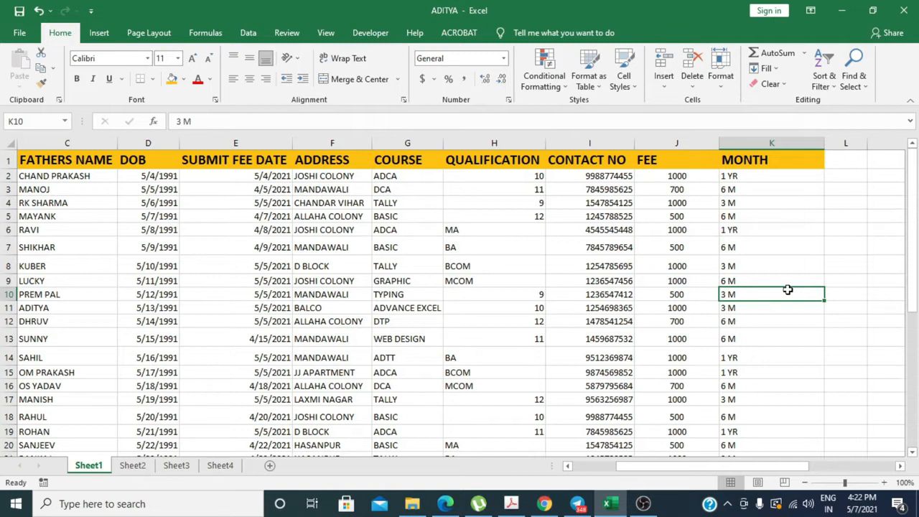
left_click(257, 320)
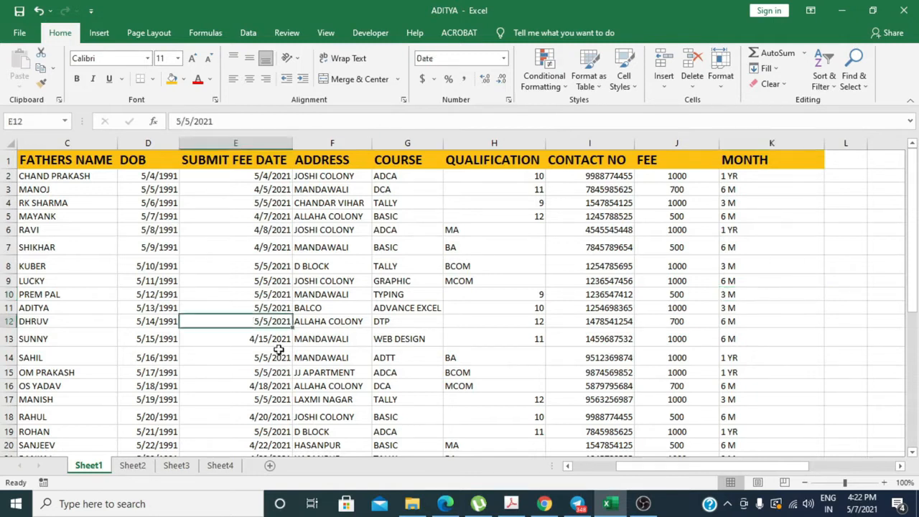
Cut the first six ID and STUDENT NAME records in A2:B7 and paste them below the table at A35.
left_click_drag(642, 467, 598, 472)
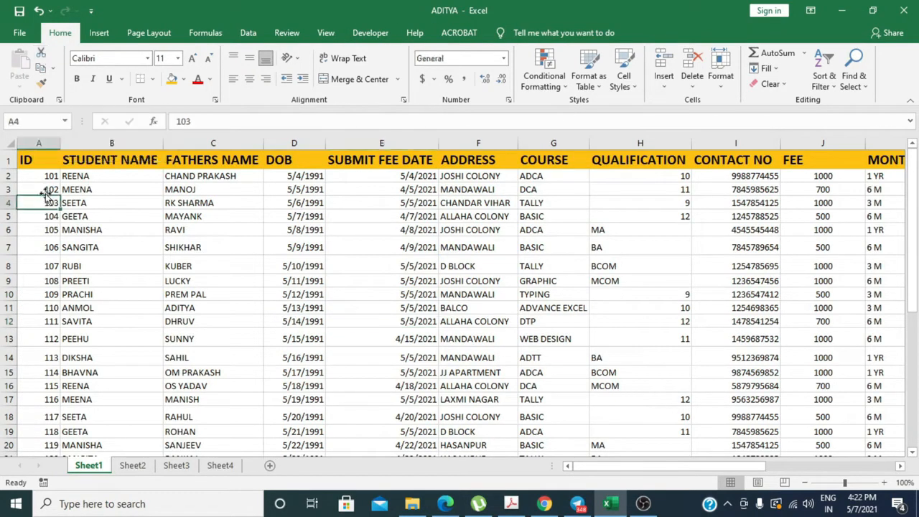
left_click_drag(43, 176, 69, 247)
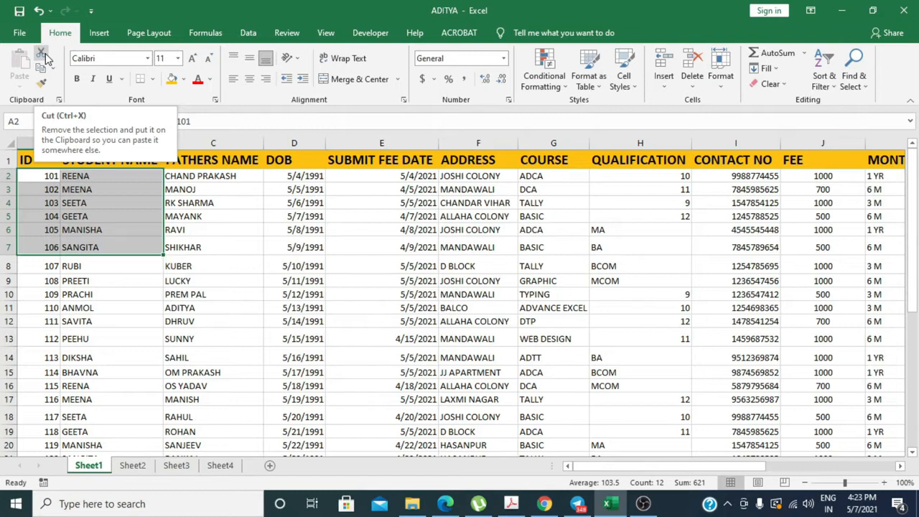
left_click(46, 53)
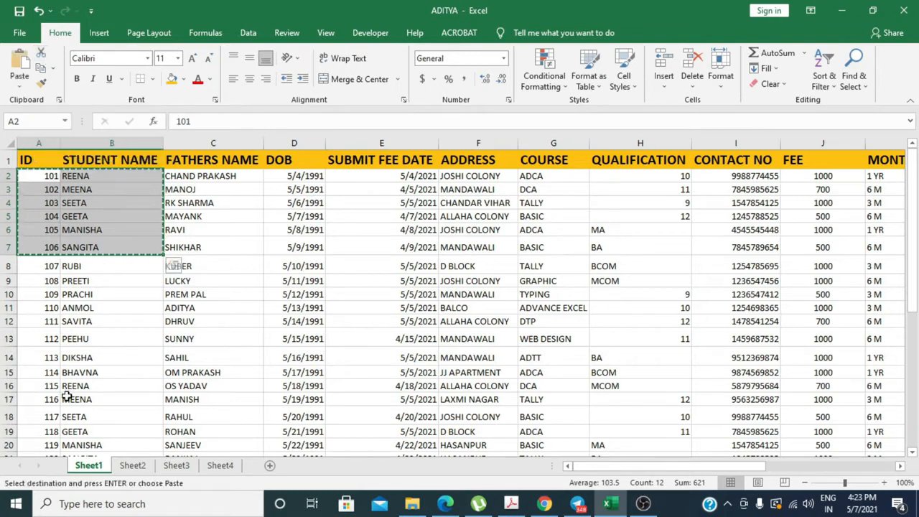
scroll(45, 384, "down", 6)
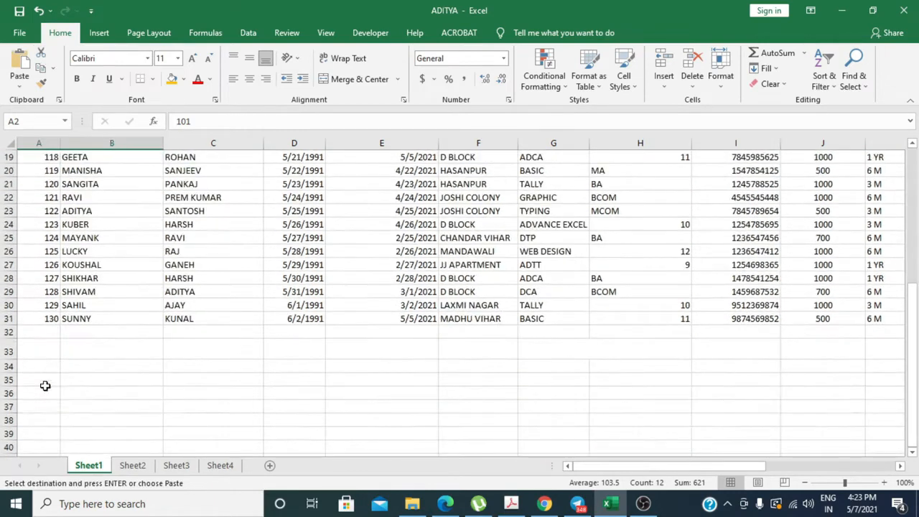
left_click_drag(45, 383, 95, 430)
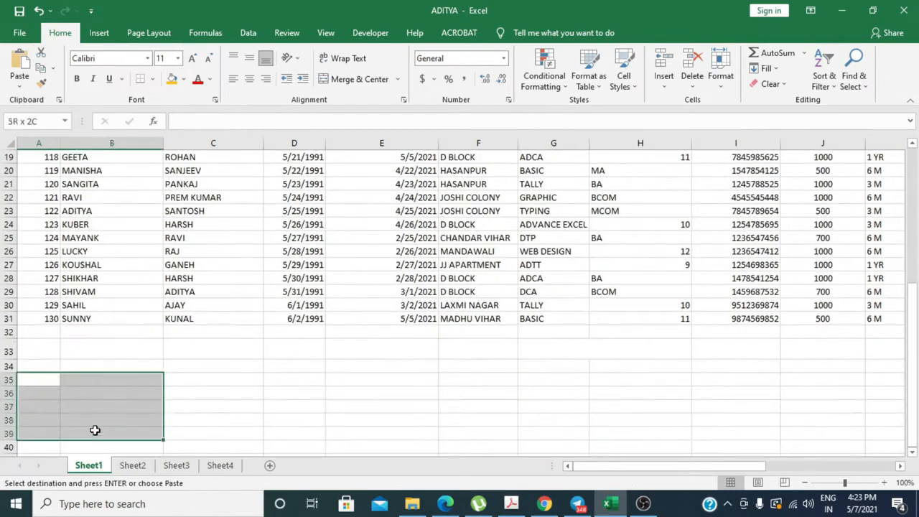
left_click(22, 79)
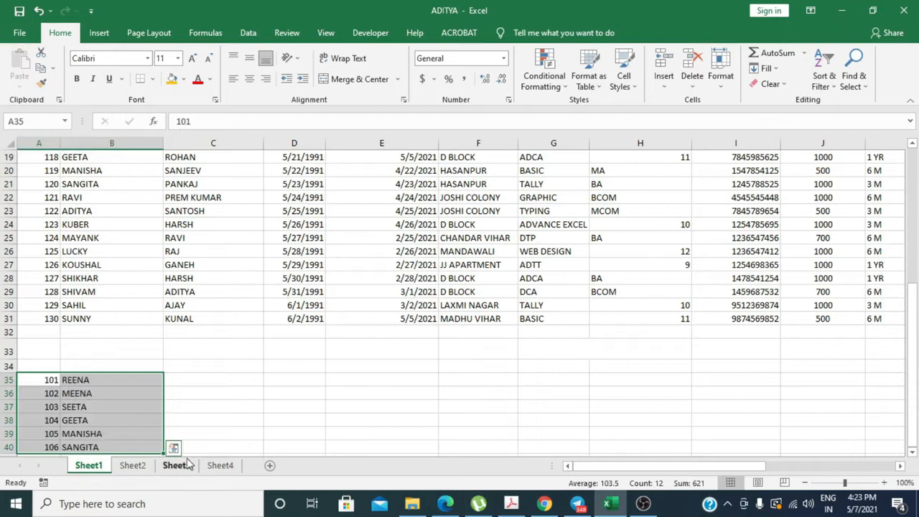
Compare the source cells A2:B7 with the relocated records in A35:B40 below the table.
left_click(209, 407)
left_click_drag(189, 368, 277, 441)
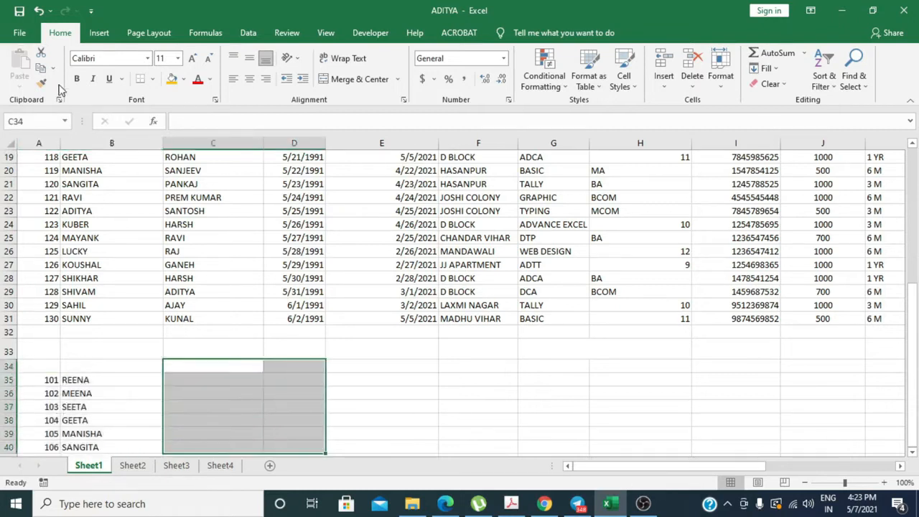
scroll(307, 412, "up", 2)
scroll(311, 416, "down", 3)
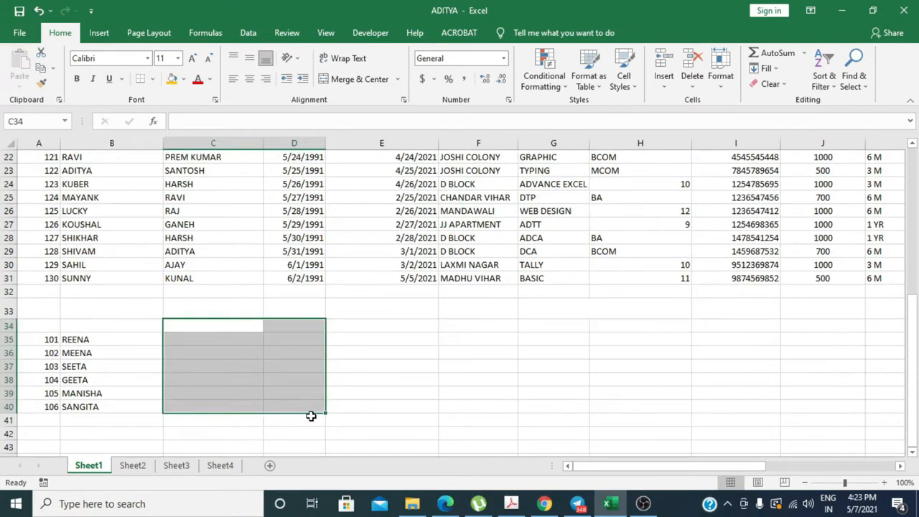
left_click(384, 394)
scroll(222, 337, "up", 6)
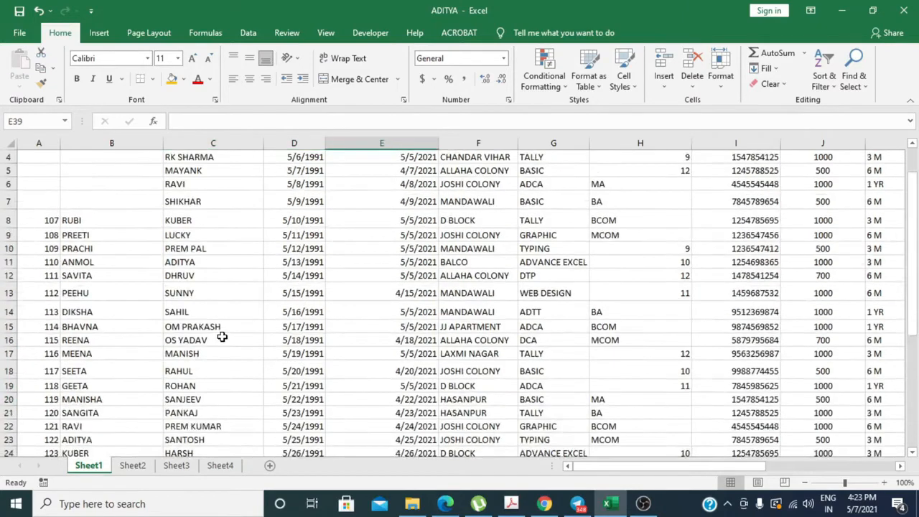
scroll(222, 337, "up", 1)
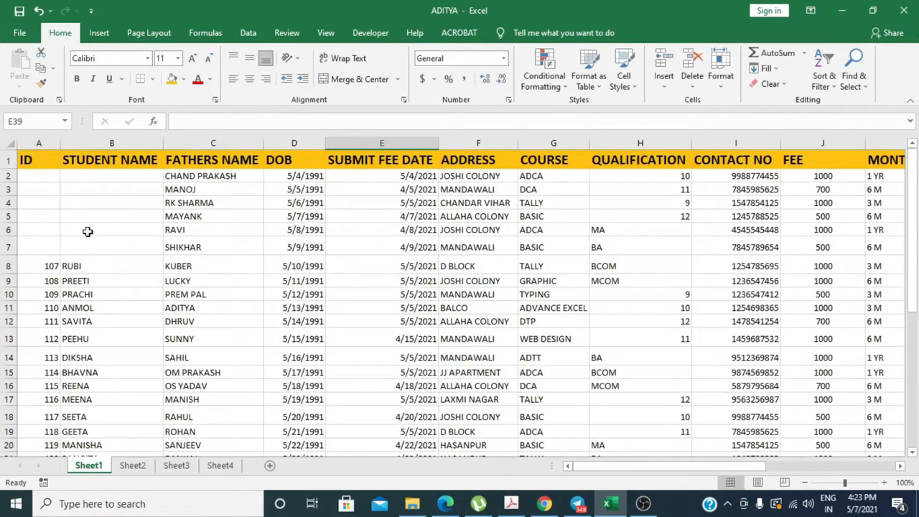
scroll(88, 231, "down", 9)
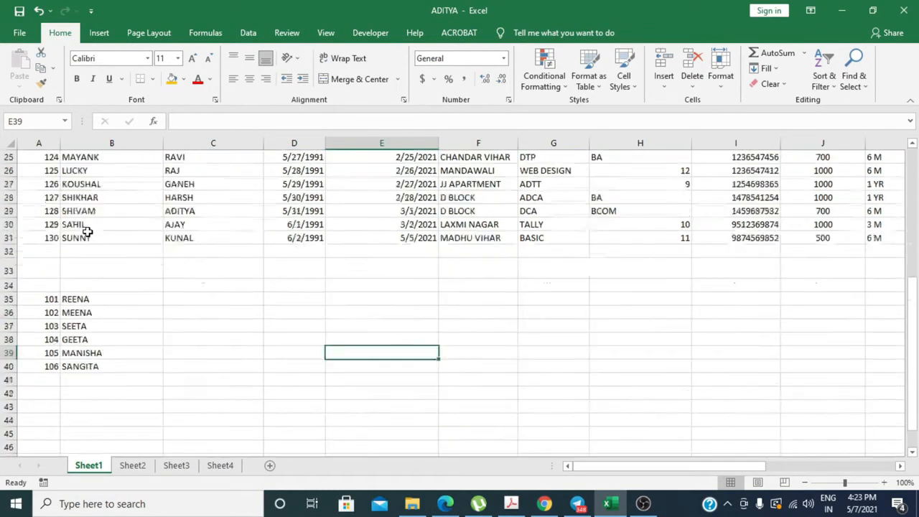
Copy the records in A35:B40 back to A2, pasting them with the Formulas option.
left_click_drag(32, 257, 94, 323)
left_click(95, 323)
left_click_drag(35, 261, 127, 330)
left_click(94, 326)
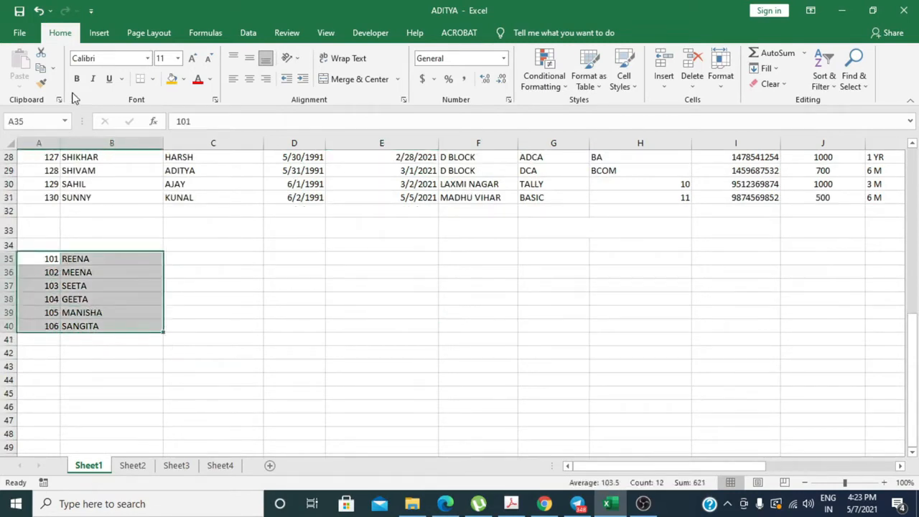
left_click(43, 68)
scroll(129, 244, "up", 9)
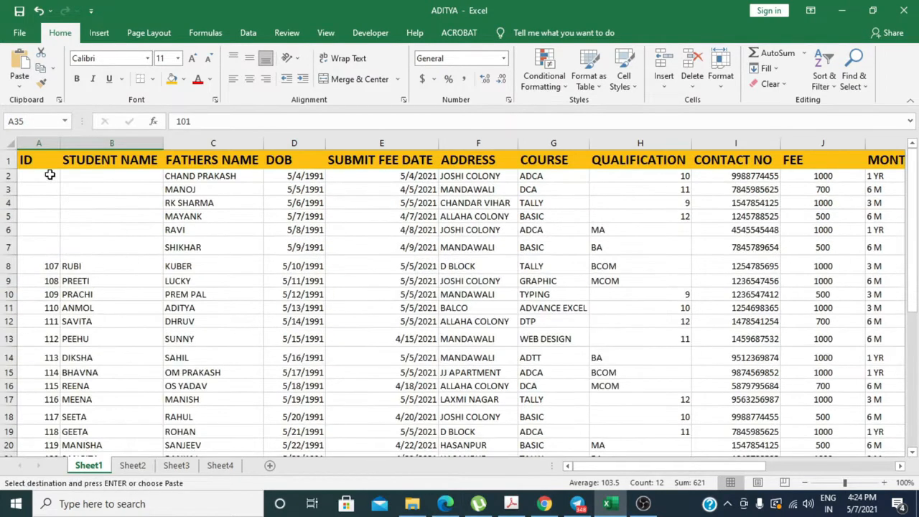
left_click(50, 178)
left_click(19, 84)
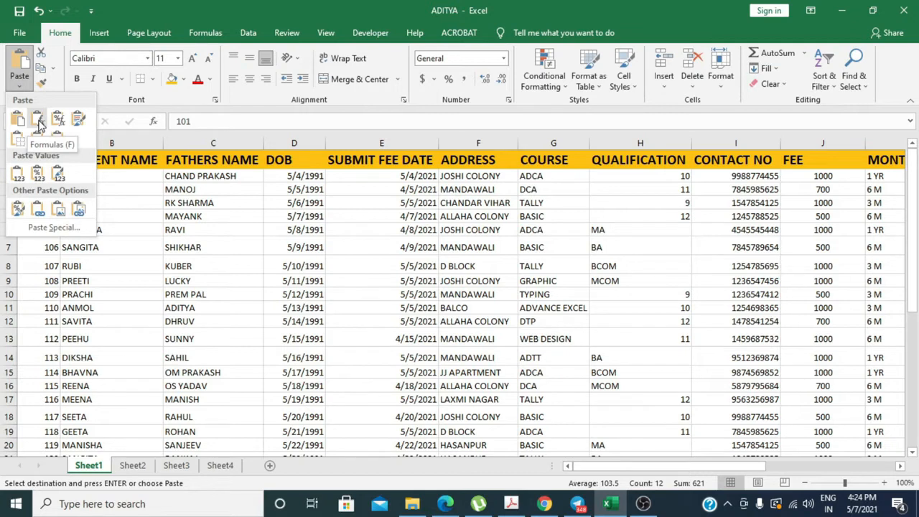
left_click(38, 122)
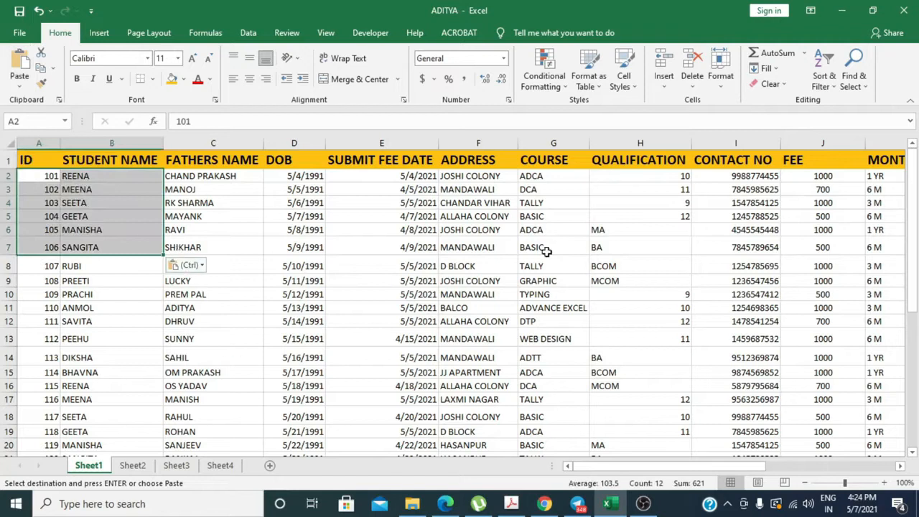
Examine the pasted records in A2:B7 and the copied source block in A35:B40.
left_click(512, 263)
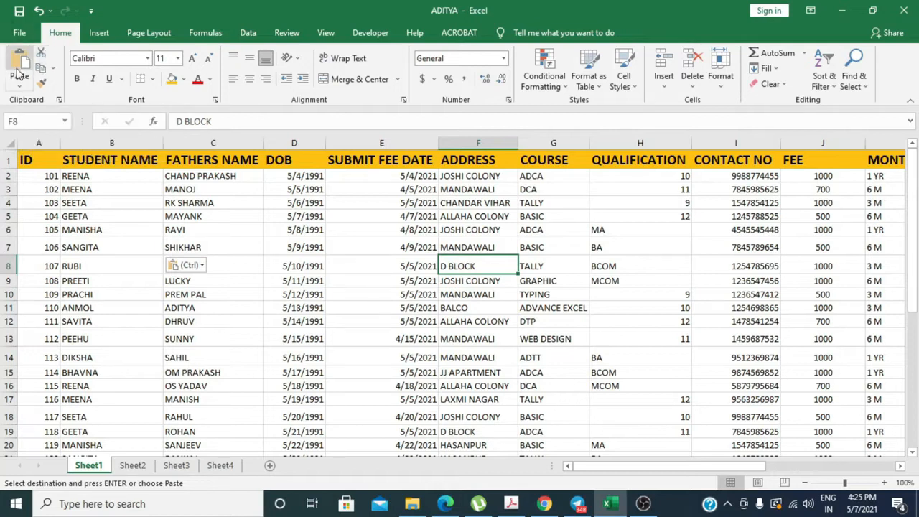
left_click(254, 247)
left_click(127, 211)
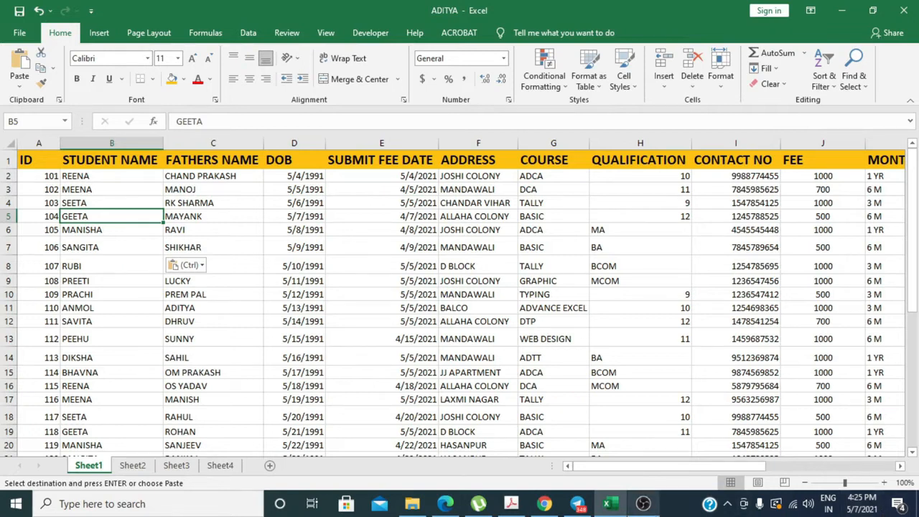
left_click(117, 321)
scroll(127, 303, "down", 13)
scroll(357, 251, "up", 2)
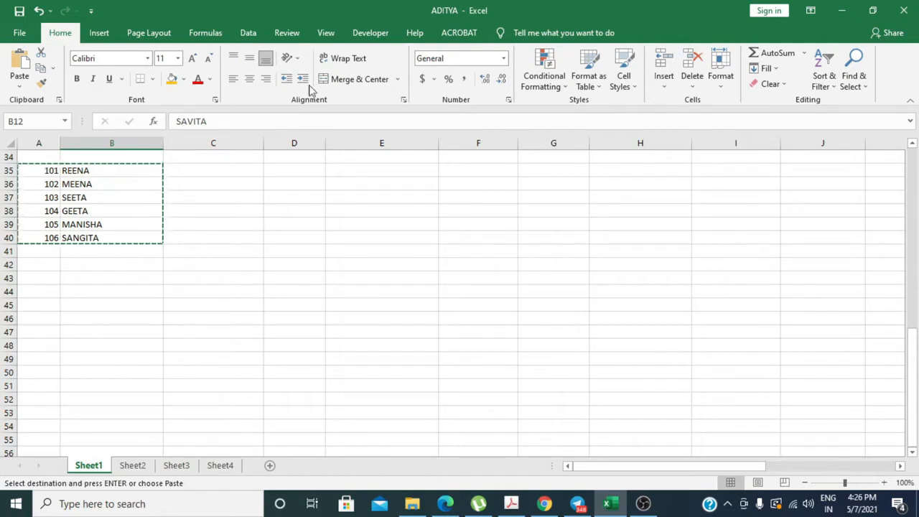
left_click(180, 250)
scroll(113, 236, "up", 3)
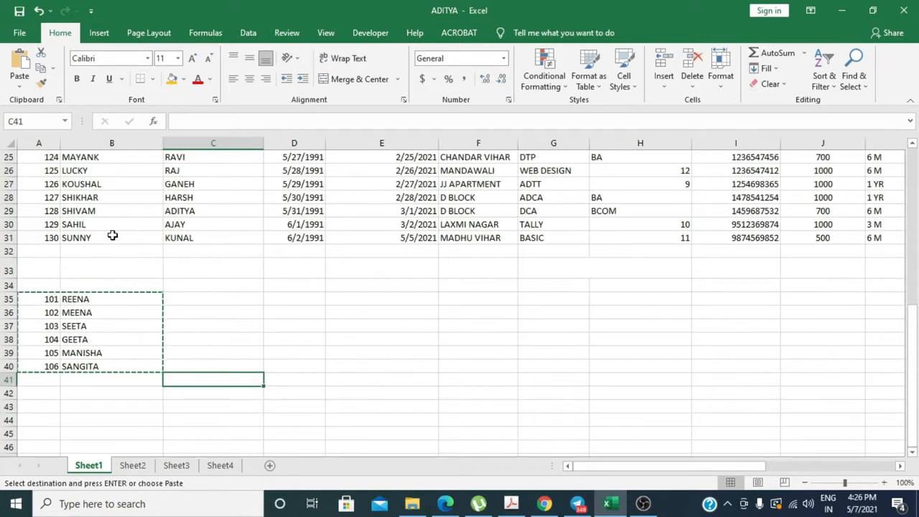
Undo the copy back and the earlier move of the six ID and STUDENT NAME records.
scroll(113, 235, "up", 4)
key("ctrl+z")
scroll(204, 407, "down", 7)
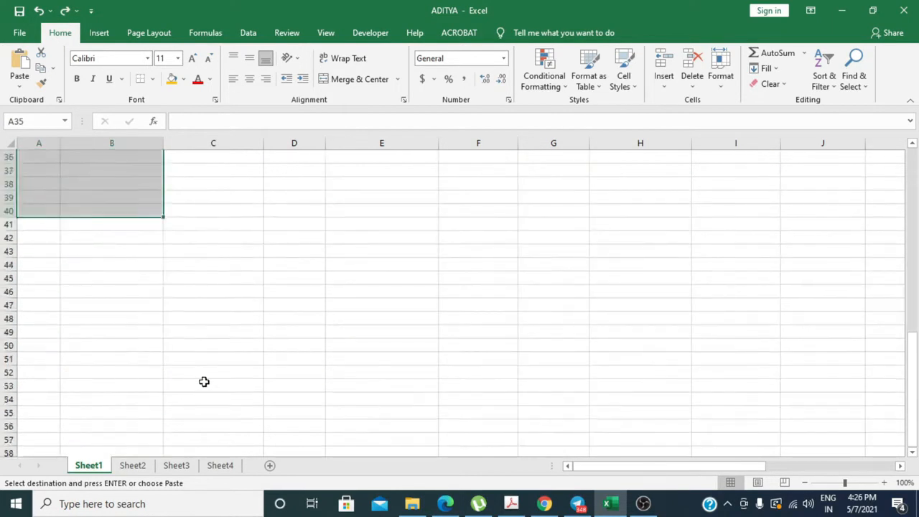
left_click(206, 346)
scroll(216, 299, "up", 5)
scroll(215, 298, "up", 5)
double_click(350, 201)
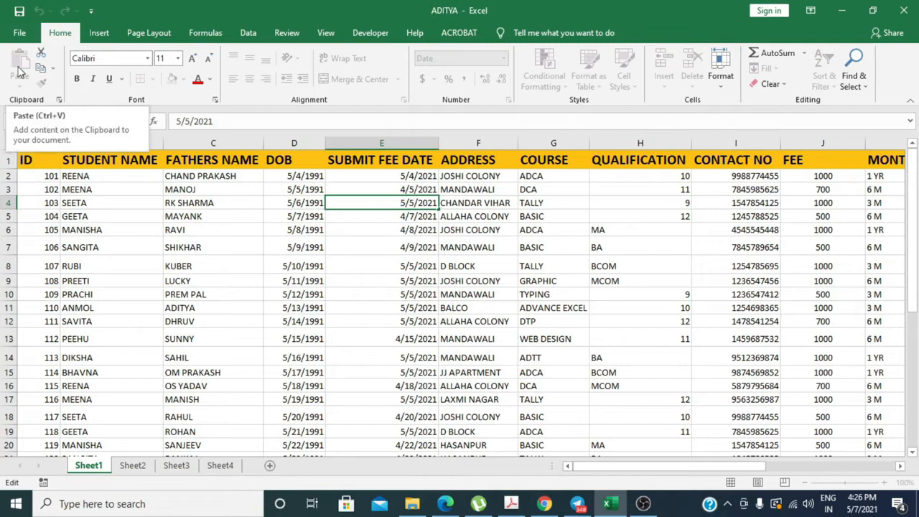
left_click(190, 265)
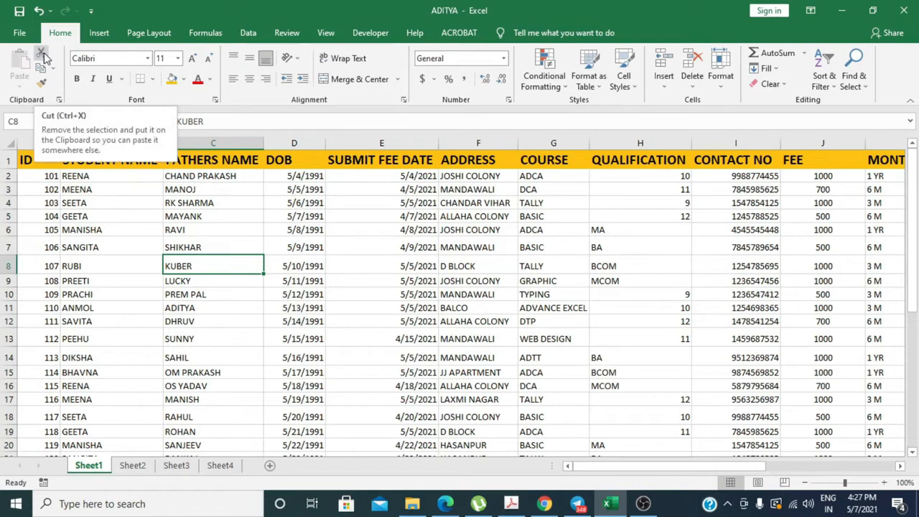
Cut the first five ID and STUDENT NAME records in A2:B6 and paste them below the table at A34.
left_click_drag(34, 176, 72, 231)
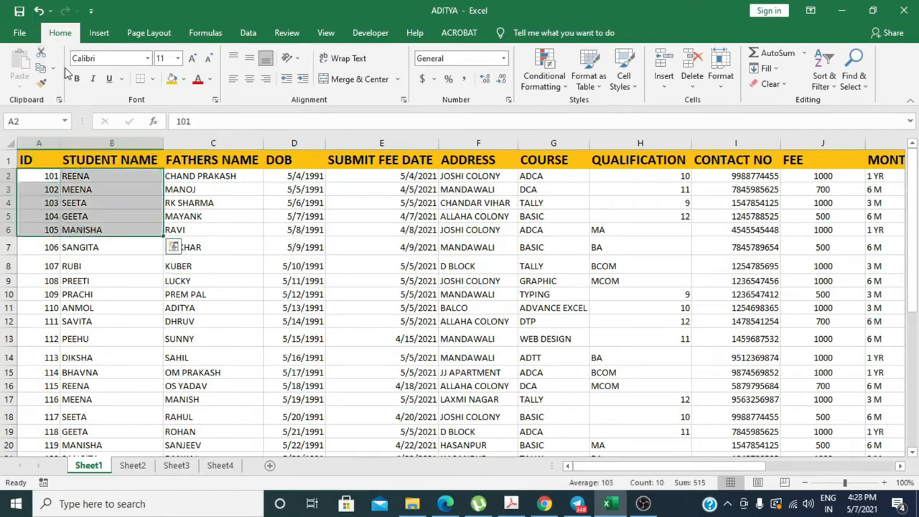
left_click(41, 52)
scroll(120, 246, "down", 3)
scroll(119, 247, "up", 3)
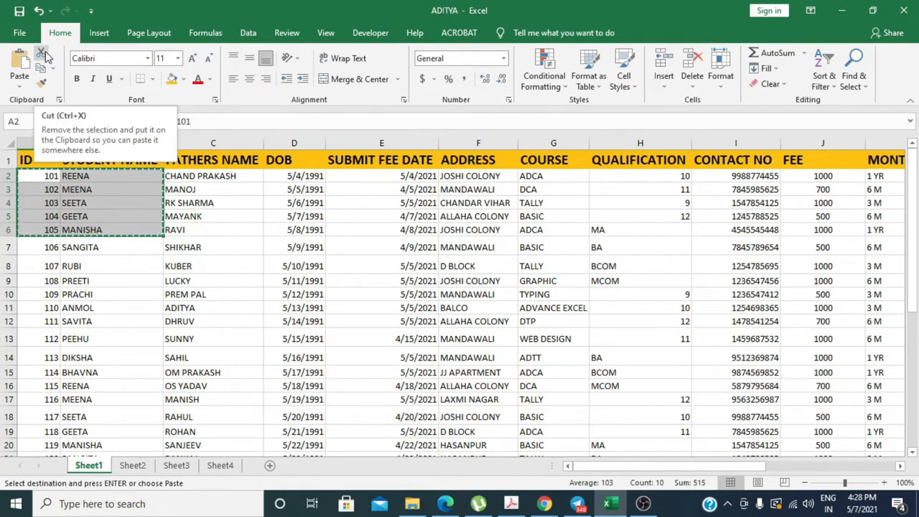
scroll(99, 257, "down", 4)
scroll(99, 257, "down", 5)
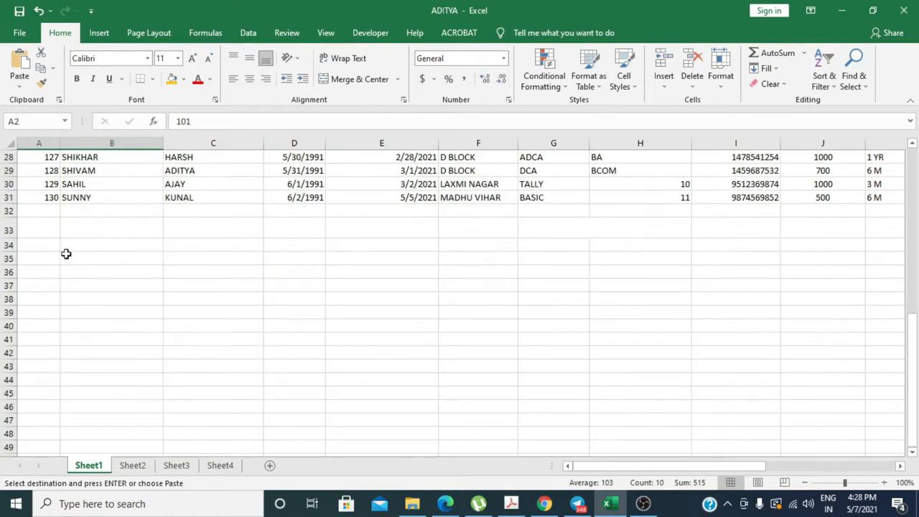
left_click(41, 246)
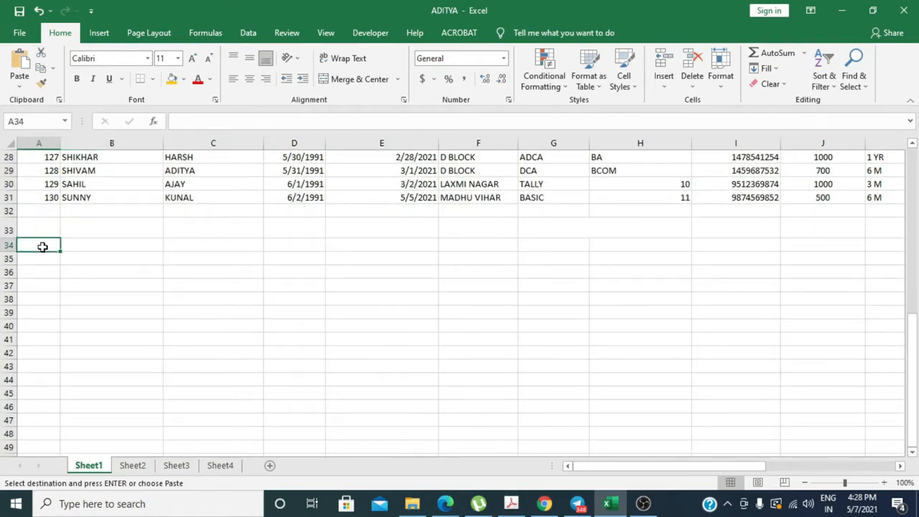
left_click(20, 77)
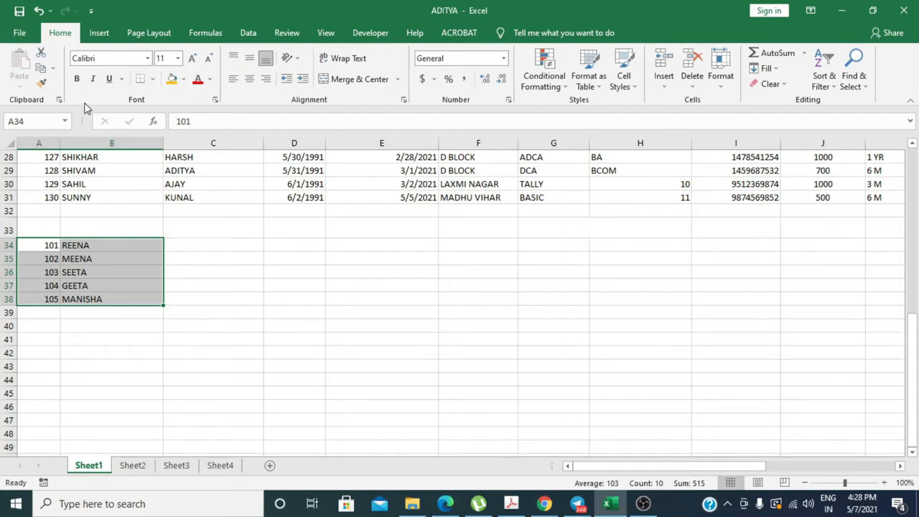
Copy the five records in A34:B38 and paste them back into the table at A2.
left_click(51, 68)
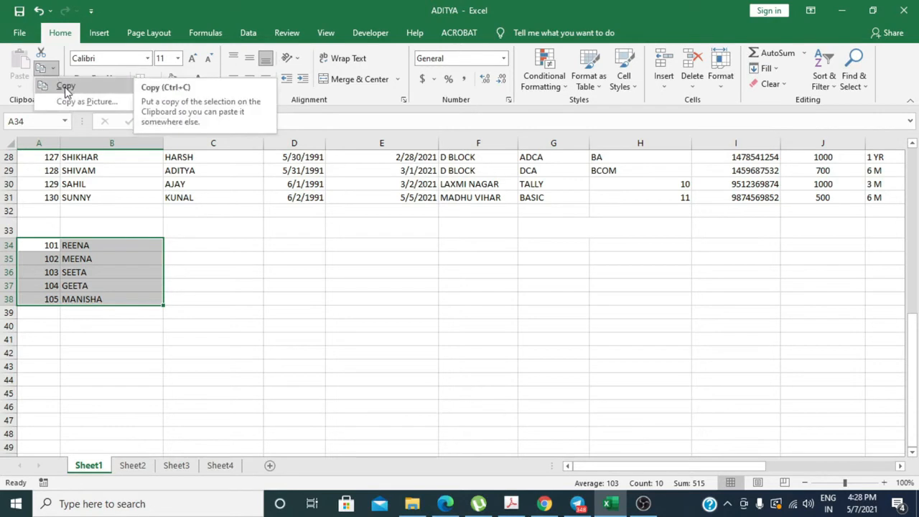
left_click(65, 87)
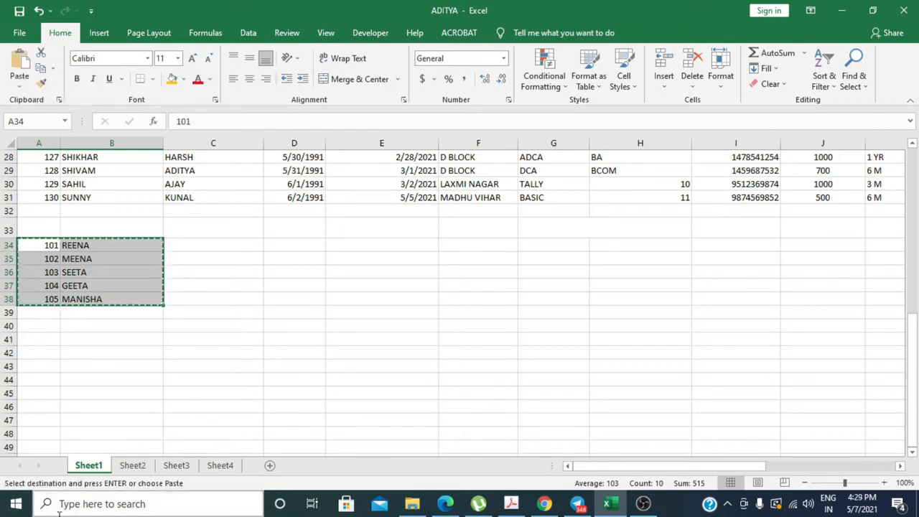
left_click_drag(909, 438, 911, 273)
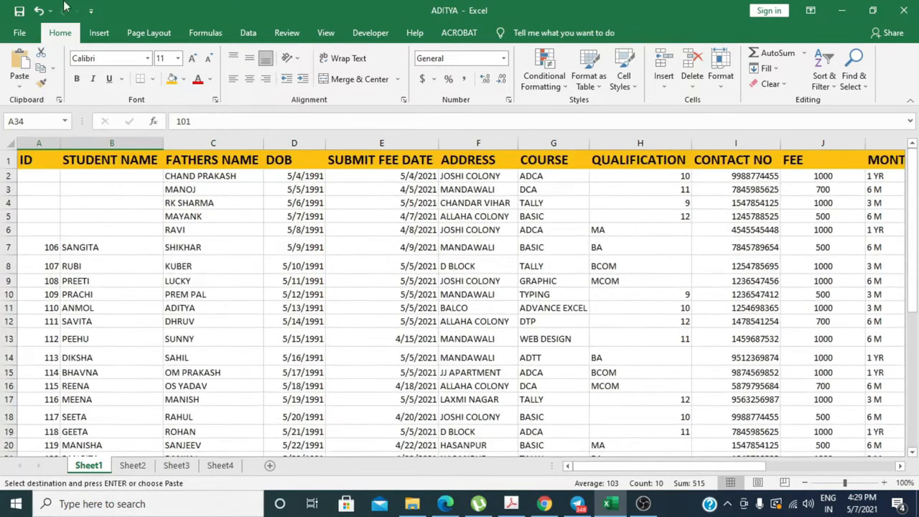
left_click(35, 175)
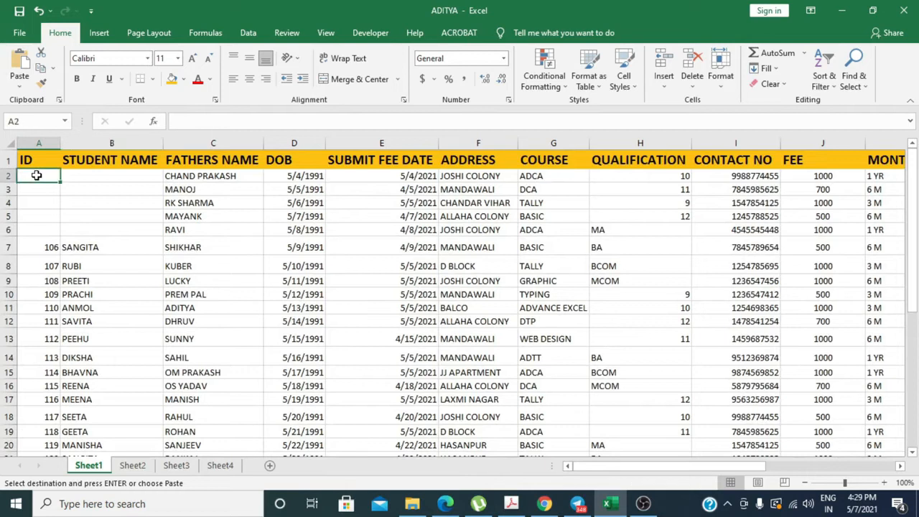
key("ctrl+v")
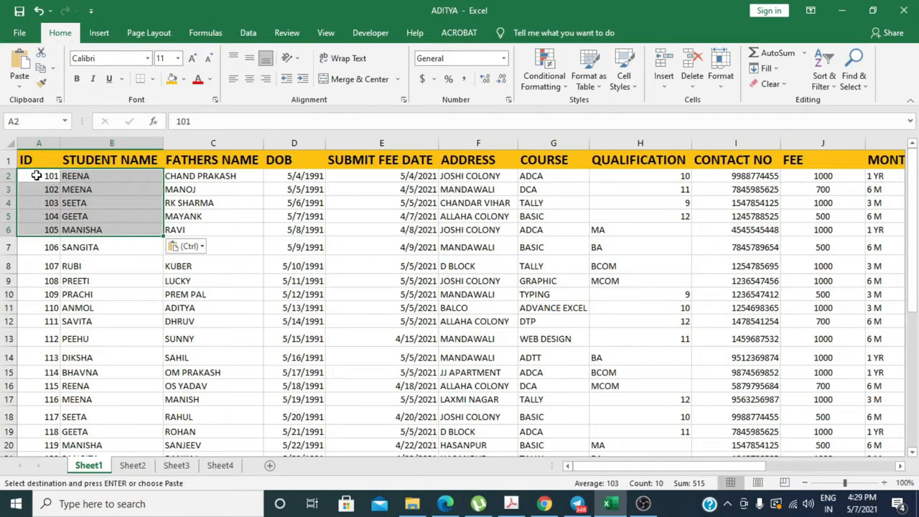
Copy A2:E10 as a picture, as shown on screen in Picture format, and paste it at C3 on Sheet4.
left_click(53, 69)
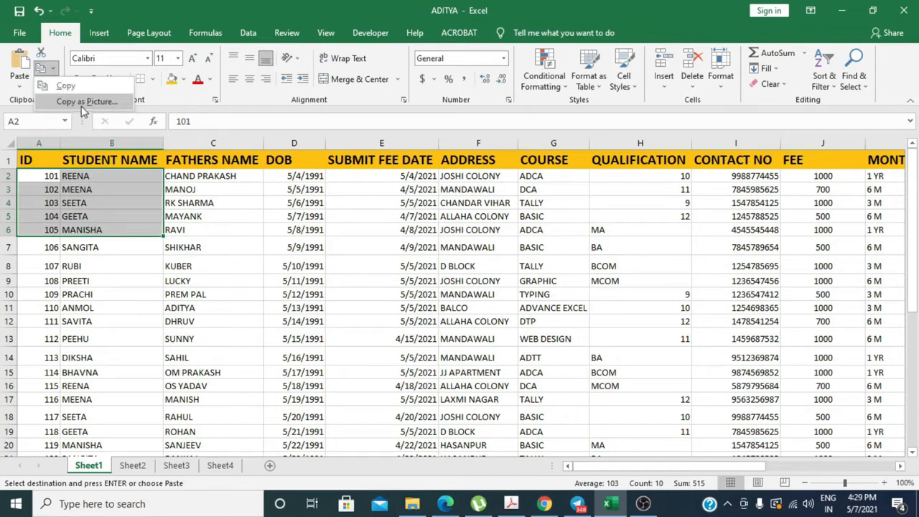
left_click(219, 227)
left_click(224, 219)
left_click_drag(29, 178, 374, 301)
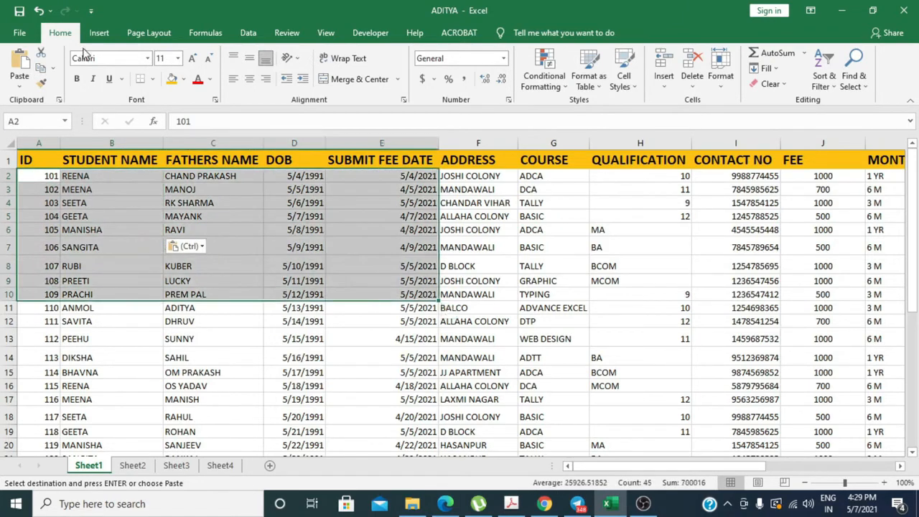
left_click(53, 69)
left_click(79, 102)
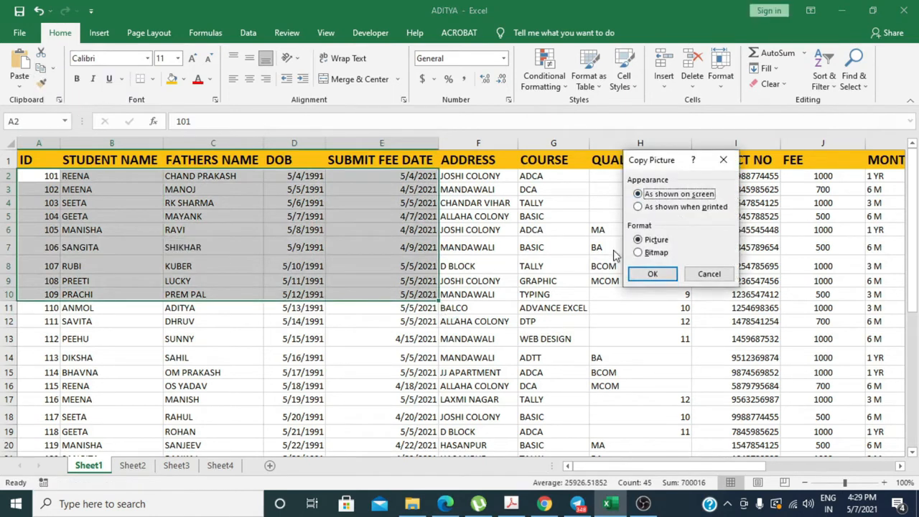
left_click(655, 276)
left_click(223, 465)
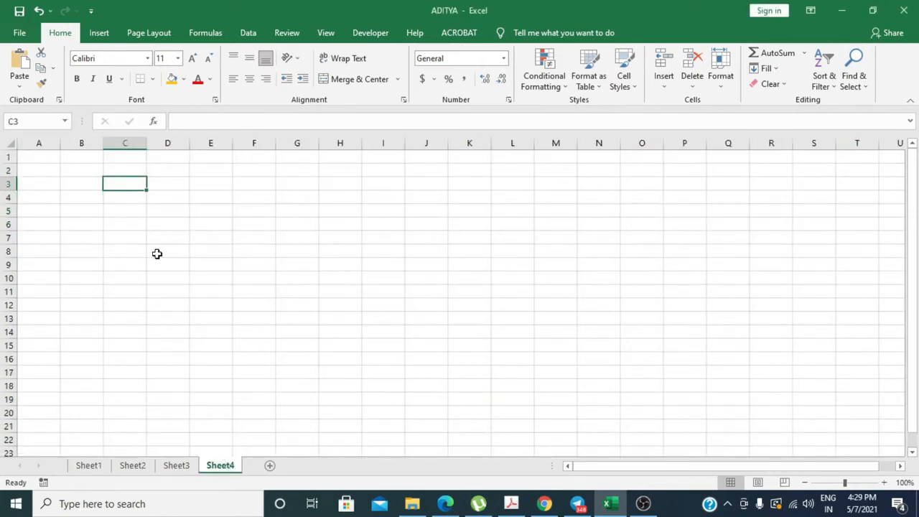
key("ctrl+v")
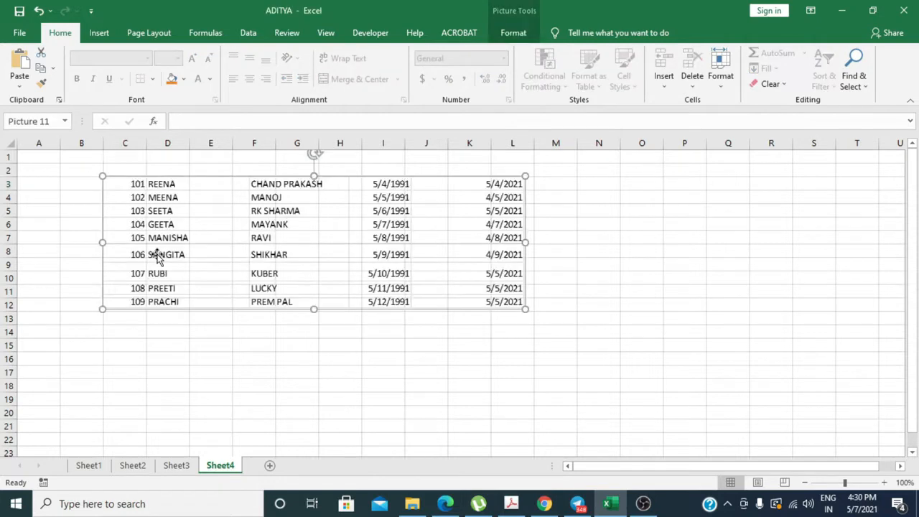
Move the pasted picture around Sheet4, leaving it over about columns F to O and rows 5 to 15.
left_click_drag(263, 222, 335, 306)
left_click(254, 197)
left_click_drag(278, 316, 206, 270)
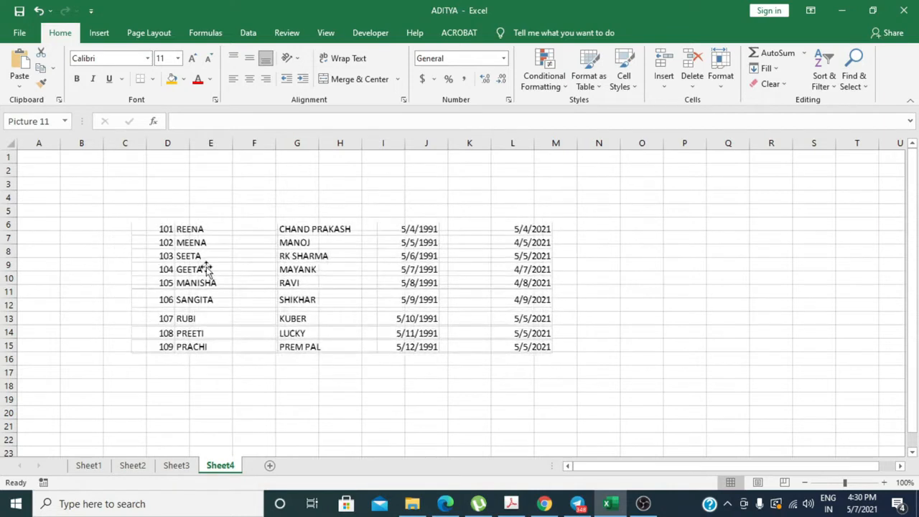
left_click(173, 173)
mouse_move(313, 286)
left_mouse_down()
mouse_move(367, 234)
mouse_move(407, 263)
mouse_move(388, 269)
mouse_move(320, 247)
mouse_move(307, 269)
left_mouse_up()
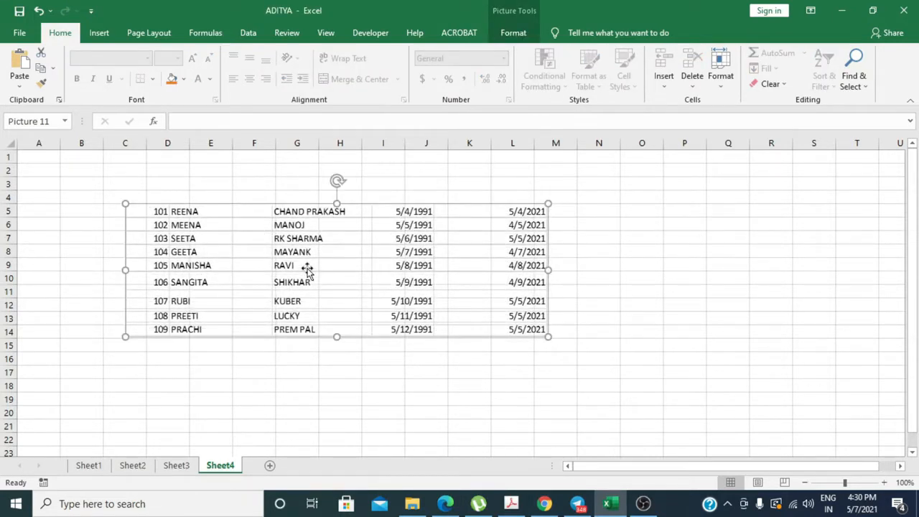
left_click_drag(240, 223, 339, 232)
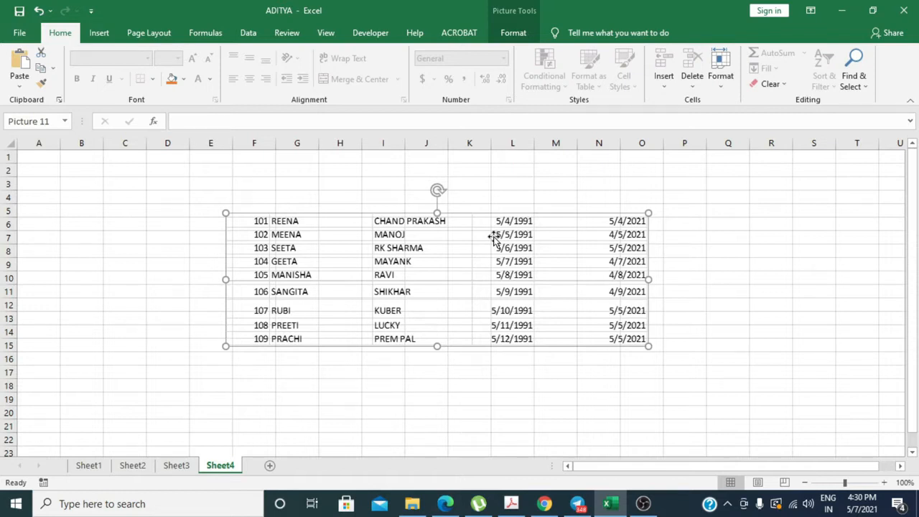
left_click(86, 465)
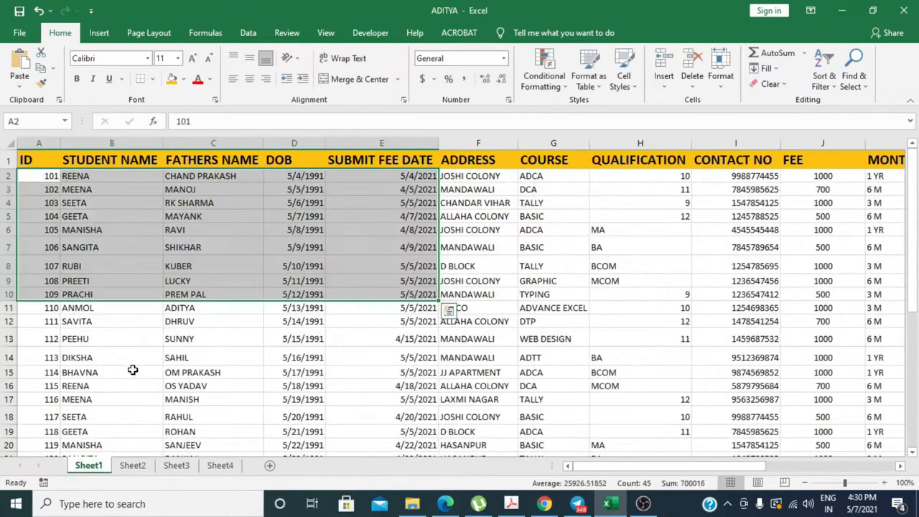
left_click(132, 371)
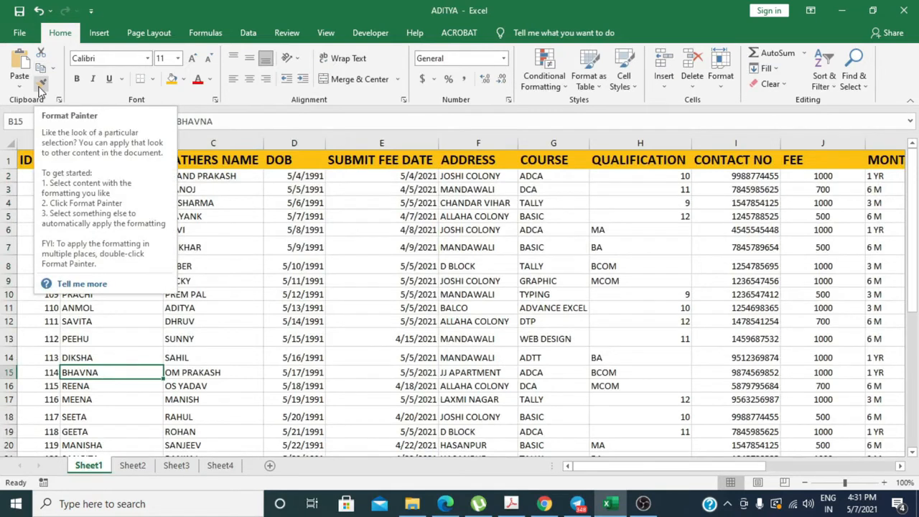
left_click(345, 321)
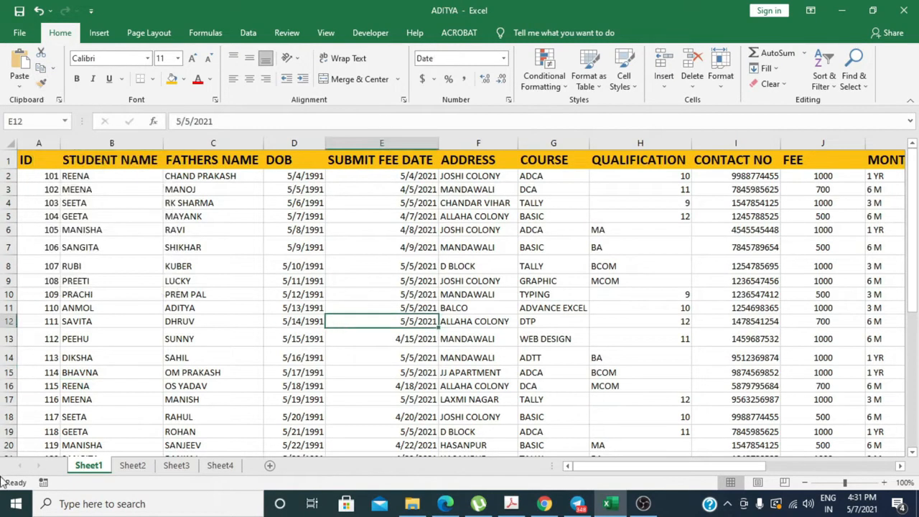
On Sheet2, increase the font size of the ID header in A2 to 20.
left_click(132, 465)
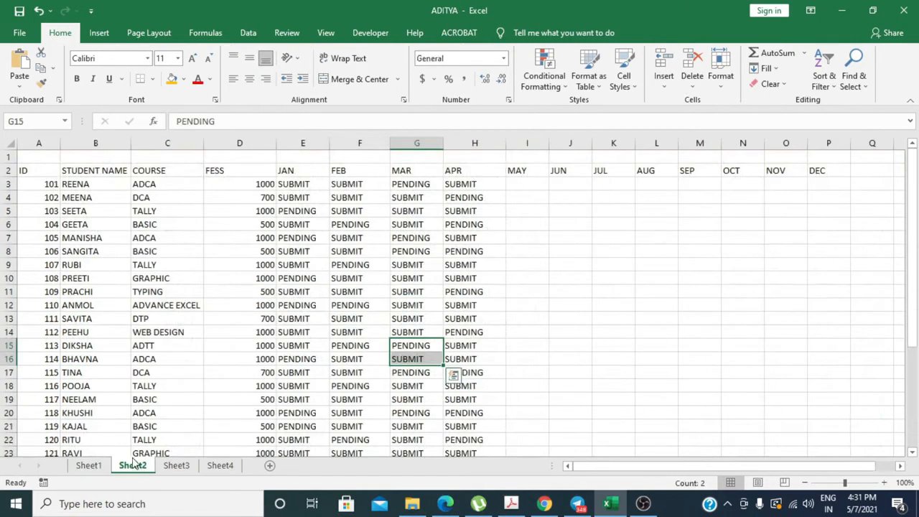
left_click(36, 172)
left_click_drag(36, 172, 655, 170)
left_click(655, 198)
left_click(39, 174)
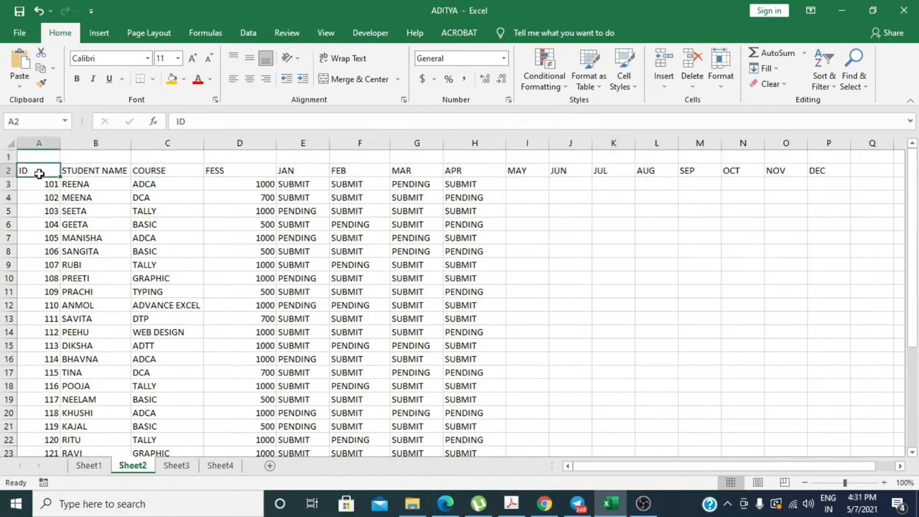
left_click(194, 59)
left_click(193, 59)
left_click(193, 59)
left_click(193, 58)
left_click(193, 59)
Fill the ID header cell with standard red and make its text white, bold and horizontally centred.
left_click(183, 79)
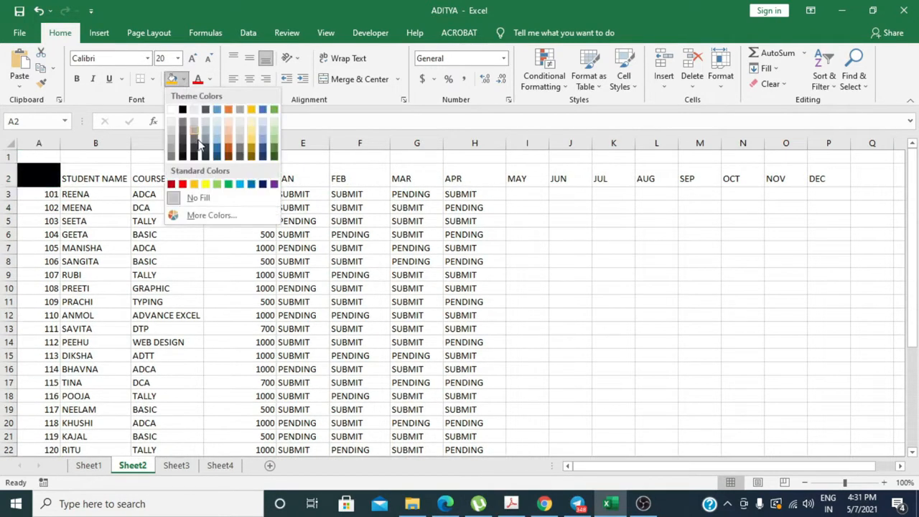
left_click(182, 184)
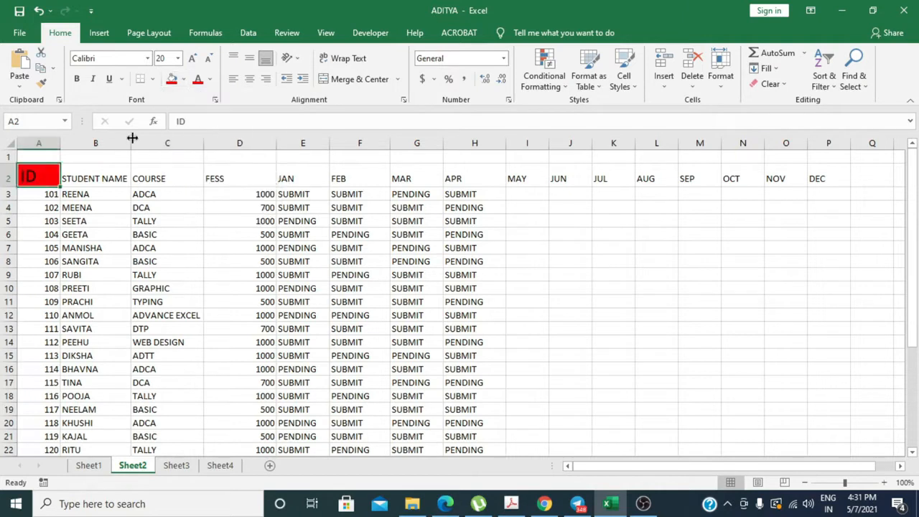
left_click(210, 81)
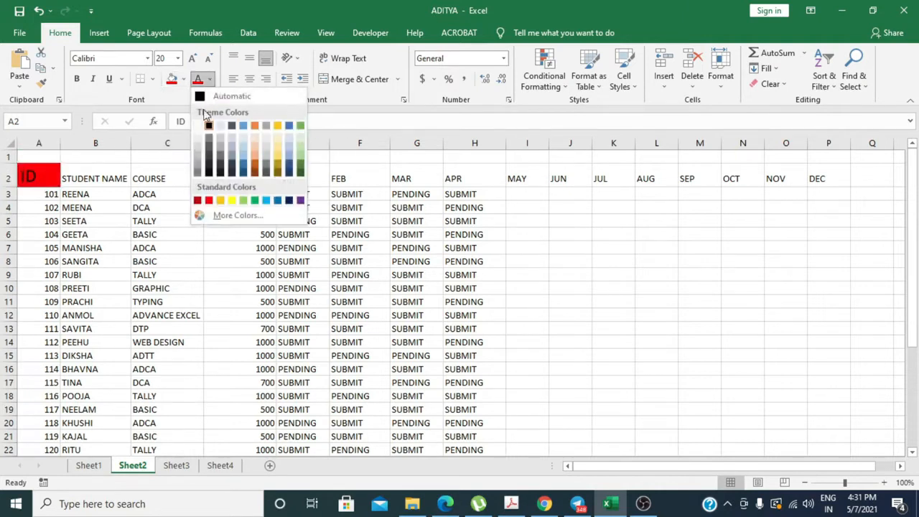
left_click(198, 127)
left_click(76, 79)
left_click(249, 79)
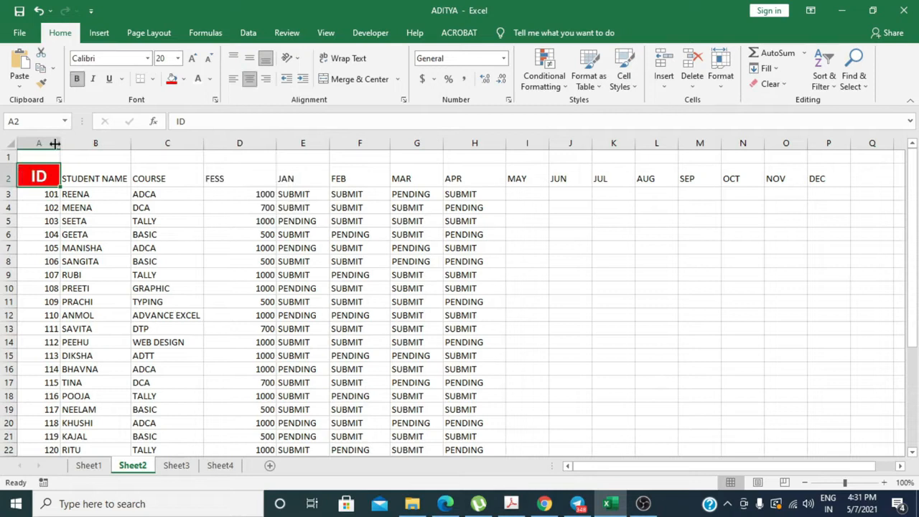
Use a locked Format Painter to copy the ID header's formatting to each header from STUDENT NAME to DEC in B2:P2.
left_click(42, 84)
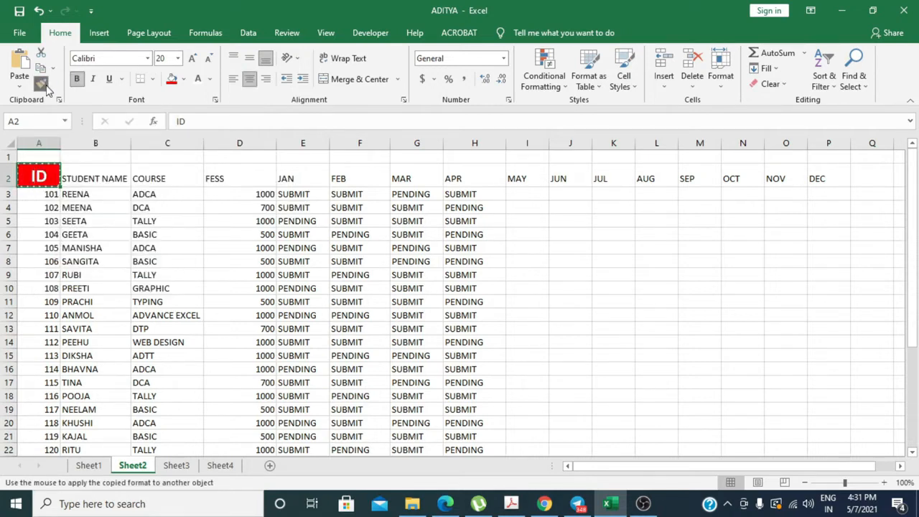
left_click(99, 178)
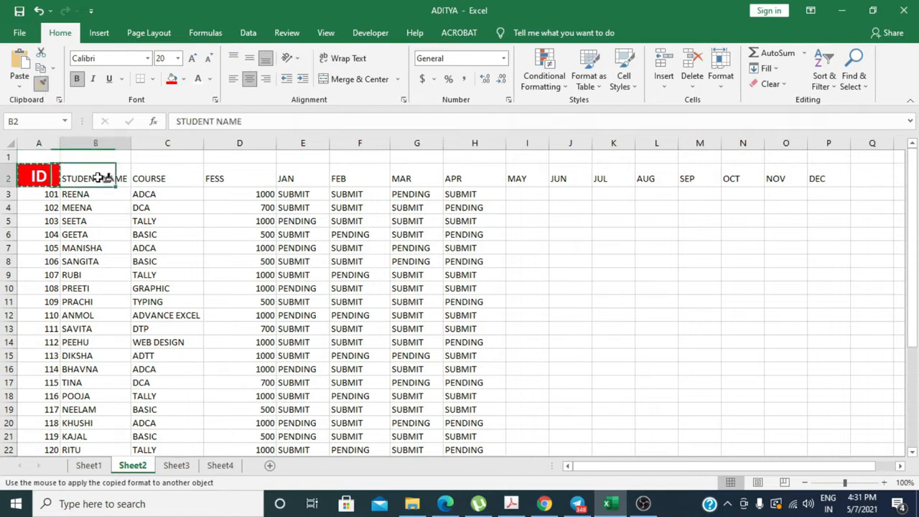
left_click(191, 178)
left_click(241, 178)
left_click(303, 178)
left_click(357, 178)
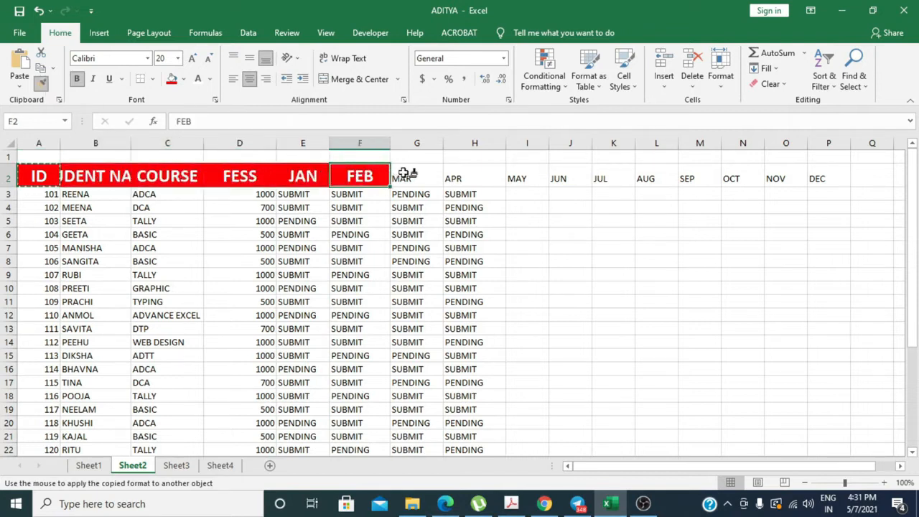
left_click(413, 178)
left_click(471, 178)
left_click(525, 178)
left_click(570, 176)
left_click(614, 176)
left_click(656, 176)
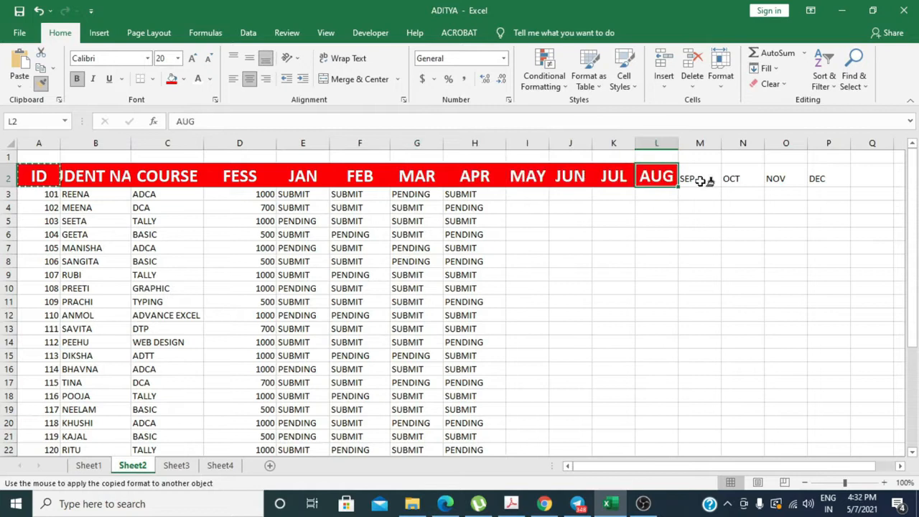
left_click(700, 176)
left_click(742, 176)
left_click(786, 176)
left_click(824, 173)
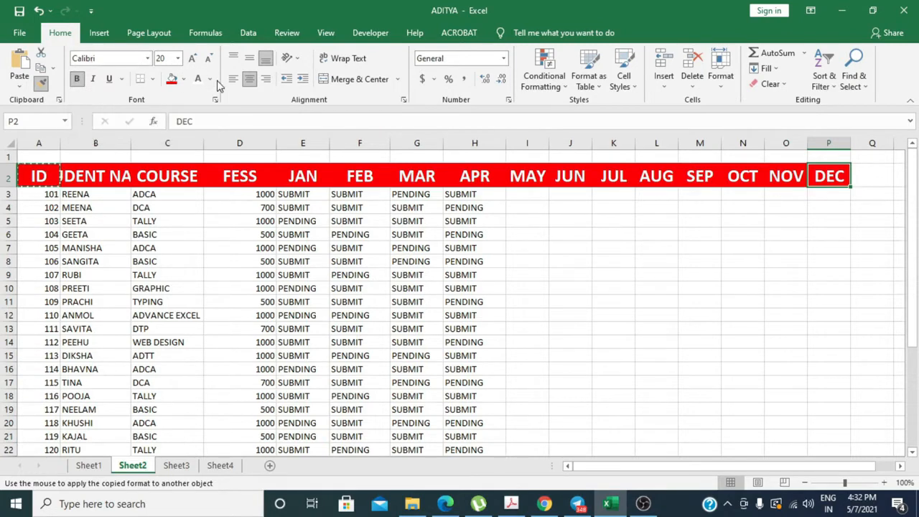
Paint the header formatting onto cells G10, C13 and C8 as well, and switch off the Format Painter.
left_click(405, 289)
left_click(179, 339)
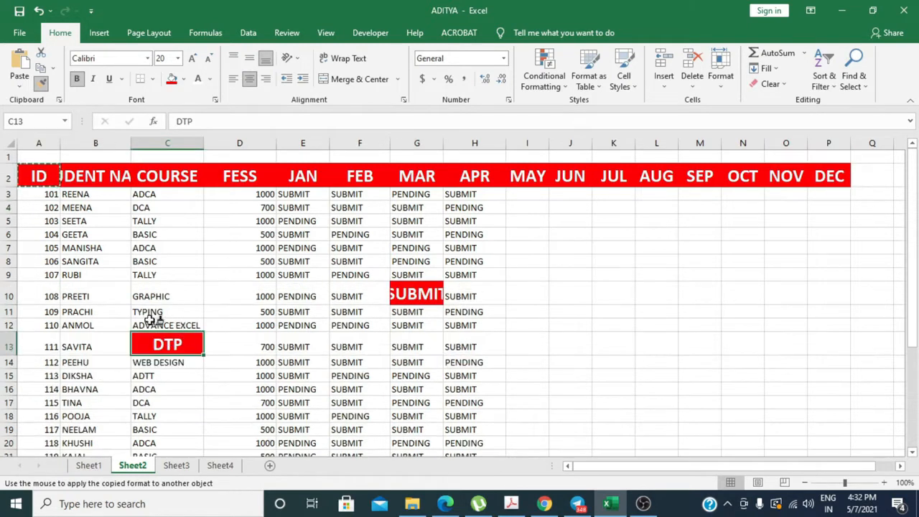
left_click(158, 260)
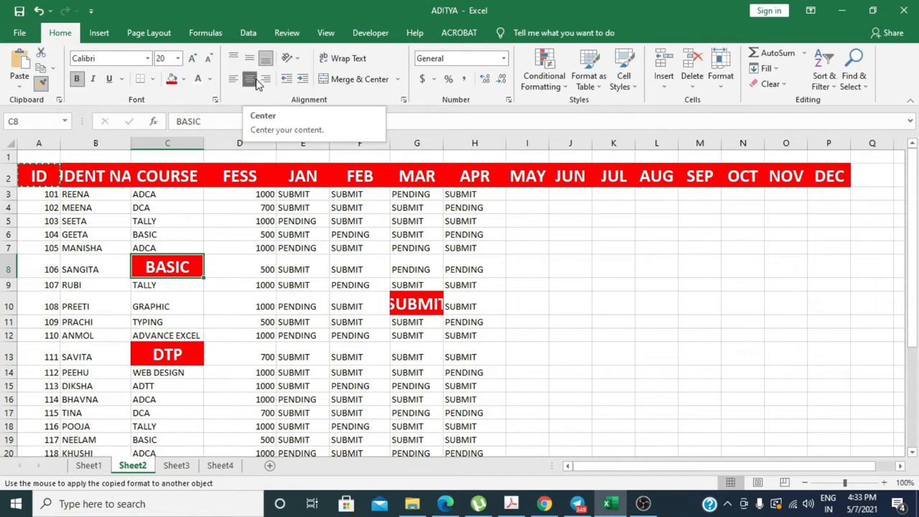
left_click(41, 83)
Copy the header and records in A1:K13 of Sheet1 and add a new blank worksheet after Sheet4.
left_click(88, 465)
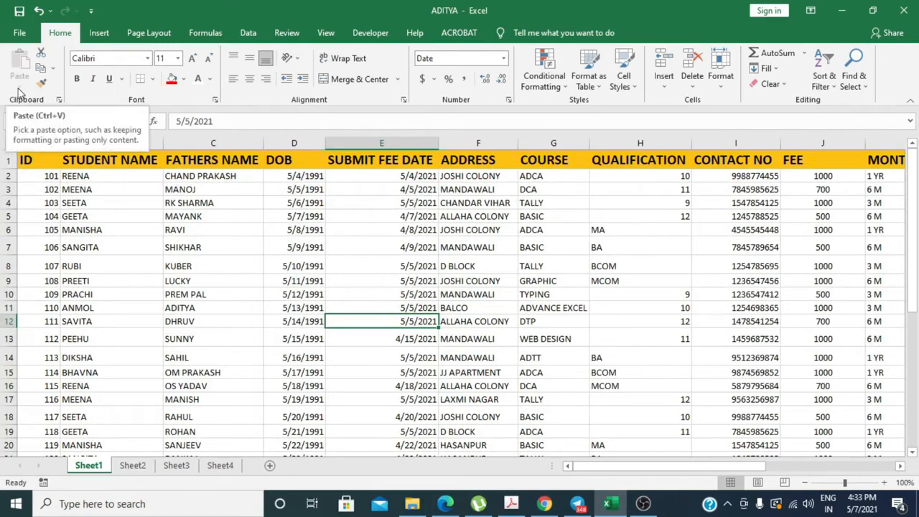
left_click_drag(25, 160, 823, 331)
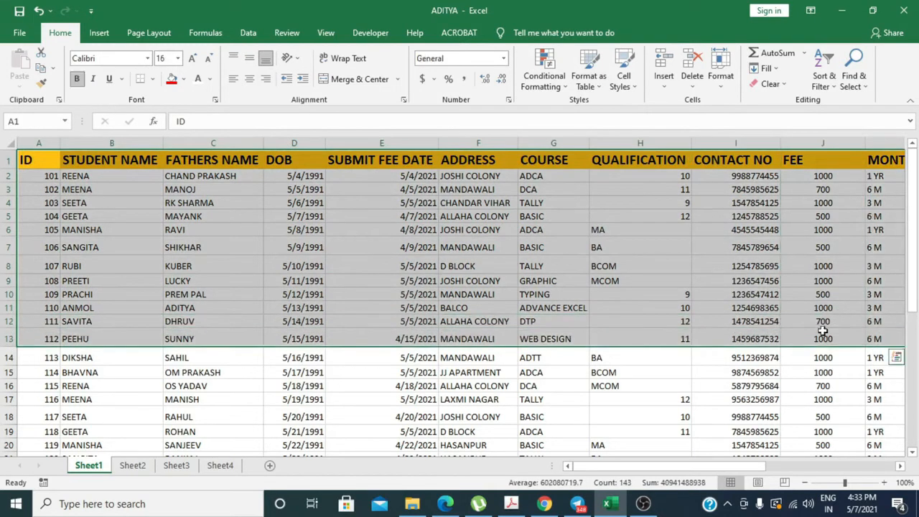
left_click(41, 68)
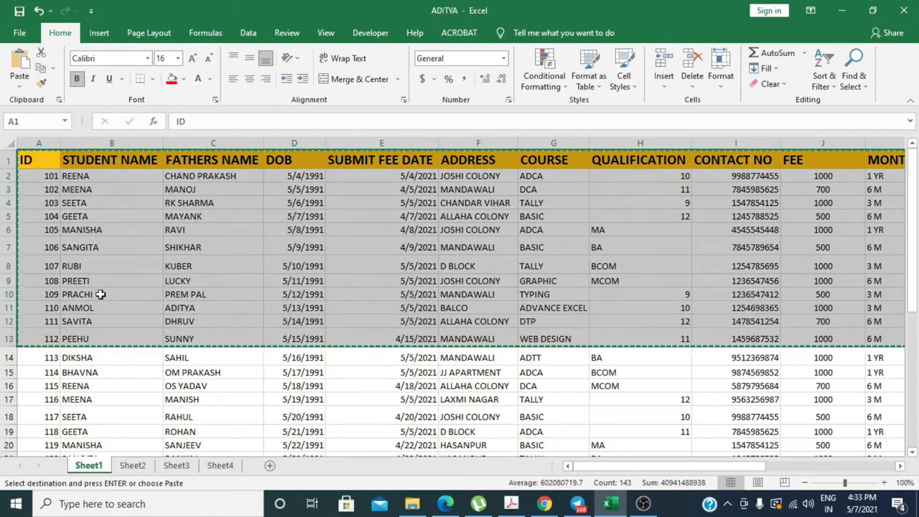
left_click(225, 465)
left_click(269, 466)
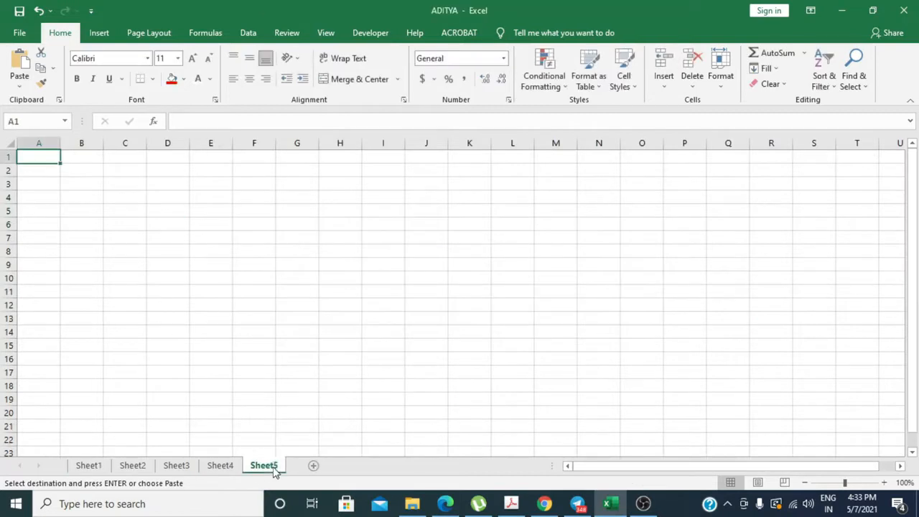
Paste the copied range on the new sheet as a linked picture, nudge it slightly, and return to Sheet1.
left_click(19, 87)
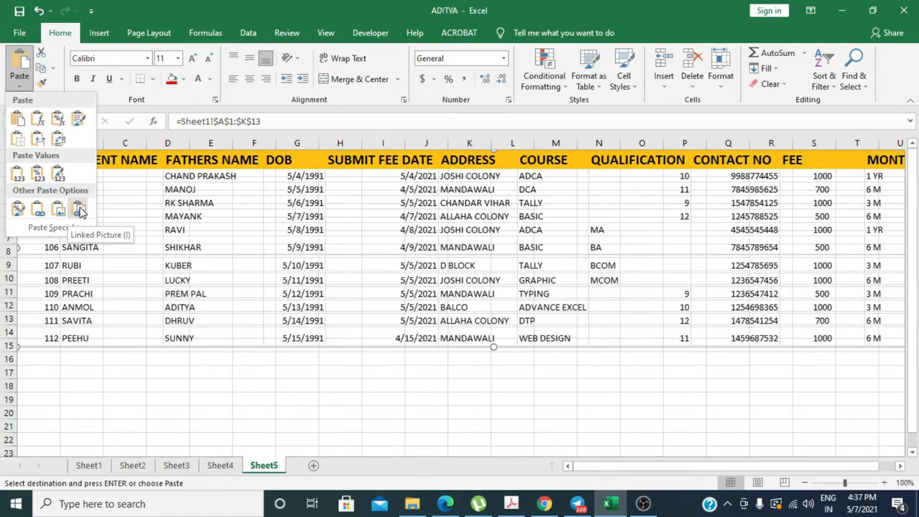
left_click(79, 210)
mouse_move(303, 264)
left_mouse_down()
mouse_move(243, 313)
mouse_move(337, 282)
mouse_move(318, 273)
mouse_move(330, 281)
mouse_move(329, 296)
mouse_move(327, 268)
mouse_move(312, 287)
mouse_move(311, 275)
left_mouse_up()
left_click(89, 466)
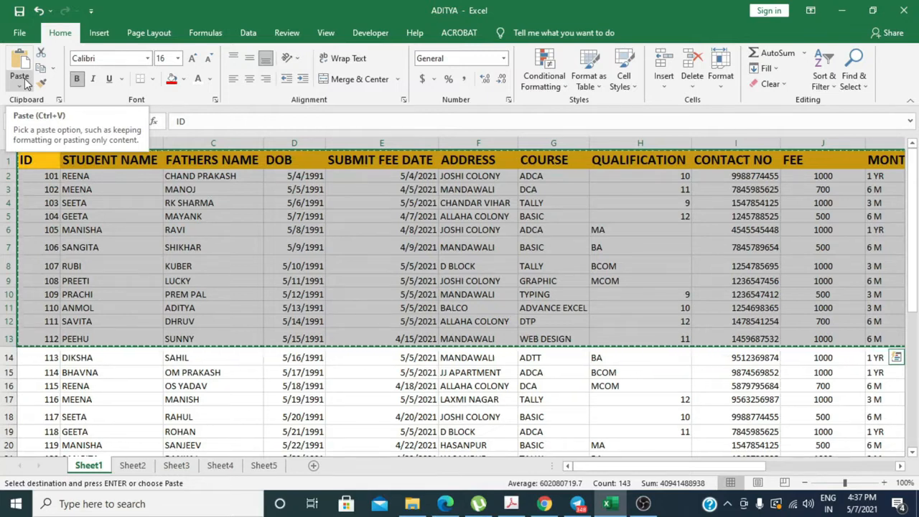
Try pasting the copied records at B14 on Sheet1, and undo the paste.
left_click(93, 371)
key("ctrl+Up")
left_click(145, 357)
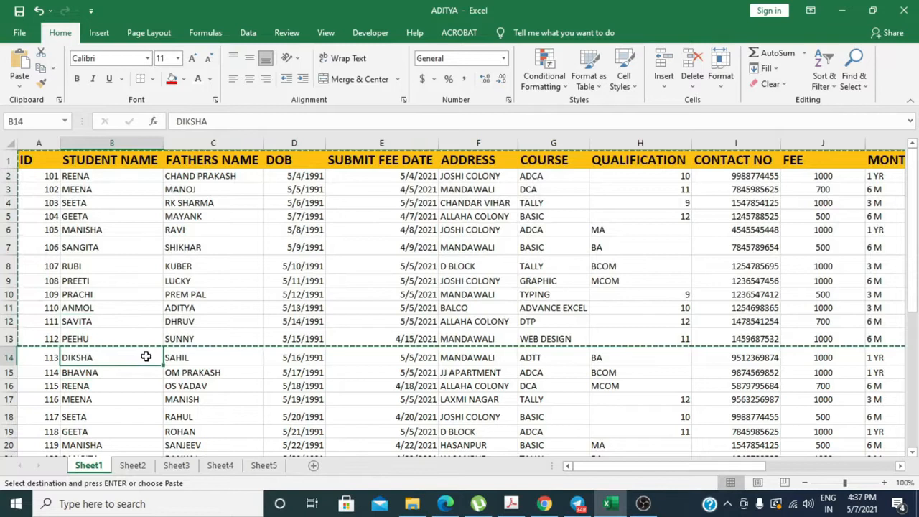
key("ctrl+v")
key("ctrl+z")
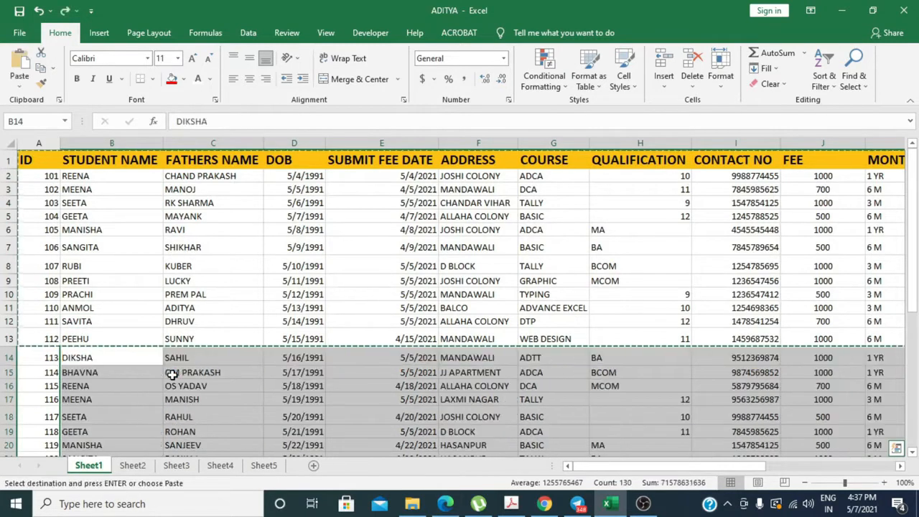
left_click(33, 399)
left_click(140, 339)
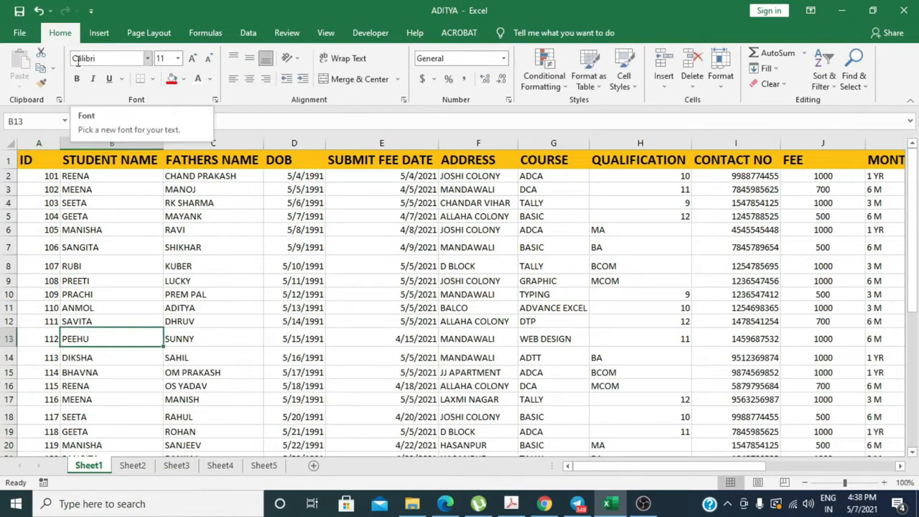
Preview other fonts on the header cells A1:K1 and set them to Agency FB.
left_click_drag(29, 159, 820, 160)
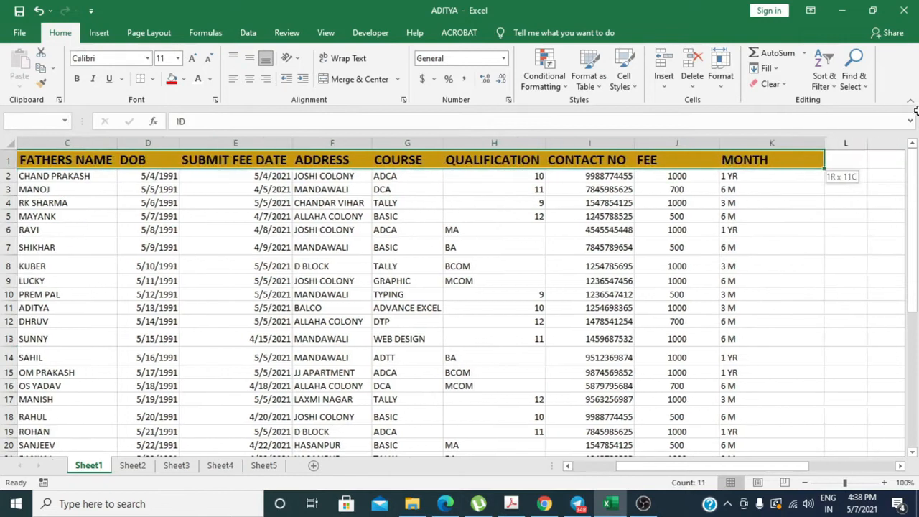
left_click(147, 58)
key("Down")
key("Down")
key("Down")
key("Down")
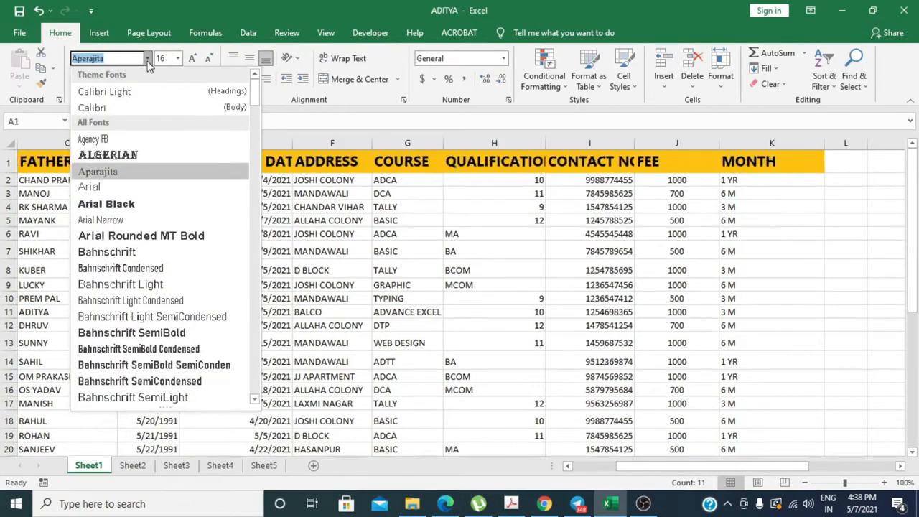
key("Down")
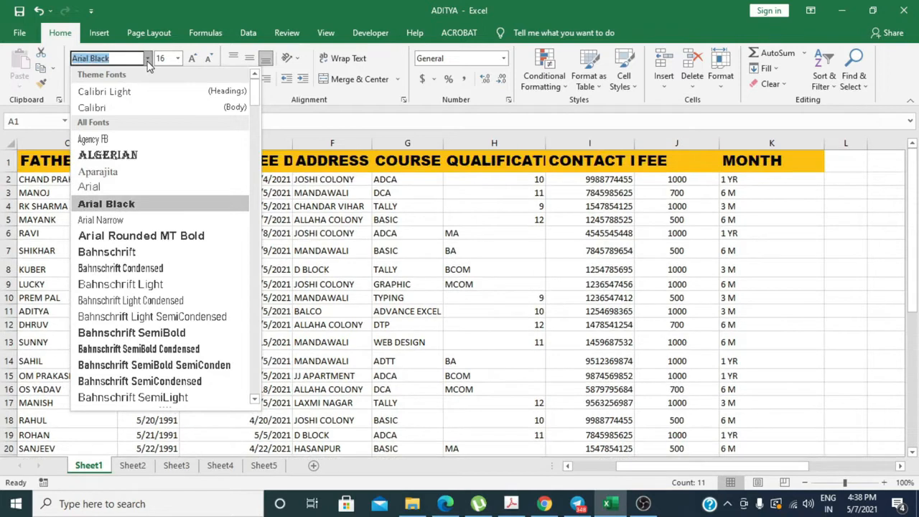
key("Up")
key("Up")
key("Up")
key("Up")
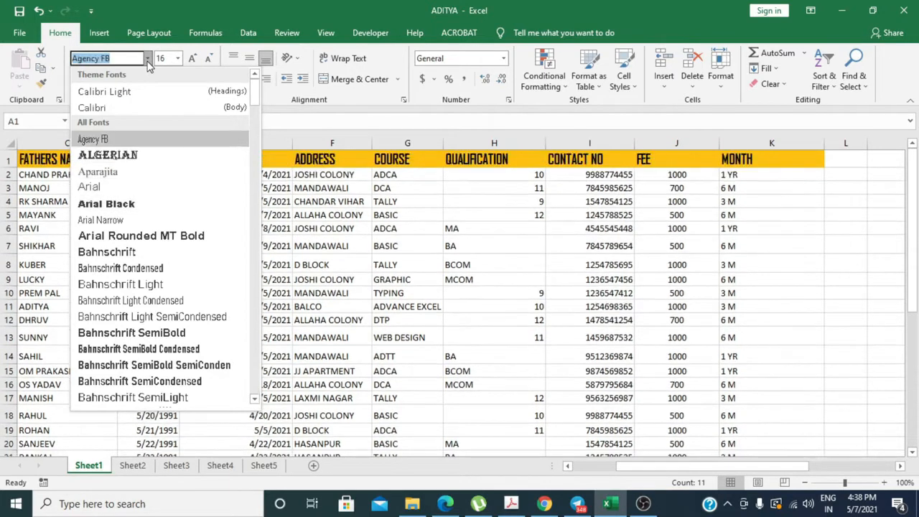
left_click(307, 118)
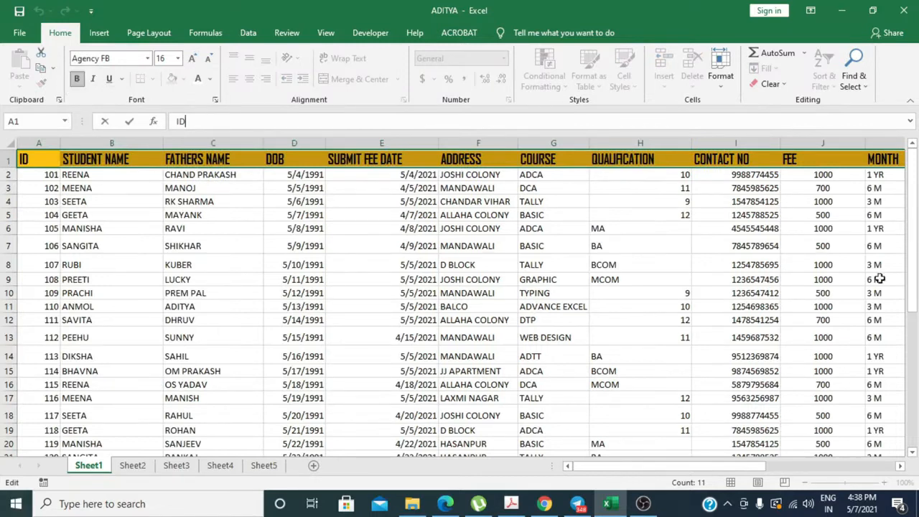
left_click(111, 58)
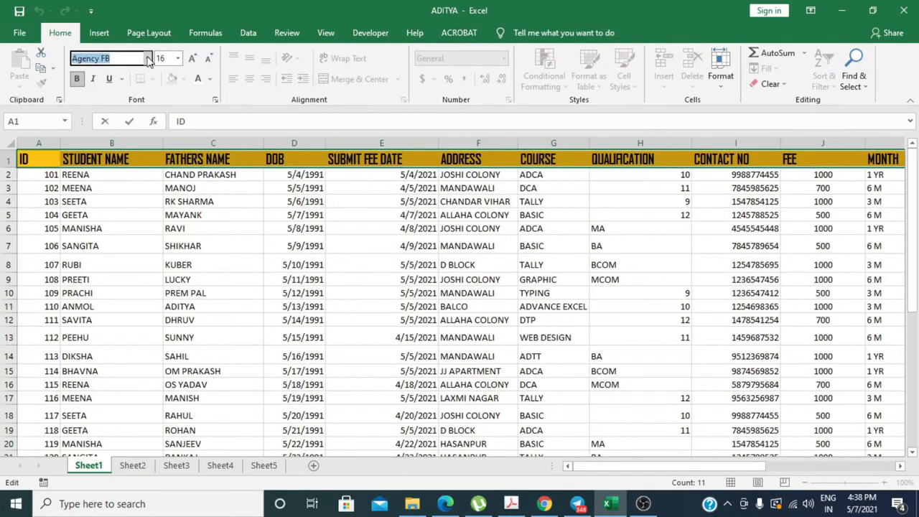
left_click(185, 201)
Increase the font size of the ID header cell to 18.
left_click(49, 160)
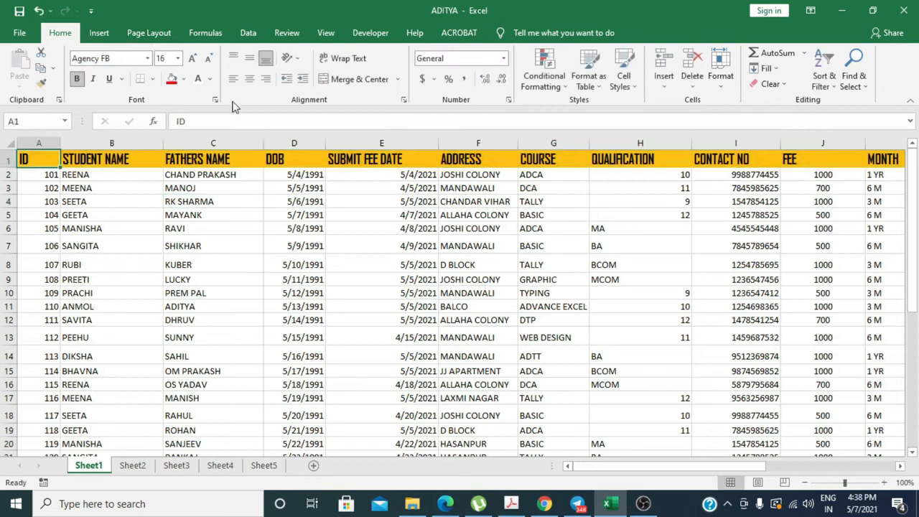
left_click(191, 58)
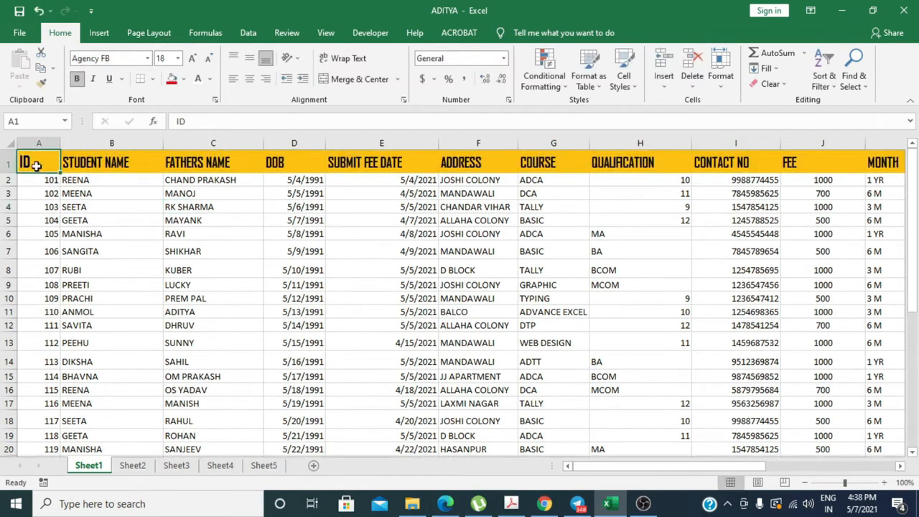
left_click(178, 59)
left_click(244, 249)
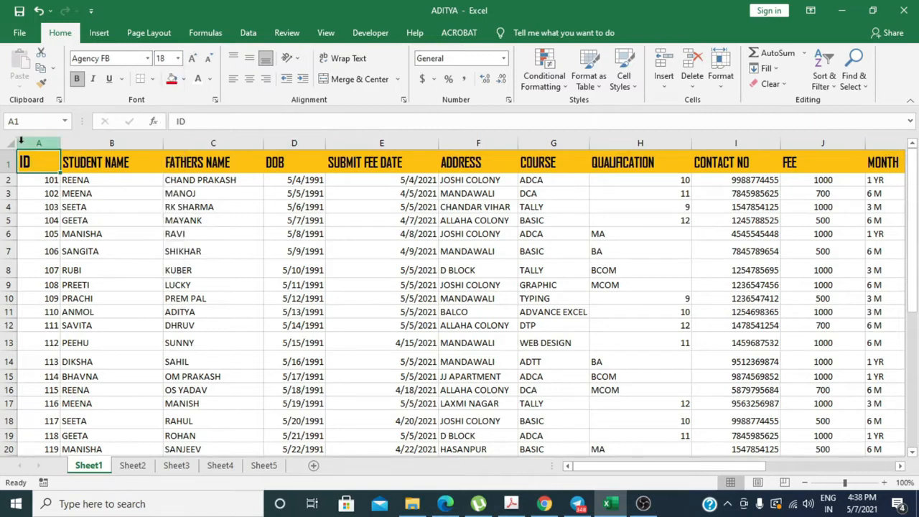
Increase the whole sheet's font size to 22 and change its font to Bahnschrift SemiBold.
left_click(10, 143)
left_click(191, 59)
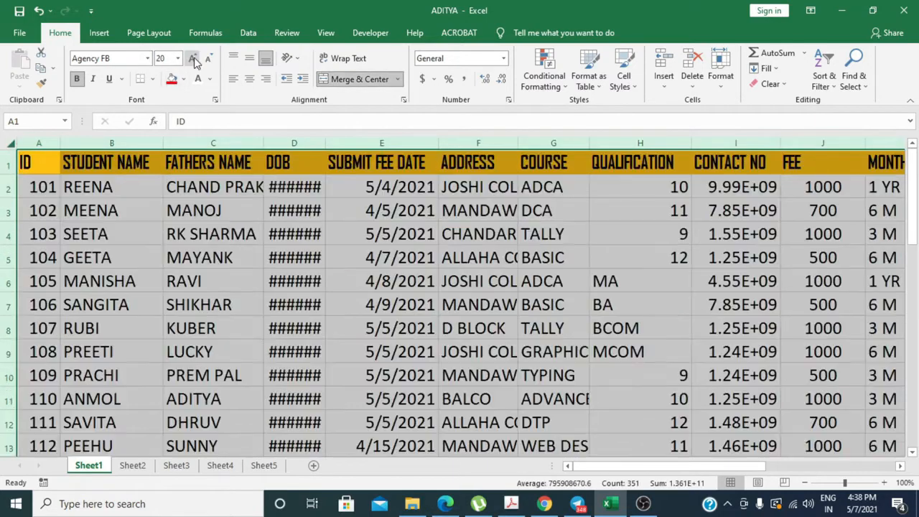
left_click(191, 60)
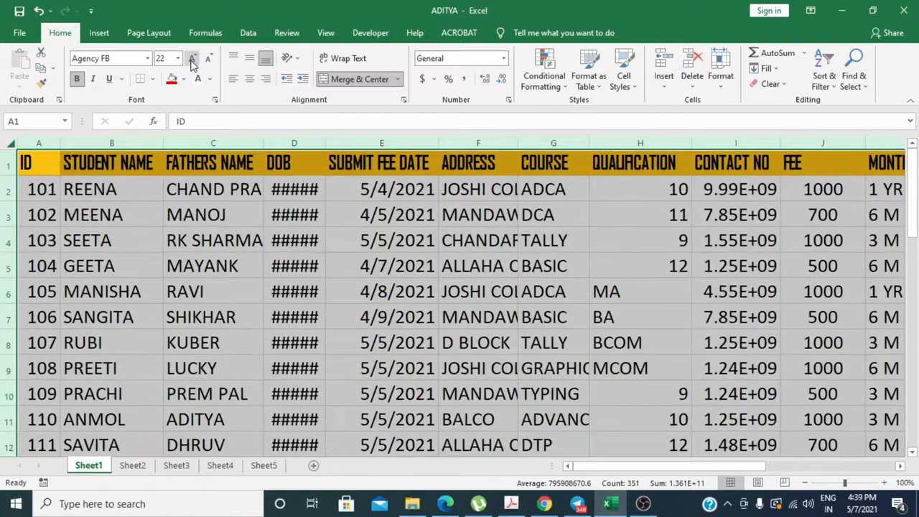
left_click(147, 58)
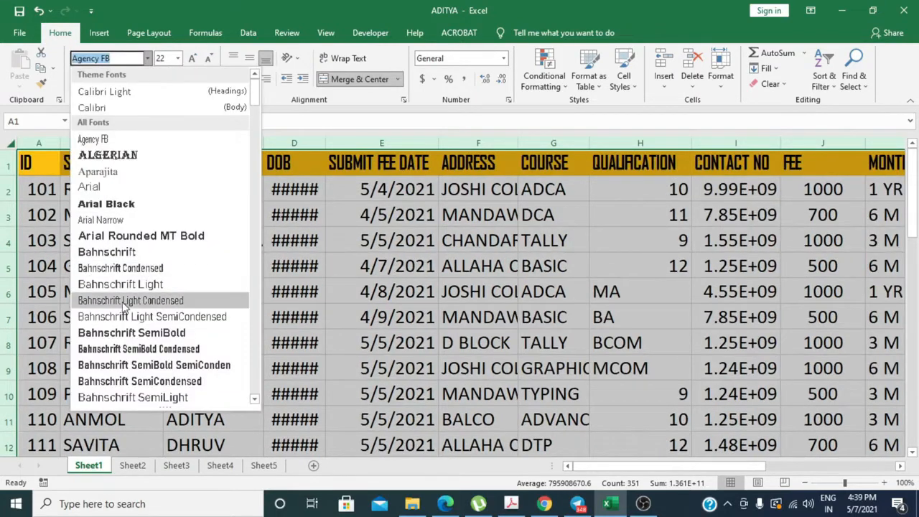
left_click(140, 329)
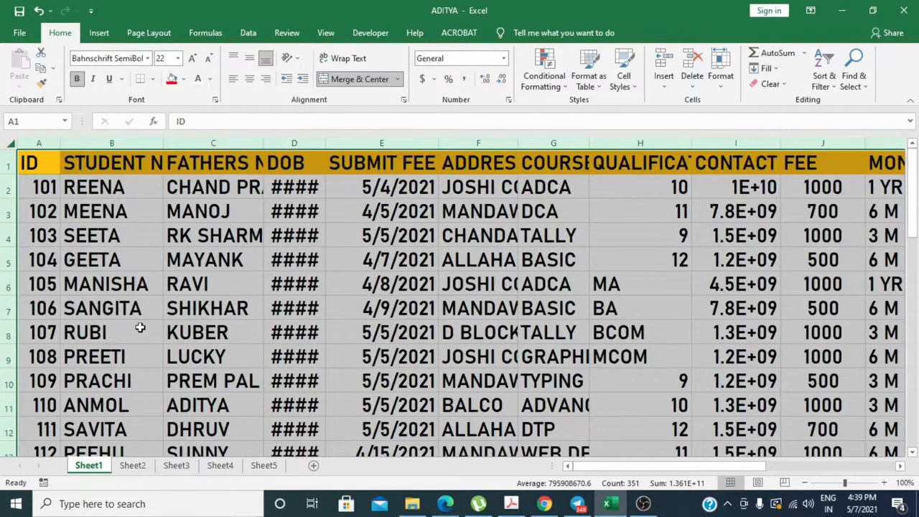
Set the whole sheet to 16-point Arial with bold turned off.
left_click(209, 60)
left_click(208, 60)
left_click(209, 60)
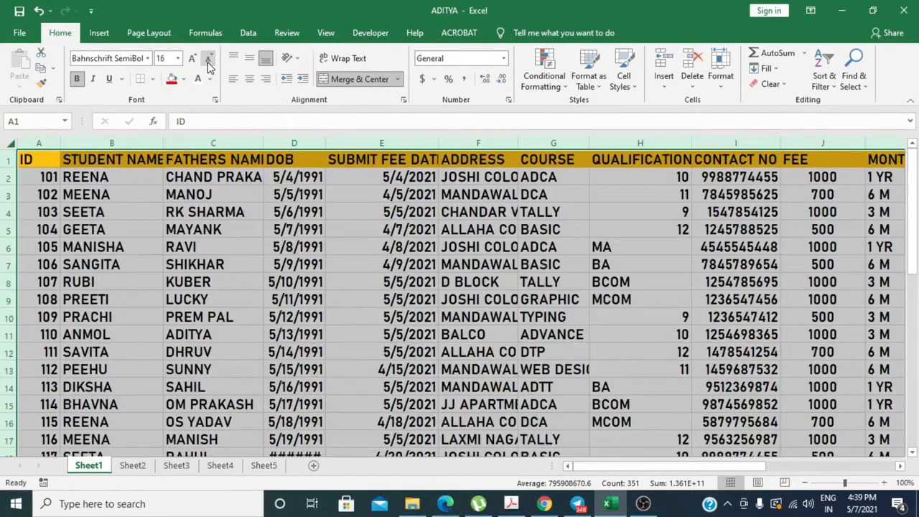
left_click(78, 81)
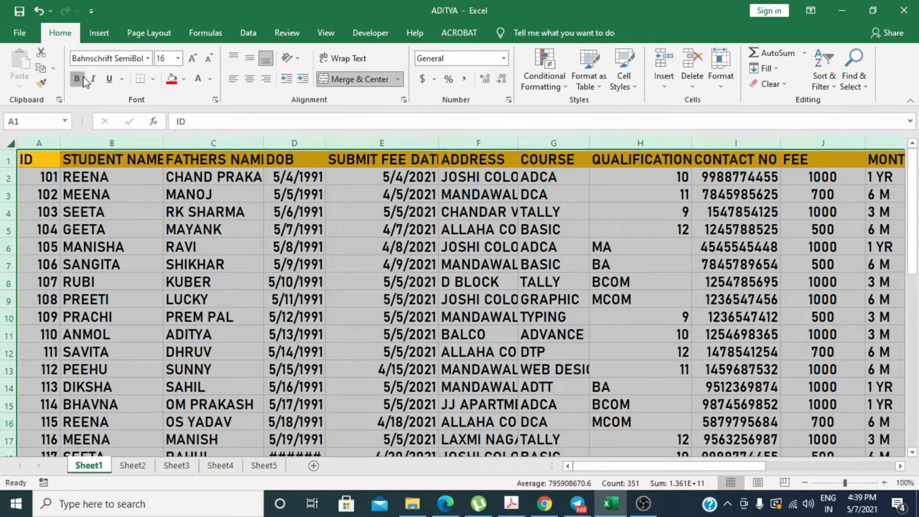
left_click(148, 59)
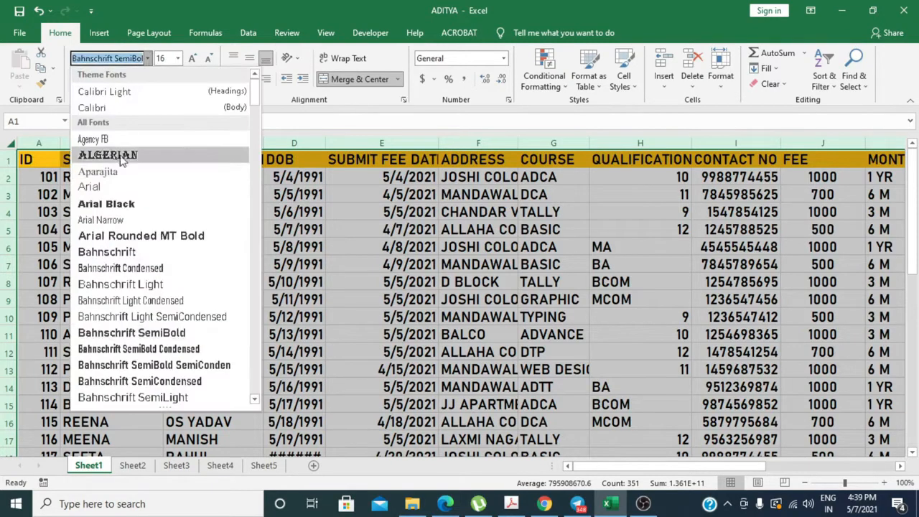
left_click(108, 184)
left_click(79, 81)
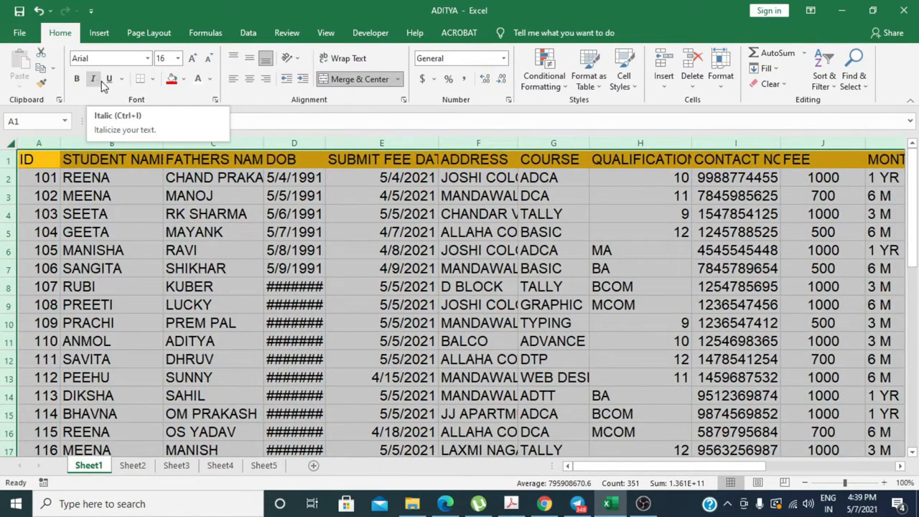
Try italic and underline on the whole sheet, switching each off again.
left_click(98, 80)
left_click(97, 80)
left_click(109, 80)
left_click(109, 80)
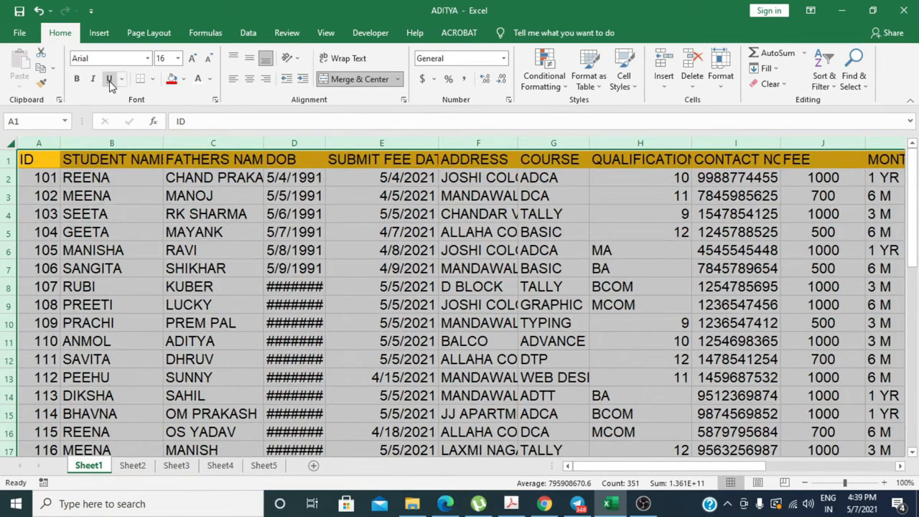
Apply No Border to the whole sheet and deselect it to check the cells.
left_click(152, 79)
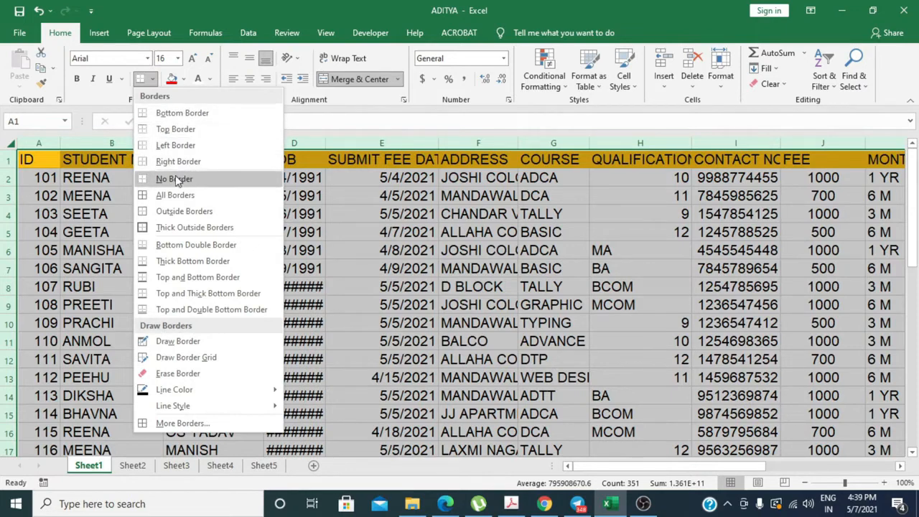
left_click(222, 181)
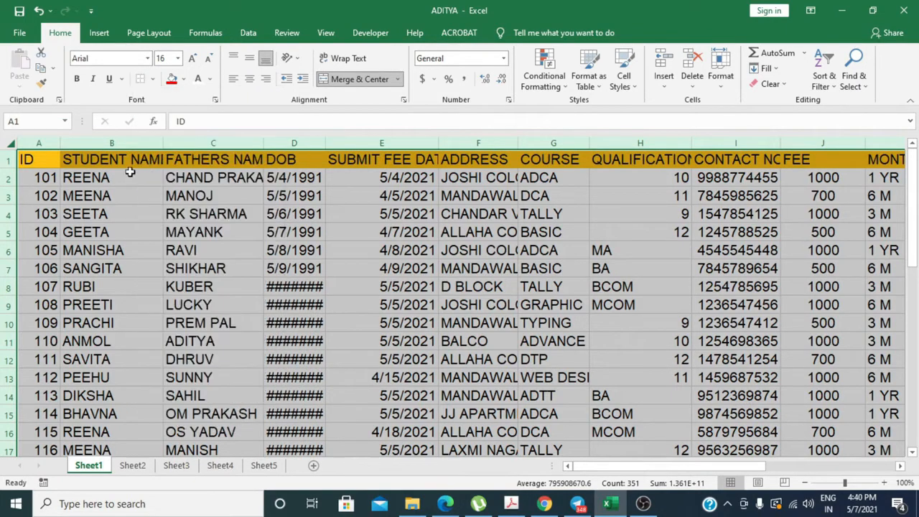
left_click(217, 232)
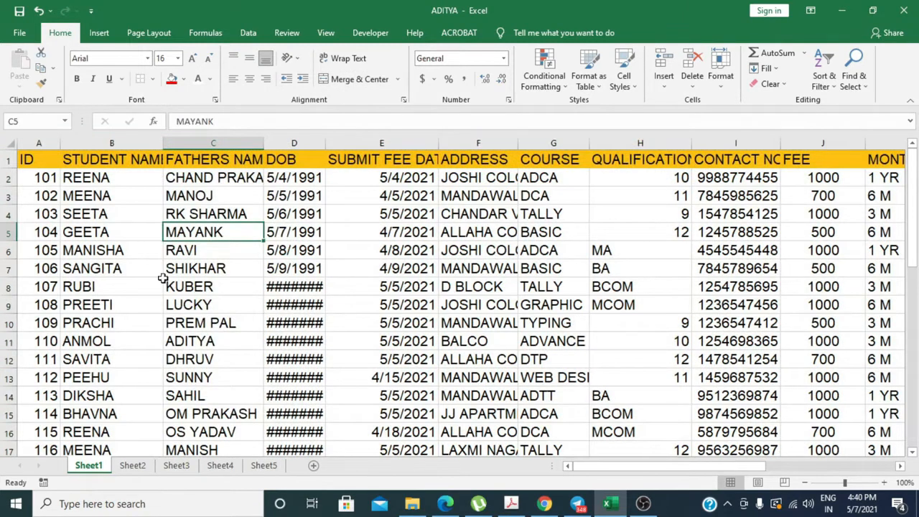
left_click(324, 36)
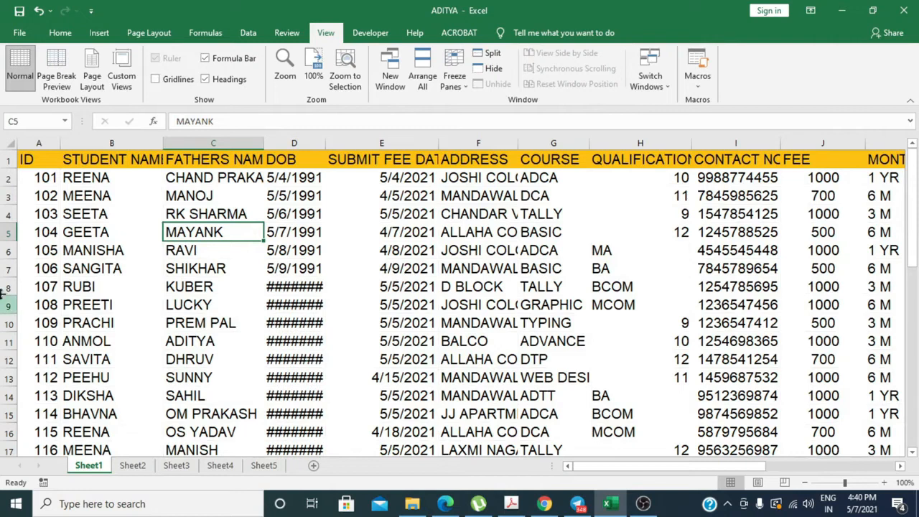
left_click(59, 33)
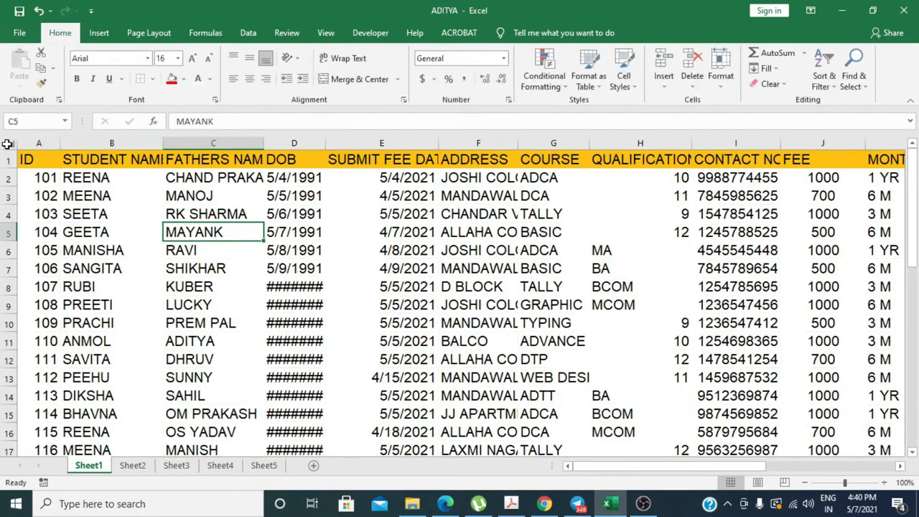
Apply All Borders to every cell of the sheet.
left_click(6, 143)
left_click(153, 79)
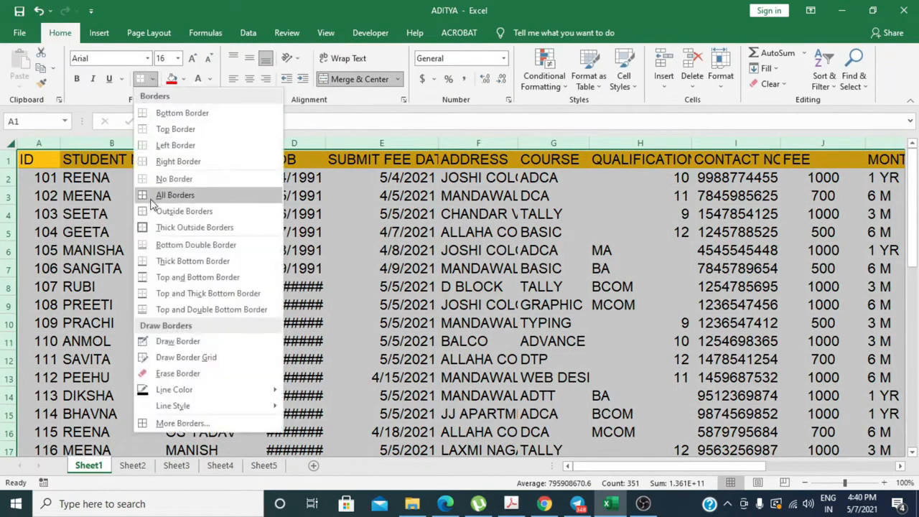
left_click(216, 193)
left_click(208, 232)
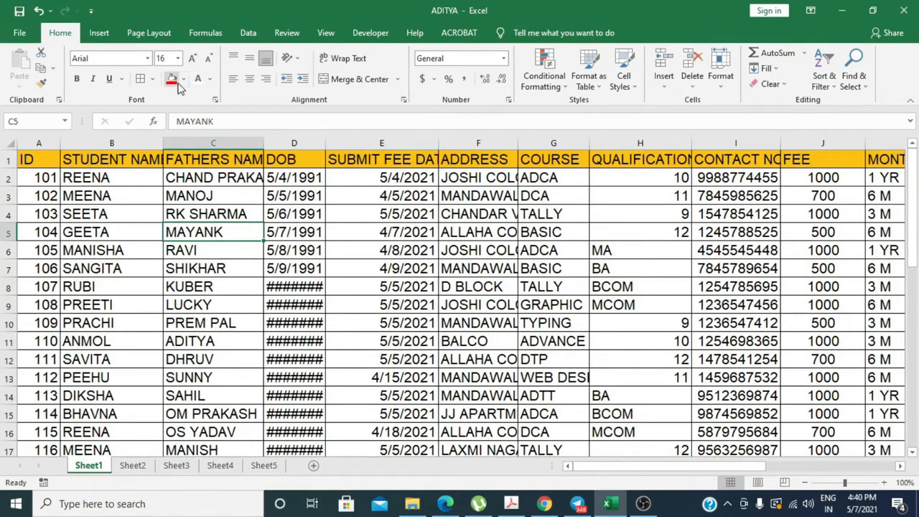
Fill the entire ID column A with the standard Dark Blue colour.
left_click_drag(53, 178, 129, 214)
left_click(46, 138)
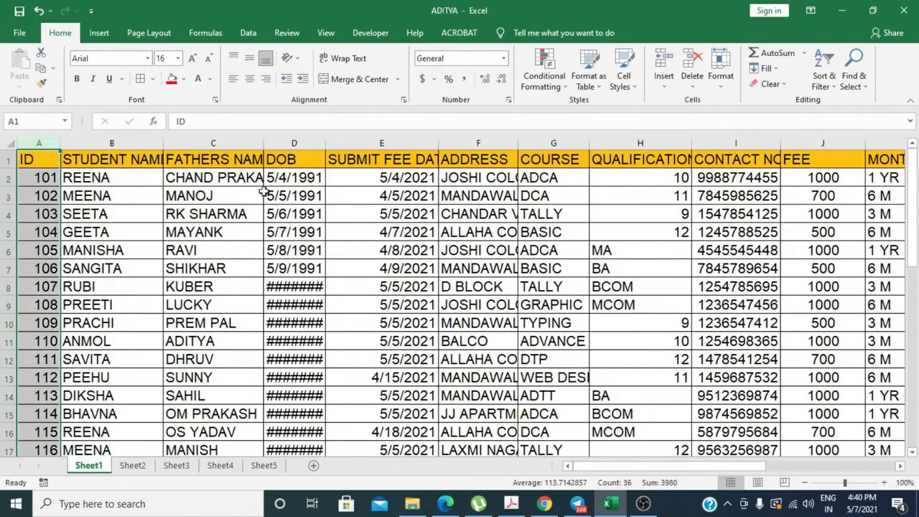
left_click(172, 79)
left_click(185, 80)
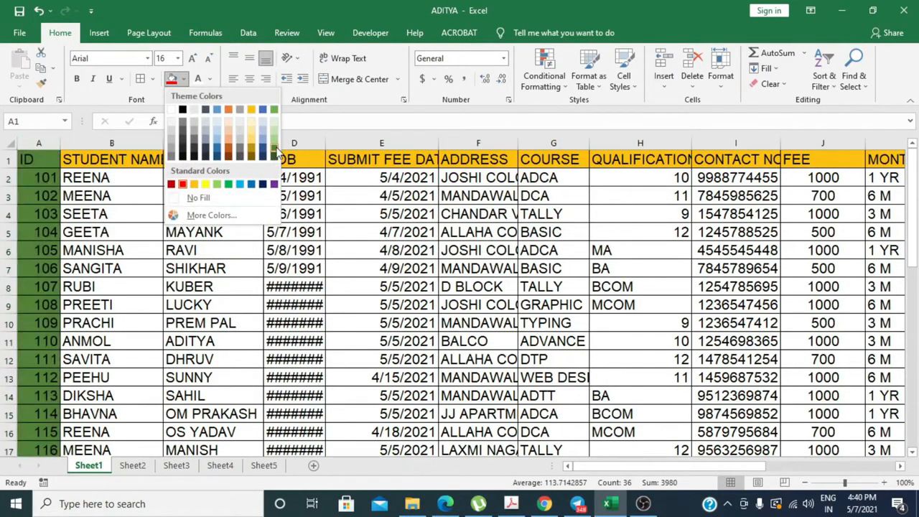
left_click(262, 186)
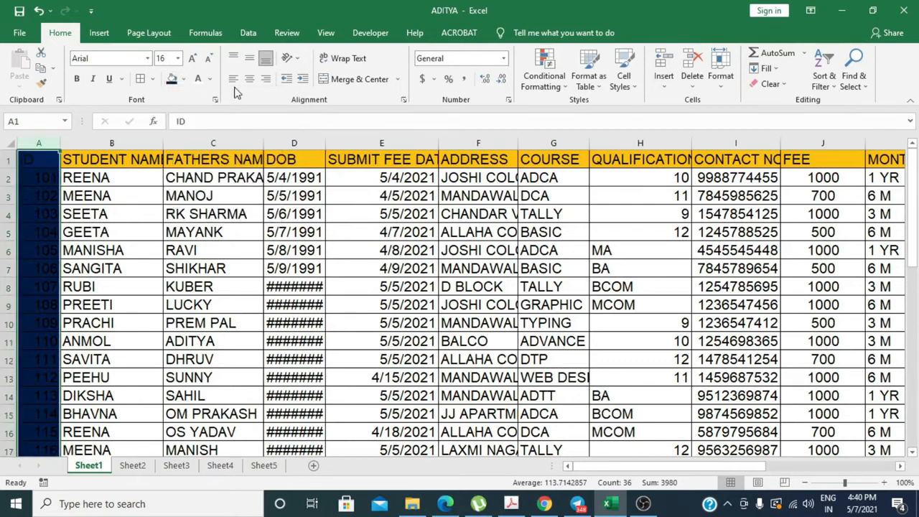
Change the text colour of the ID column to white.
left_click(198, 79)
left_click(184, 267)
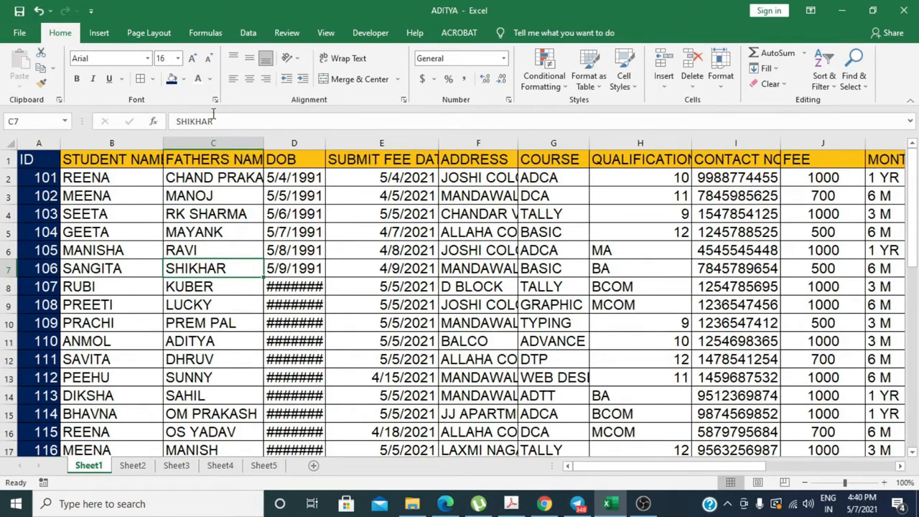
left_click(272, 266)
left_click(111, 184)
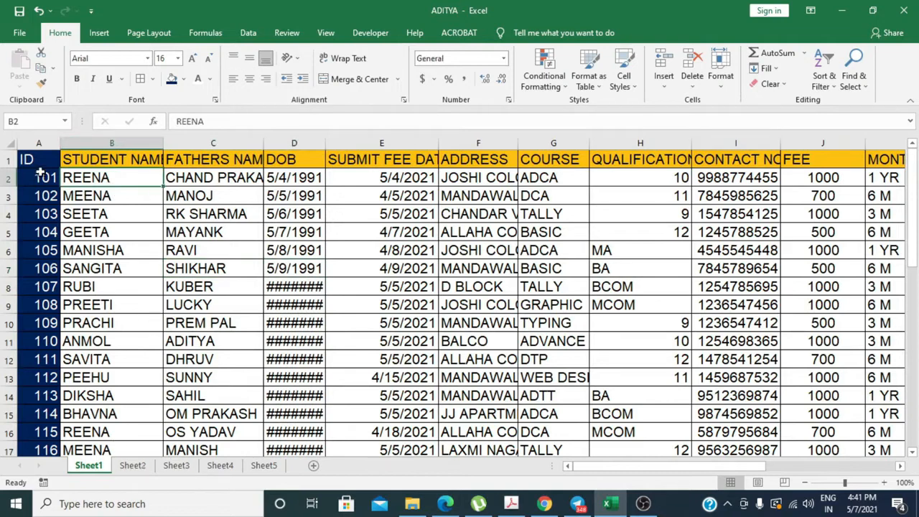
Clear all contents and formatting from the whole of Sheet1.
left_click(9, 147)
left_click(774, 84)
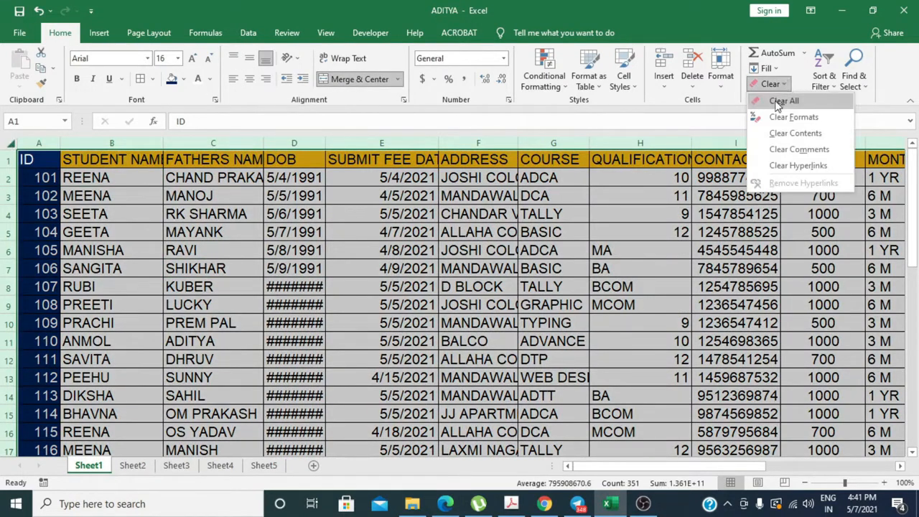
left_click(777, 100)
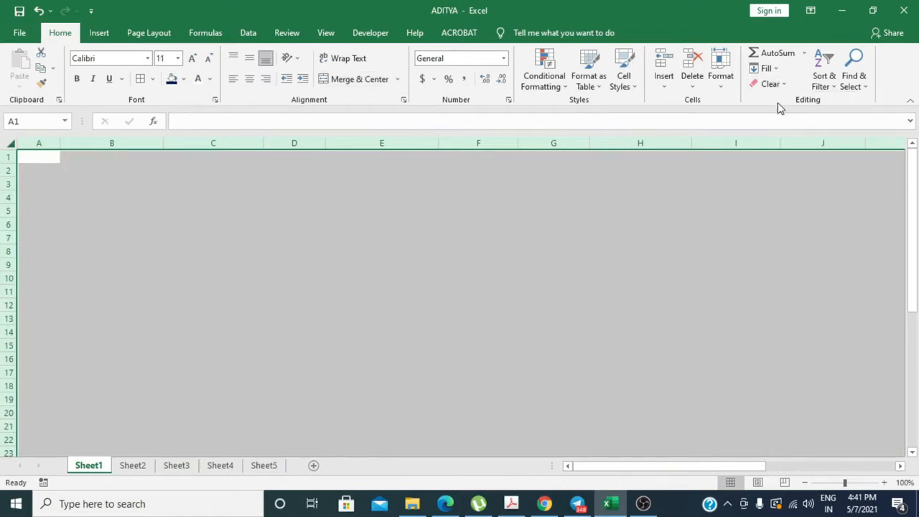
Undo the Clear All and clear only the formatting of the whole student records sheet.
left_click(787, 84)
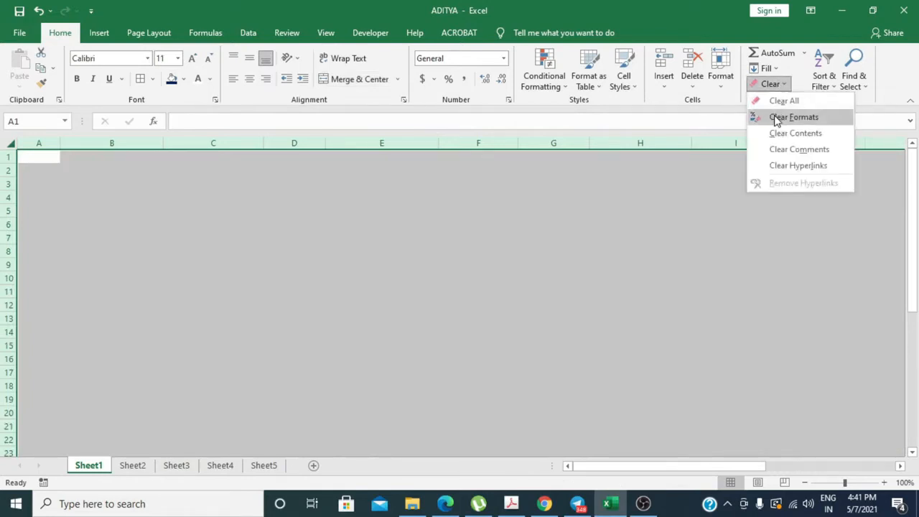
key("ctrl+z")
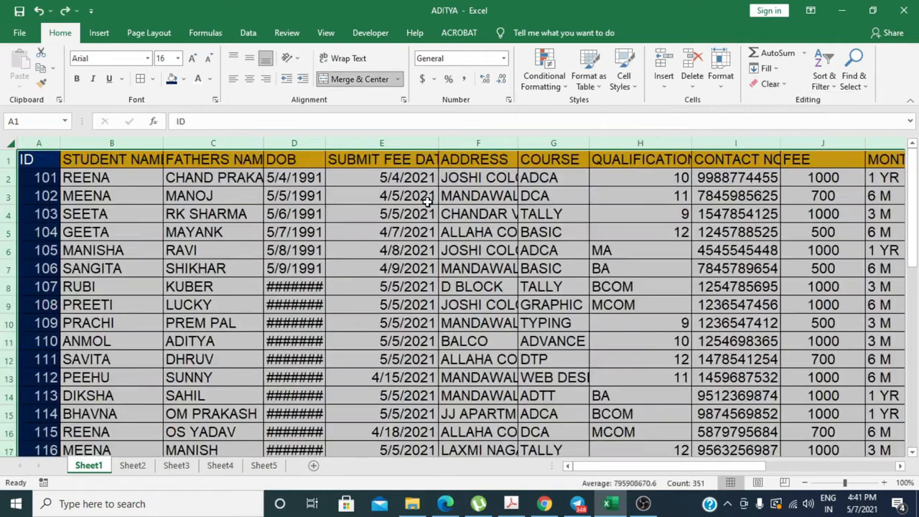
left_click(772, 84)
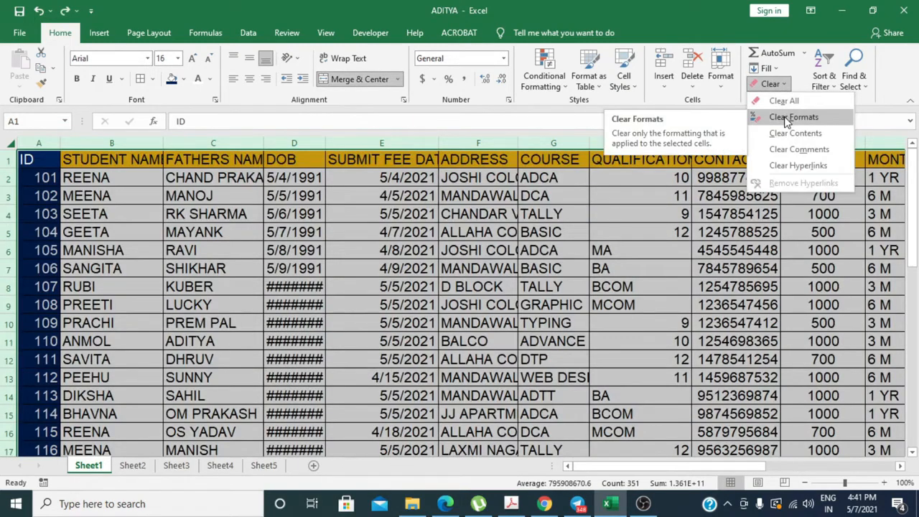
left_click(787, 117)
left_click(373, 251)
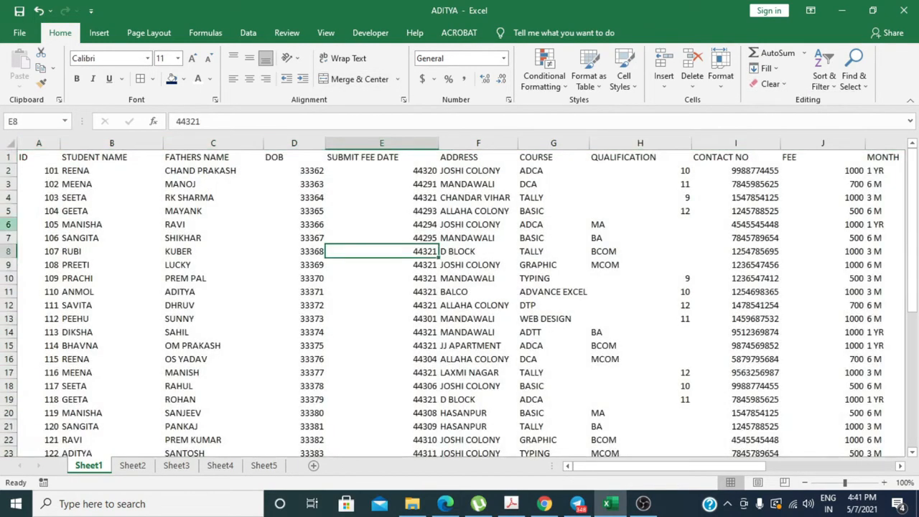
Show the worksheet gridlines on Sheet1.
left_click(326, 33)
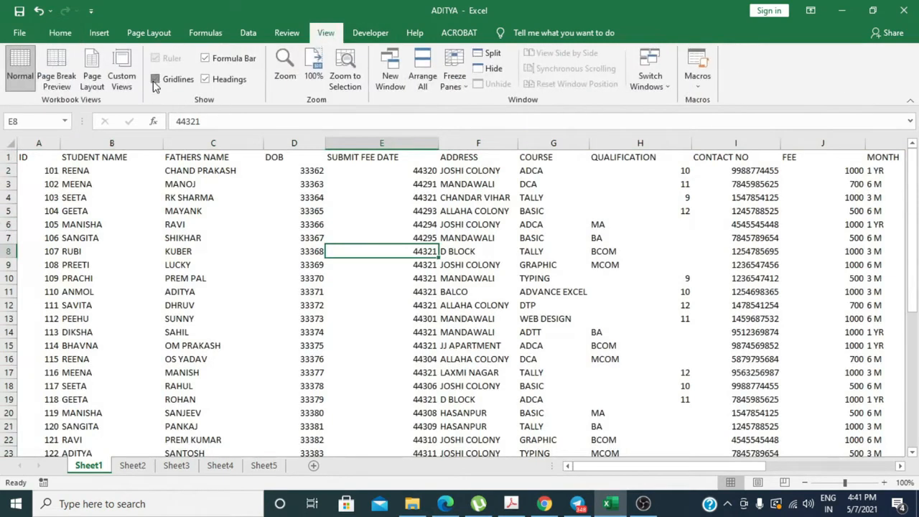
left_click(156, 80)
left_click(104, 211)
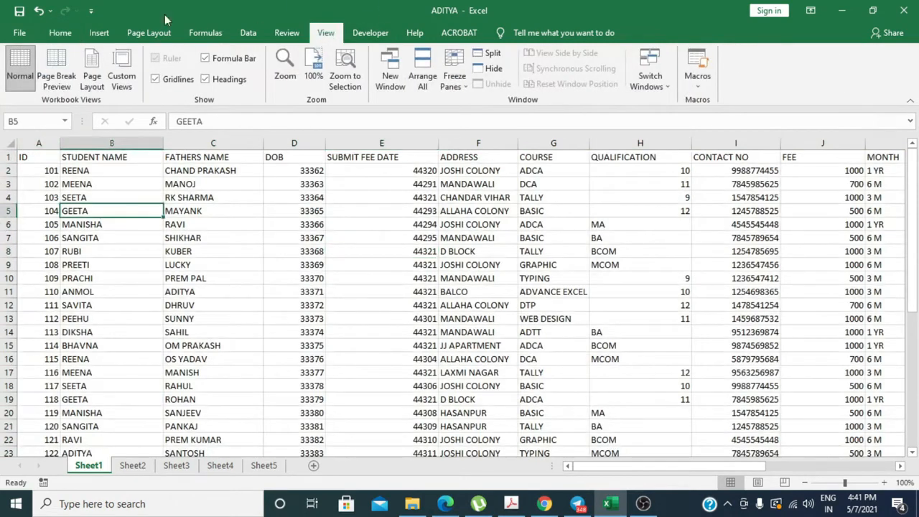
left_click(57, 33)
left_click(154, 80)
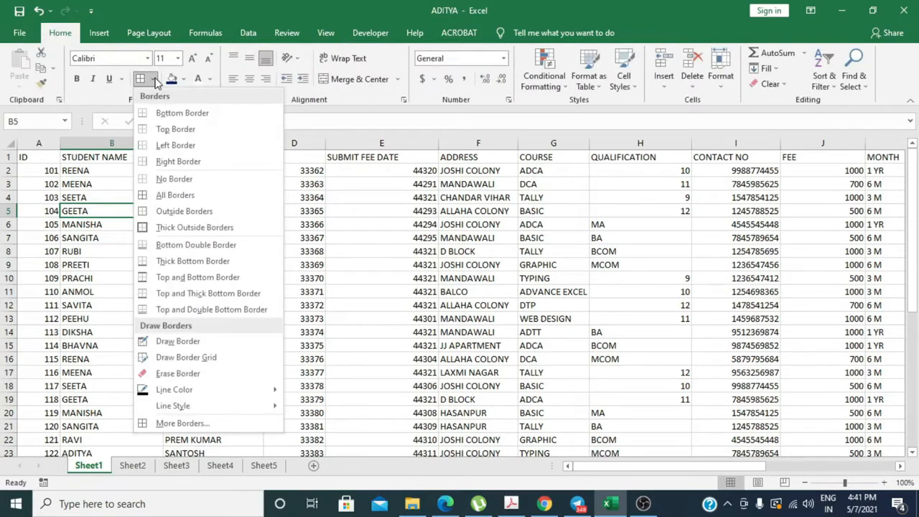
left_click(371, 109)
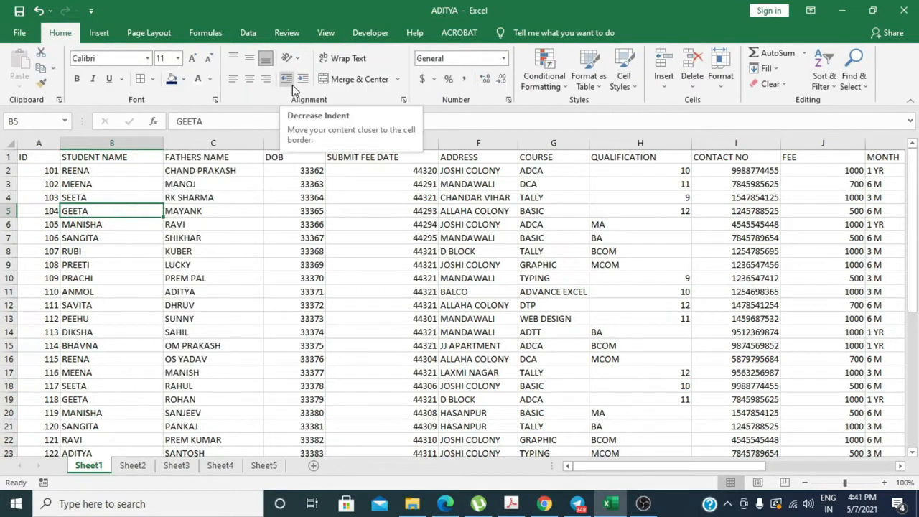
left_click(152, 79)
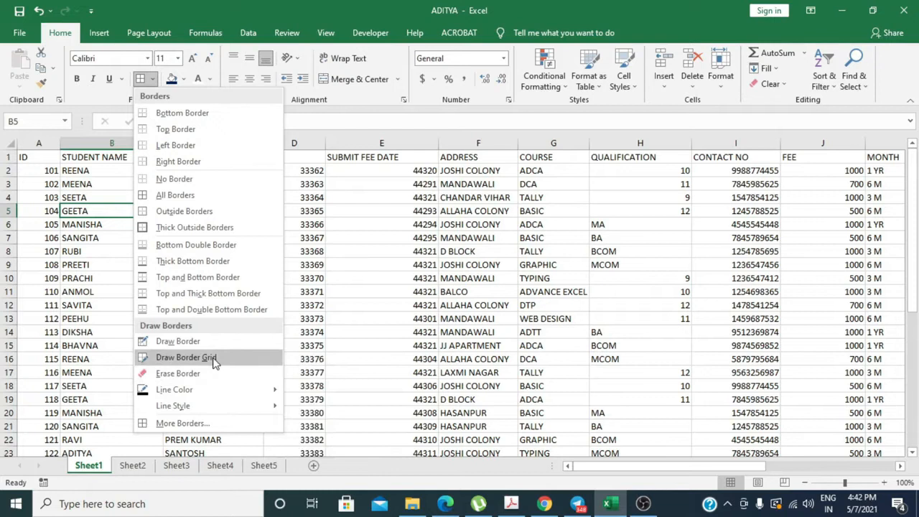
left_click(406, 332)
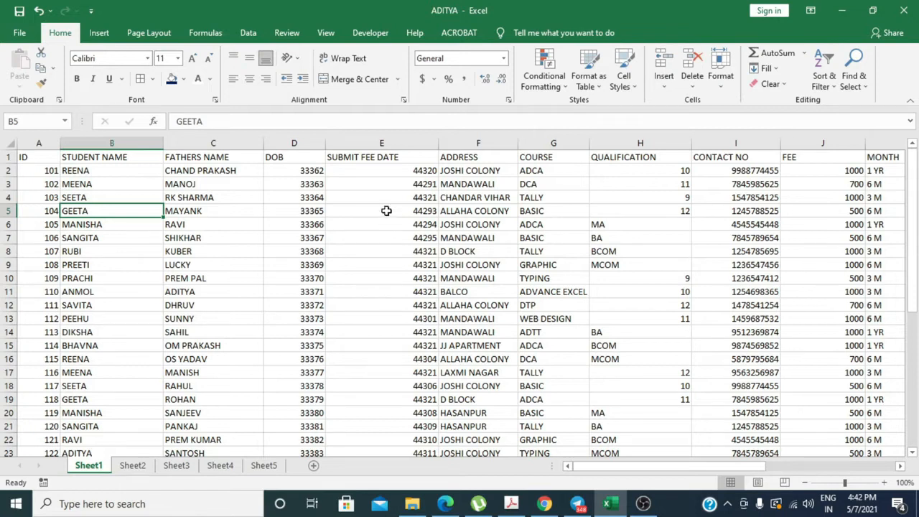
left_click(152, 79)
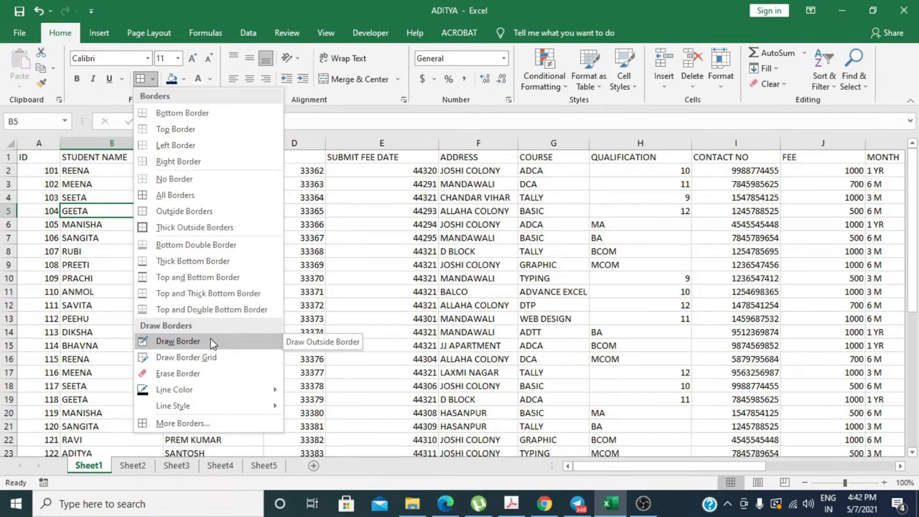
key("Escape")
Draw an outside border around A1:B9, plus border lines beneath the A1:B1 headers and around A4:B4.
left_click_drag(41, 156, 119, 291)
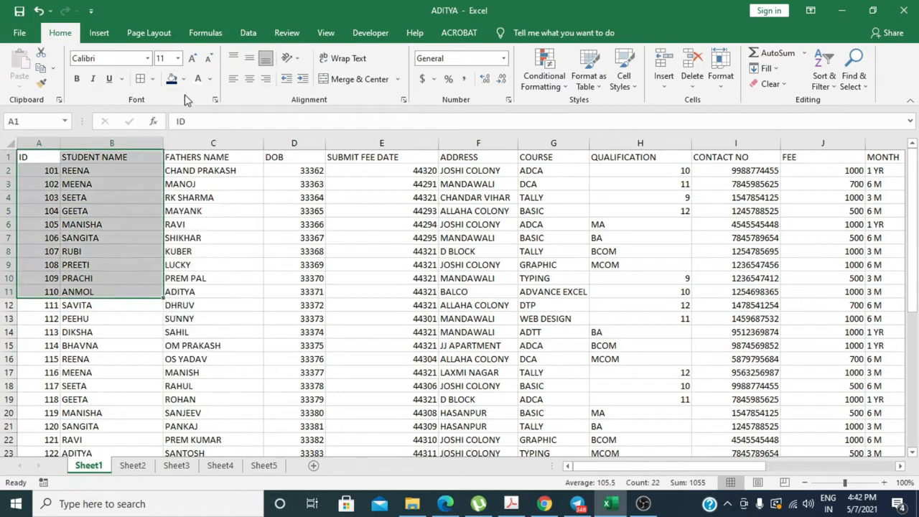
left_click(153, 79)
left_click(202, 341)
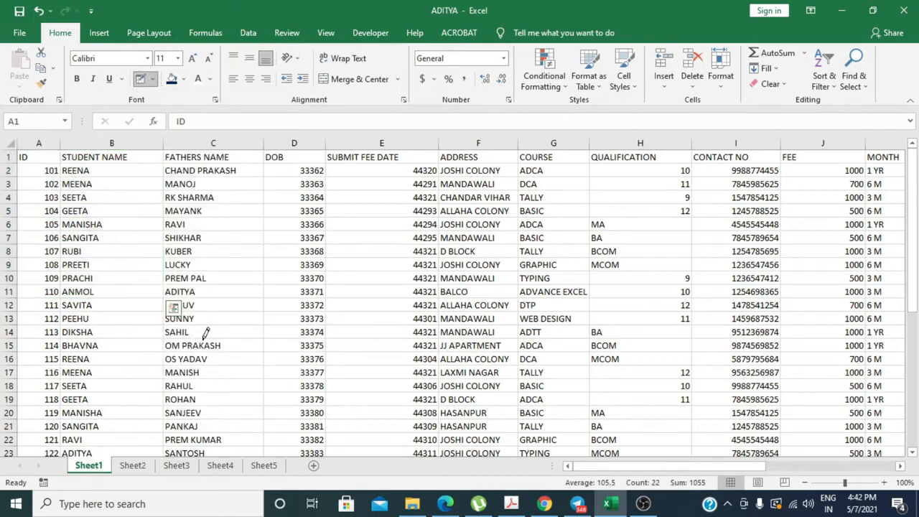
left_click_drag(37, 152, 135, 266)
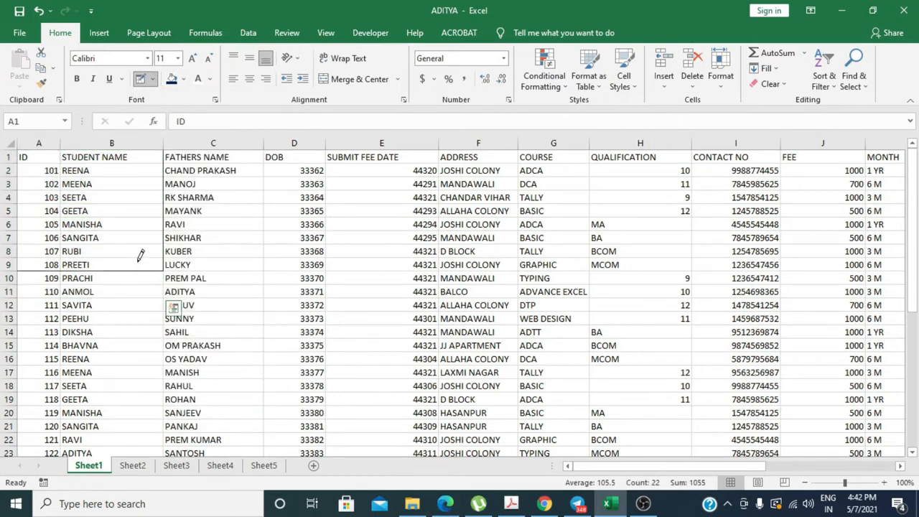
left_click_drag(34, 156, 136, 159)
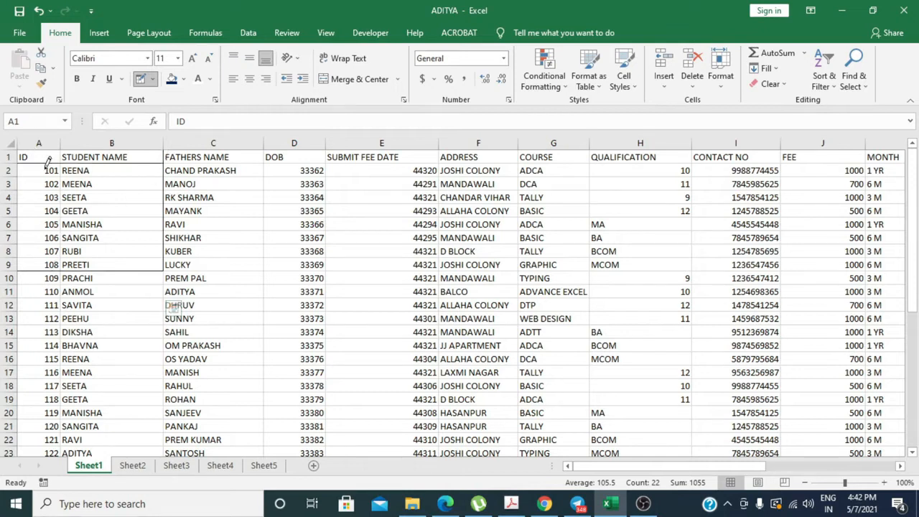
left_click_drag(30, 194, 133, 186)
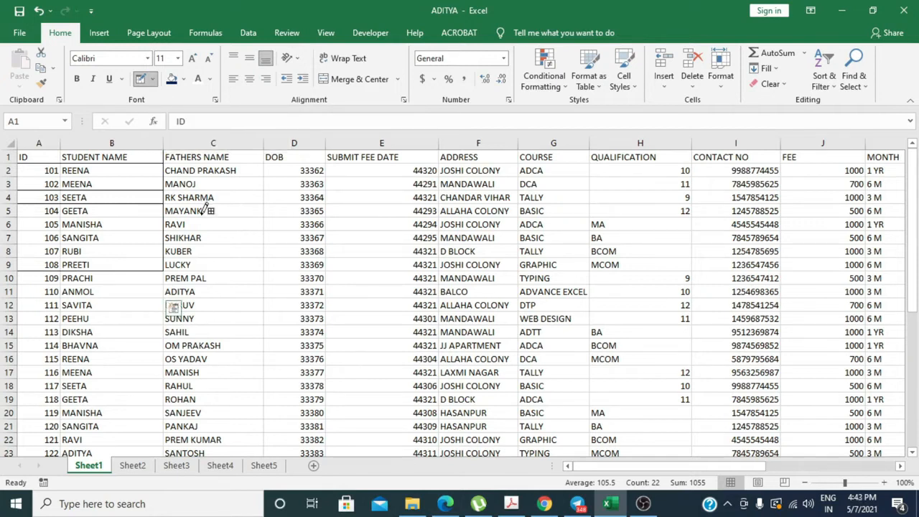
Undo the border around A4:B4, draw border grids over A1:B9 and A10:B21, and undo both grids.
key("ctrl+q")
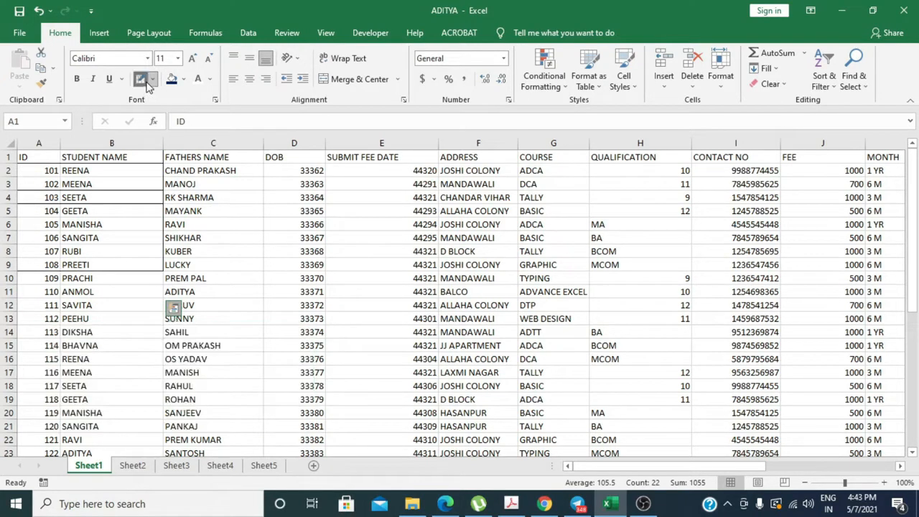
left_click(142, 79)
left_click(153, 79)
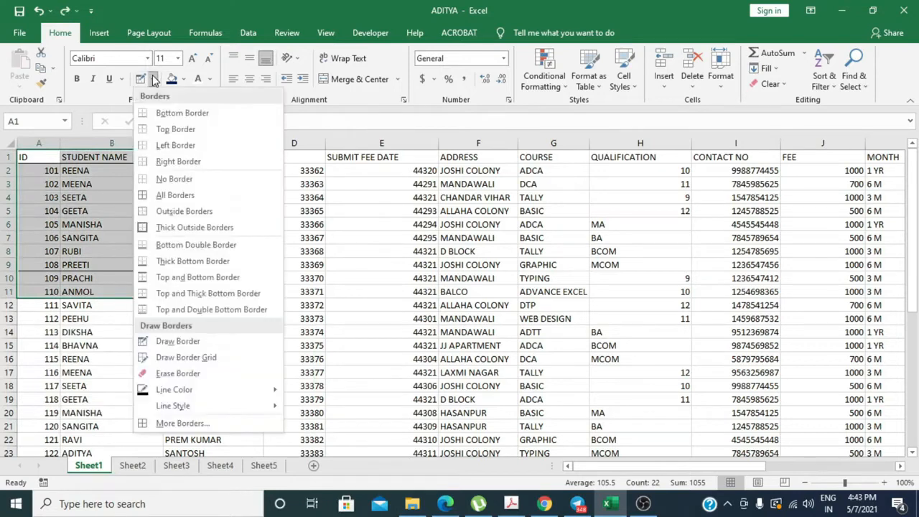
left_click(181, 361)
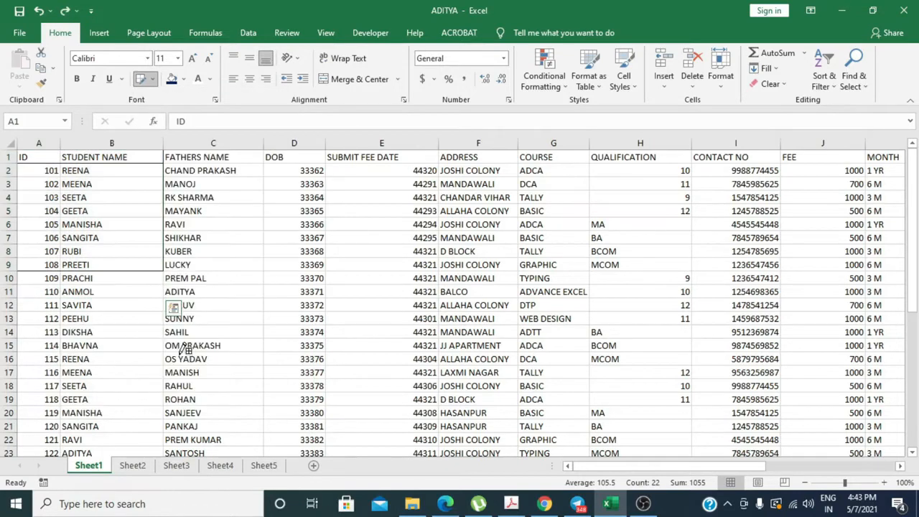
left_click_drag(43, 150, 113, 260)
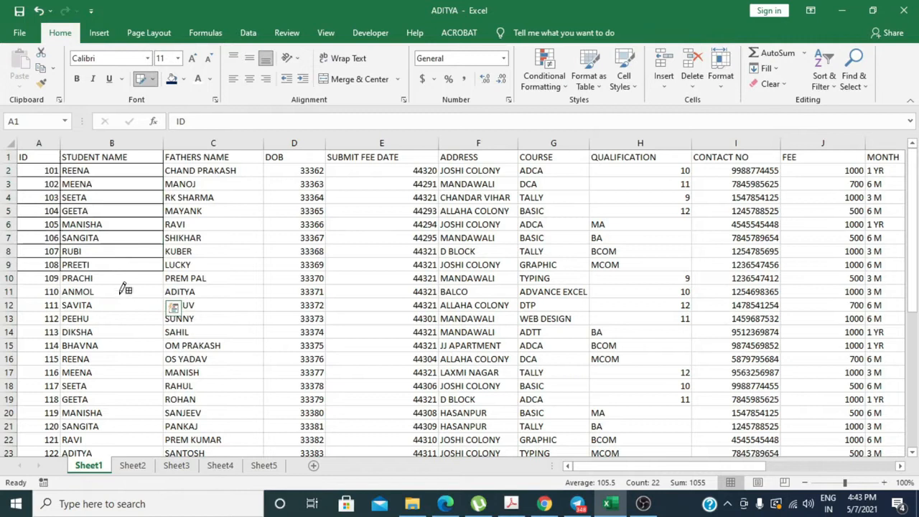
left_click_drag(59, 278, 125, 427)
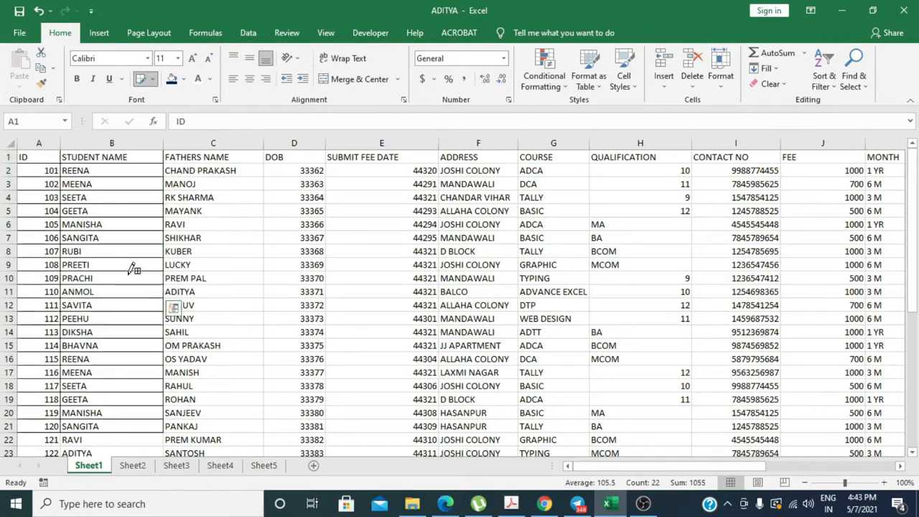
key("ctrl+z")
key("ctrl+z")
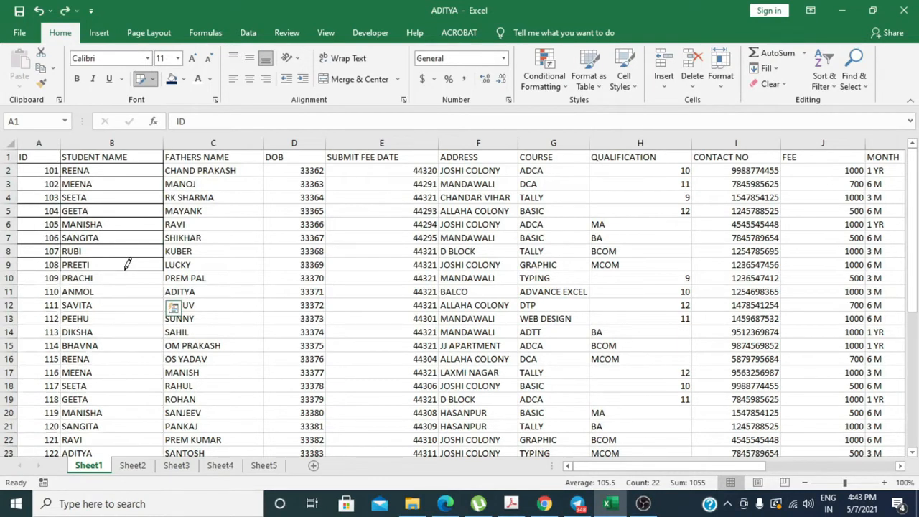
Set the border line colour to dark orange and draw borders beneath A1:B1 and around the A3:B3 cells.
left_click(153, 80)
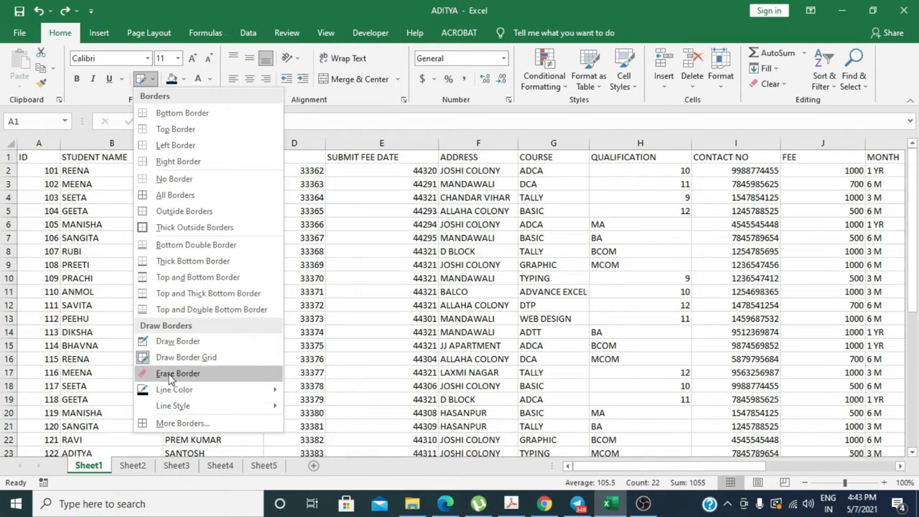
mouse_move(169, 392)
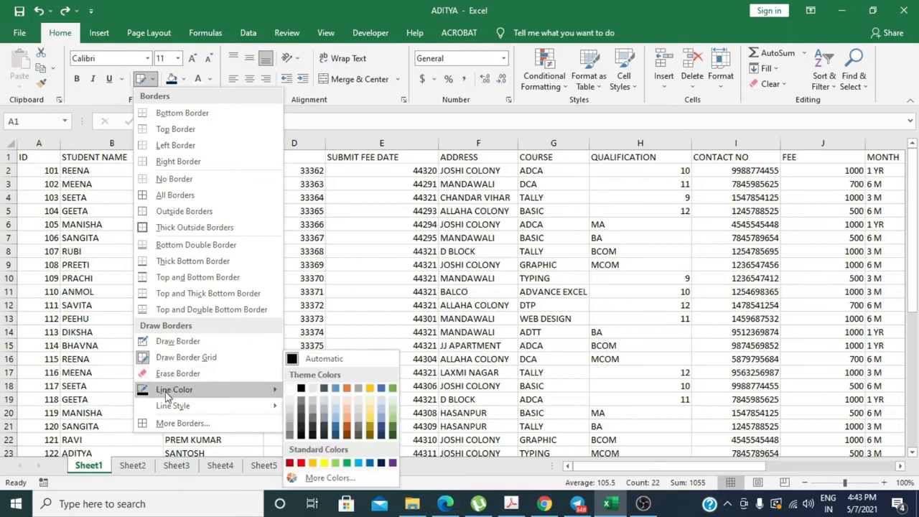
left_click(347, 430)
left_click_drag(33, 164, 121, 163)
left_click_drag(41, 176, 151, 188)
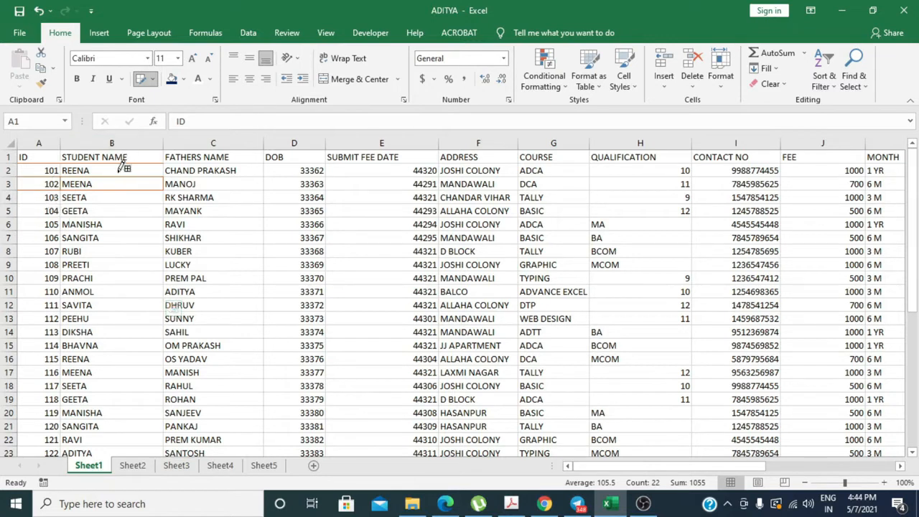
Set the border line style to thick solid and draw a grid around A6:B6 plus lines beneath A8:B8 and A3:B3.
left_click(153, 79)
mouse_move(185, 406)
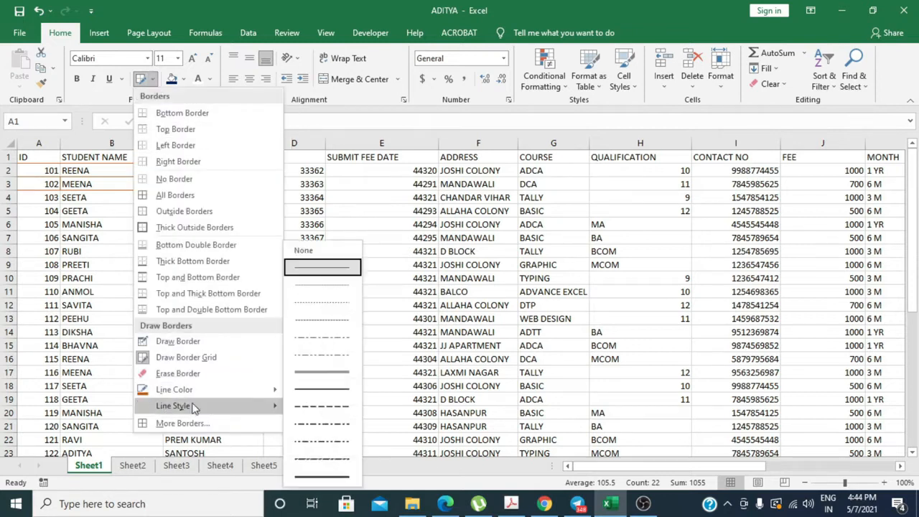
left_click(319, 476)
left_click_drag(29, 230, 129, 219)
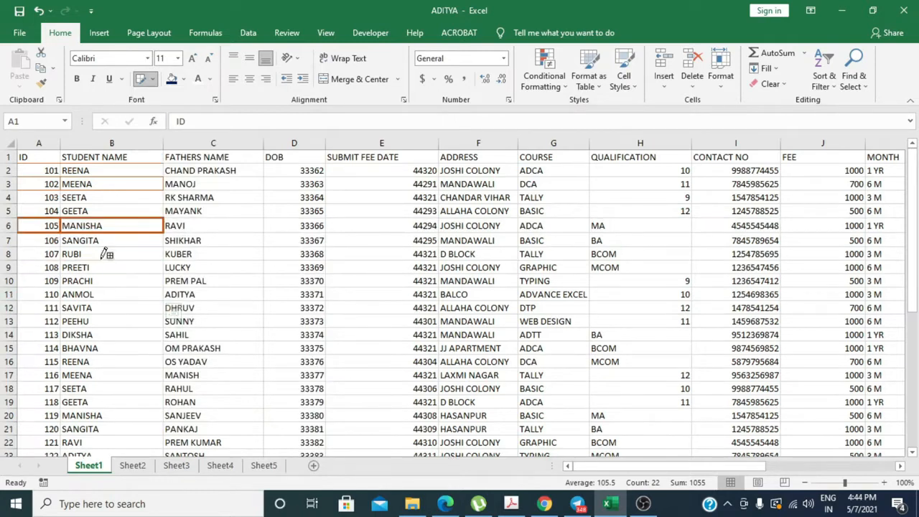
left_click_drag(102, 259, 110, 259)
left_click_drag(31, 188, 113, 191)
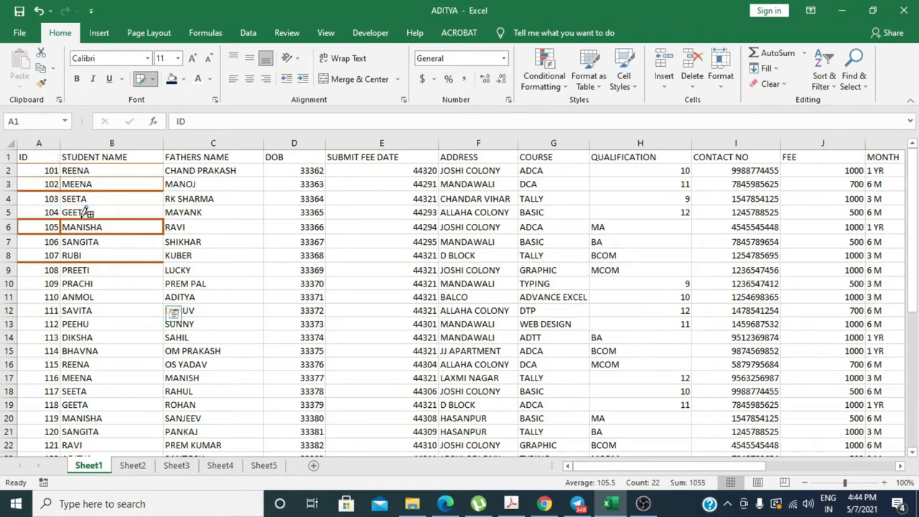
Examine the border line style and colour options in Format Cells and leave without applying any.
left_click(153, 79)
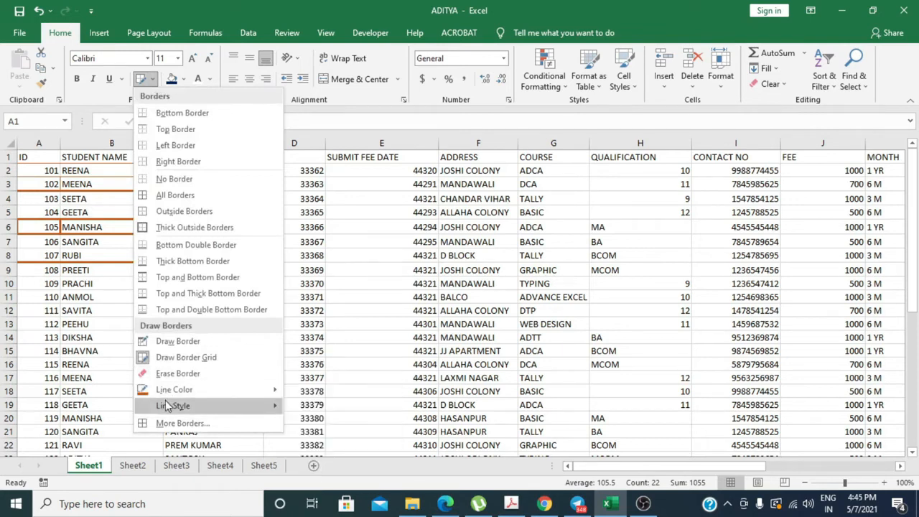
left_click(176, 423)
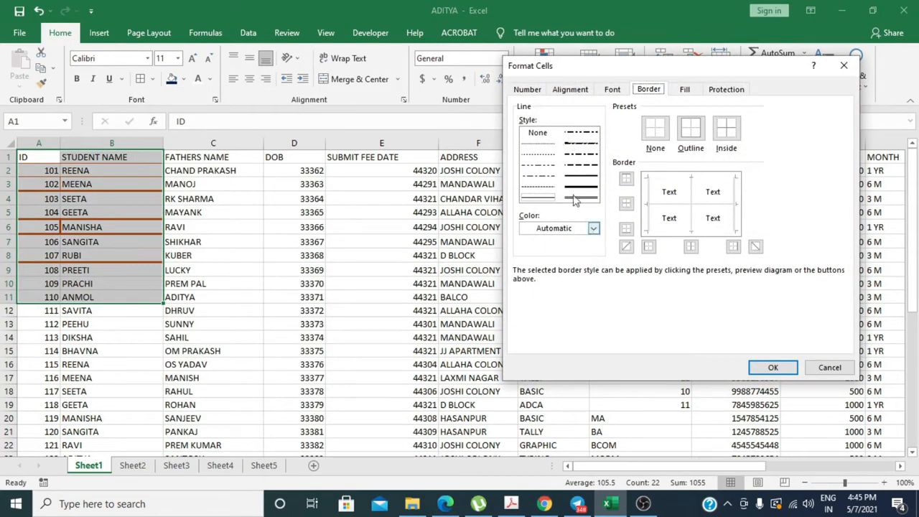
left_click(593, 228)
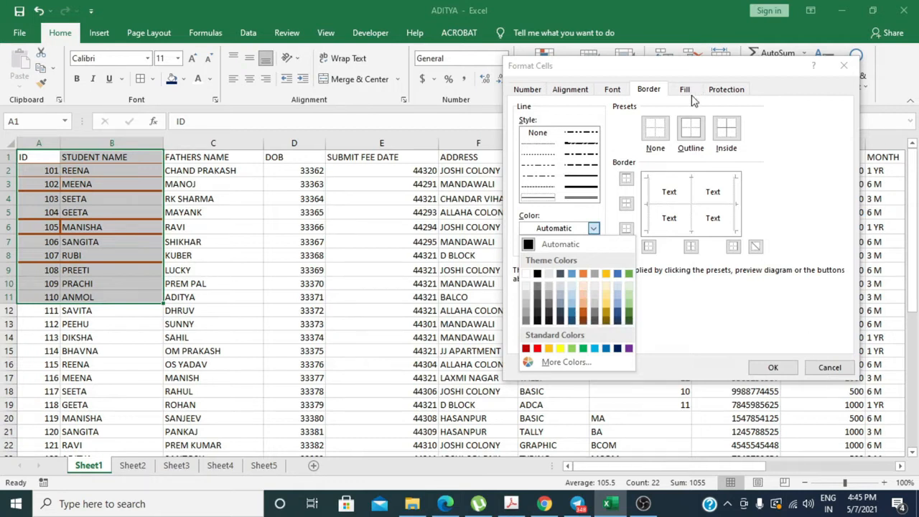
left_click(828, 369)
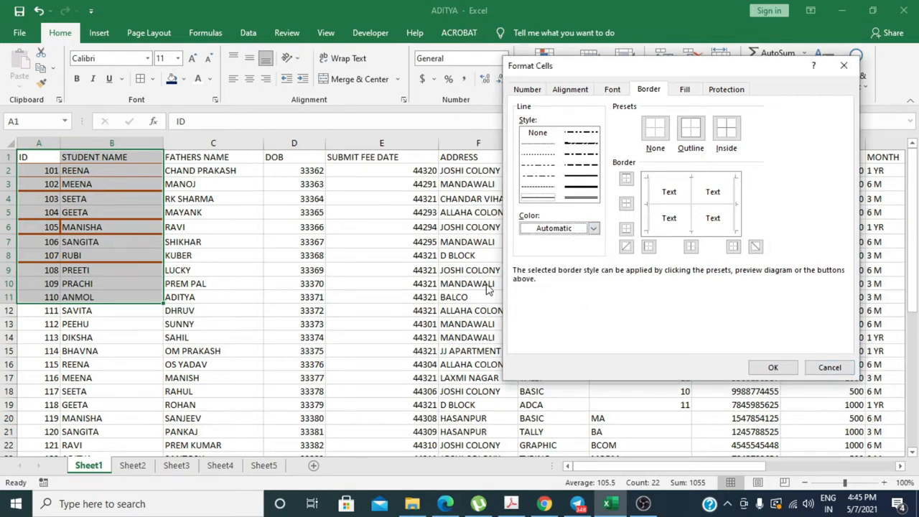
left_click(827, 368)
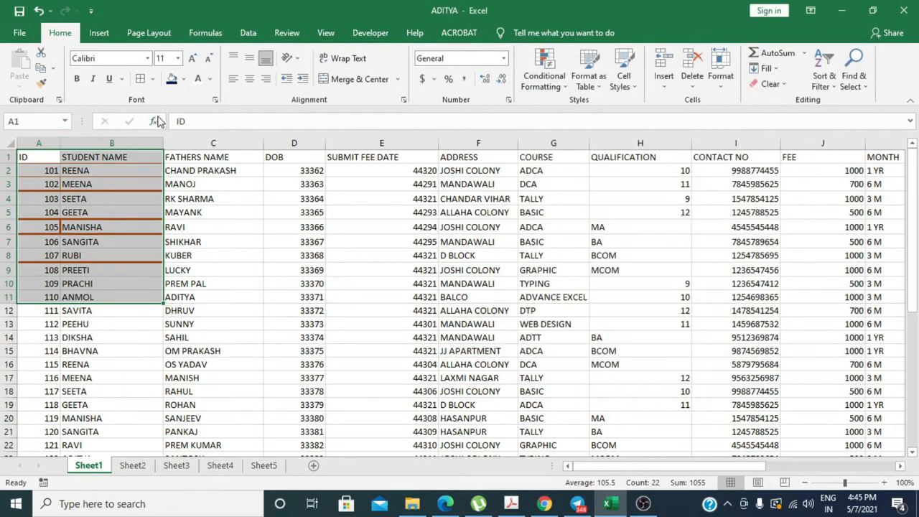
Clear the formatting from cells A1:B11 to remove the drawn orange borders.
left_click(770, 83)
left_click(779, 120)
left_click(295, 372)
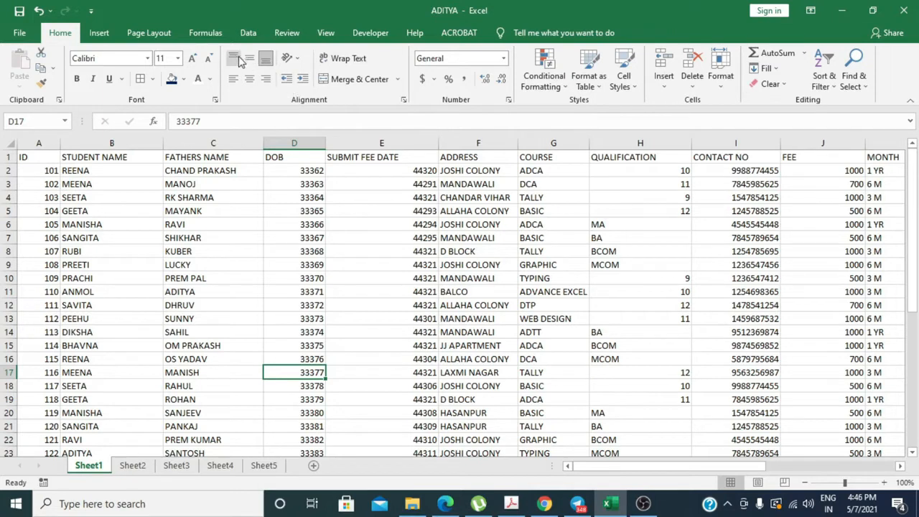
Increase the font size of the header cells A1:H1 to 18.
left_click_drag(29, 158, 632, 157)
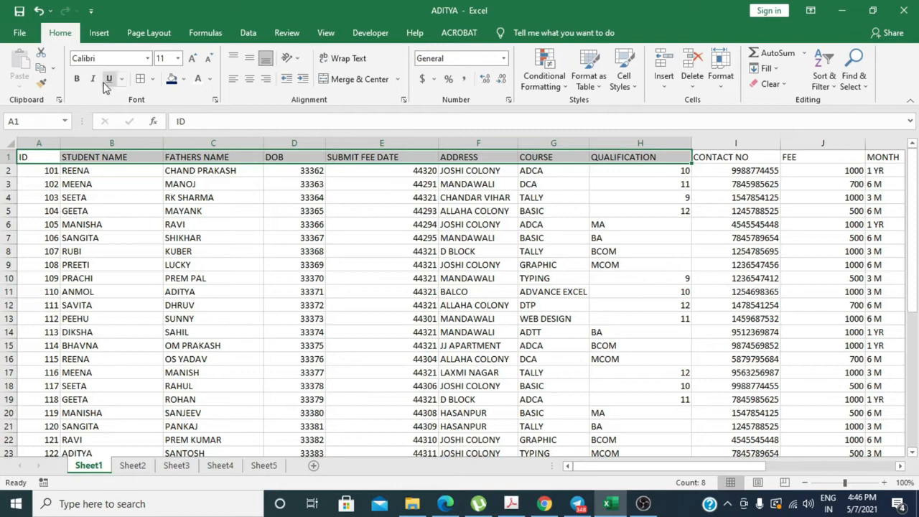
left_click(192, 58)
left_click(193, 58)
left_click(193, 58)
left_click(192, 58)
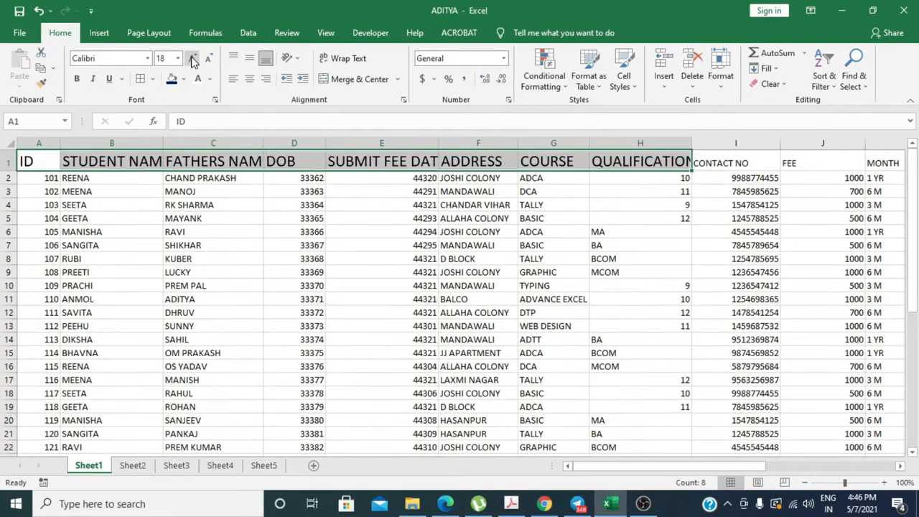
AutoFit the widths of columns B to H to their enlarged header text.
double_click(164, 138)
double_click(276, 138)
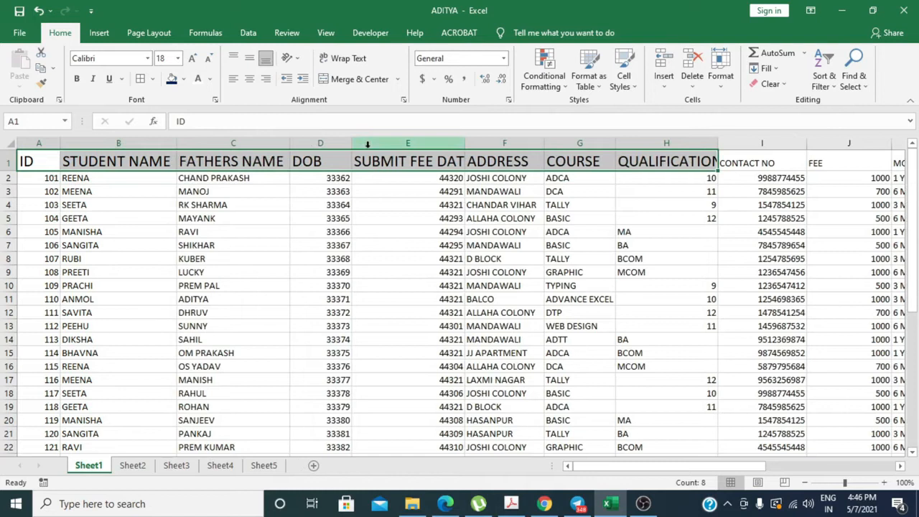
double_click(352, 143)
double_click(438, 143)
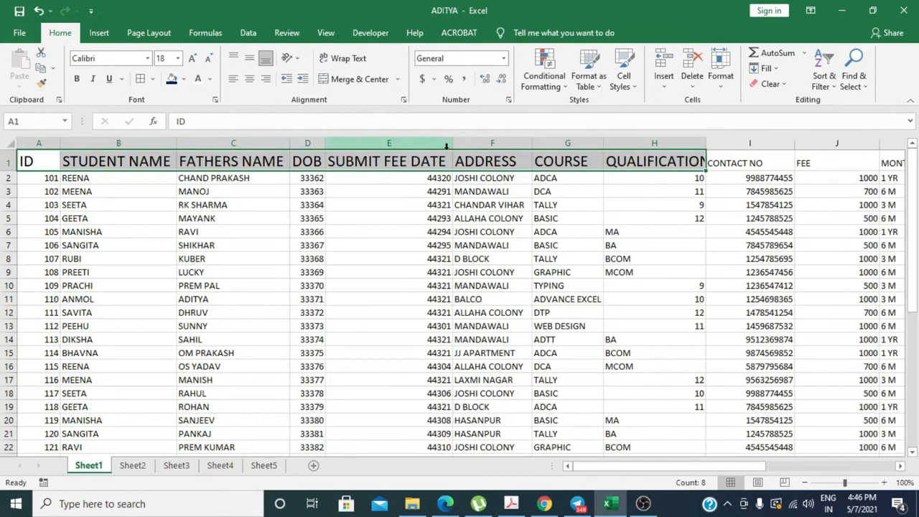
double_click(530, 143)
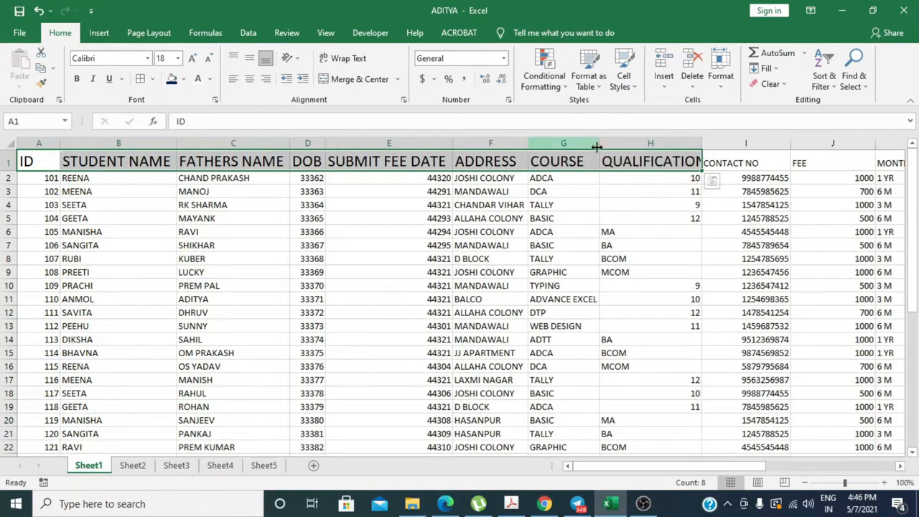
double_click(706, 142)
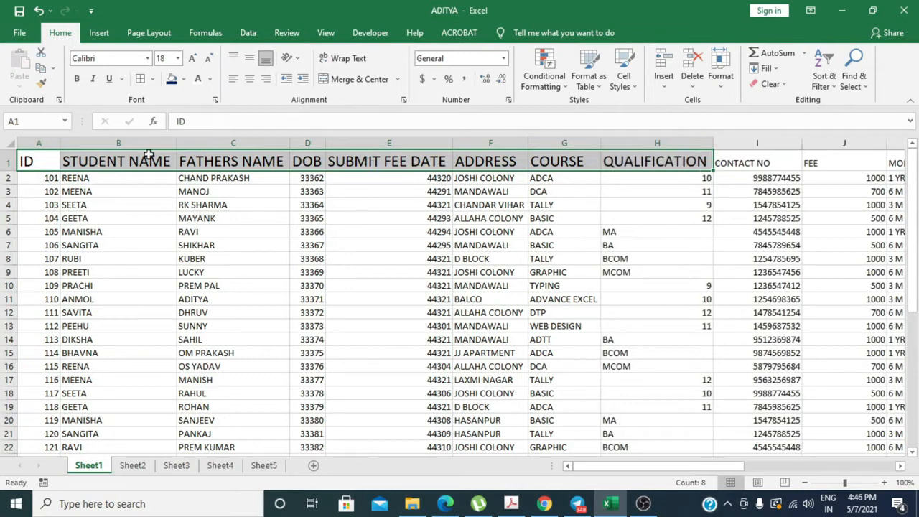
Widen columns B to E well beyond the width of their header text.
left_click_drag(178, 143, 214, 143)
left_click_drag(323, 143, 458, 144)
left_click_drag(583, 143, 662, 151)
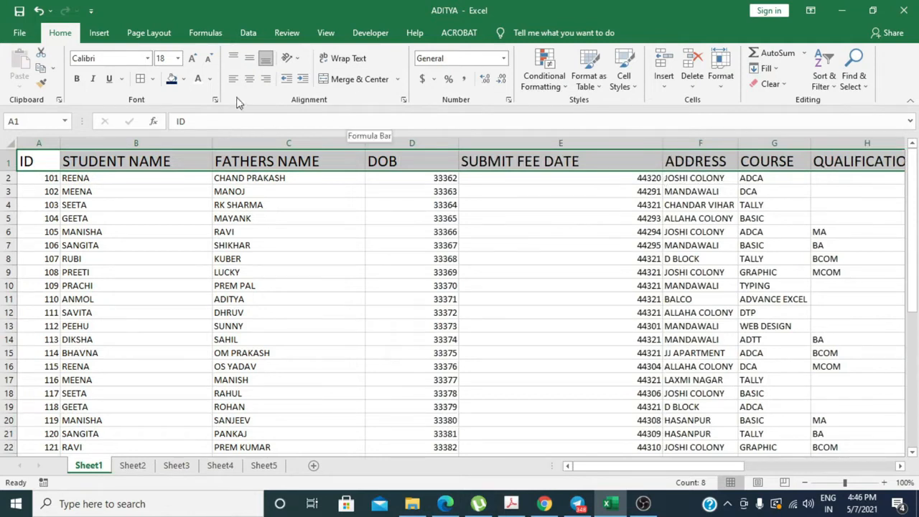
Make row 1 much taller and align its headers to the center horizontally and the middle vertically.
left_click(249, 79)
left_click_drag(8, 170, 6, 210)
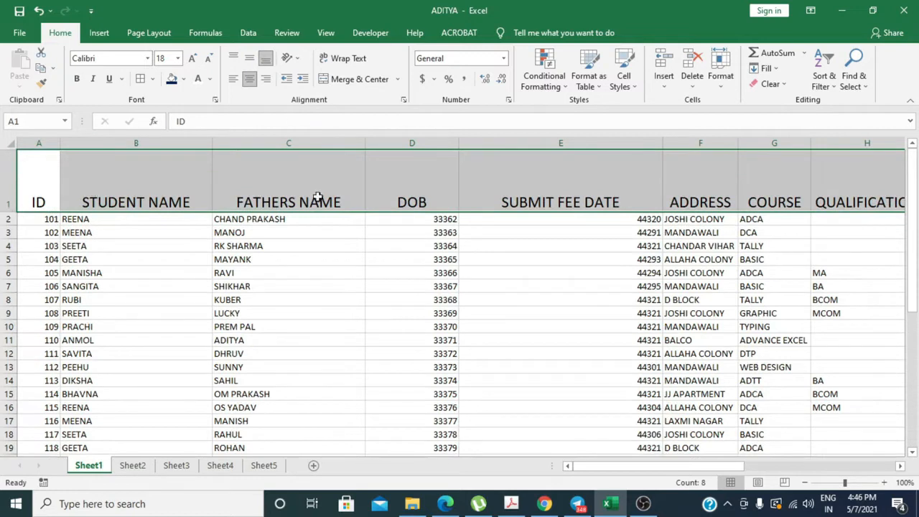
left_click(249, 60)
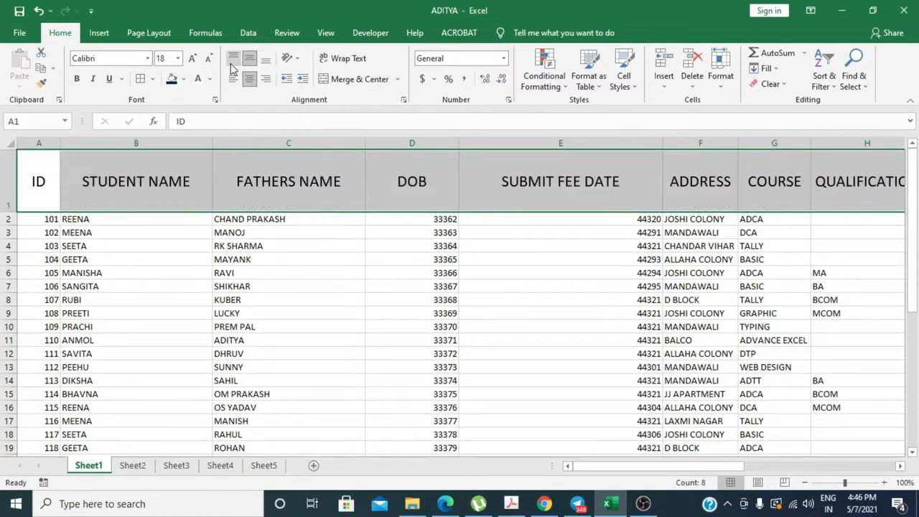
Try top, bottom and middle vertical alignment and left and right horizontal alignment on the headers A1:H1.
left_click(234, 60)
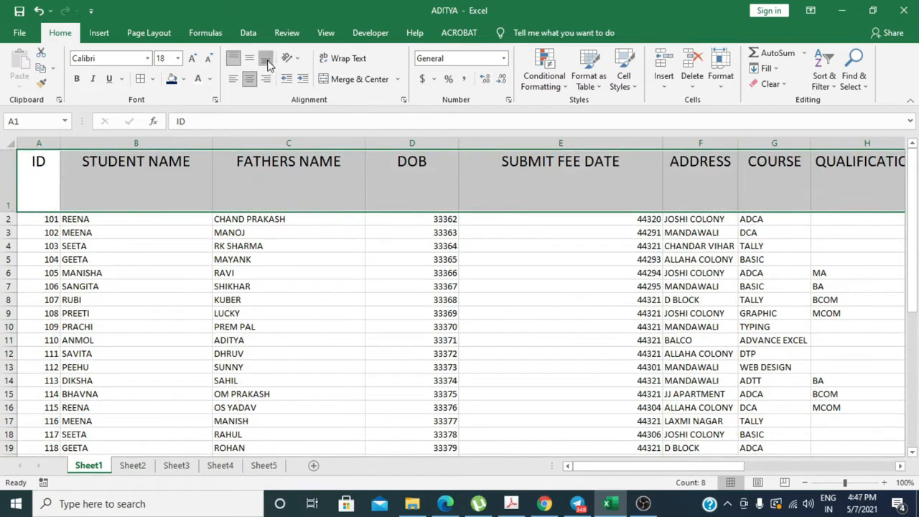
left_click(266, 61)
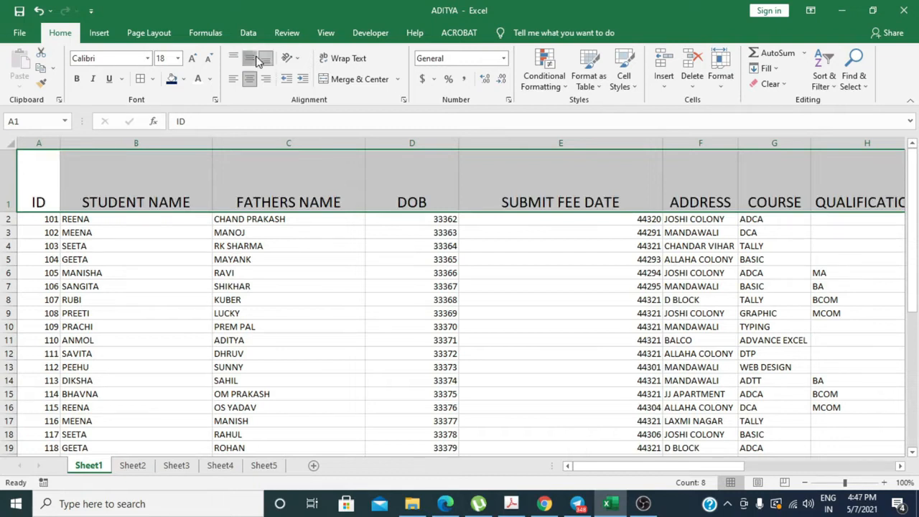
left_click(250, 60)
left_click(234, 59)
left_click(233, 79)
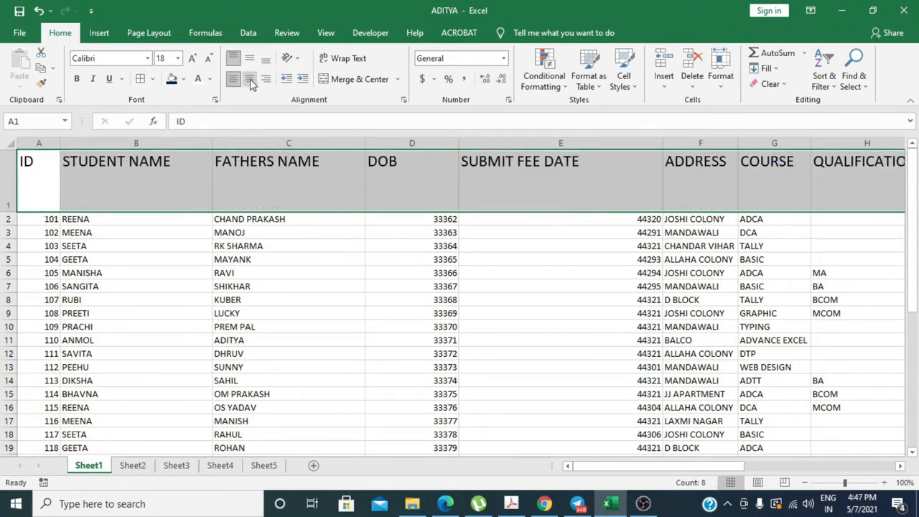
left_click(266, 79)
left_click(250, 59)
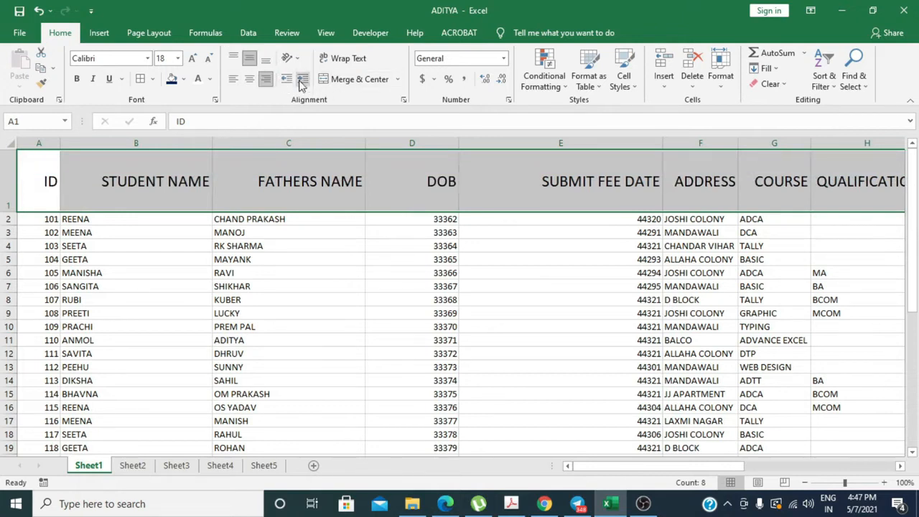
Try increasing the indent of the headers A1:H1 by two levels and return them to horizontal centering.
left_click(249, 79)
left_click(302, 80)
left_click(302, 79)
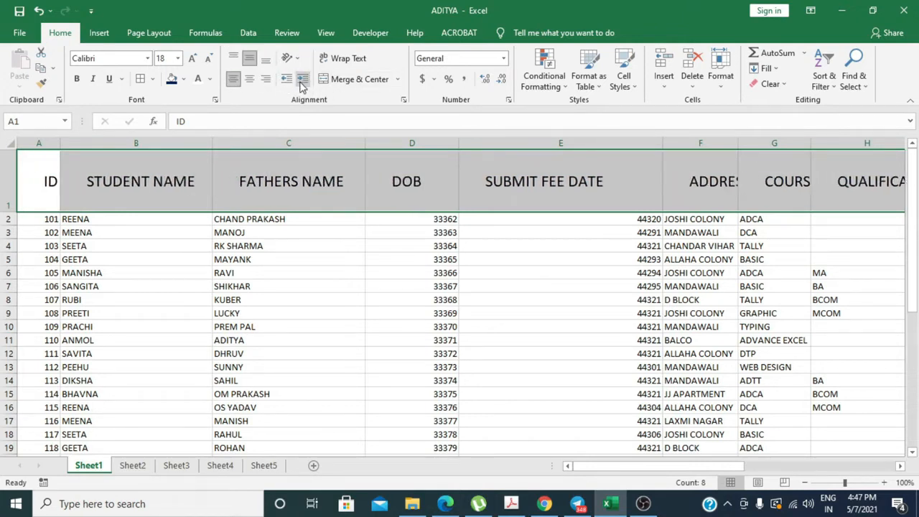
left_click(251, 80)
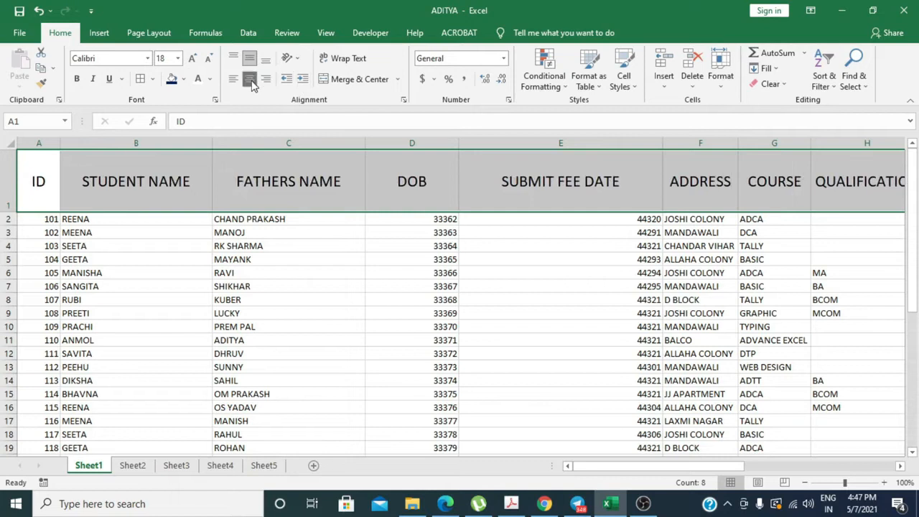
Try the Vertical Text, Rotate Text Down and Angle Clockwise orientations on the headers A1:H1.
left_click(299, 61)
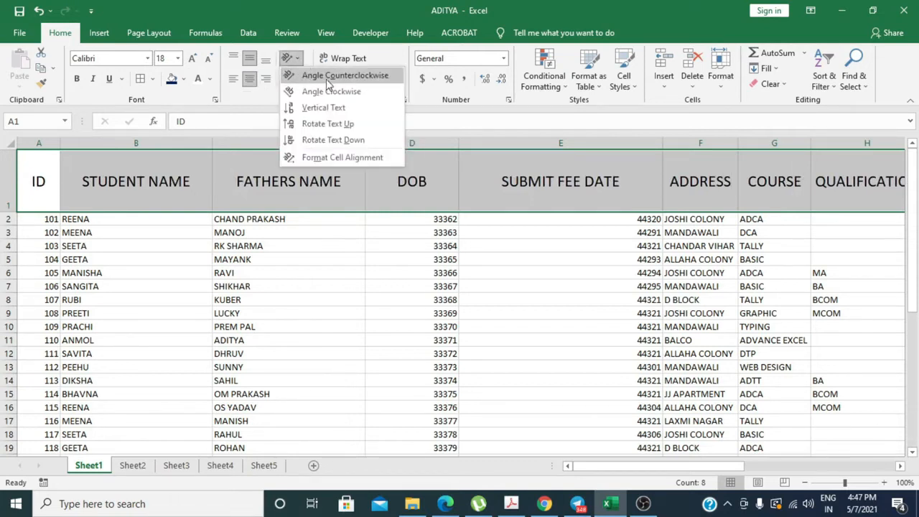
left_click(335, 108)
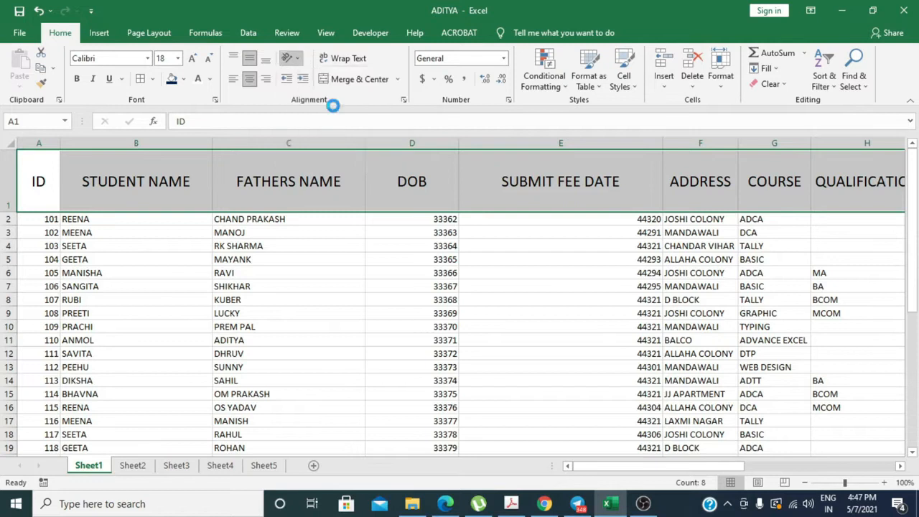
left_click(290, 58)
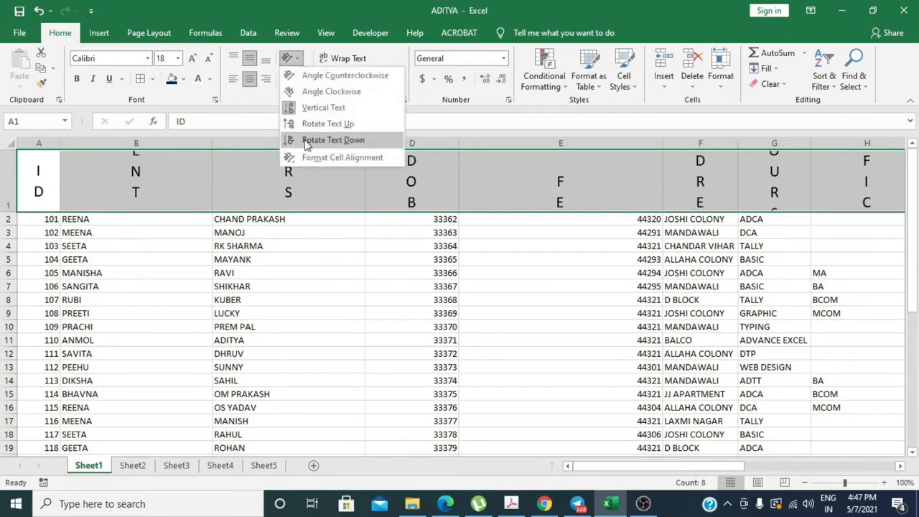
left_click(306, 143)
left_click(298, 60)
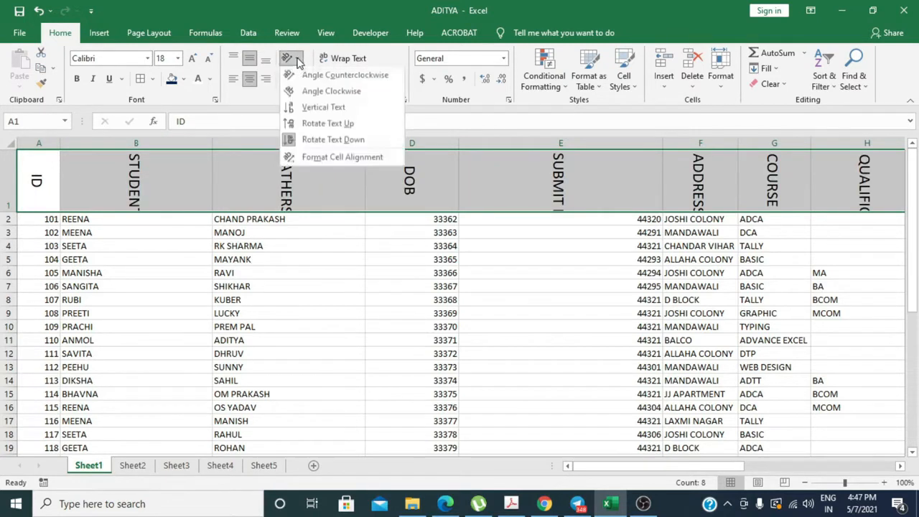
left_click(316, 92)
Set the header text orientation to -1 degree through the cell alignment settings.
left_click(290, 58)
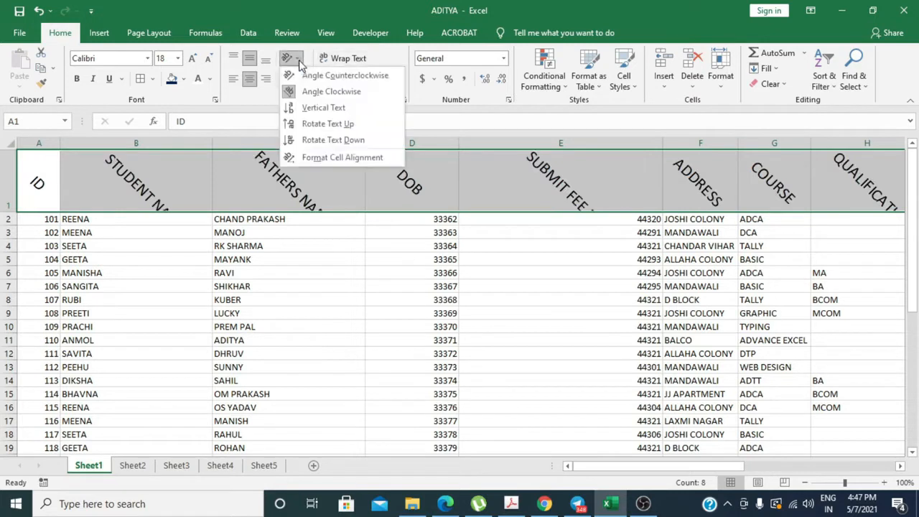
left_click(318, 158)
left_click_drag(825, 188, 835, 159)
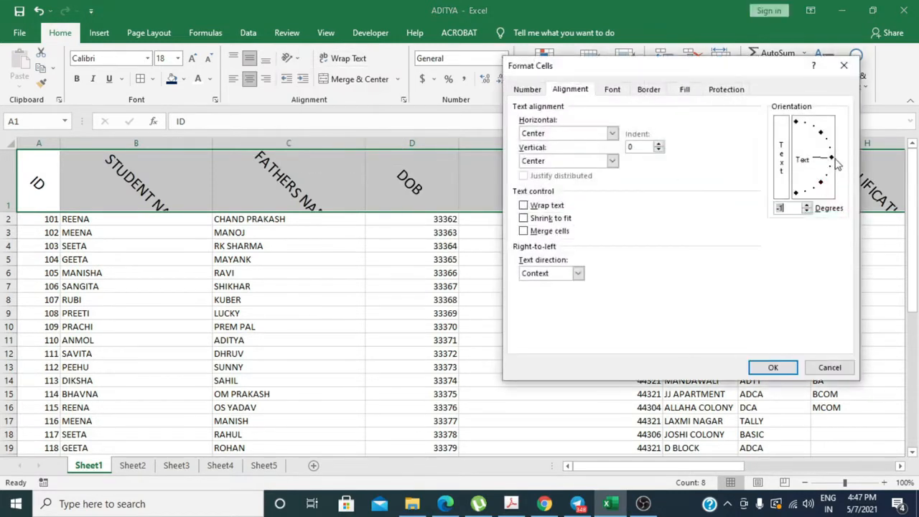
left_click(773, 366)
Tilt the header text upward by 14 degrees through the cell alignment settings.
left_click(289, 58)
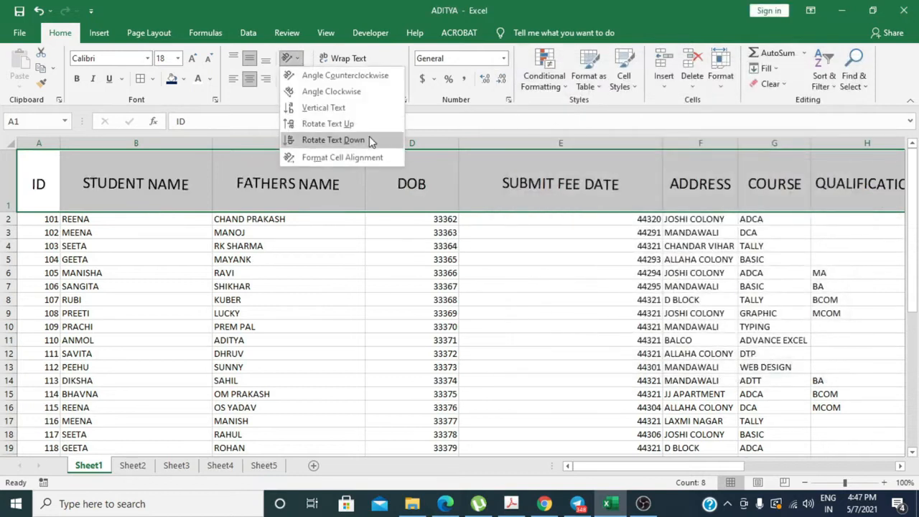
left_click(349, 158)
mouse_move(833, 164)
left_mouse_down()
mouse_move(833, 146)
mouse_move(838, 153)
left_mouse_up()
left_click(773, 368)
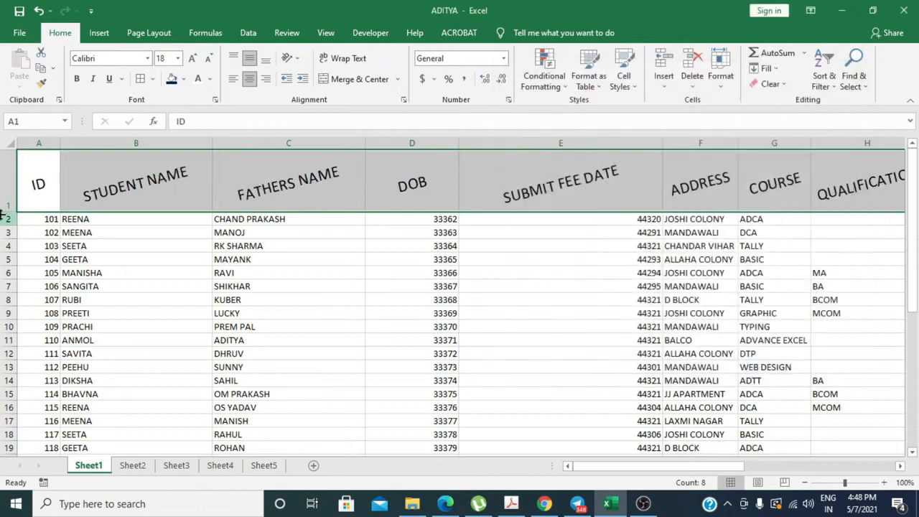
Adjust the orientation of the headers A1:H1 to 13 degrees in the cell alignment settings.
left_click(289, 58)
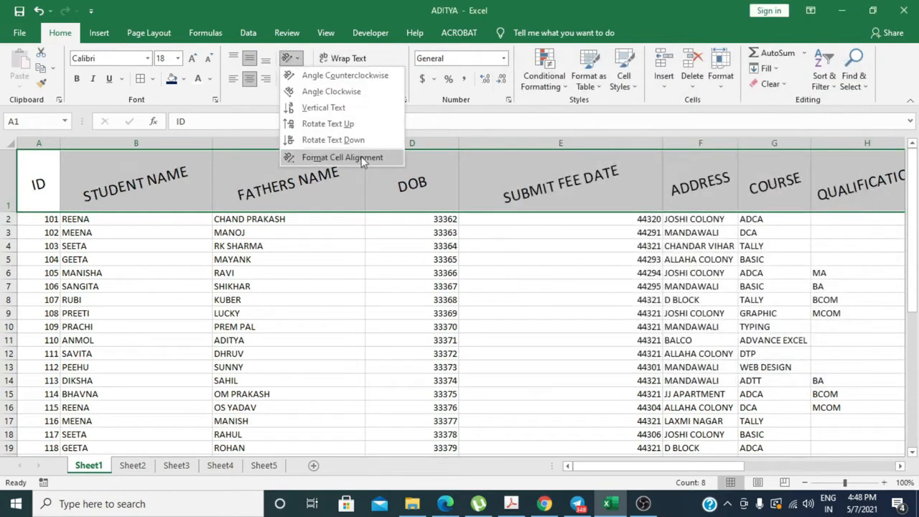
left_click(359, 158)
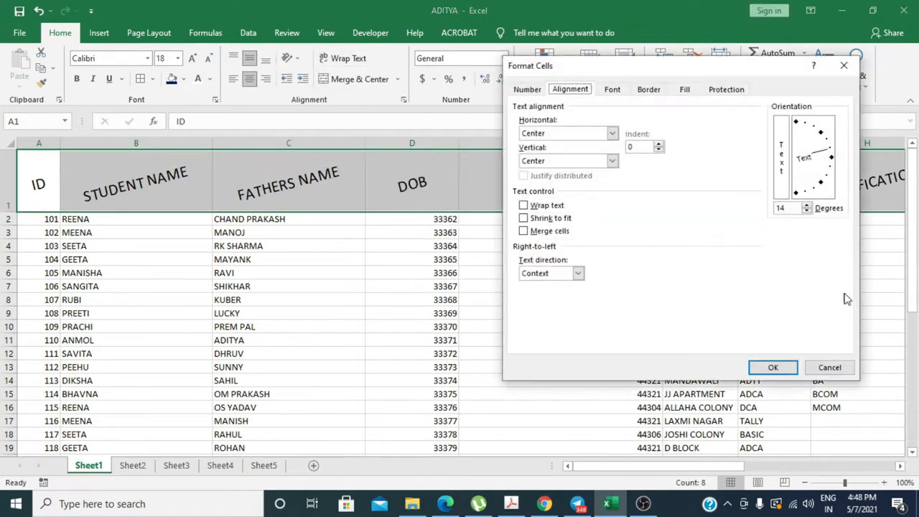
left_click(807, 211)
left_click(806, 211)
left_click(807, 211)
left_click(806, 211)
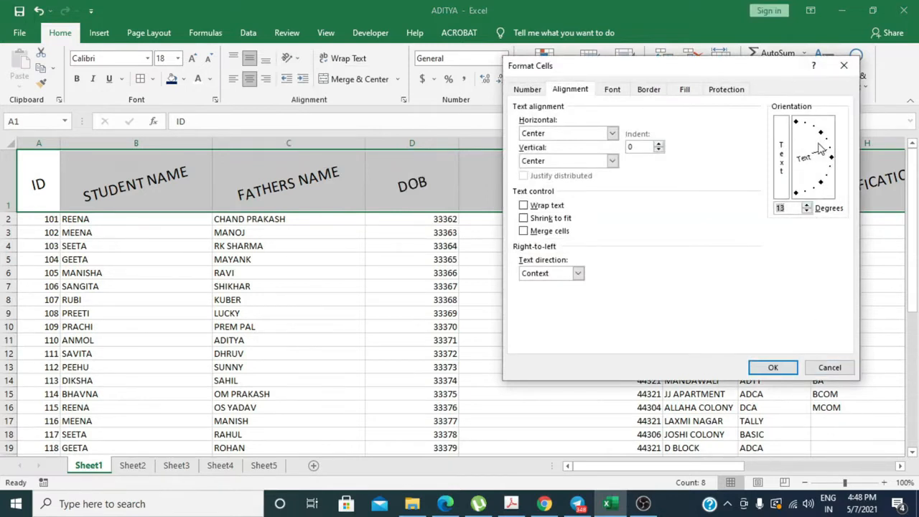
left_click(773, 367)
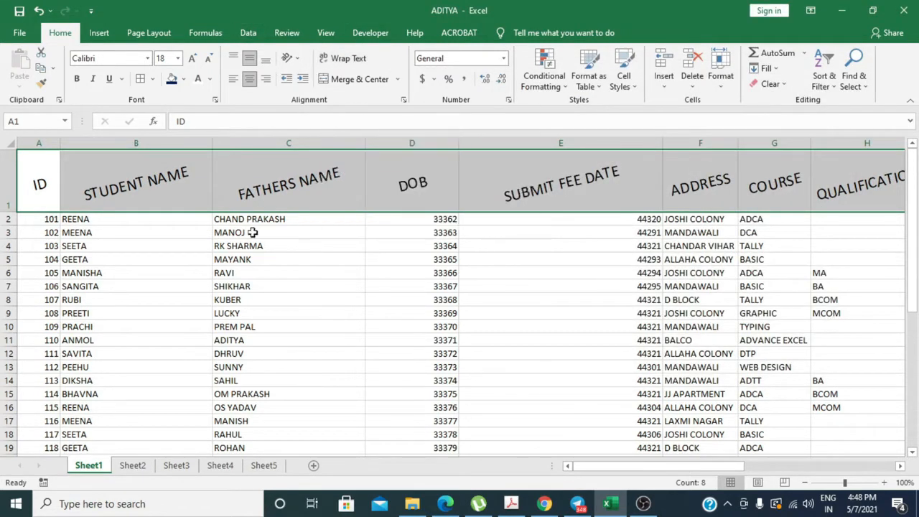
On Sheet2, wrap the STUDENT NAME header in B2 and widen column B slightly to fit it.
left_click(141, 466)
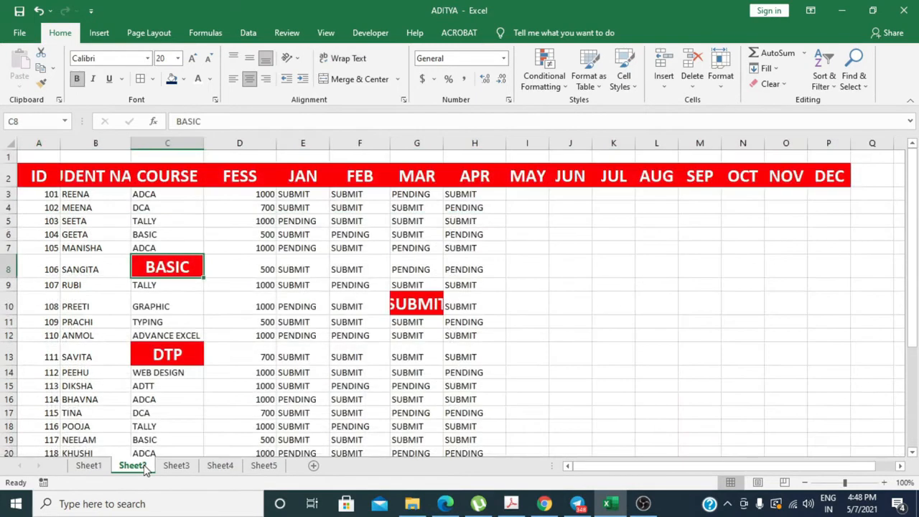
left_click(107, 174)
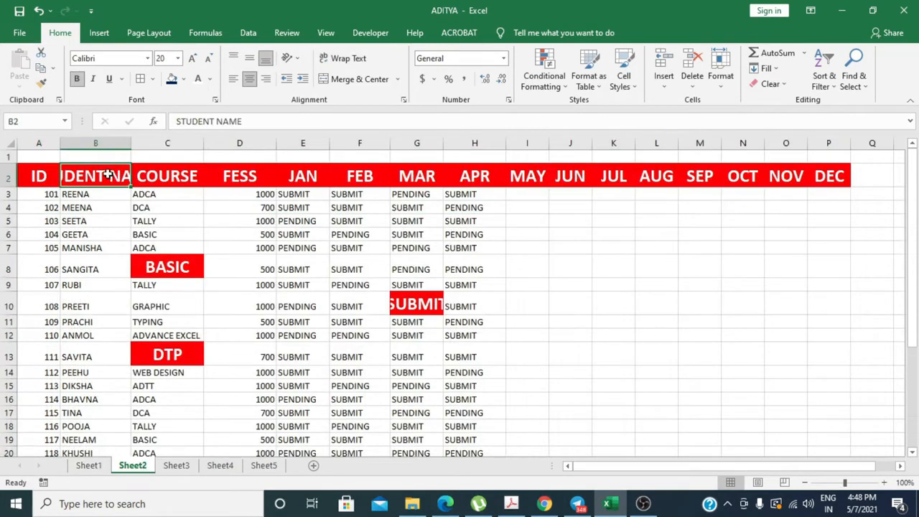
left_click(348, 59)
left_click_drag(131, 147, 139, 152)
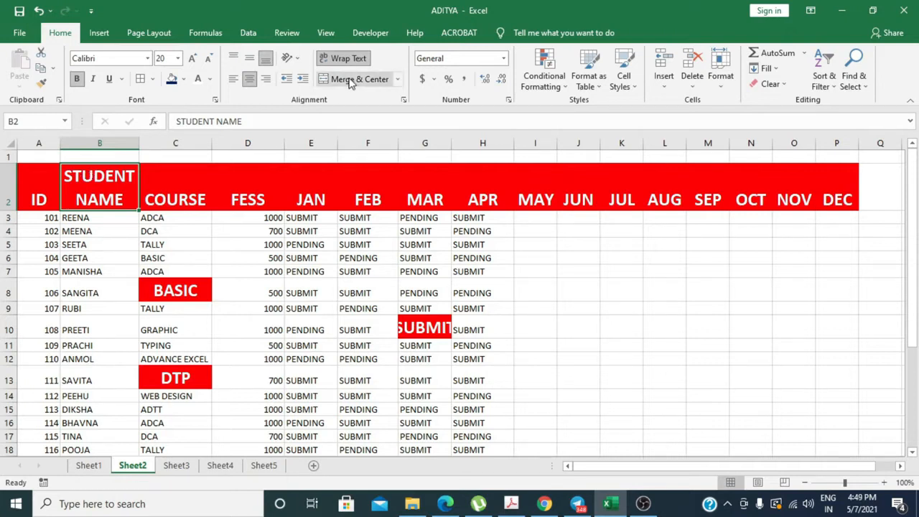
Enter the title STUDENT DATA in A1 and merge and center it across A1:P1.
left_click_drag(111, 179, 549, 157)
left_click(48, 156)
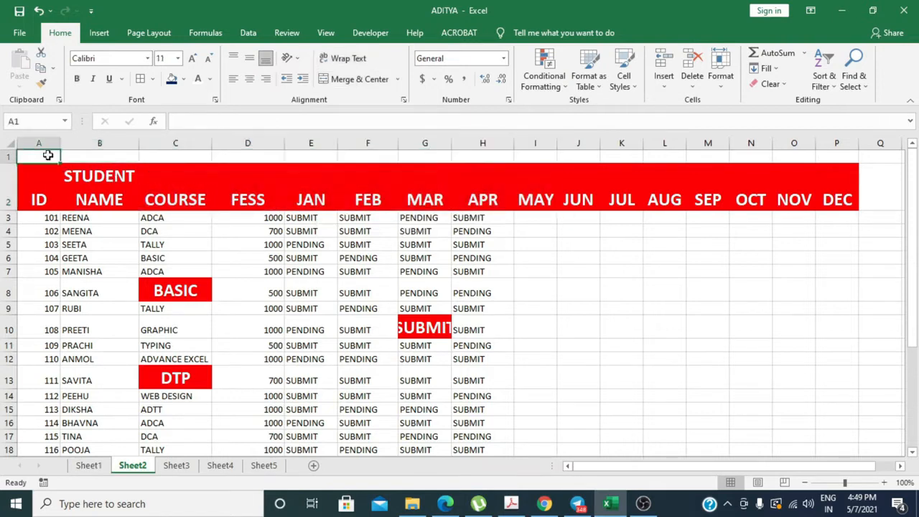
type("S")
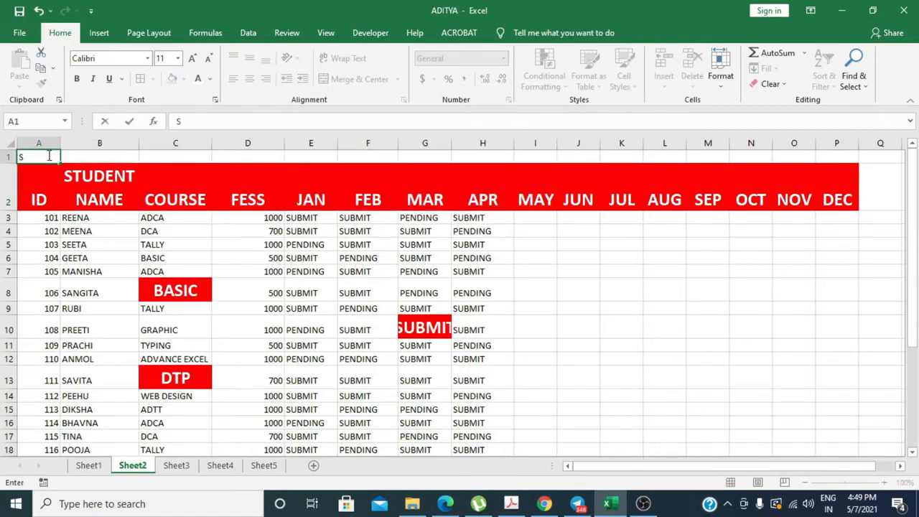
type("TUDENT DATA")
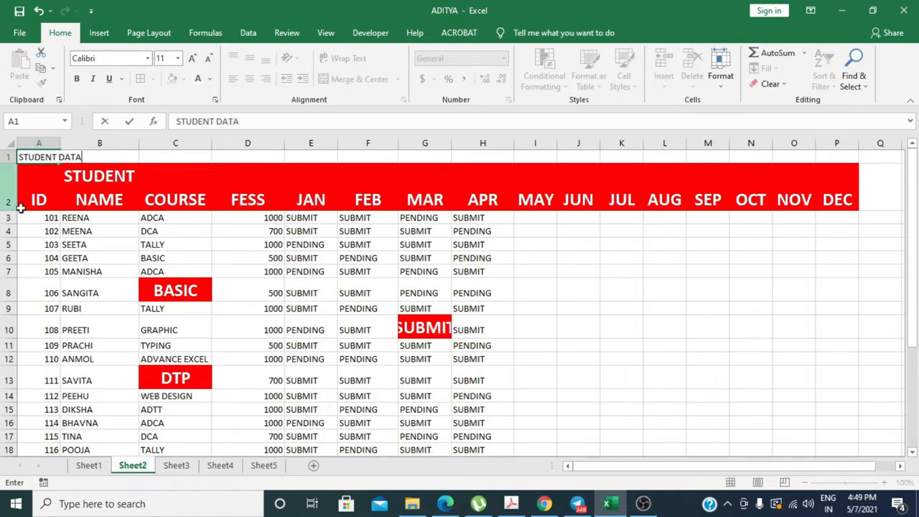
left_click(98, 245)
left_click_drag(32, 156, 849, 151)
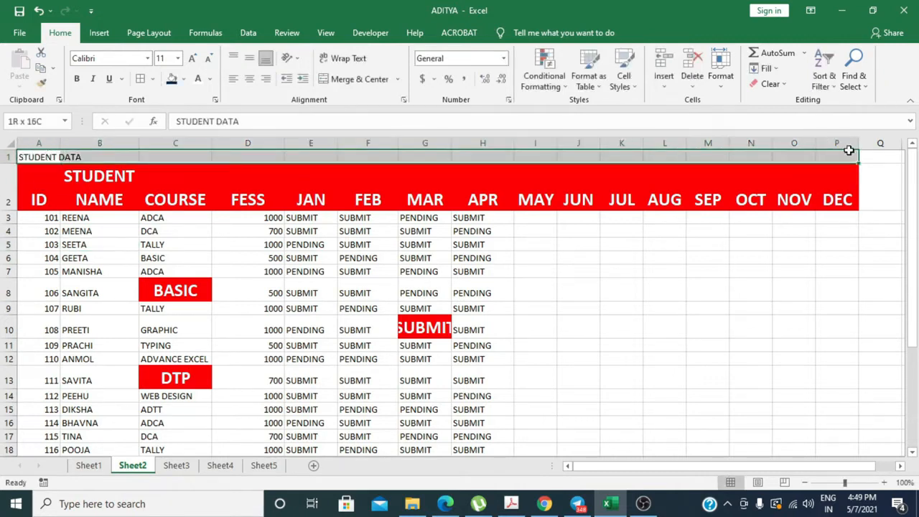
left_click(359, 79)
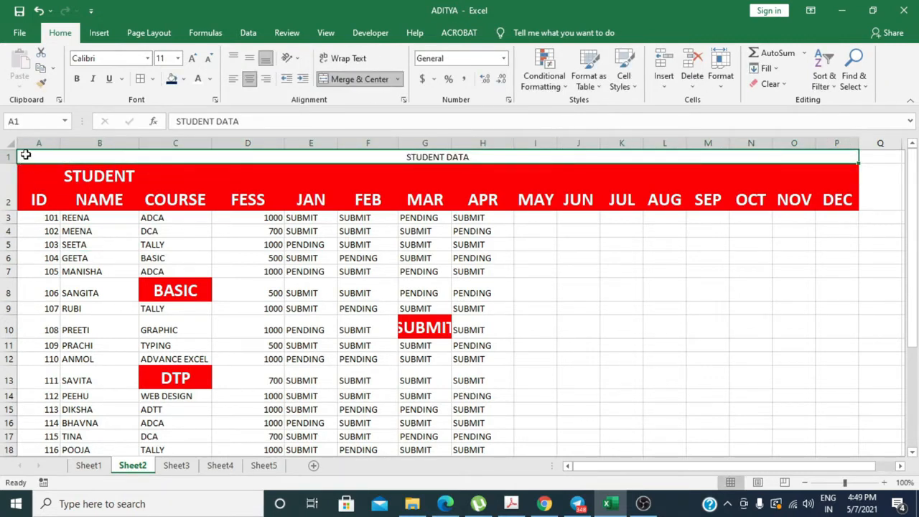
Make the merged STUDENT DATA title bold at font size 36 and fill it with light blue.
left_click(77, 79)
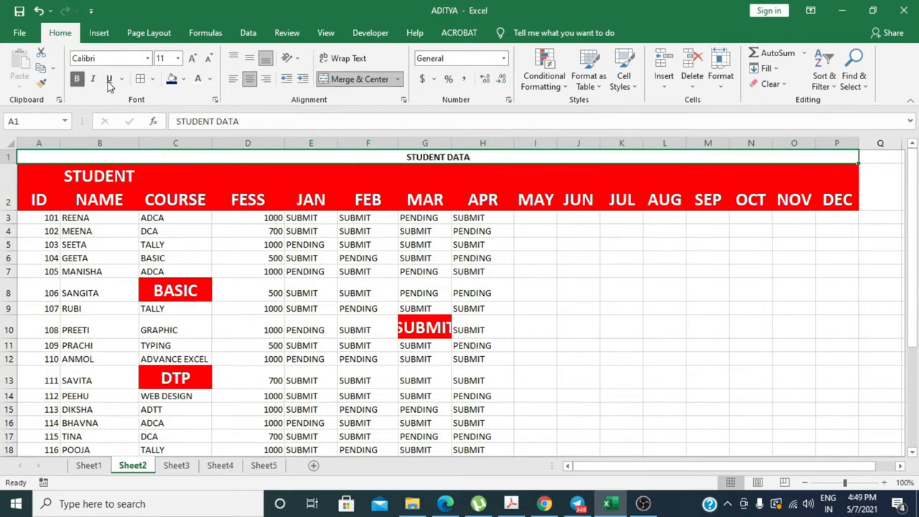
left_click(193, 58)
left_click(193, 58)
left_click(193, 59)
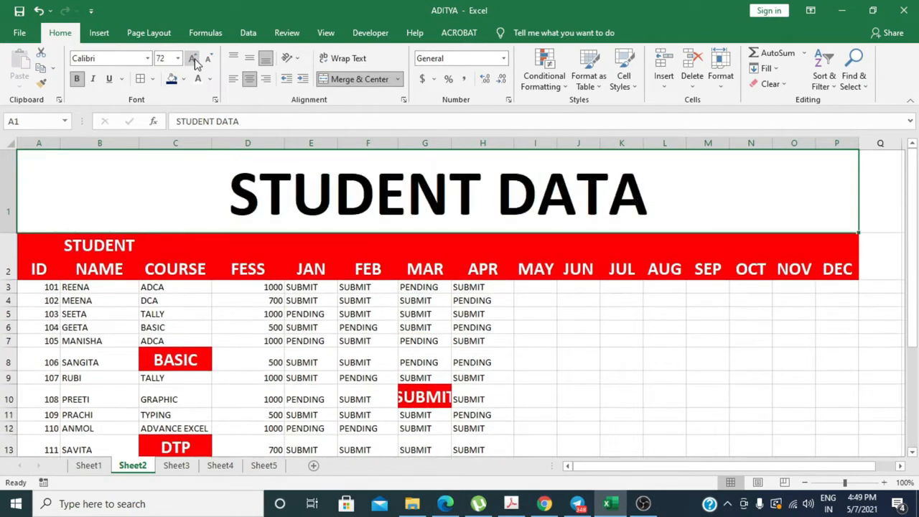
left_click(208, 58)
left_click(209, 58)
left_click(184, 79)
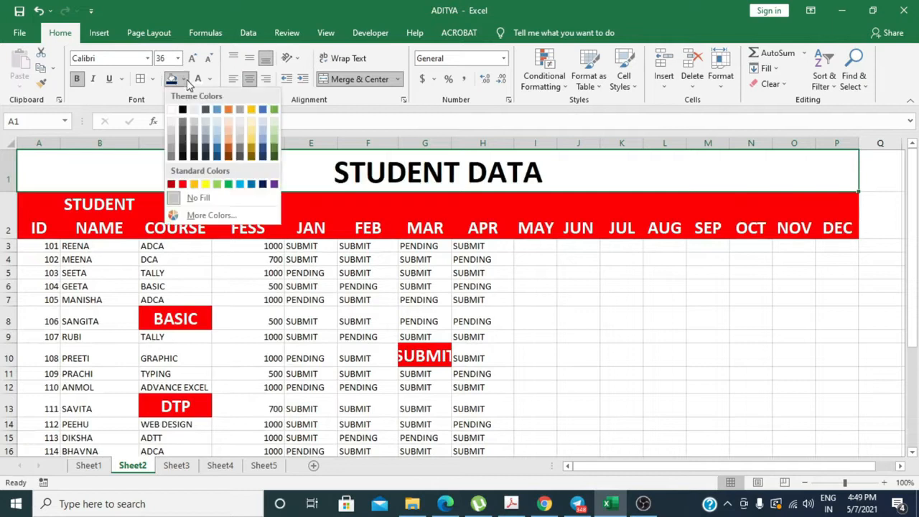
left_click(220, 137)
left_click(318, 259)
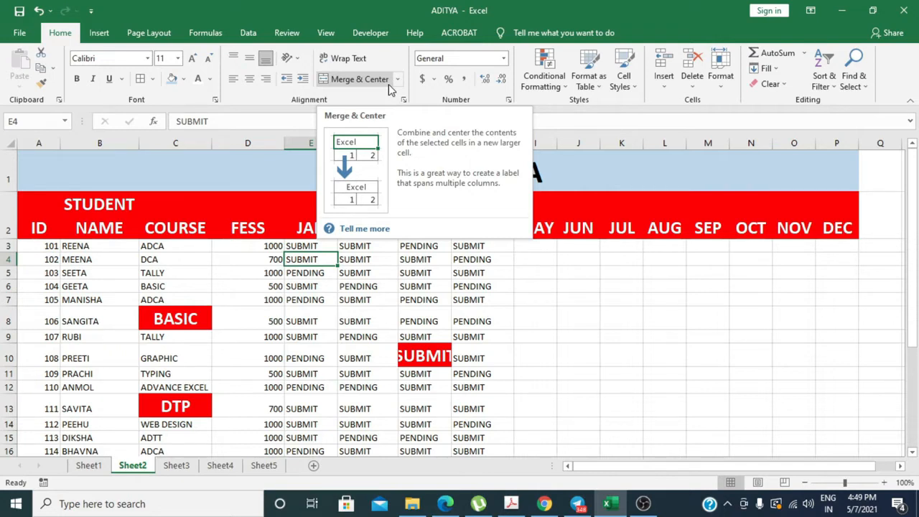
left_click(348, 317)
On Sheet1, format the FEE values in J2:J31 as Long Date and widen column J to fit them.
left_click(88, 466)
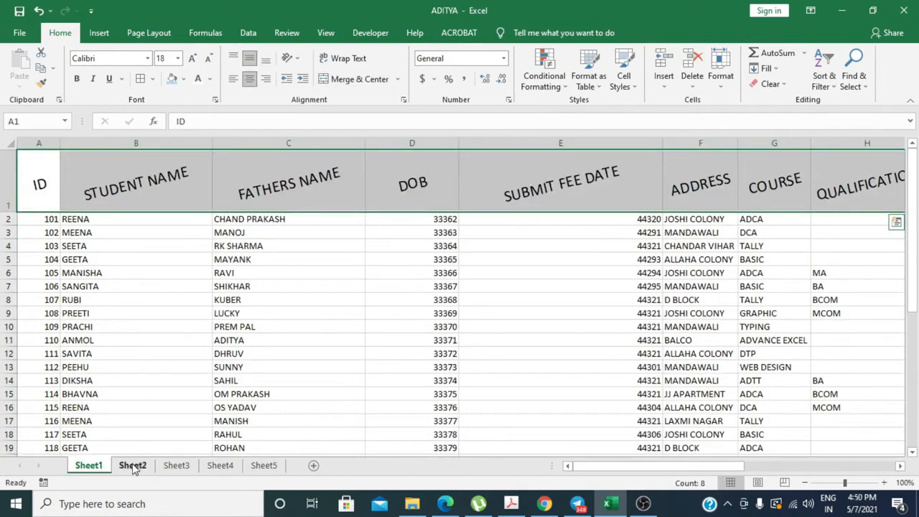
left_click_drag(683, 468, 790, 467)
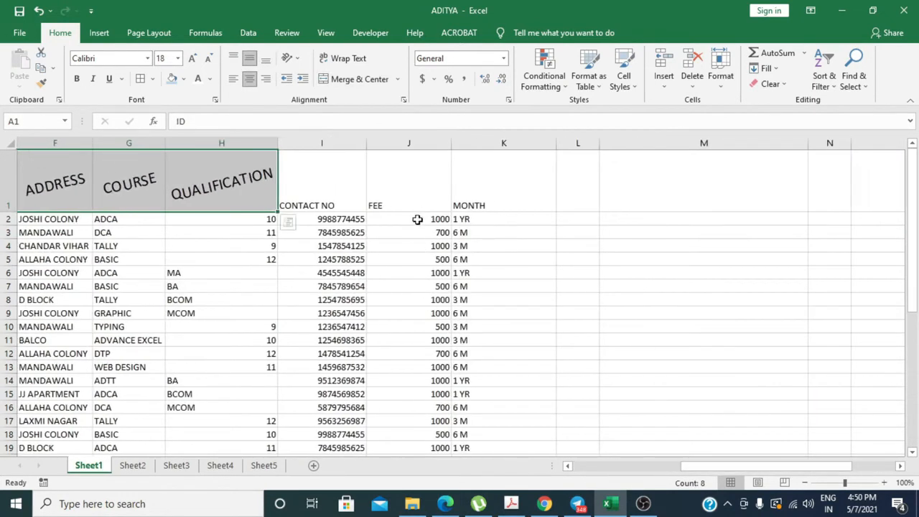
left_click(417, 219)
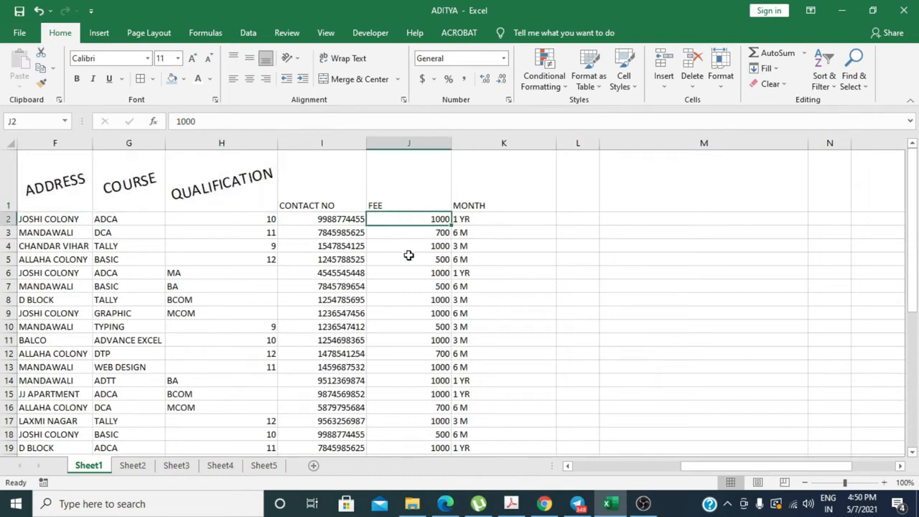
left_click(427, 138)
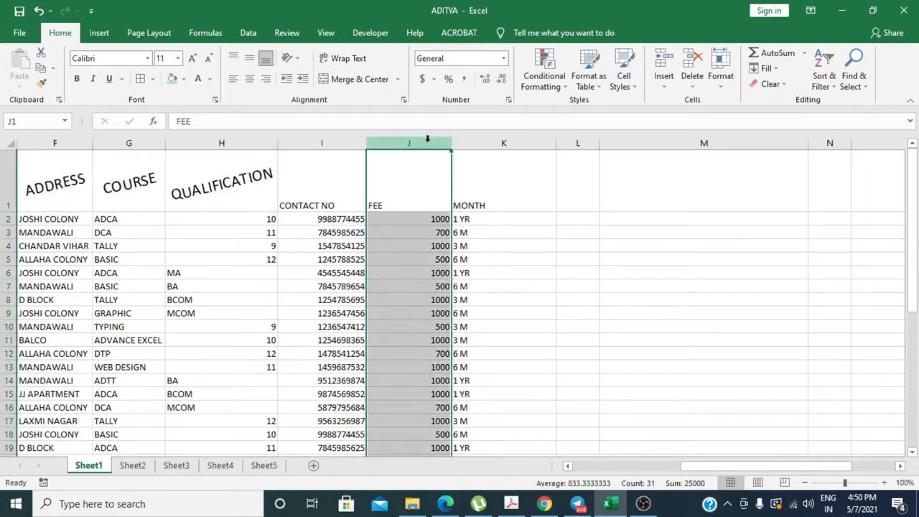
left_click(504, 60)
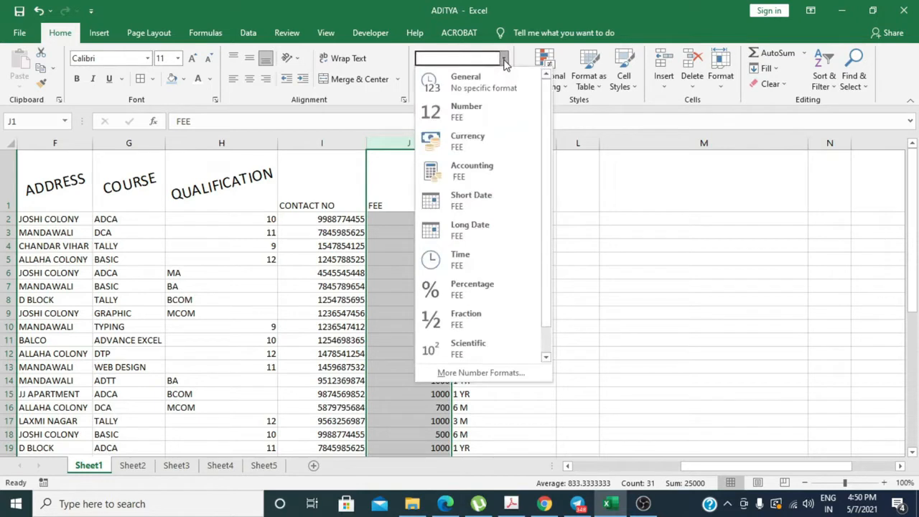
left_click(703, 245)
left_click(399, 241)
left_click_drag(399, 219, 425, 385)
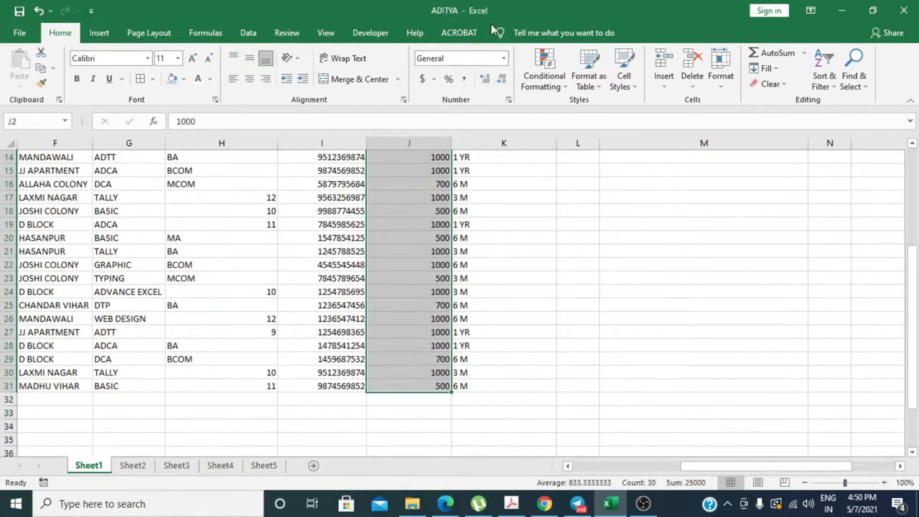
left_click(505, 59)
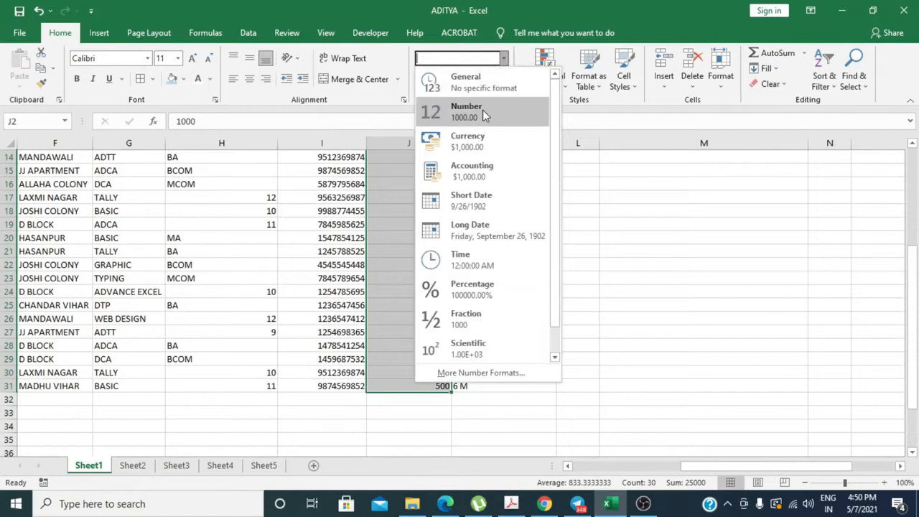
left_click(473, 231)
left_click_drag(452, 143, 490, 142)
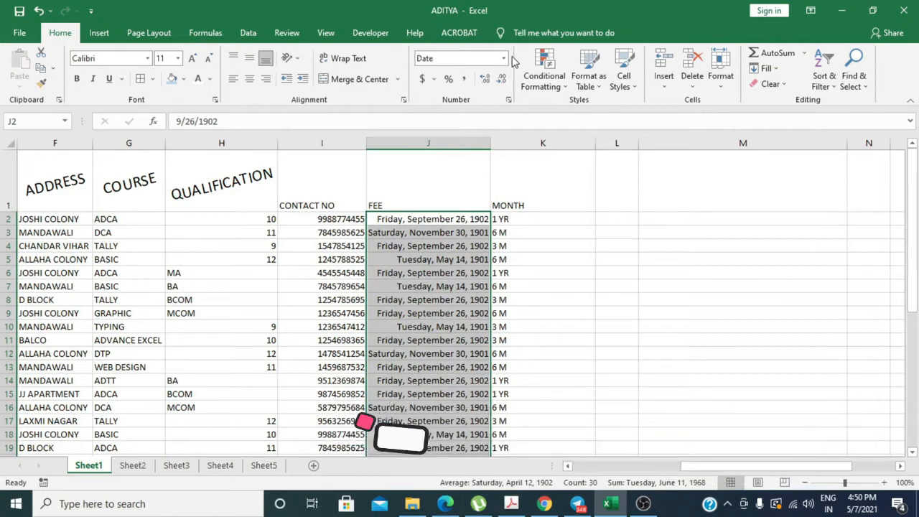
Try the Short Date format on the fee values J2:J31, and set them to the Number format.
left_click(504, 59)
left_click(476, 207)
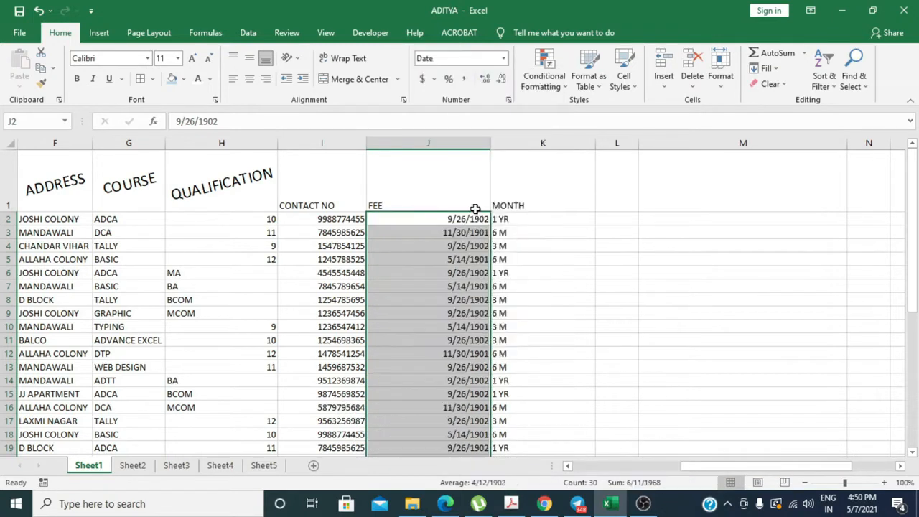
left_click(504, 59)
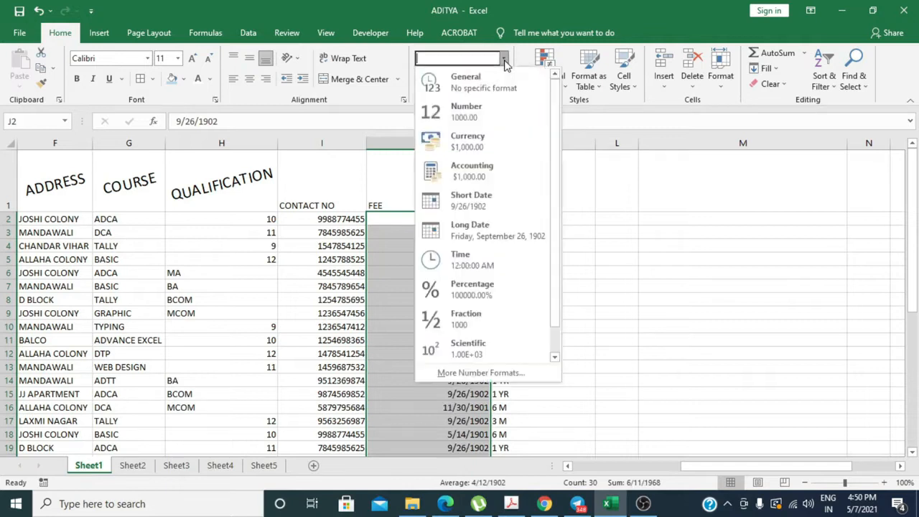
left_click(482, 114)
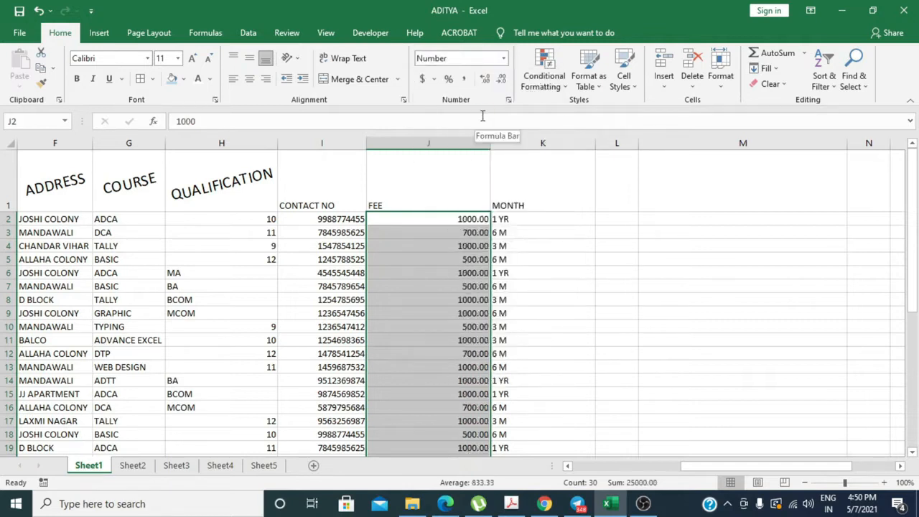
Extend the fee values to three decimal places and reduce them to no decimals.
left_click(502, 79)
left_click(485, 79)
left_click(485, 79)
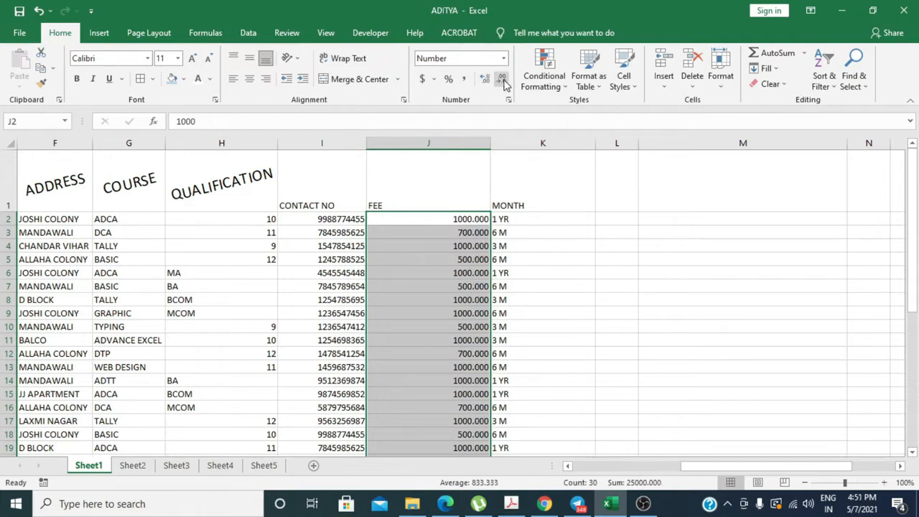
left_click(503, 81)
left_click(503, 80)
left_click(503, 80)
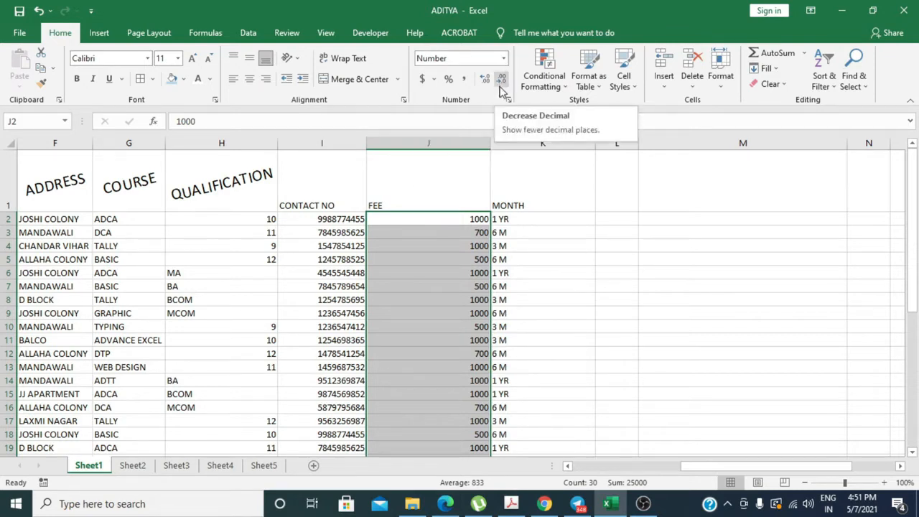
Format the DOB values in D2:D18 as Long Date and widen column D until every date fits.
left_click_drag(707, 469, 593, 468)
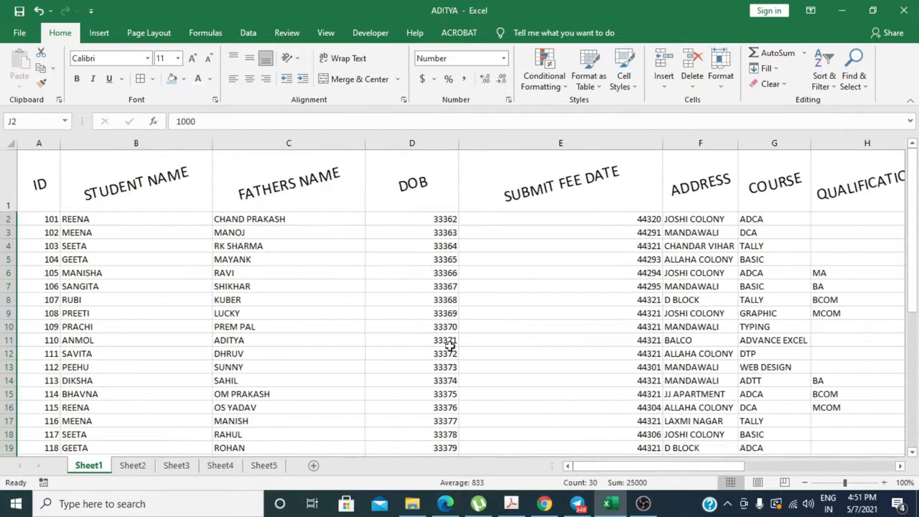
left_click(414, 219)
left_click_drag(389, 215, 380, 433)
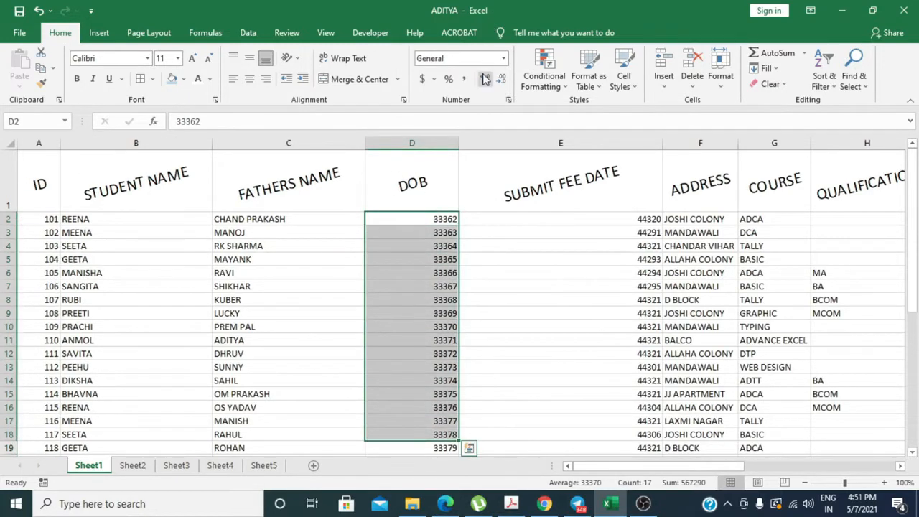
left_click(504, 58)
left_click(470, 229)
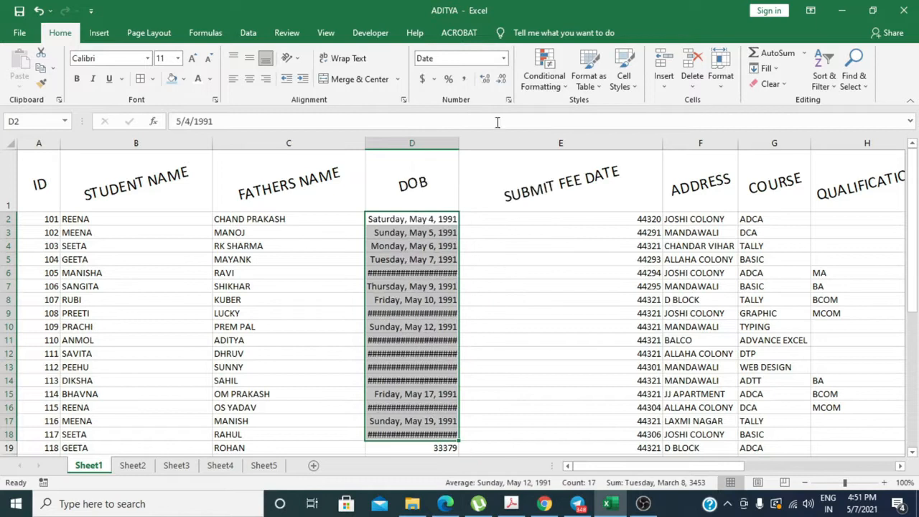
left_click_drag(461, 140, 517, 211)
left_click(529, 314)
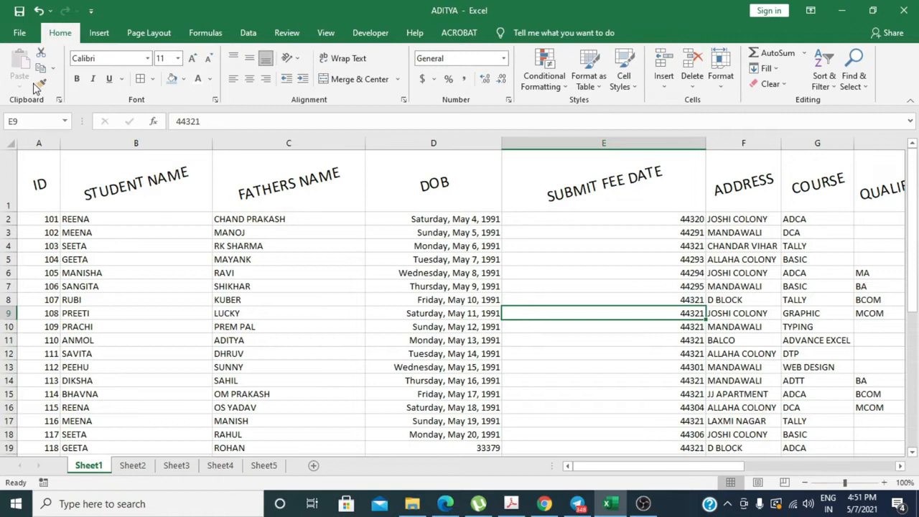
Format the FEE values in J2:J12 as Currency.
left_click_drag(405, 223, 386, 445)
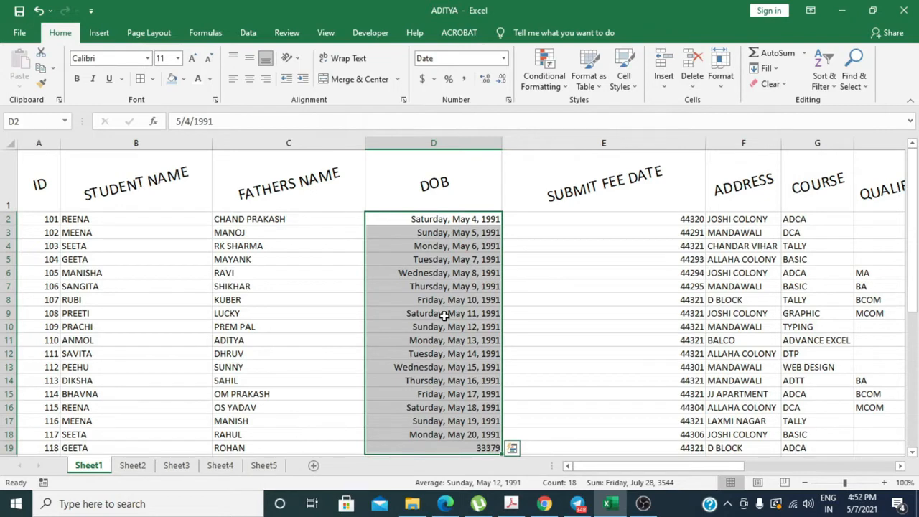
left_click(504, 58)
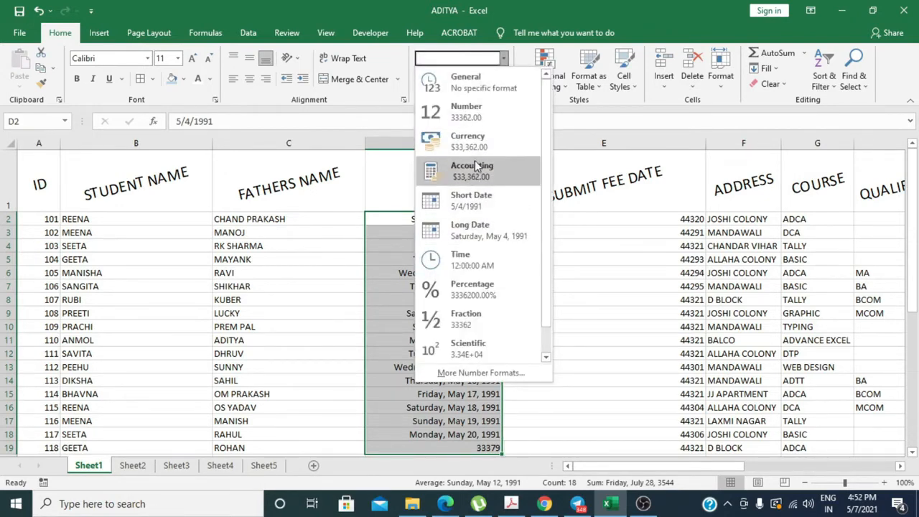
left_click_drag(637, 467, 721, 466)
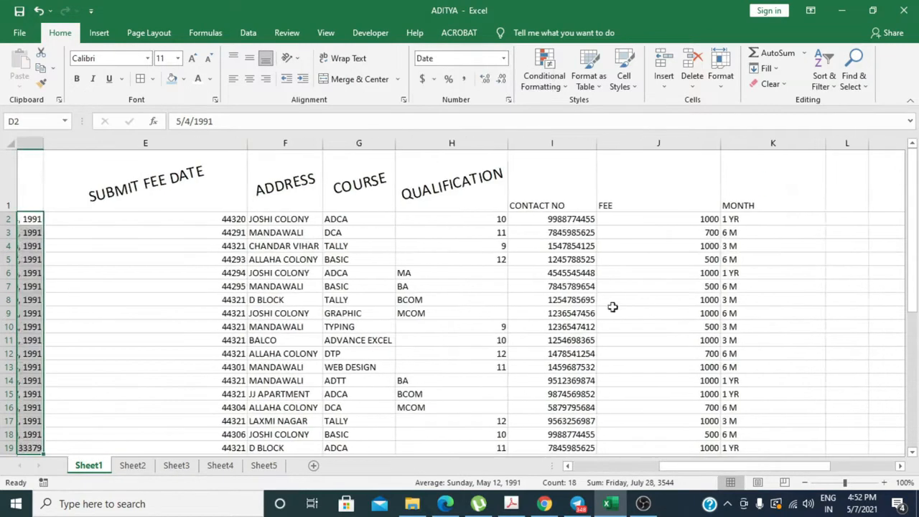
left_click_drag(631, 219, 632, 353)
left_click(504, 58)
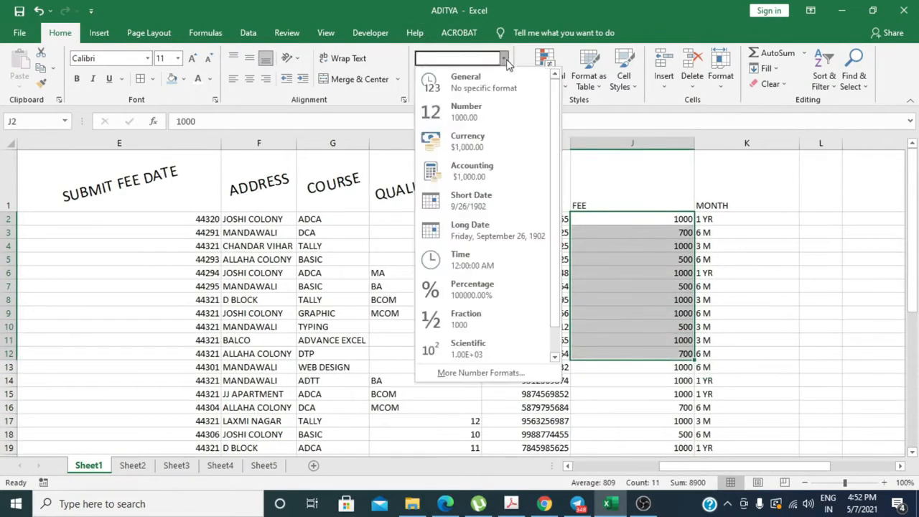
left_click(464, 138)
left_click_drag(675, 230, 653, 265)
Apply the Accounting format with the ₹ Hindi symbol and 2 decimal places to the fees in J2:J12.
left_click_drag(653, 219, 627, 348)
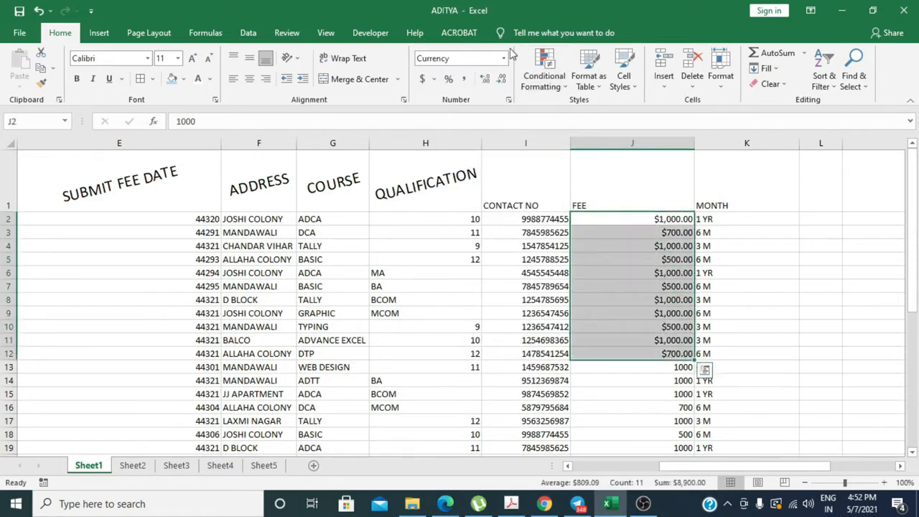
left_click(436, 79)
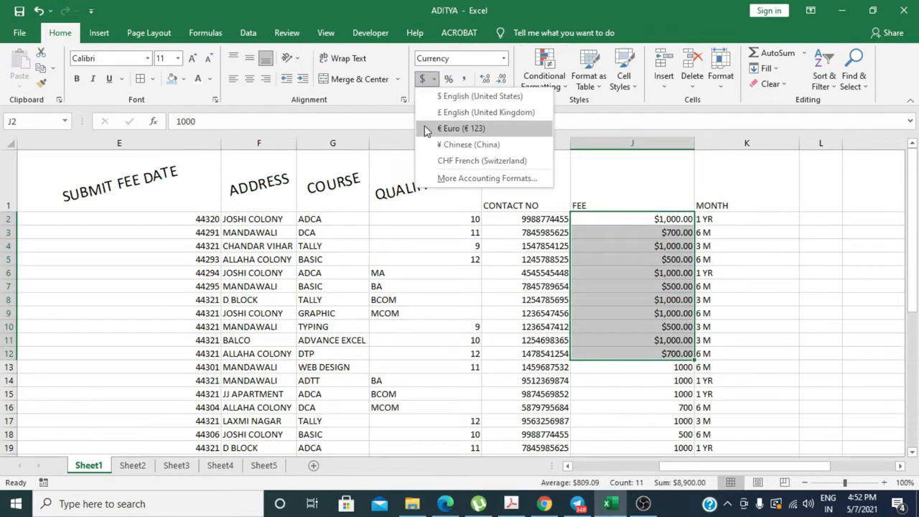
left_click(426, 178)
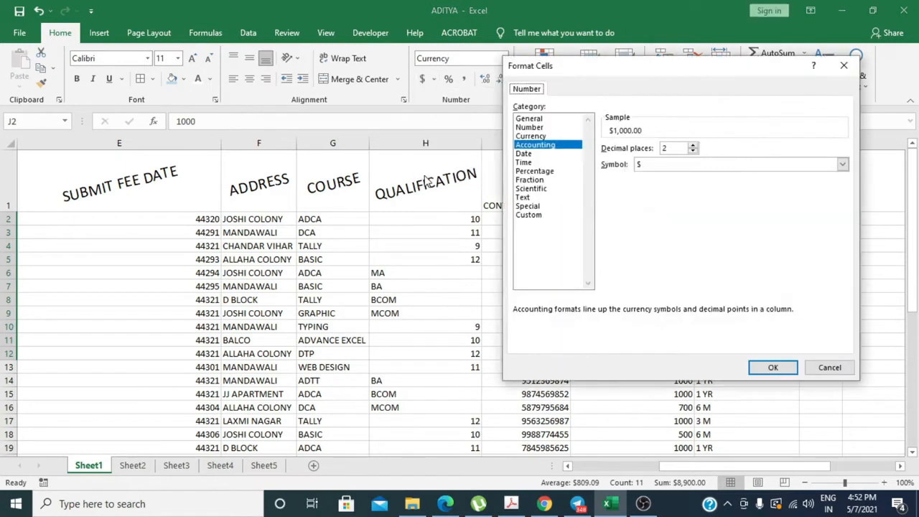
left_click(841, 164)
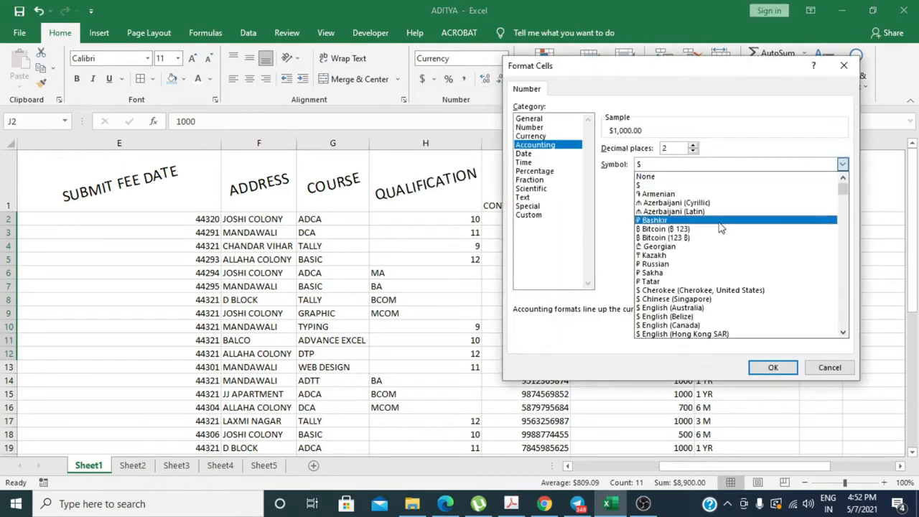
scroll(720, 227, "down", 10)
scroll(715, 290, "down", 12)
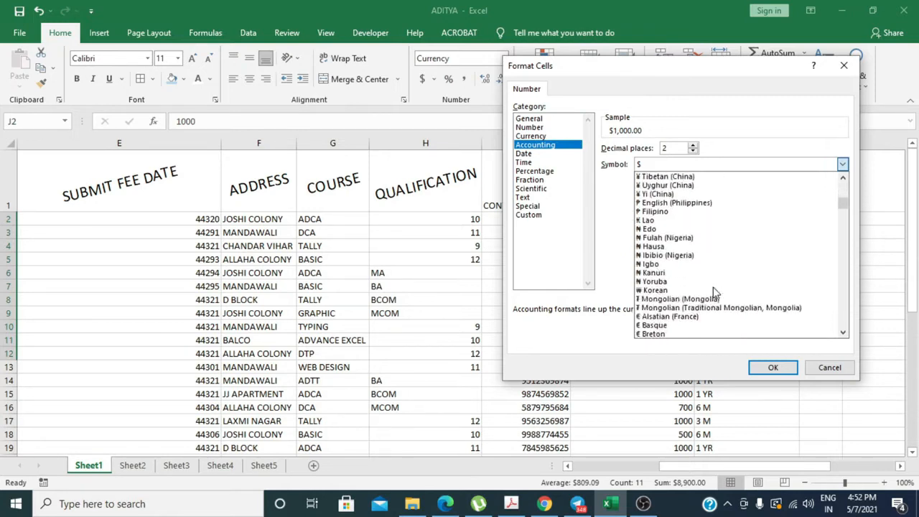
scroll(714, 291, "down", 15)
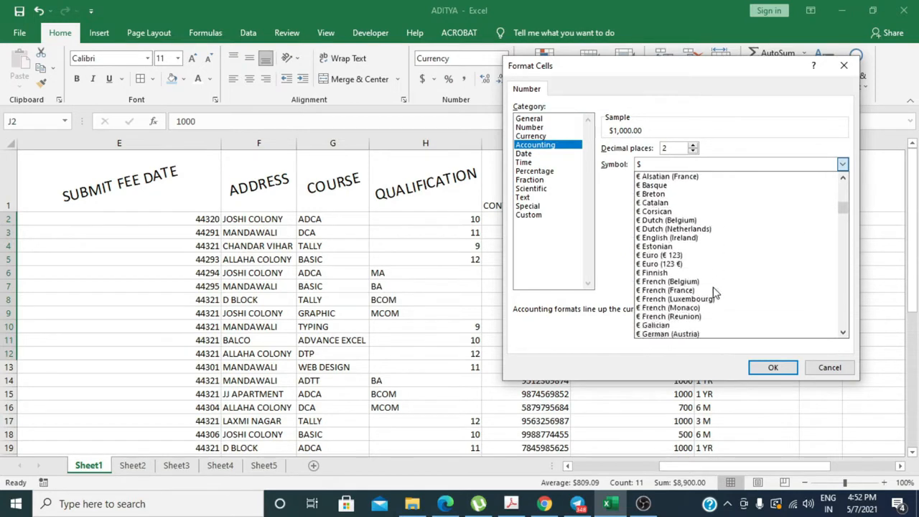
scroll(715, 291, "down", 5)
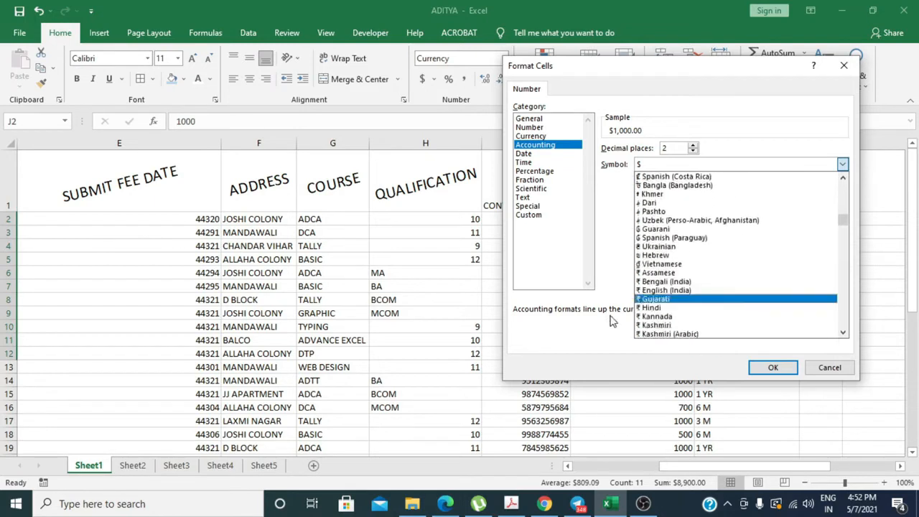
left_click(654, 311)
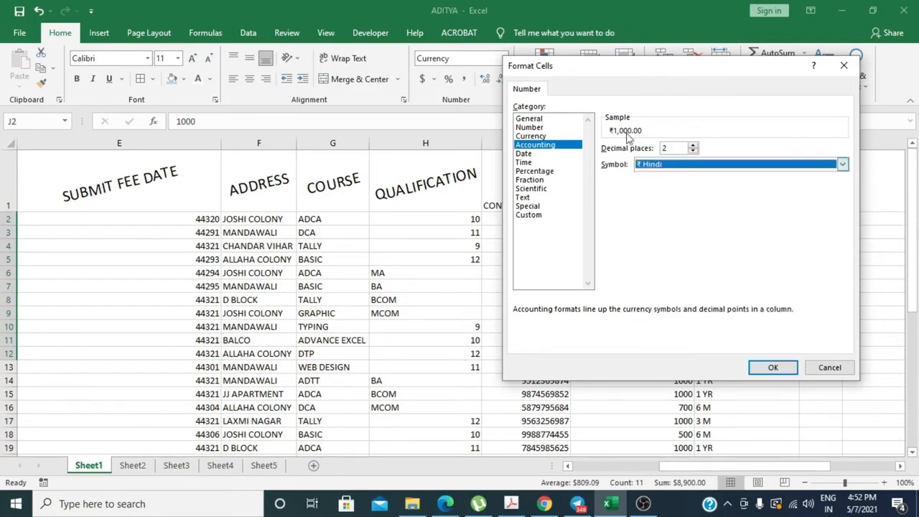
left_click(772, 367)
left_click(638, 314)
Enlarge the font of the rupee fee values in J2:J12 to 18.
left_click_drag(601, 219, 582, 356)
left_click(191, 61)
left_click(191, 60)
left_click(191, 61)
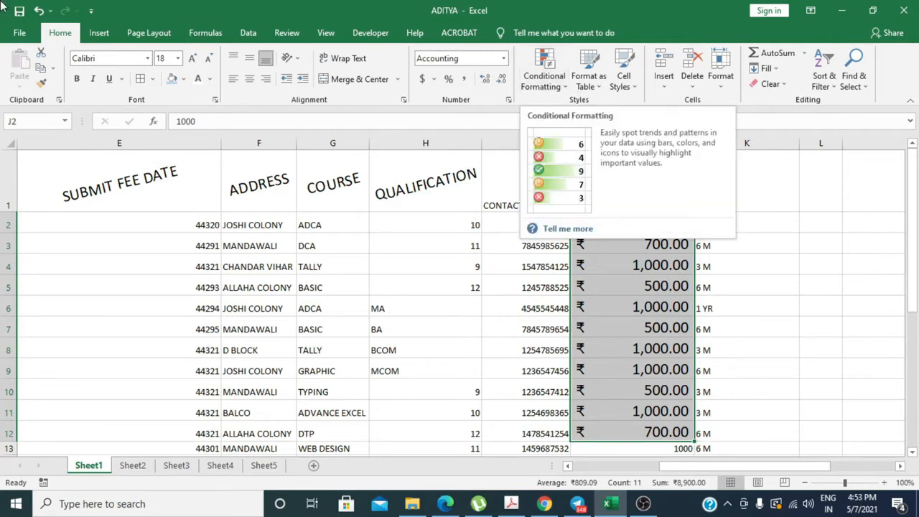
Start a Greater Than highlight rule on the fees in J2:J31 with 700 as the threshold.
left_click(778, 268)
left_click_drag(665, 224, 656, 422)
left_click(543, 79)
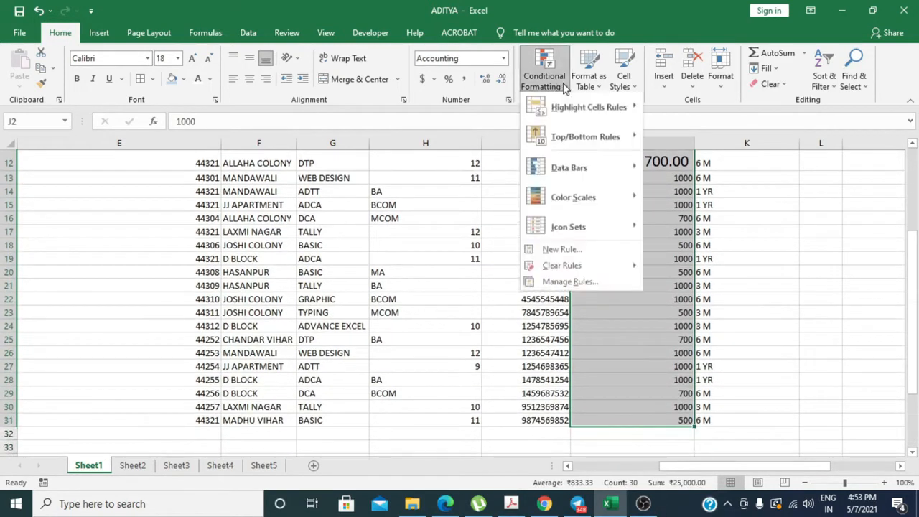
mouse_move(601, 121)
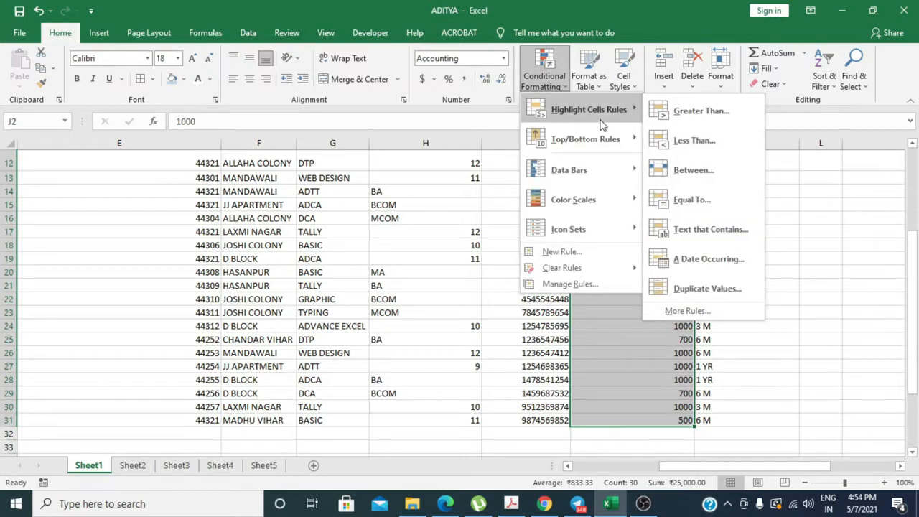
left_click(688, 117)
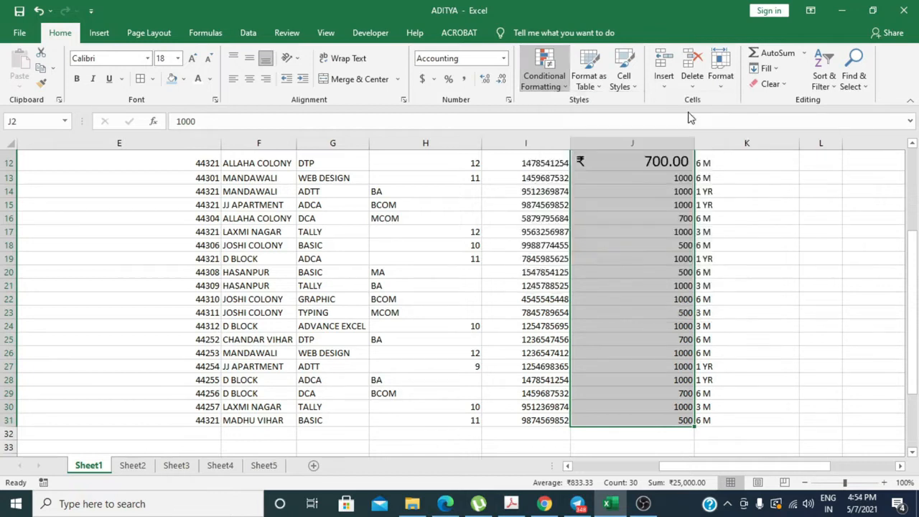
key("BackSpace")
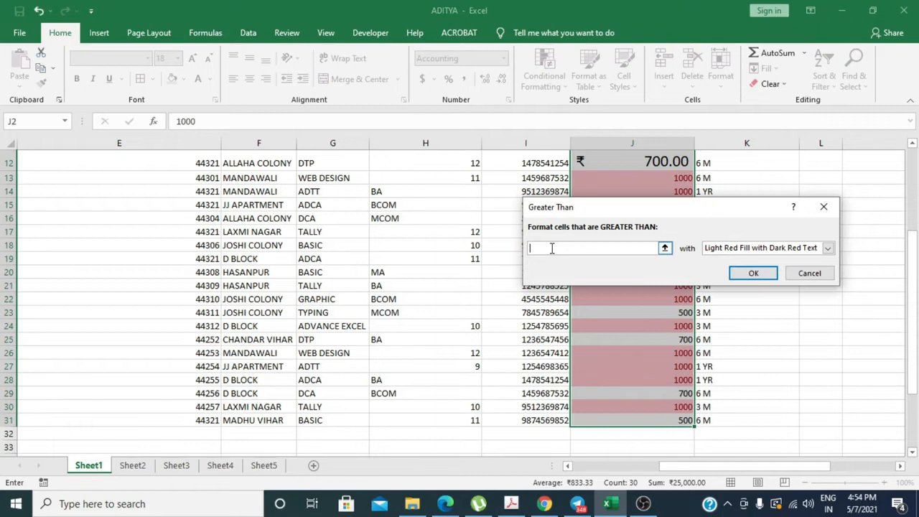
type("700")
Try Red Border as the Greater Than format, switch it to Light Red Fill and apply the rule to the fees.
left_click(828, 247)
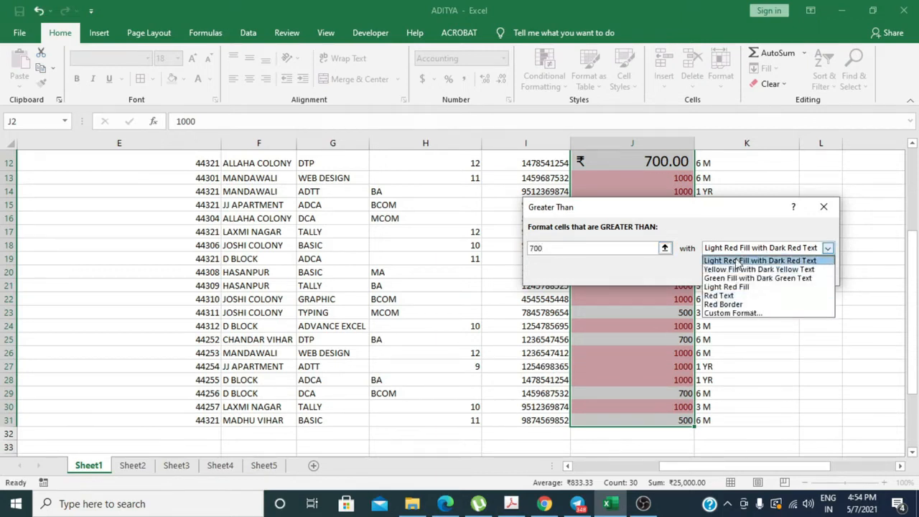
left_click(735, 305)
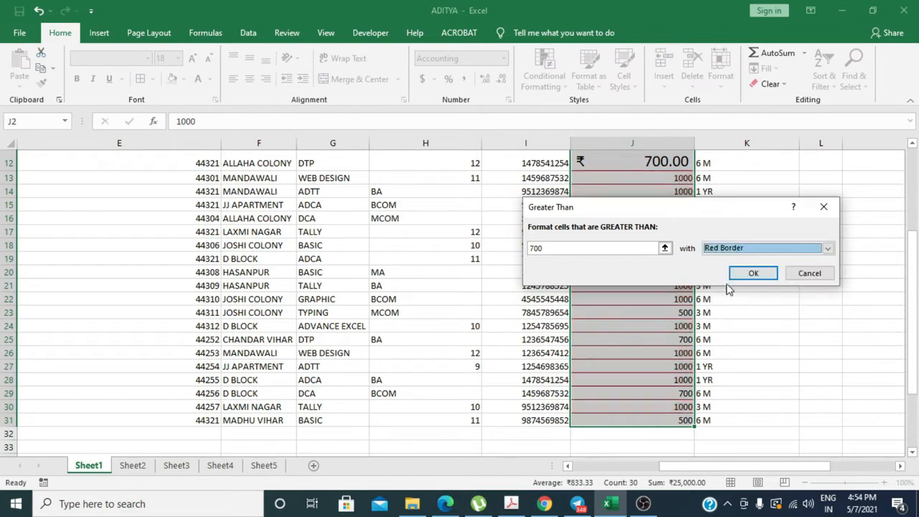
left_click(828, 249)
left_click(754, 288)
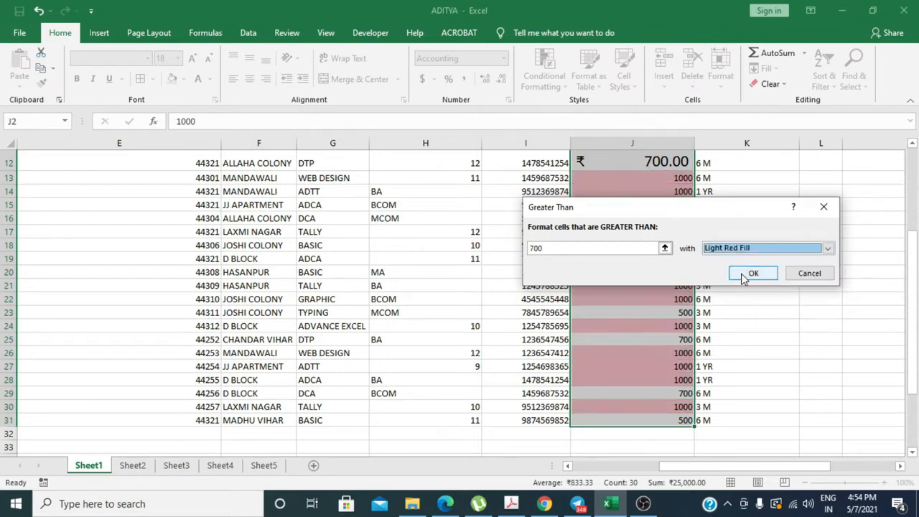
left_click(751, 274)
left_click(749, 312)
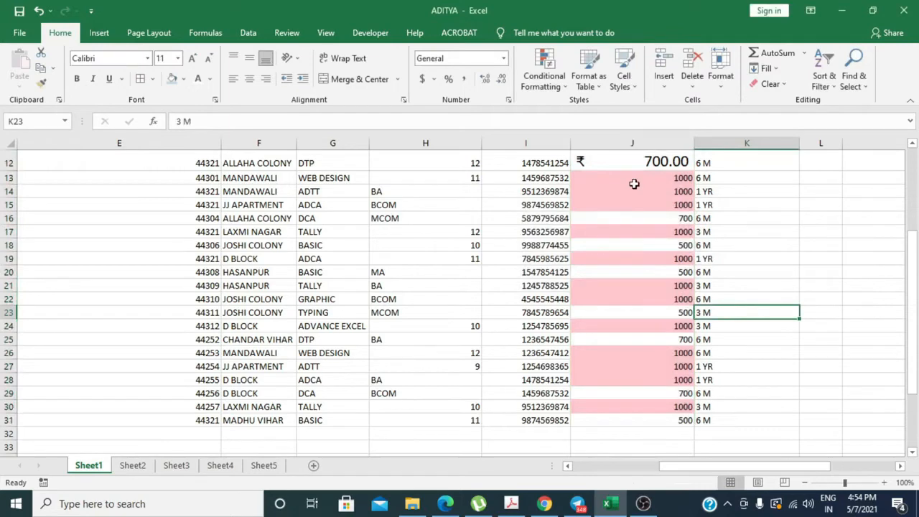
Examine which cells of the FEE column are highlighted from row 2 down to row 31.
scroll(711, 273, "up", 4)
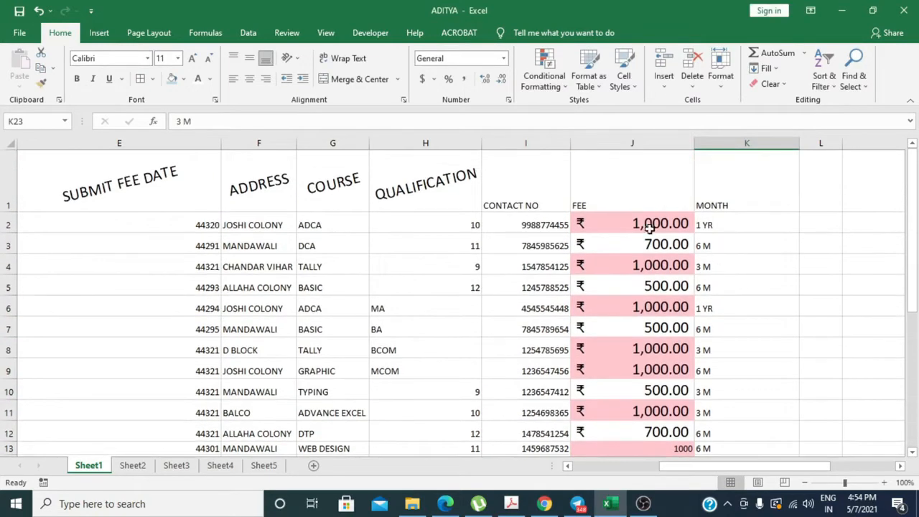
scroll(651, 226, "down", 2)
scroll(649, 228, "down", 3)
scroll(649, 228, "up", 5)
left_click_drag(636, 223, 639, 283)
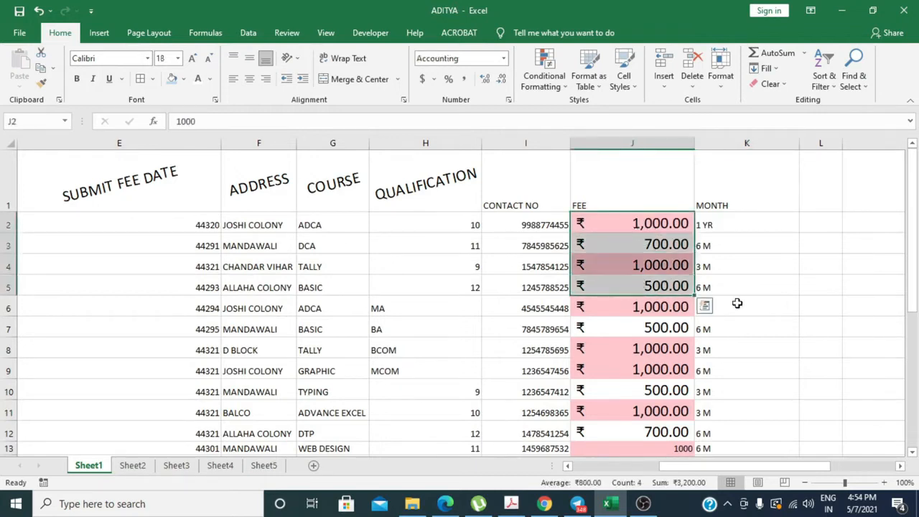
left_click(737, 303)
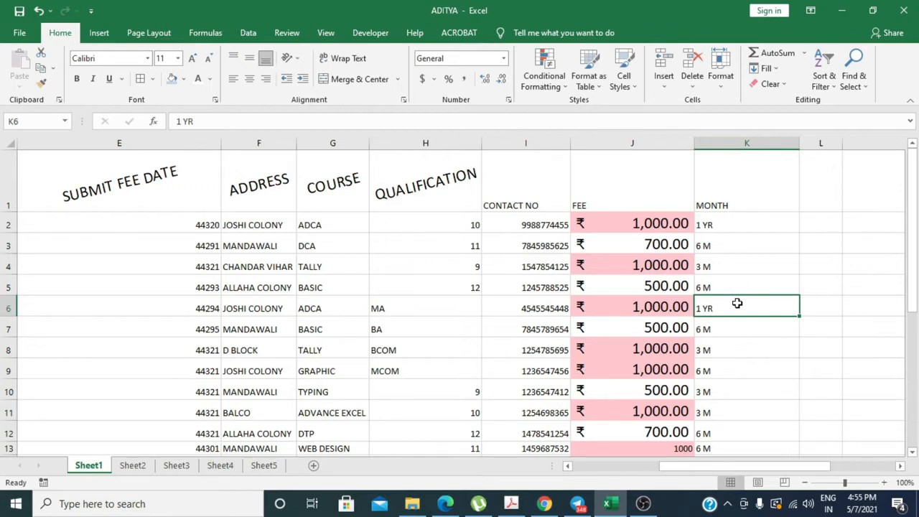
scroll(700, 270, "down", 4)
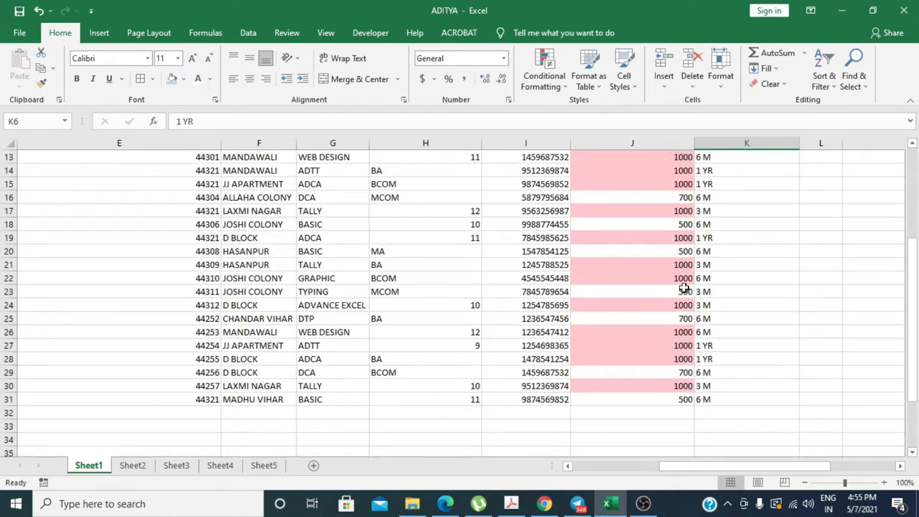
scroll(684, 289, "up", 2)
scroll(683, 287, "up", 2)
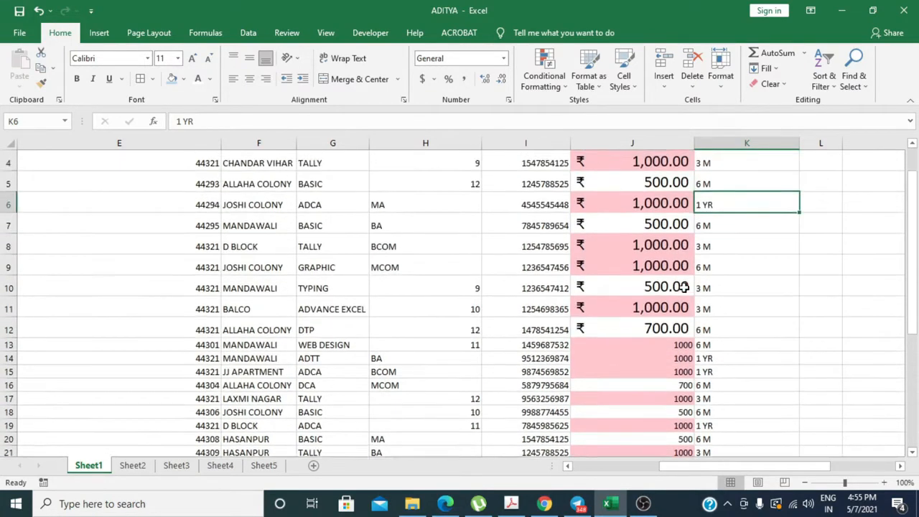
Replace the Greater Than highlight on J2:J31 with a Less Than 700 rule using Light Red Fill with Dark Red Text.
left_click(668, 225)
key("ctrl+shift+Down")
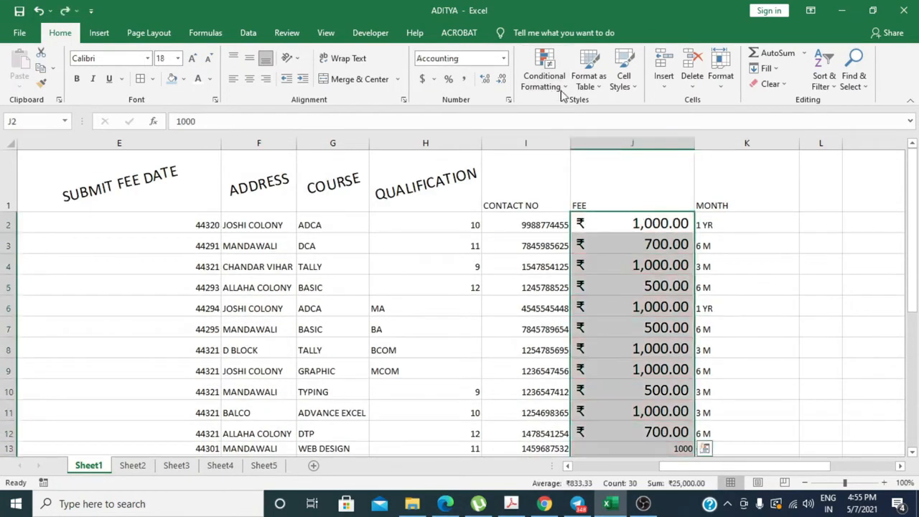
left_click(544, 72)
mouse_move(575, 109)
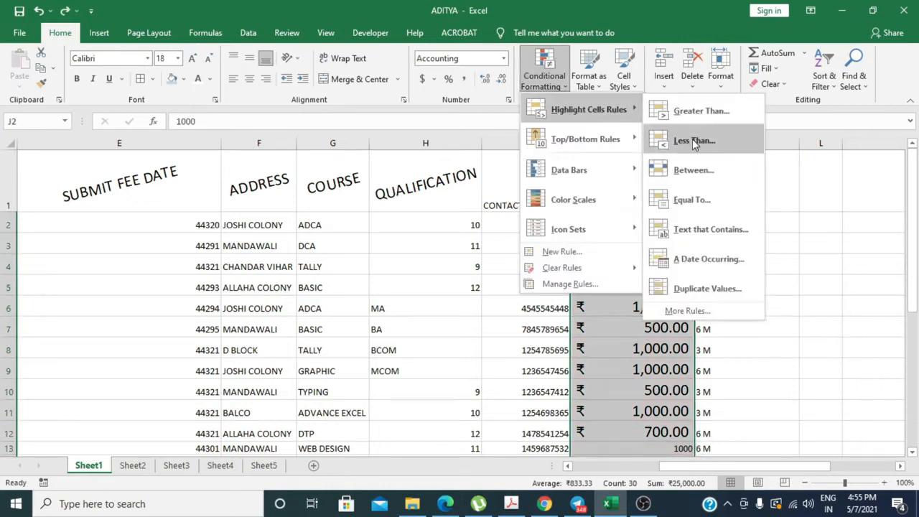
left_click(692, 140)
key("BackSpace")
type("700")
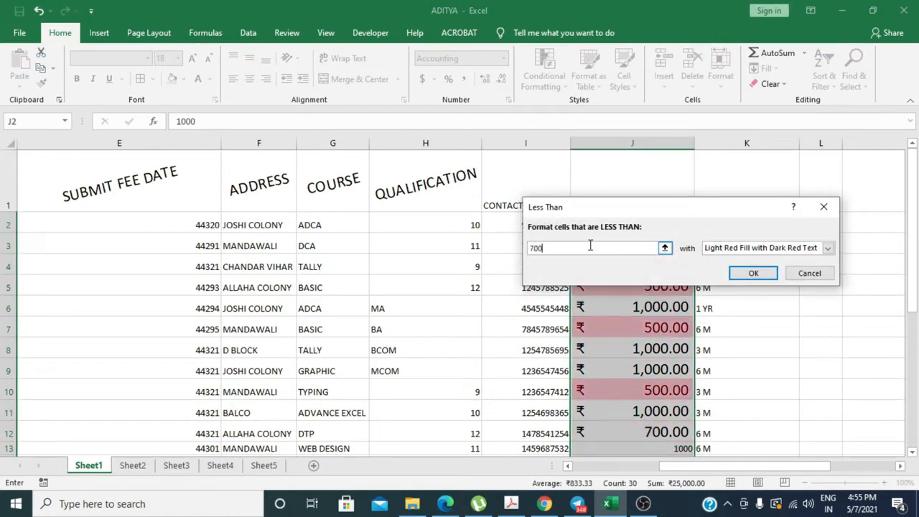
left_click_drag(657, 205, 319, 301)
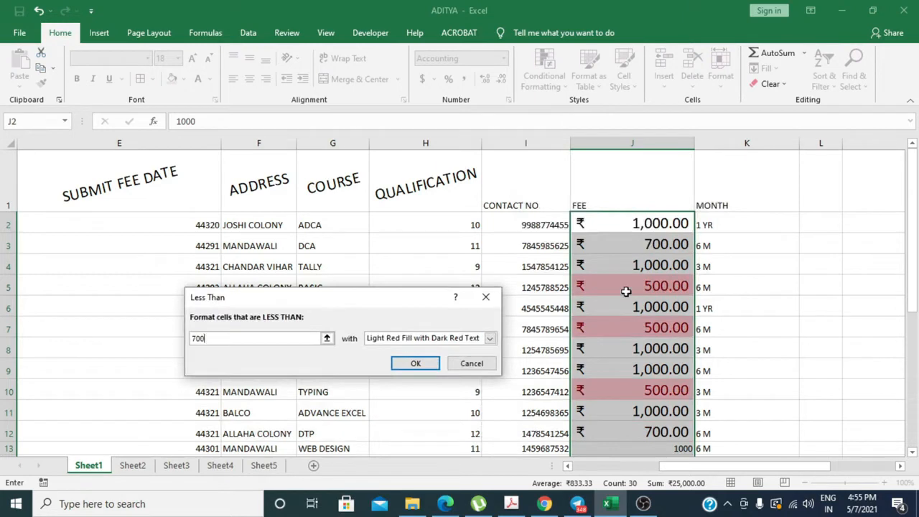
left_click(417, 364)
Review the Less Than highlight across the FEE column and undo it.
left_click(807, 347)
scroll(673, 370, "down", 5)
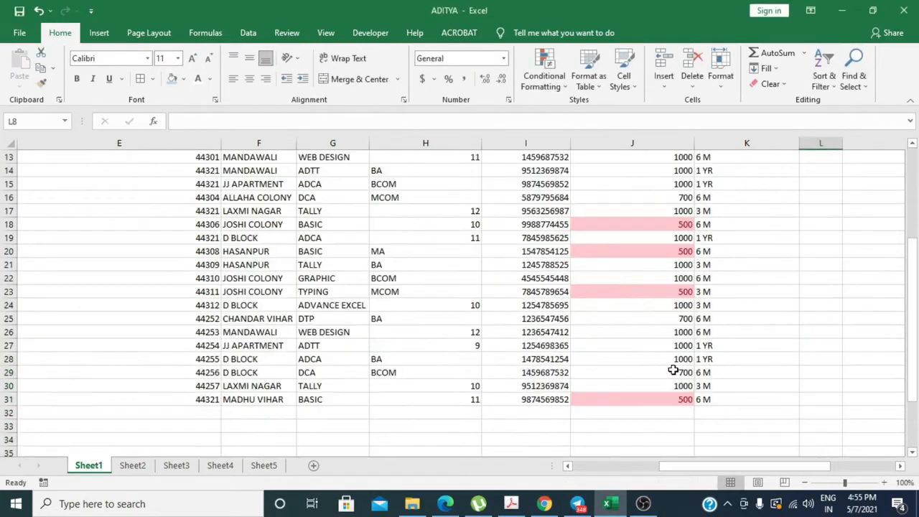
scroll(669, 391, "up", 5)
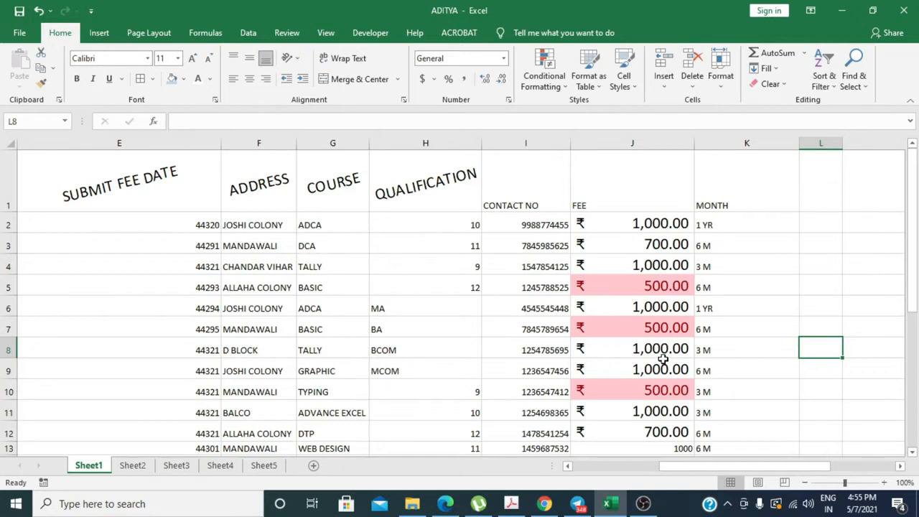
key("ctrl+z")
Highlight the fees in J2:J31 that are between 700 and 1000 with Light Red Fill with Dark Red Text.
left_click(555, 86)
mouse_move(575, 111)
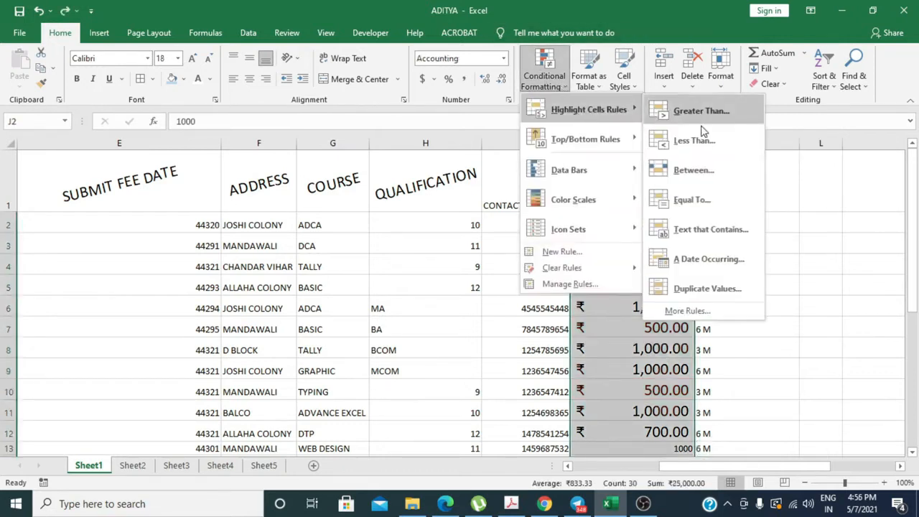
left_click(691, 171)
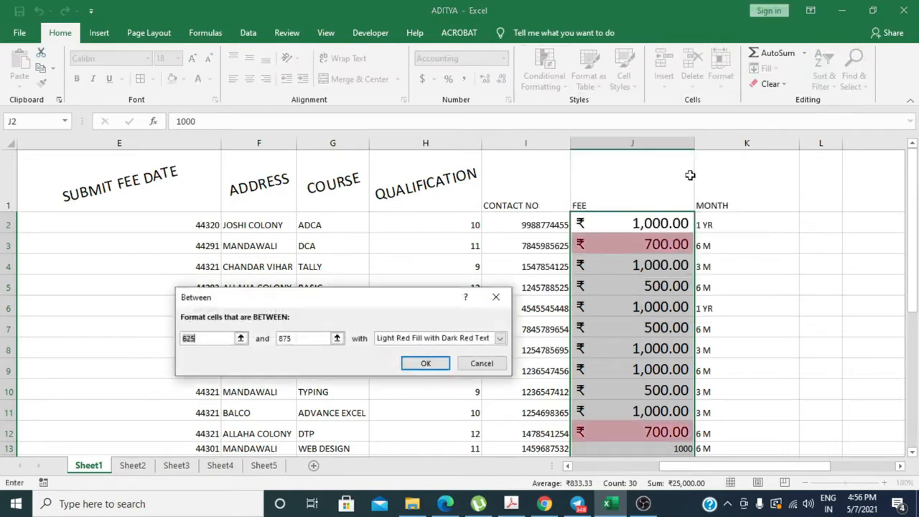
key("BackSpace")
type("700")
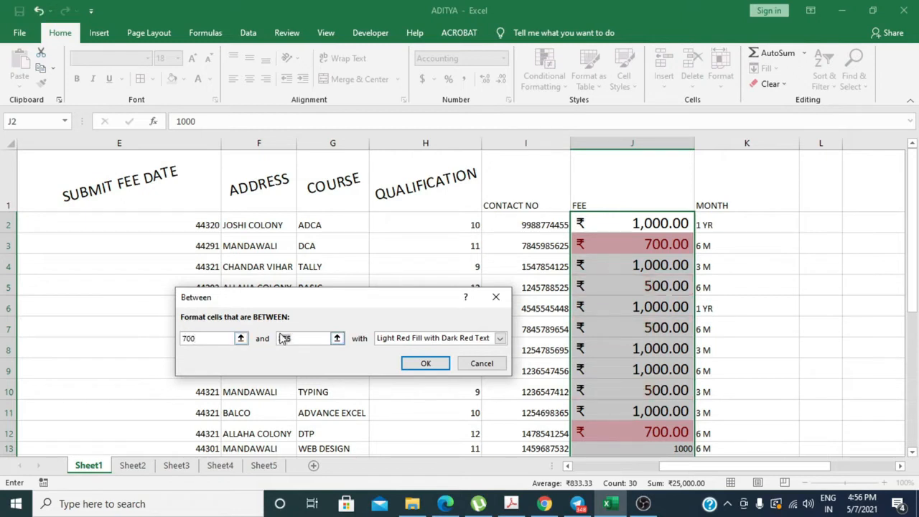
key("BackSpace")
type("1000")
left_click(425, 363)
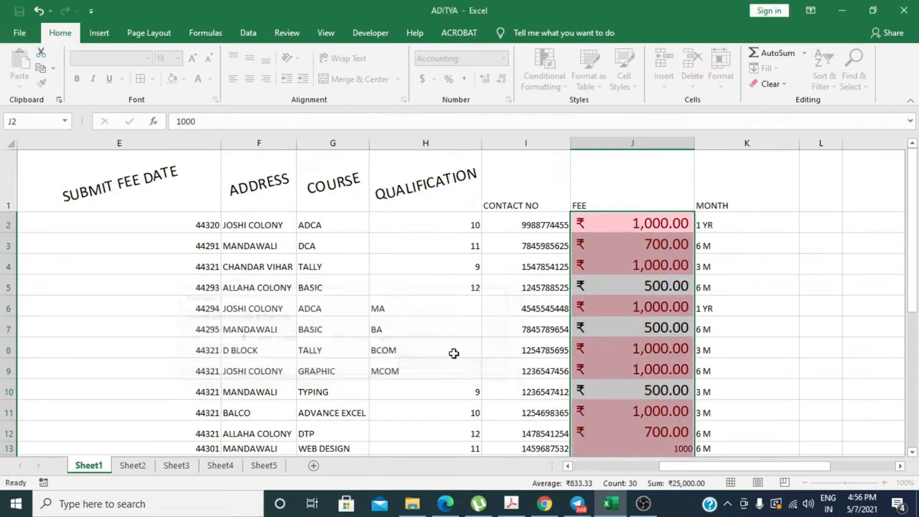
Check the Between highlight down to row 31, undo it and view the available Highlight Cells Rules.
scroll(660, 343, "down", 4)
scroll(672, 352, "up", 4)
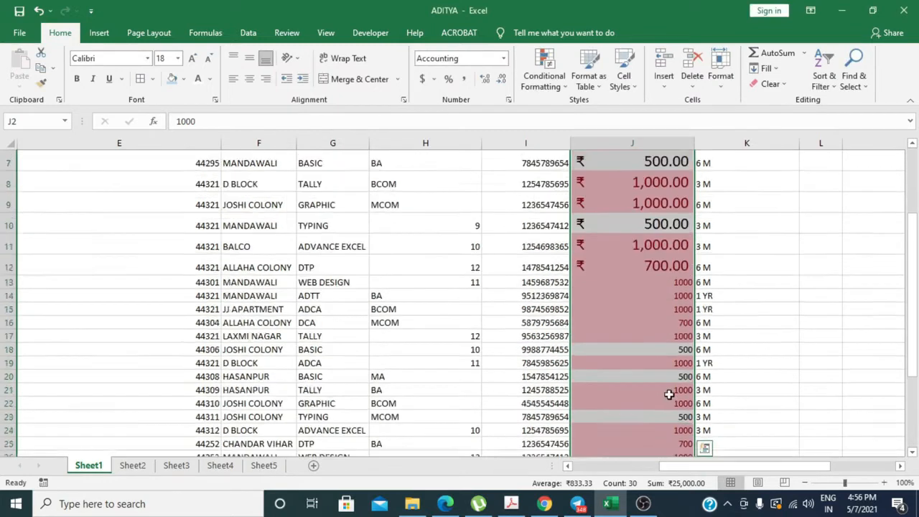
scroll(669, 360, "down", 1)
scroll(669, 361, "down", 4)
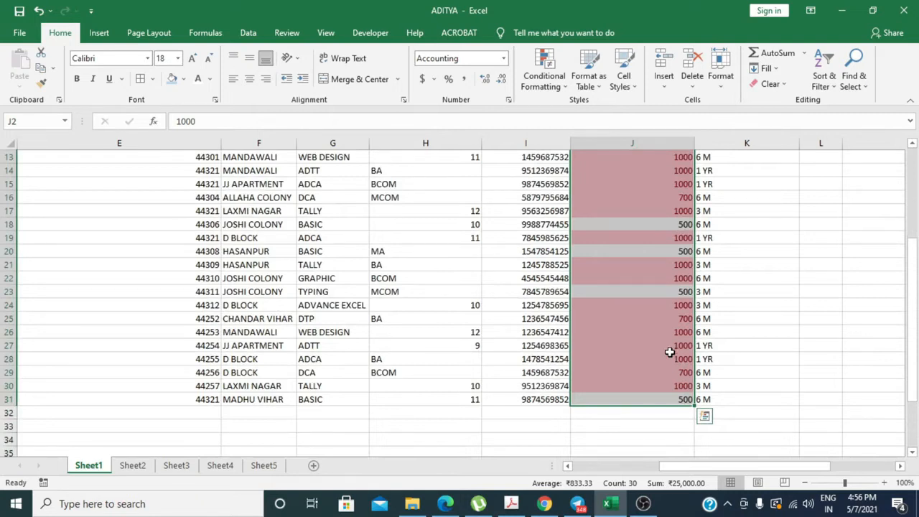
scroll(670, 353, "up", 1)
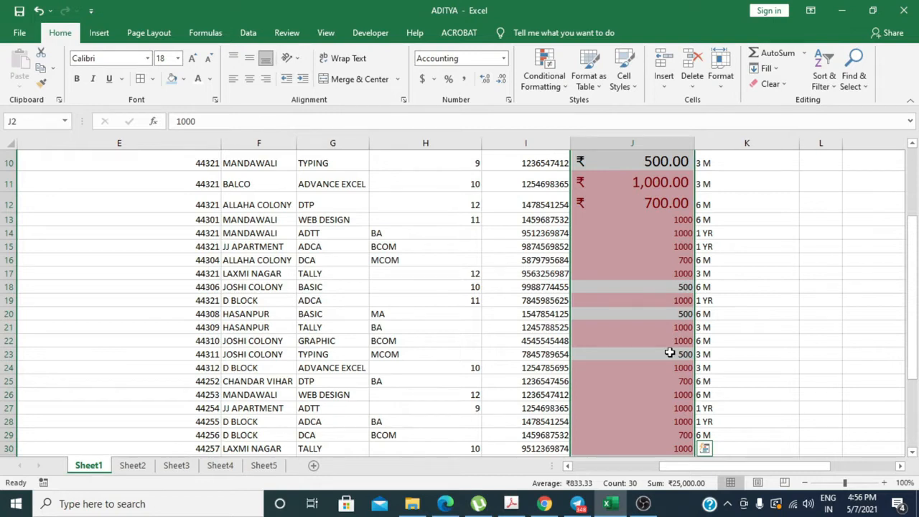
scroll(669, 352, "up", 3)
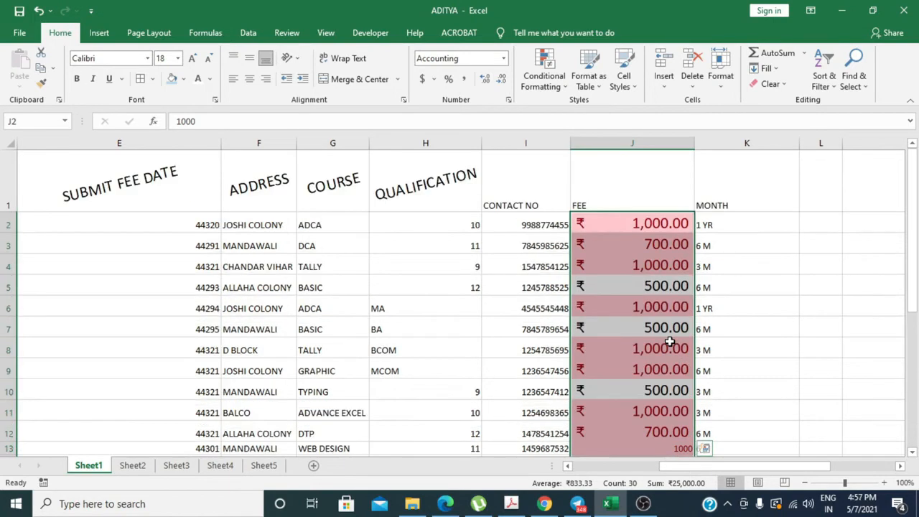
key("ctrl+z")
left_click(544, 81)
mouse_move(589, 109)
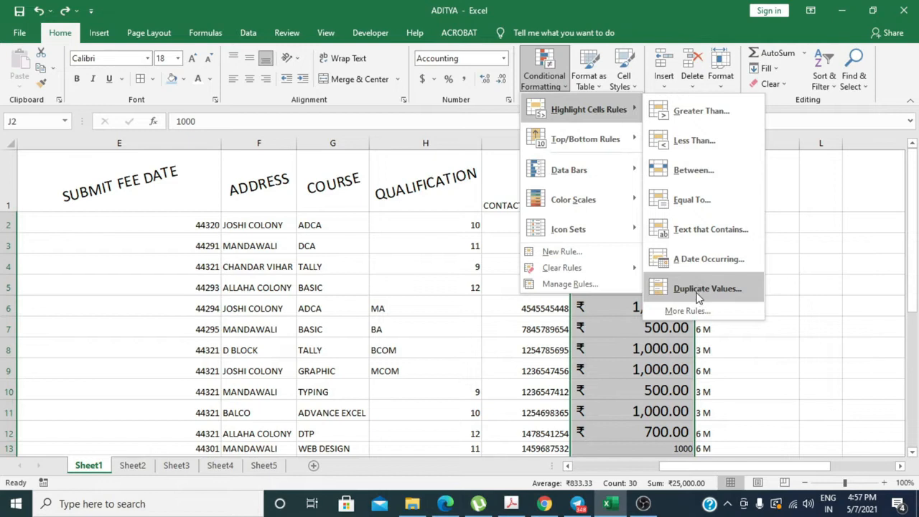
Copy the first three student names from B2:B4 over the names in B18:B20.
left_click_drag(673, 467, 531, 479)
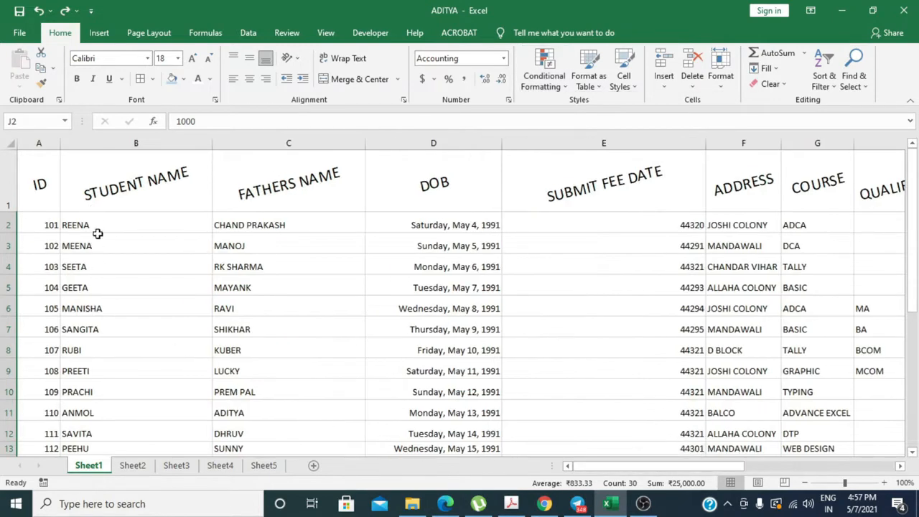
left_click_drag(95, 231, 96, 260)
key("ctrl+c")
scroll(115, 323, "down", 2)
scroll(115, 323, "down", 2)
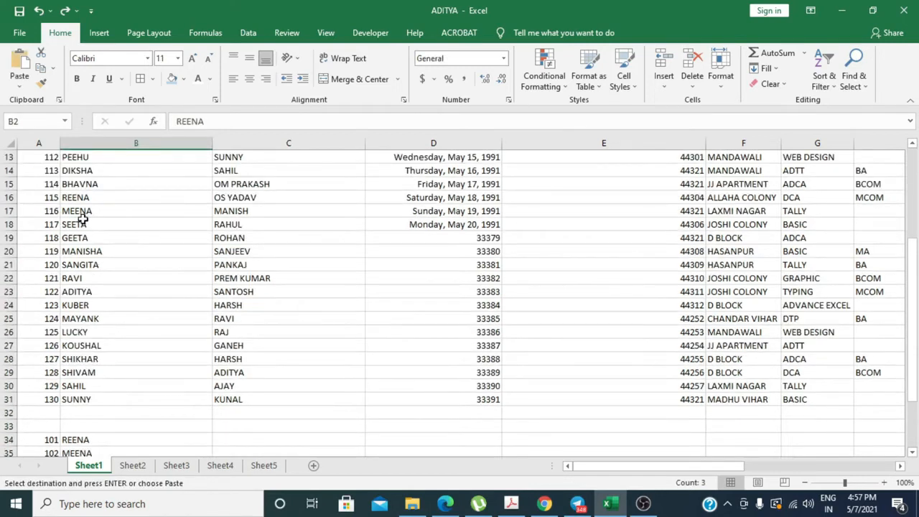
left_click_drag(82, 224, 83, 265)
key("ctrl+v")
Highlight the duplicate names in the STUDENT NAME column with Green Fill with Dark Green Text.
scroll(160, 297, "up", 4)
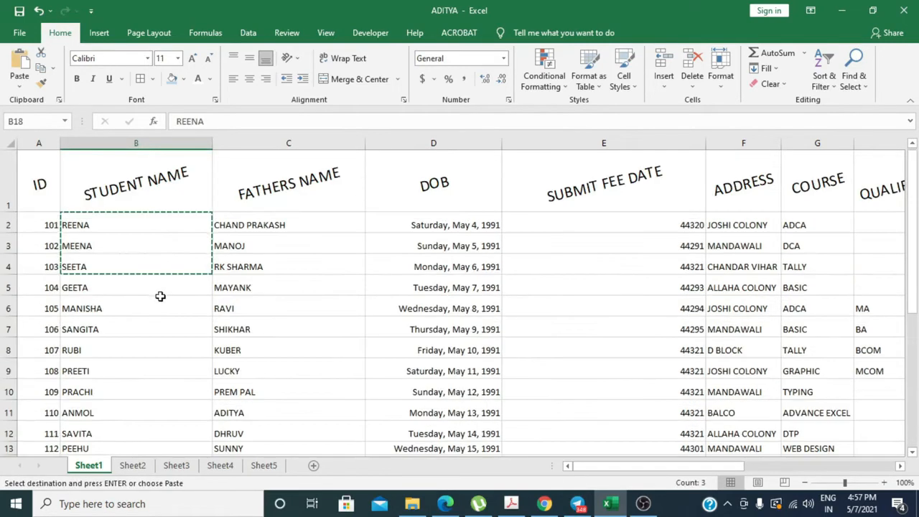
left_click(135, 142)
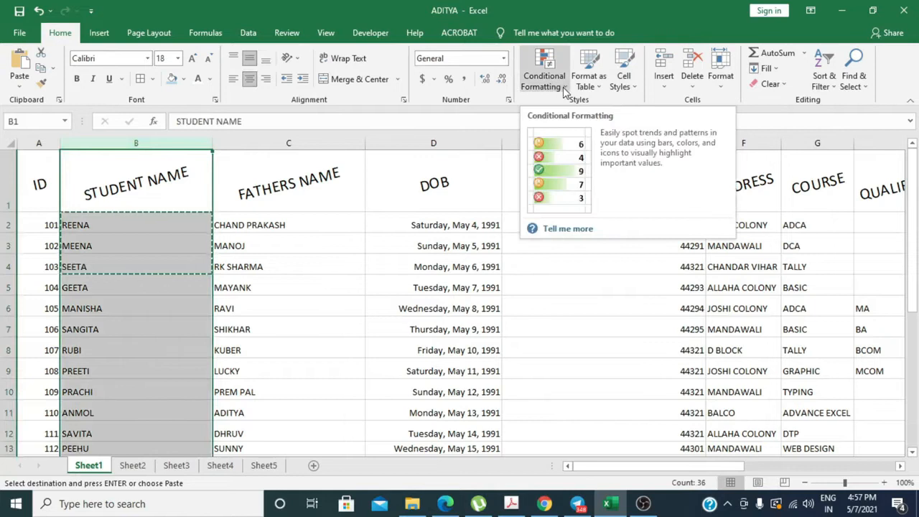
scroll(293, 274, "up", 2)
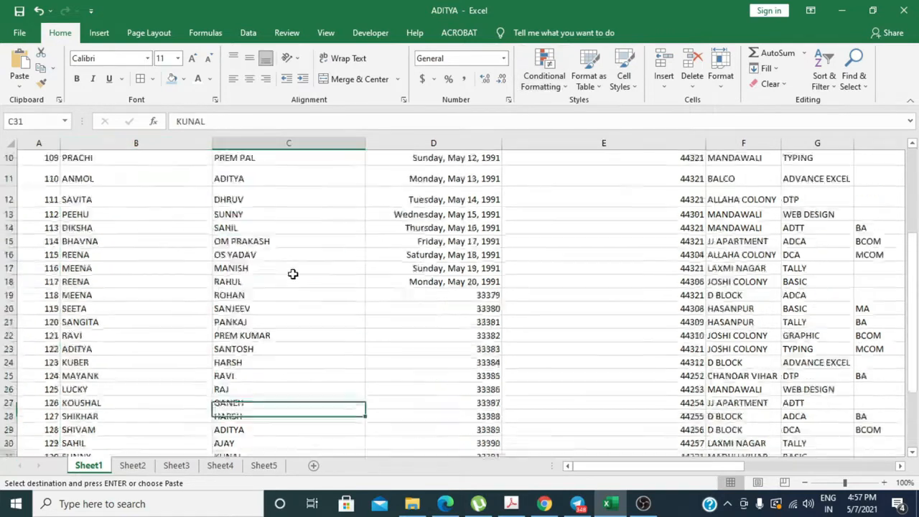
scroll(293, 273, "up", 4)
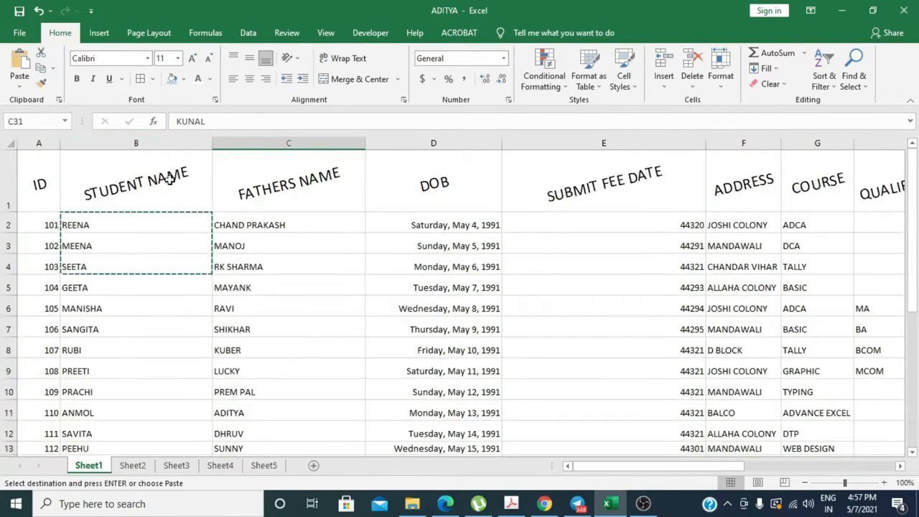
left_click(147, 143)
left_click(543, 68)
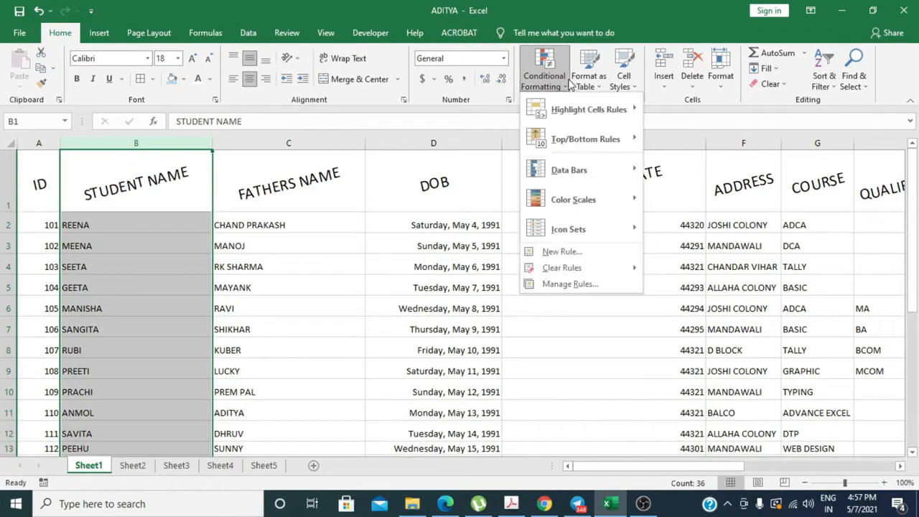
mouse_move(589, 110)
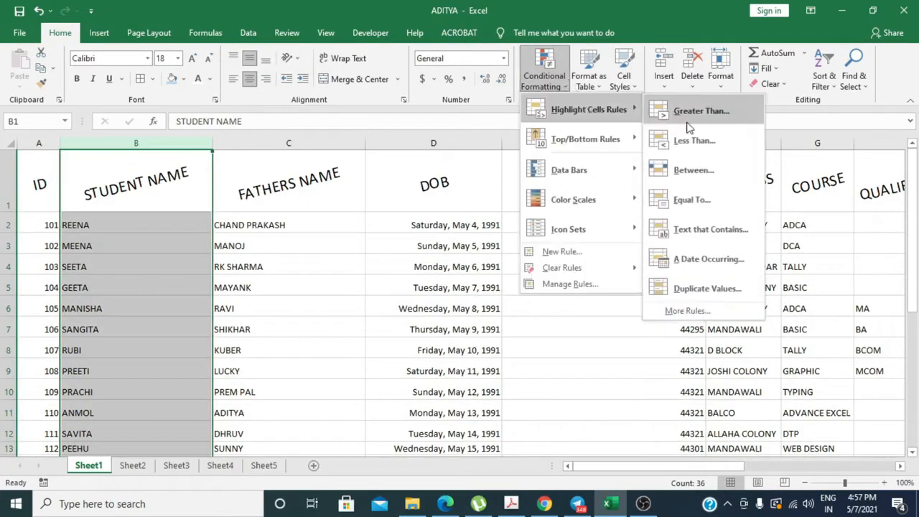
left_click(700, 287)
left_click(455, 323)
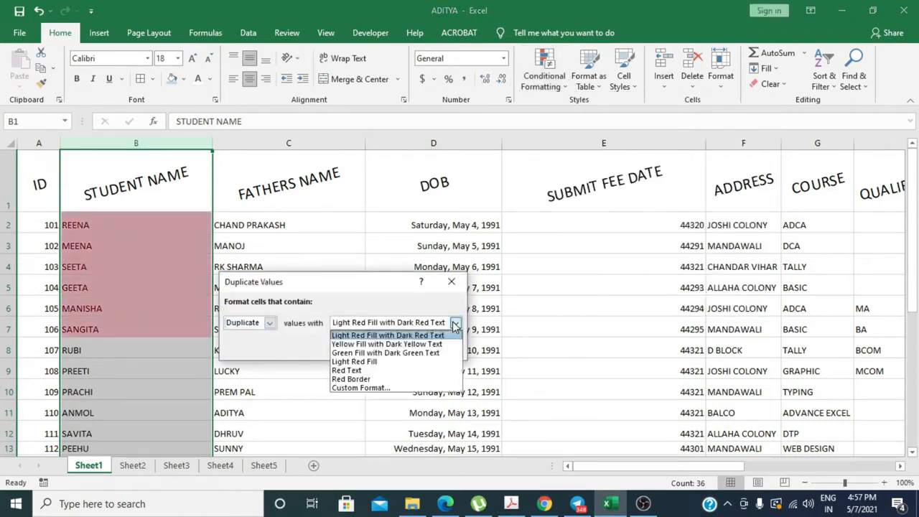
left_click(385, 352)
left_click(382, 349)
left_click(240, 370)
Review the duplicate-name highlight down to row 38 and view the Highlight Cells Rules and Top/Bottom Rules options.
scroll(207, 252, "down", 5)
scroll(182, 303, "down", 2)
scroll(130, 367, "up", 7)
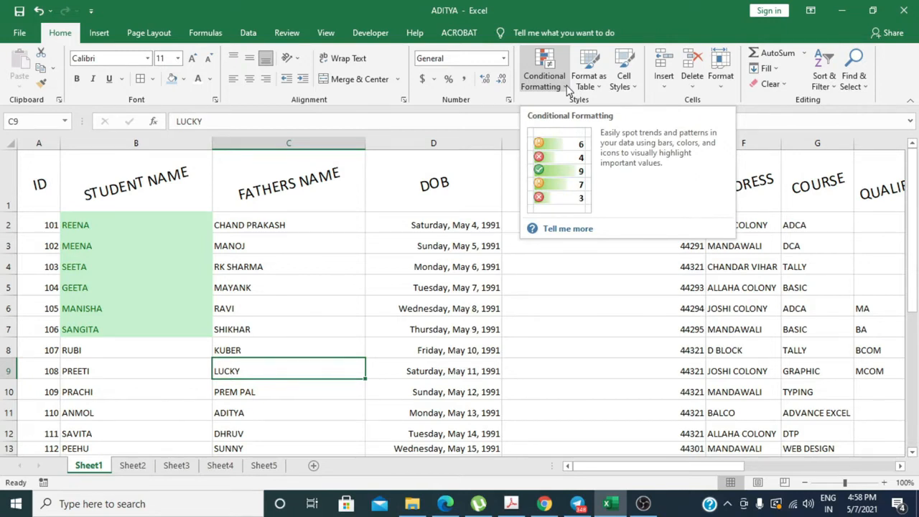
left_click(578, 331)
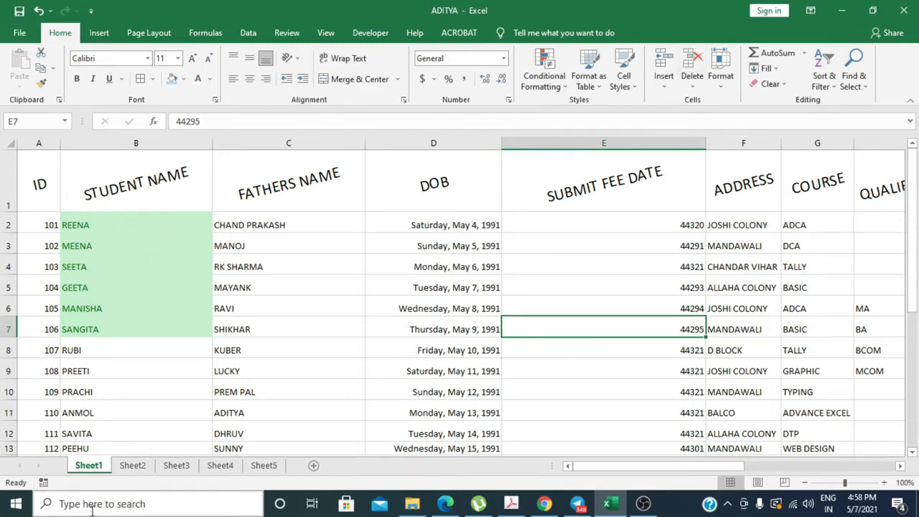
scroll(148, 425, "down", 3)
scroll(148, 425, "down", 3)
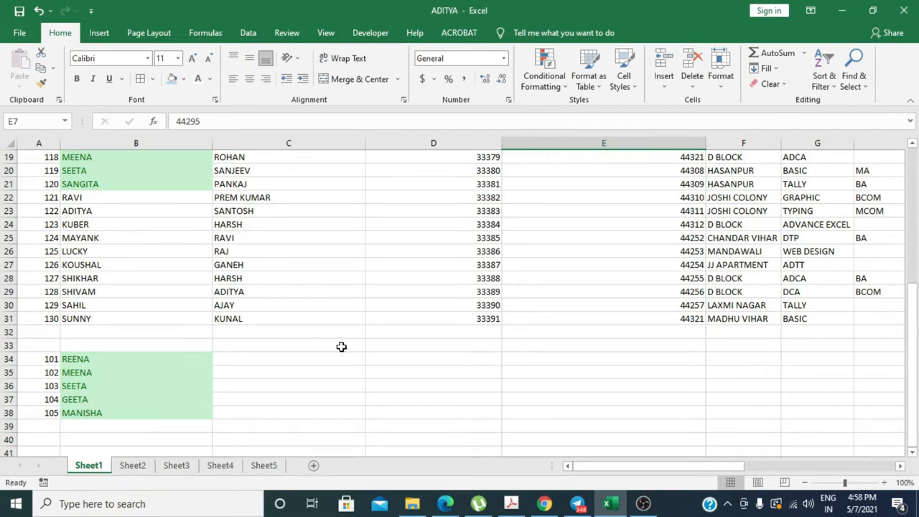
left_click(720, 68)
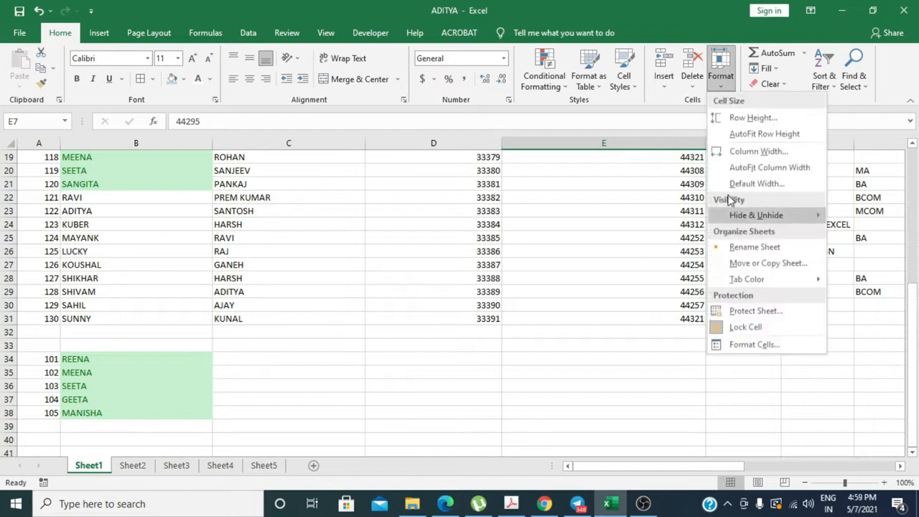
left_click(554, 84)
mouse_move(618, 110)
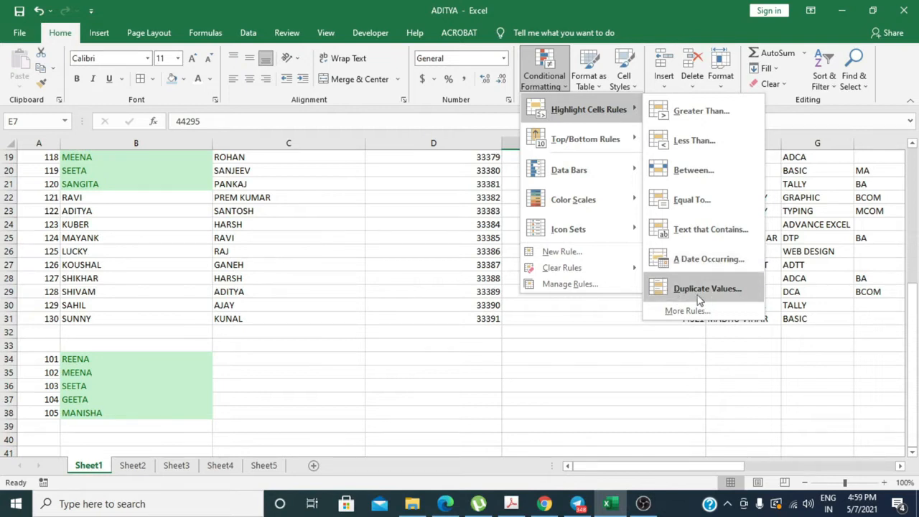
mouse_move(557, 139)
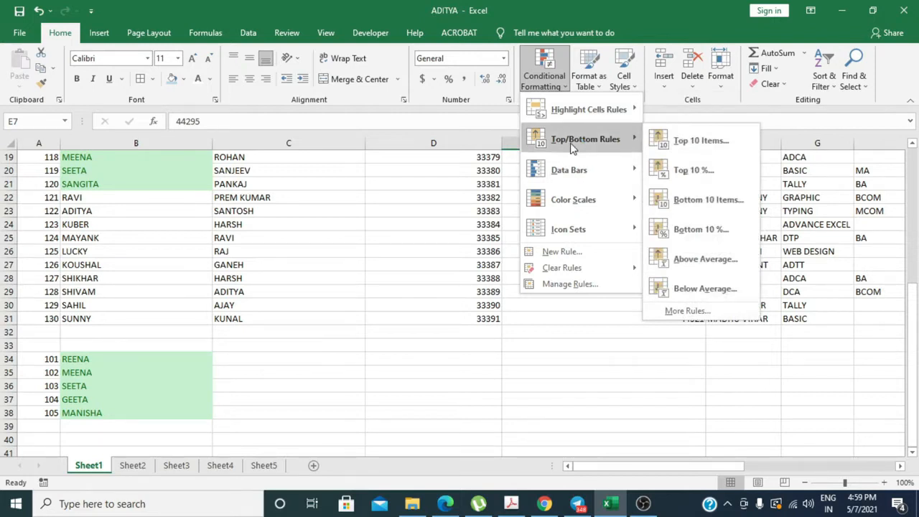
left_click(572, 143)
left_click(489, 274)
Highlight the top 10 items in the SUBMIT FEE DATE cells E2:E31 with Light Red Fill with Dark Red Text.
scroll(487, 274, "up", 1)
scroll(487, 275, "up", 5)
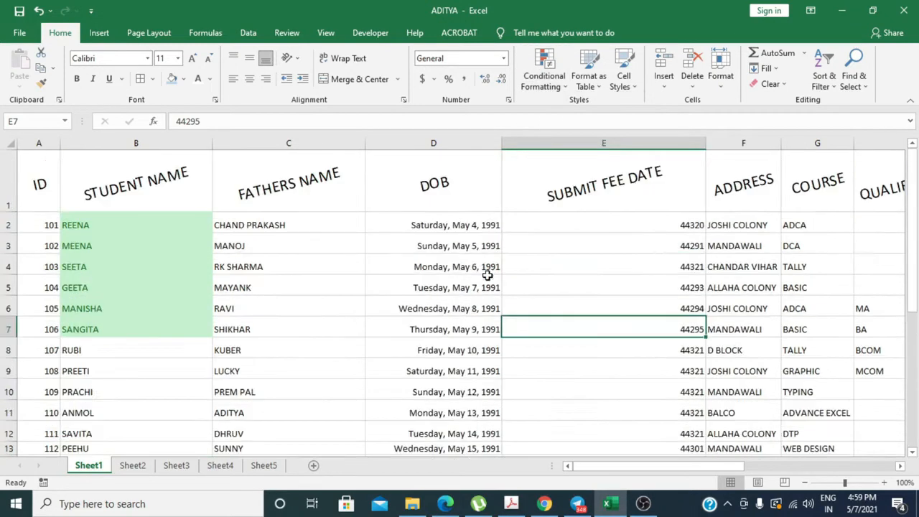
left_click_drag(648, 218, 675, 500)
left_click_drag(700, 431, 663, 438)
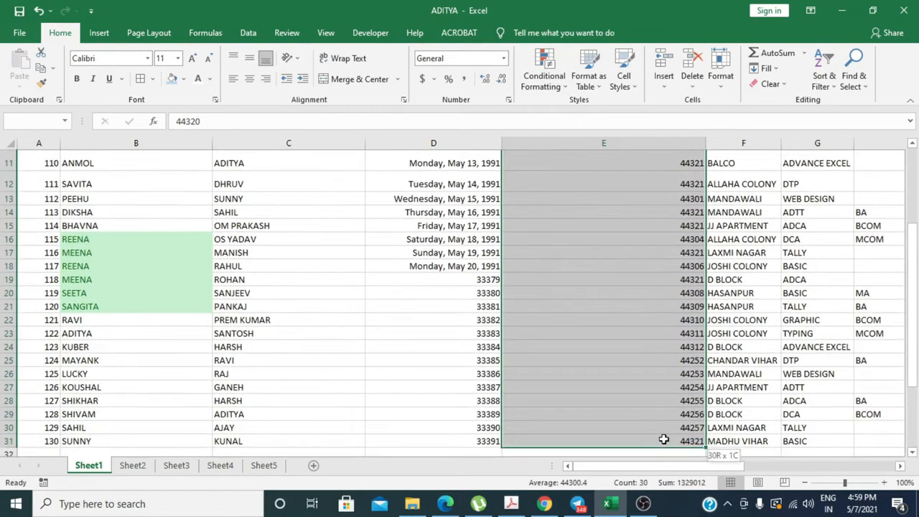
left_click(550, 82)
mouse_move(585, 138)
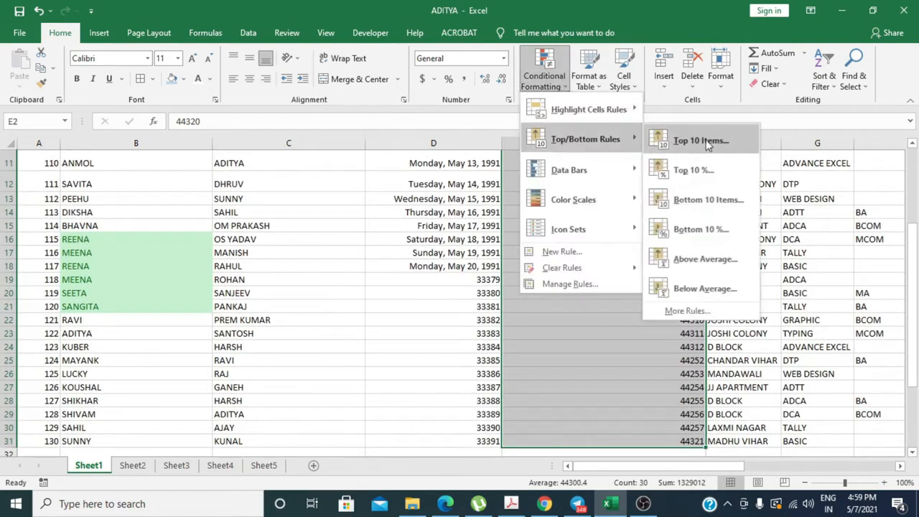
left_click(722, 146)
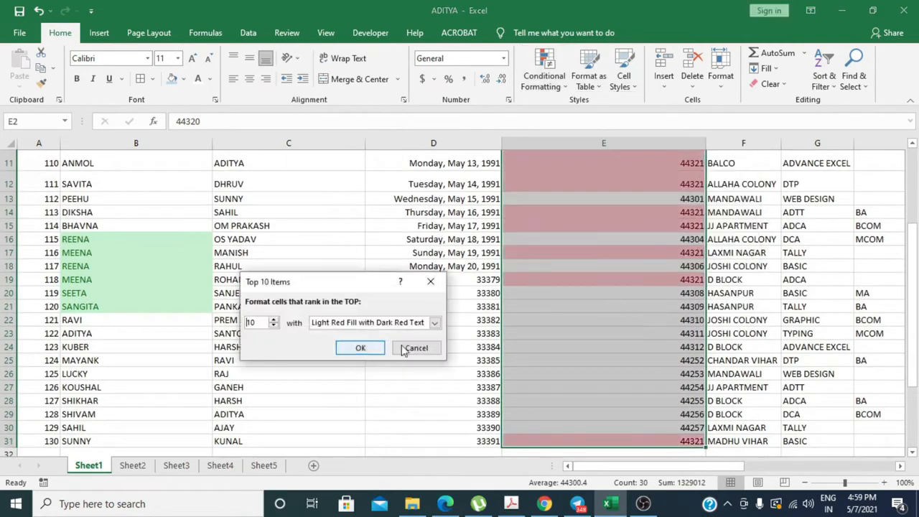
left_click(361, 348)
View the other Top/Bottom Rules and examine the Top 10 highlight in the SUBMIT FEE DATE column.
left_click(544, 75)
mouse_move(575, 147)
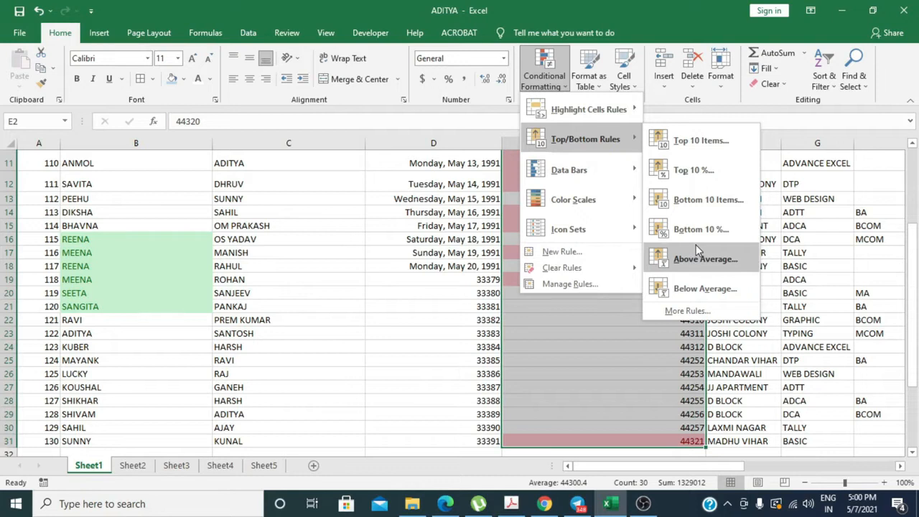
left_click(313, 290)
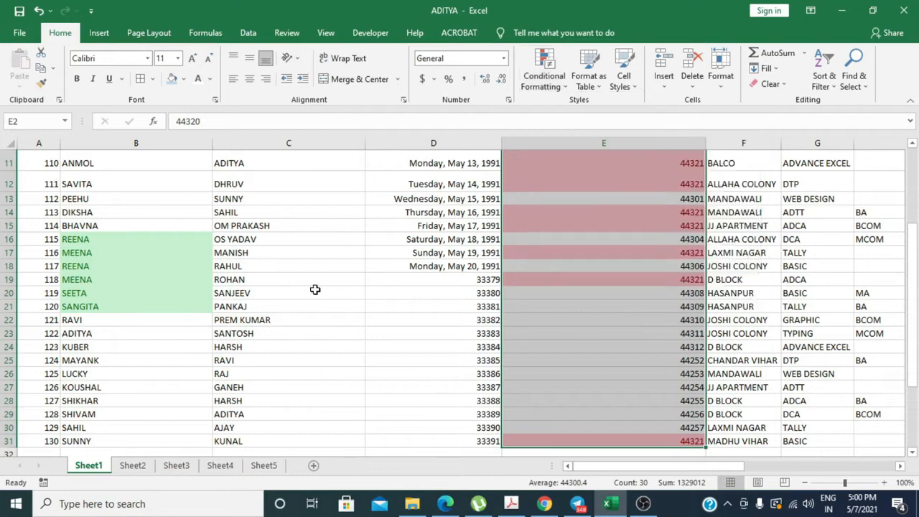
left_click(314, 291)
left_click(328, 323)
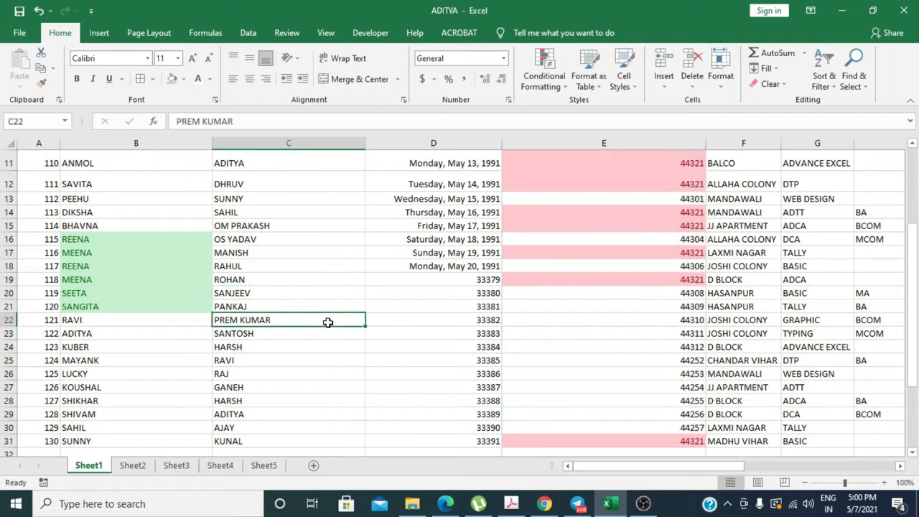
left_click(722, 387)
scroll(593, 359, "up", 1)
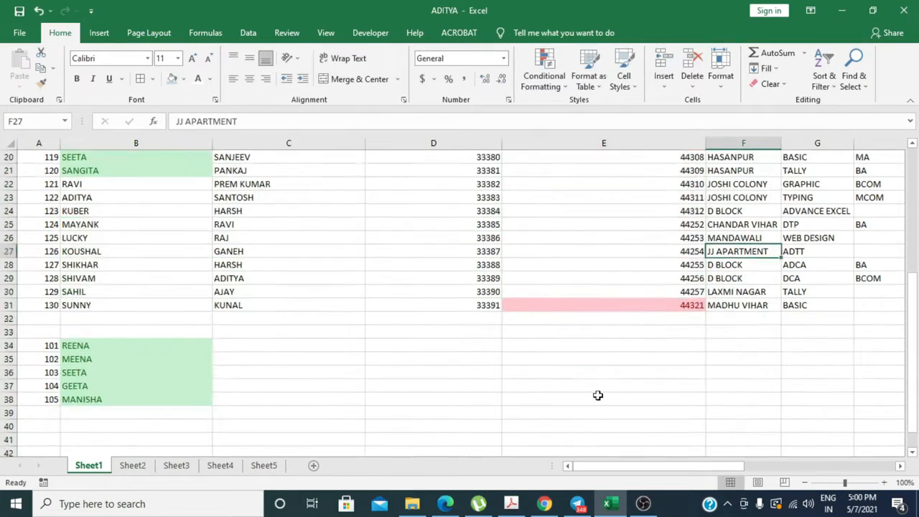
scroll(598, 453, "up", 3)
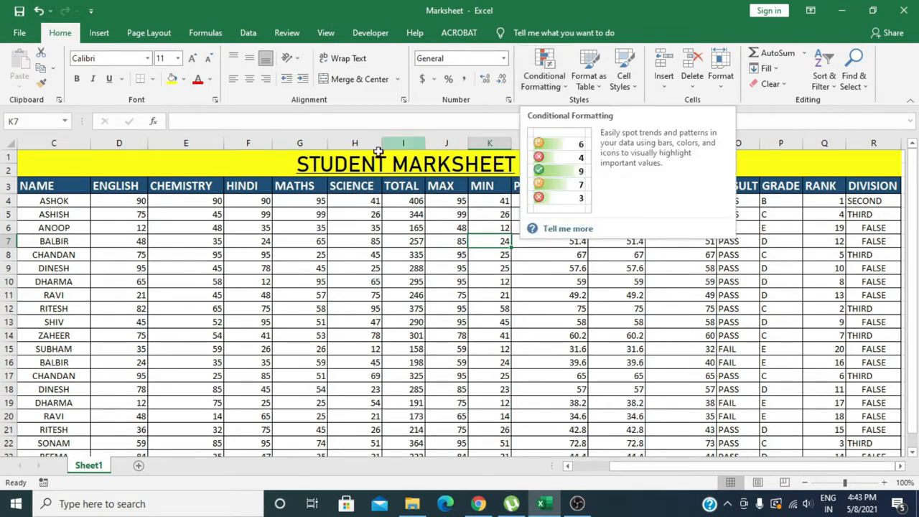
In the Marksheet workbook, set up a Greater Than highlight rule with the value 90 for the subject marks in D4:H23.
left_click_drag(129, 203, 368, 428)
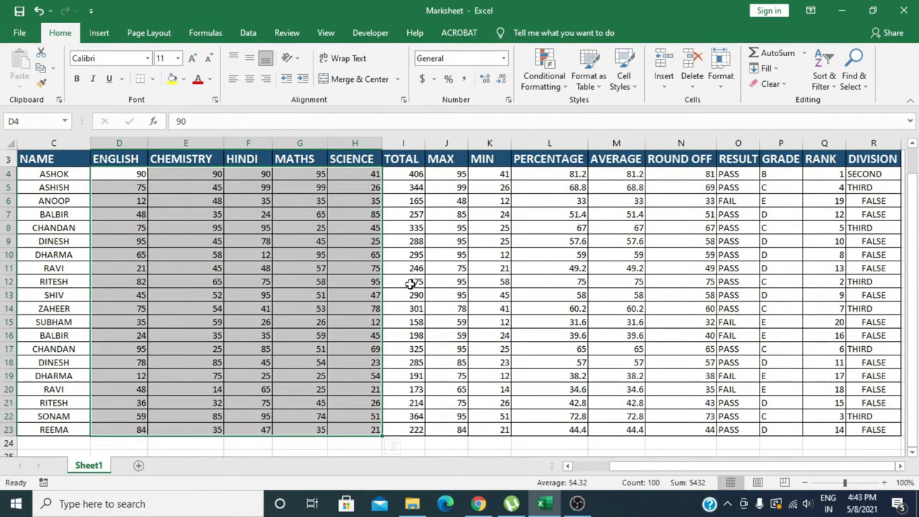
left_click(566, 89)
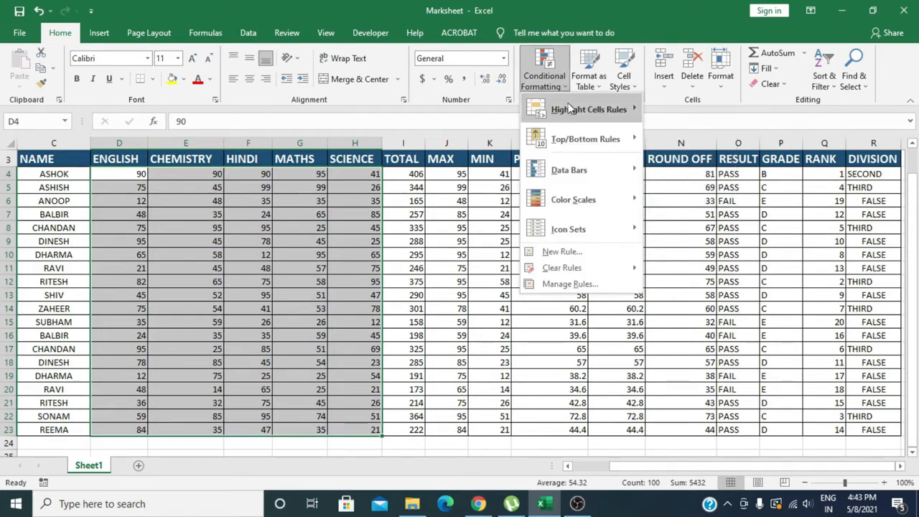
mouse_move(572, 121)
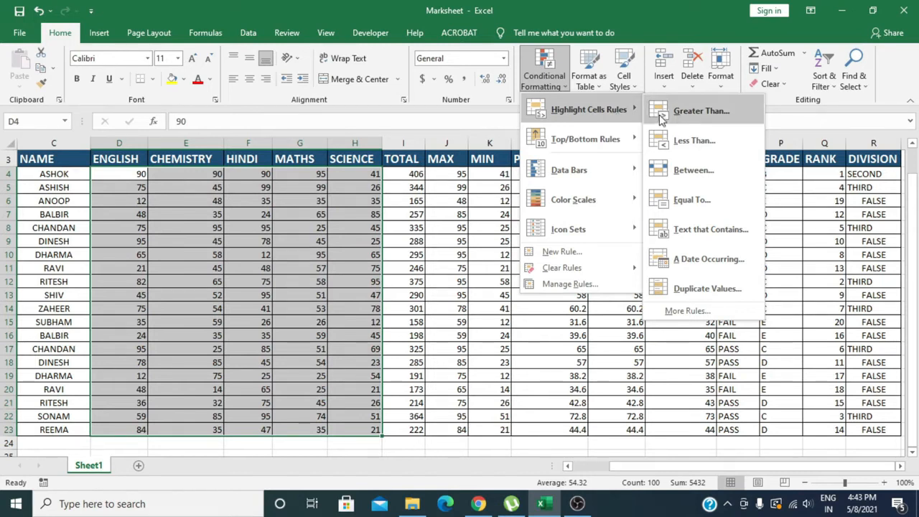
left_click(678, 115)
left_click_drag(339, 211, 622, 214)
left_click(542, 250)
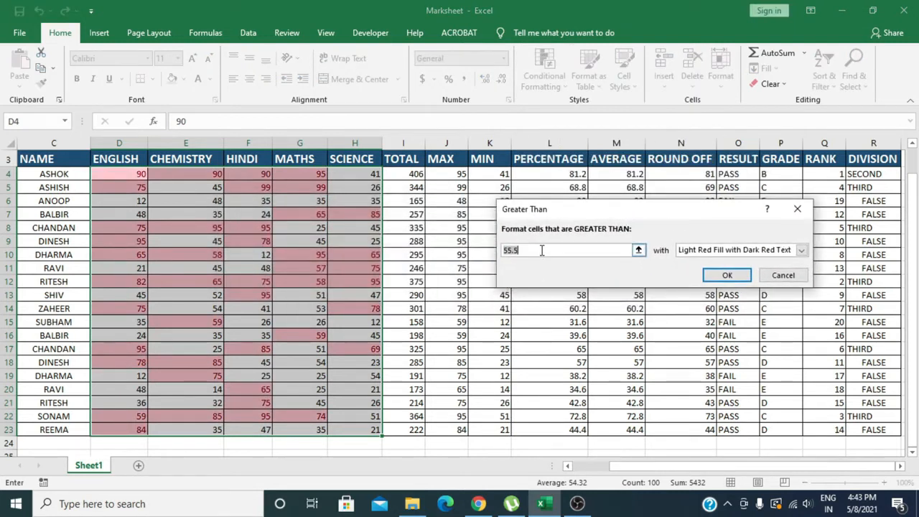
key("BackSpace")
key("BackSpace")
key("BackSpace")
key("BackSpace")
type("90")
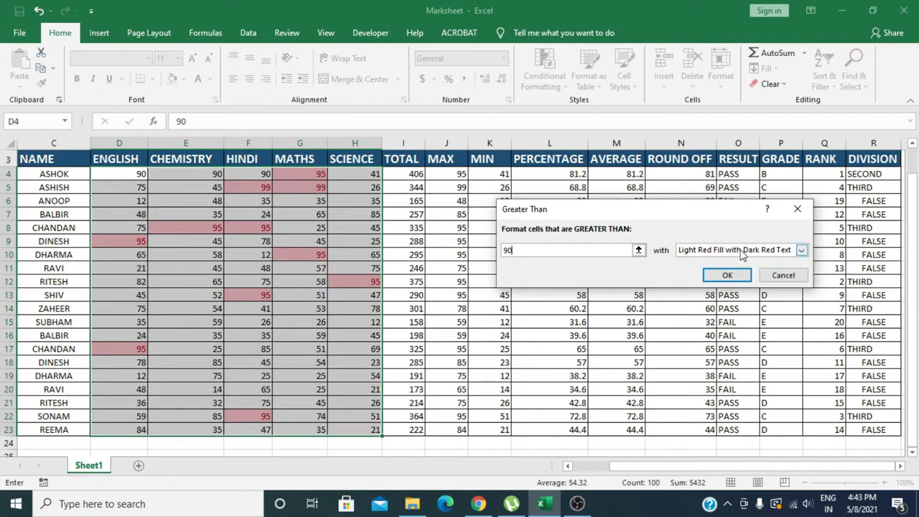
Apply the Greater Than rule to the marks with Green Fill with Dark Green Text and check the highlighted cells.
left_click(802, 252)
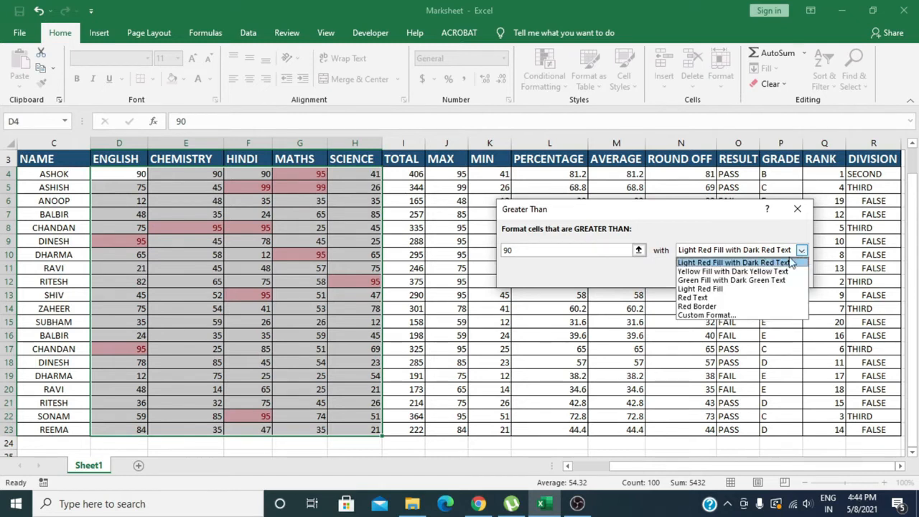
left_click(803, 267)
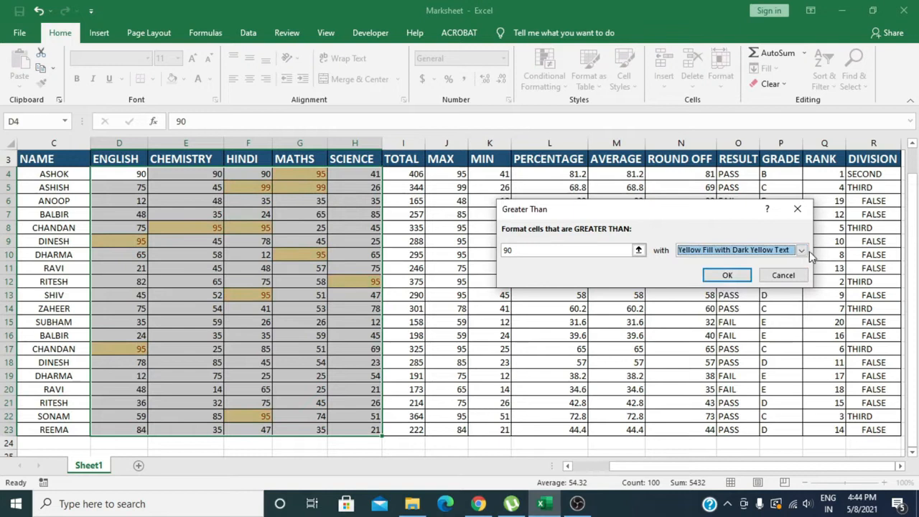
left_click(802, 250)
left_click(754, 282)
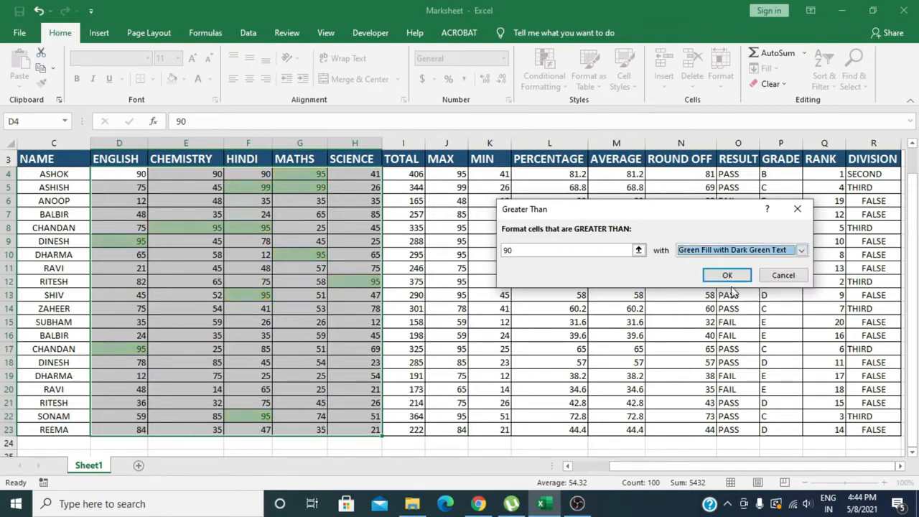
left_click(716, 278)
left_click(455, 294)
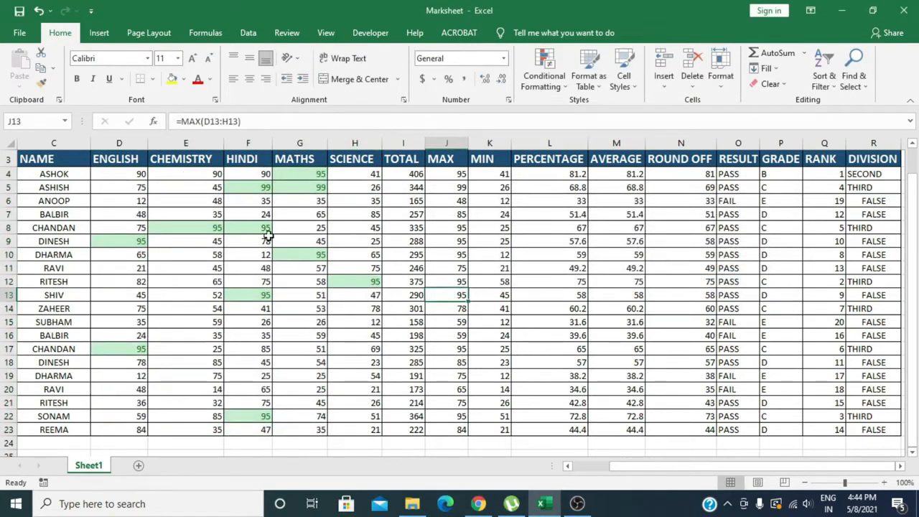
scroll(270, 265, "down", 2)
scroll(279, 276, "up", 2)
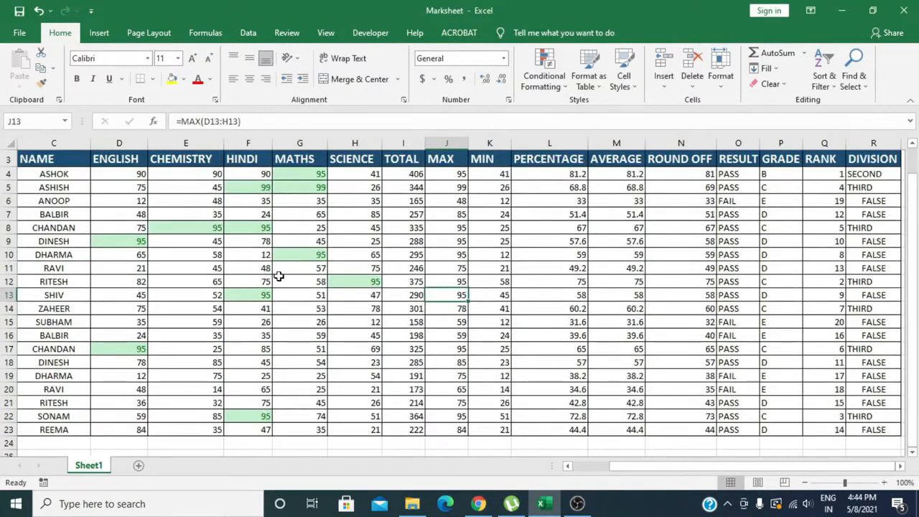
Undo the Greater Than highlight and highlight marks less than 50 in D4:H23 with Yellow Fill with Dark Yellow Text.
left_click_drag(133, 172, 354, 430)
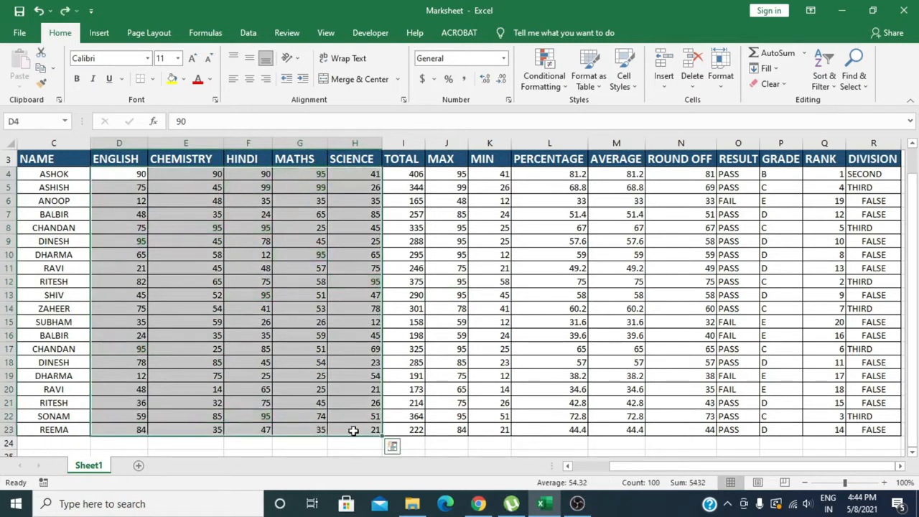
left_click(567, 85)
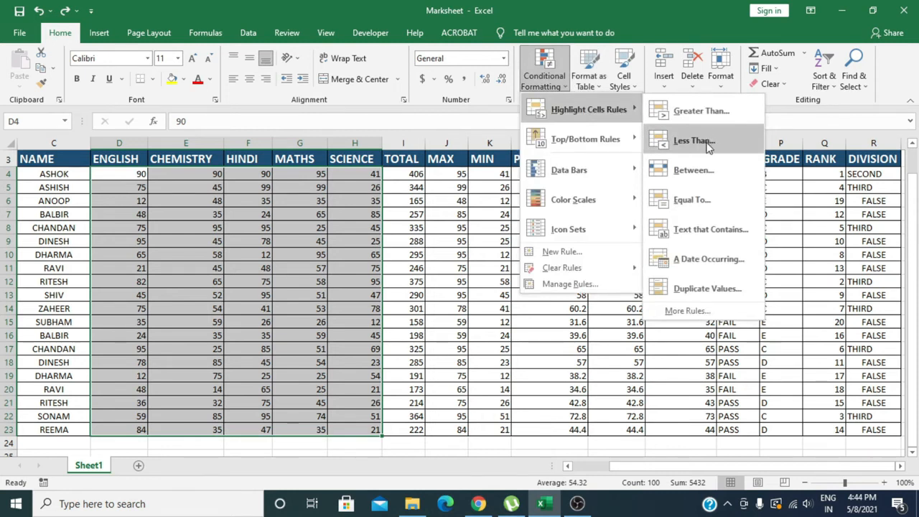
left_click(693, 141)
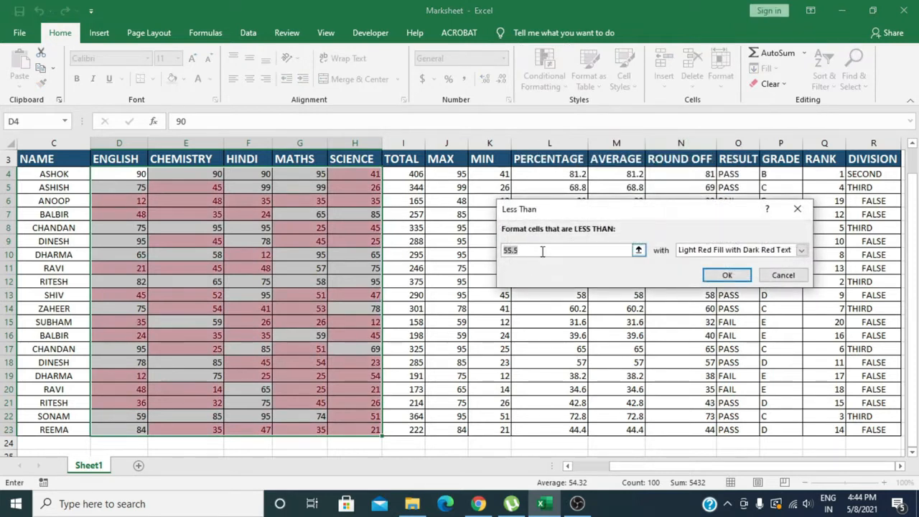
type("50")
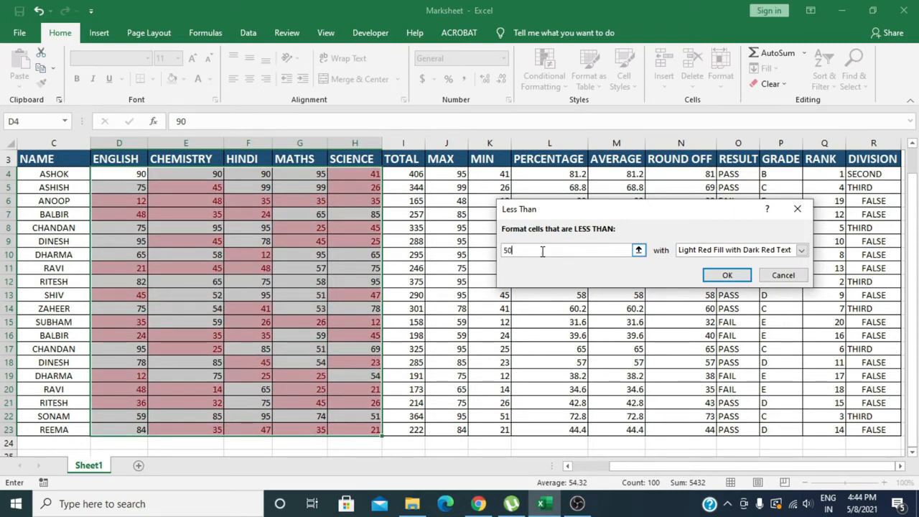
left_click(802, 250)
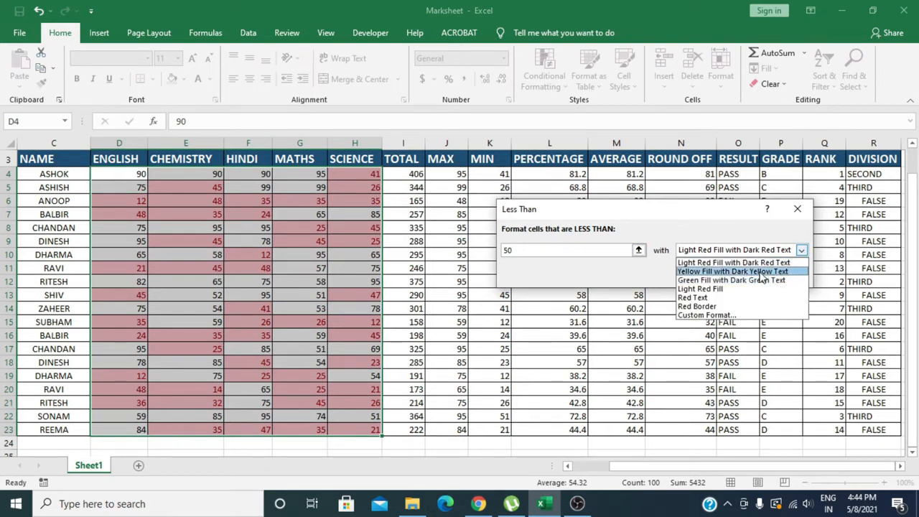
left_click(762, 272)
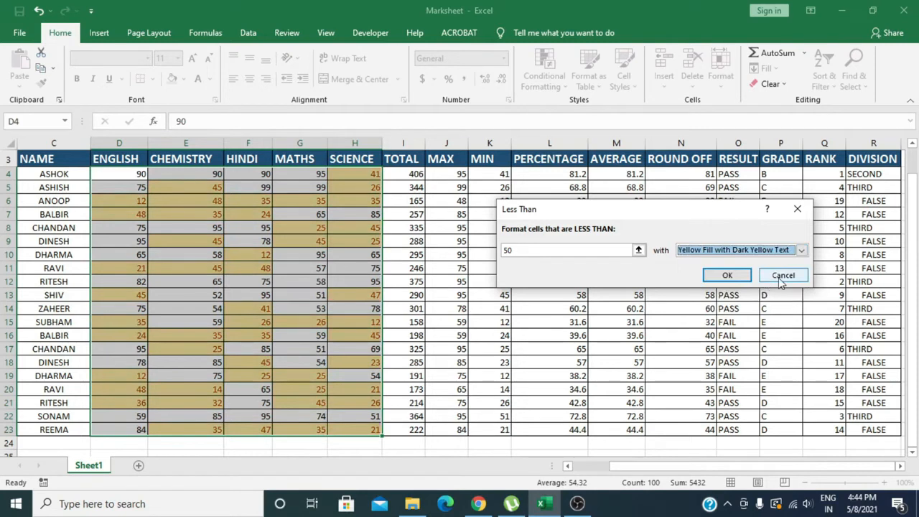
left_click(727, 275)
left_click(719, 283)
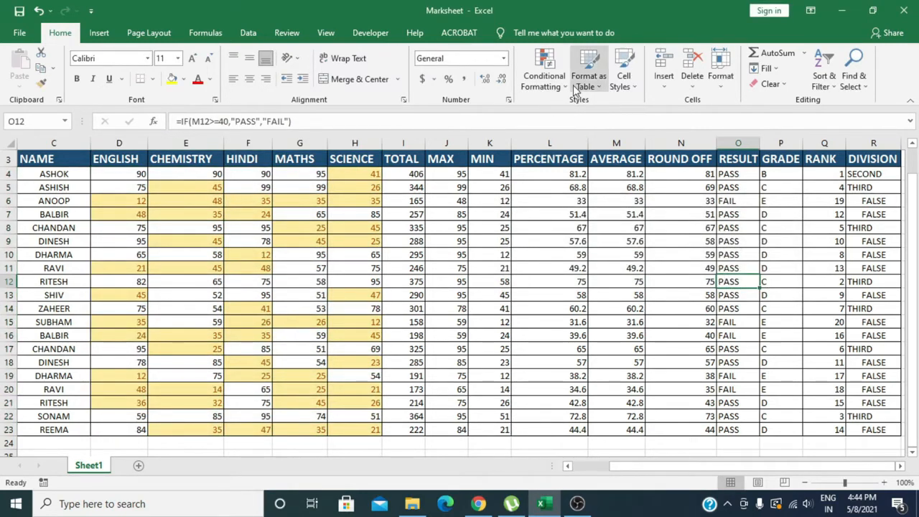
Undo the Less Than rule and highlight the subject marks between 70 and 100 with Light Red Fill with Dark Red Text.
key("ctrl+z")
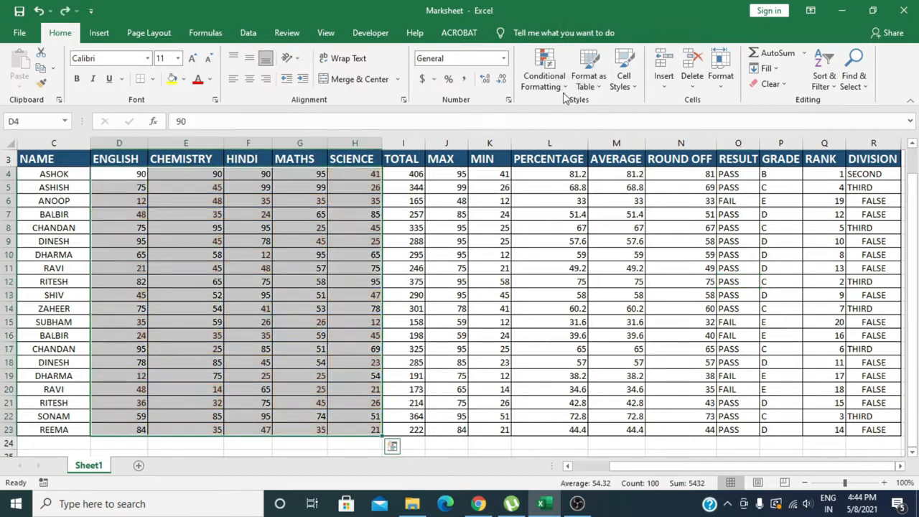
left_click(564, 92)
mouse_move(570, 106)
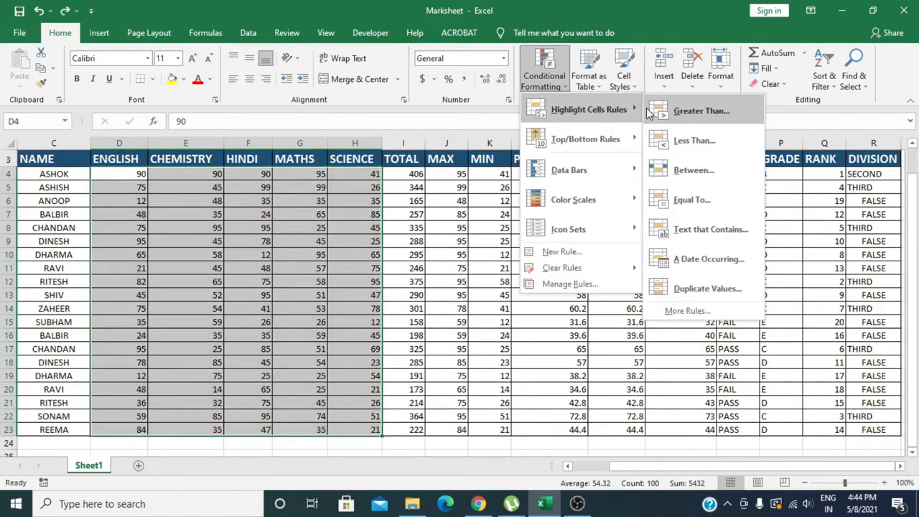
left_click(702, 170)
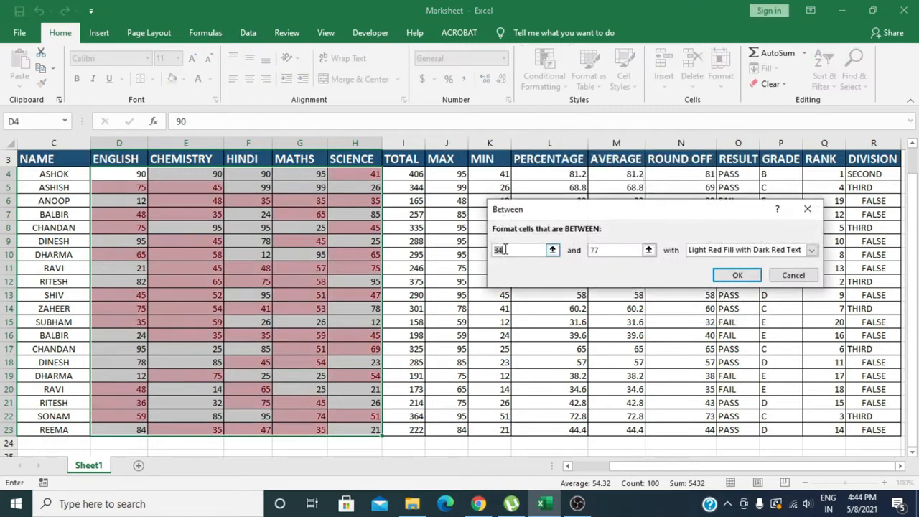
key("BackSpace")
type("70")
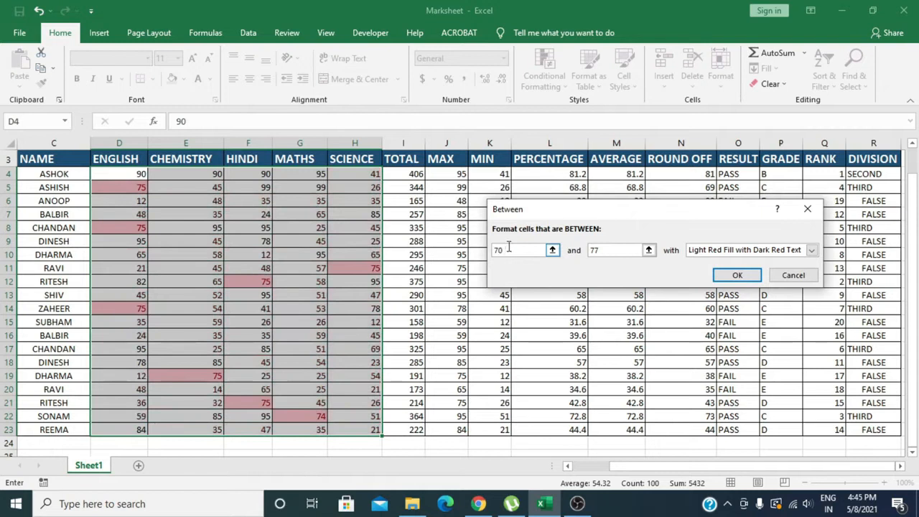
left_click(602, 252)
key("BackSpace")
key("BackSpace")
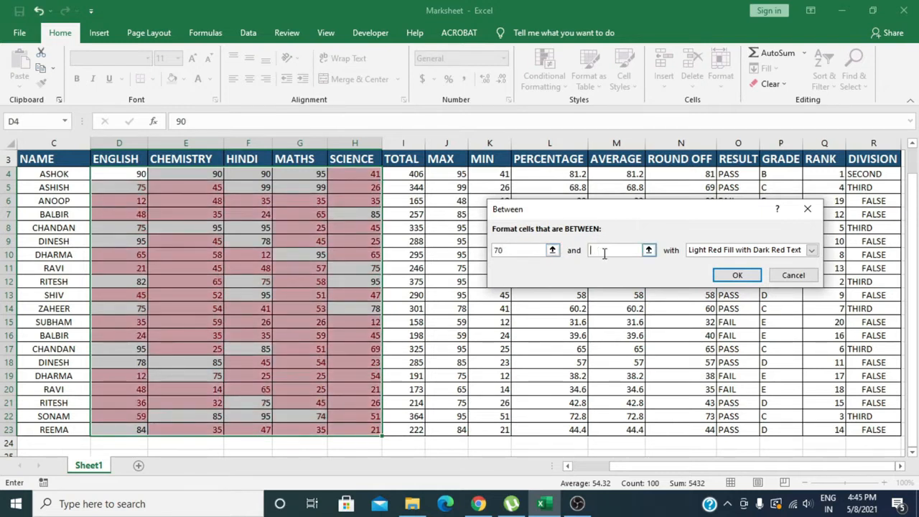
type("100")
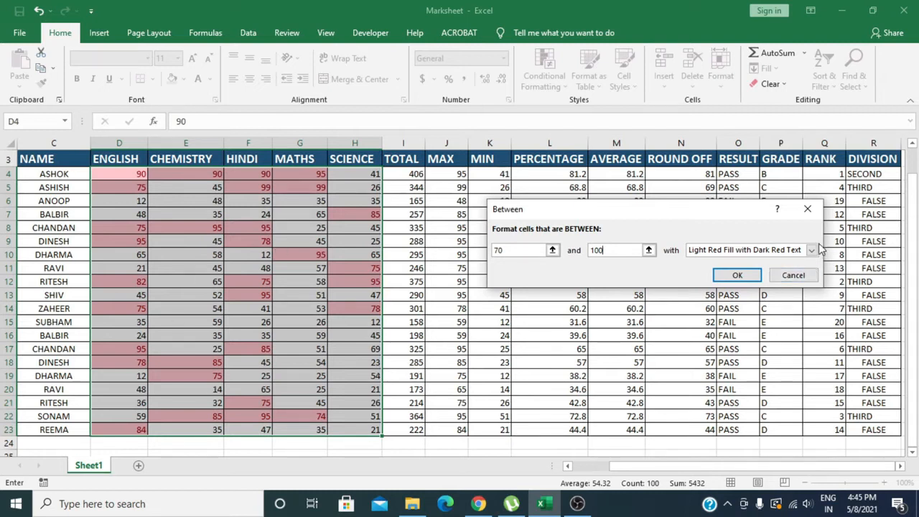
left_click(736, 274)
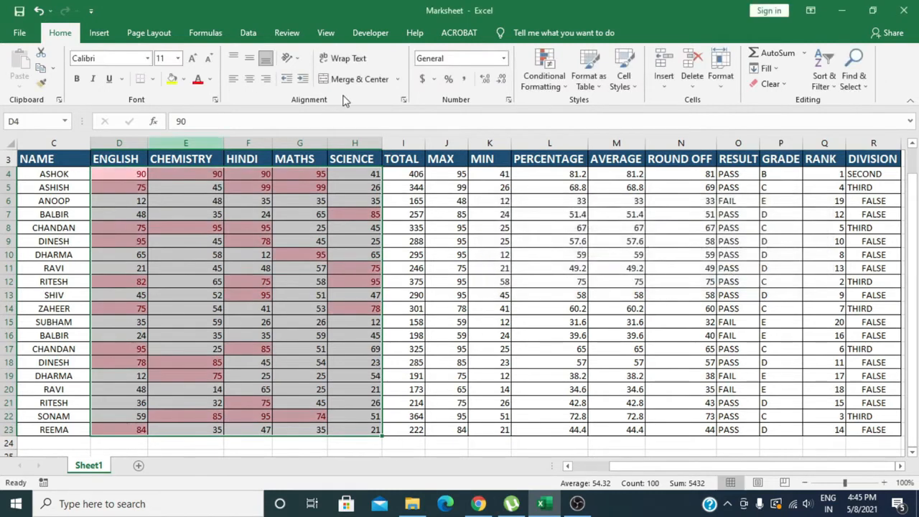
Examine the Between highlights throughout the marksheet and view the available Highlight Cells Rules.
left_click(441, 310)
scroll(173, 257, "down", 3)
scroll(173, 257, "up", 3)
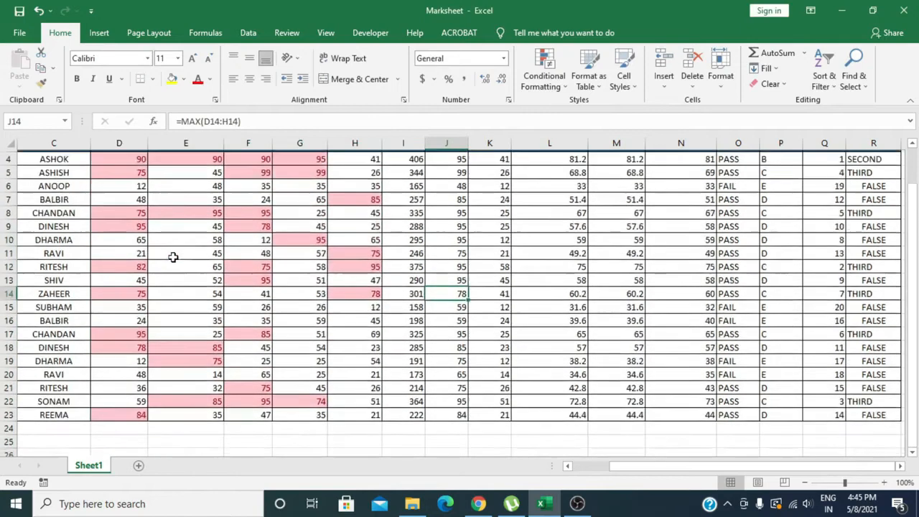
scroll(173, 257, "up", 1)
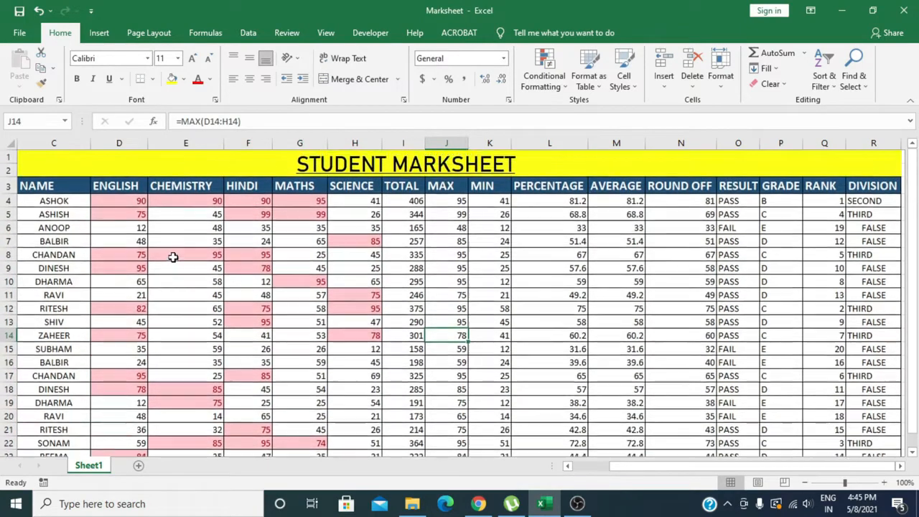
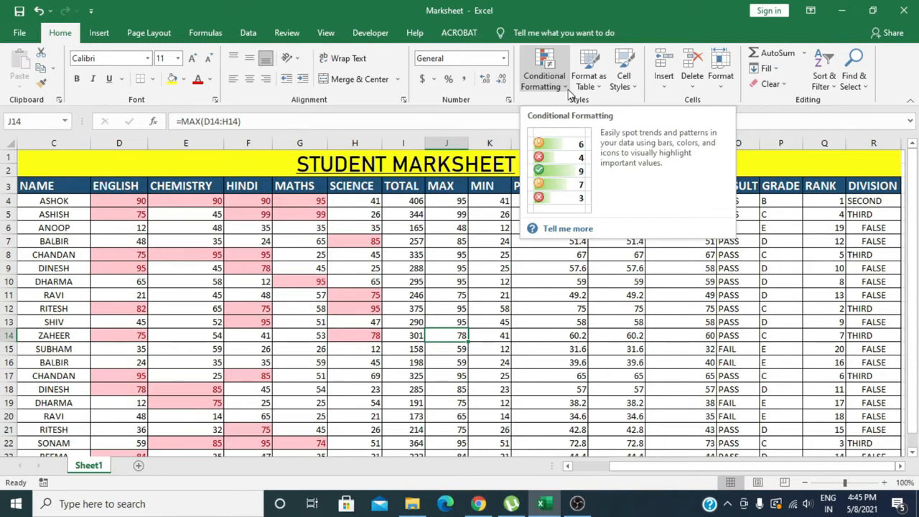
left_click(568, 94)
mouse_move(572, 108)
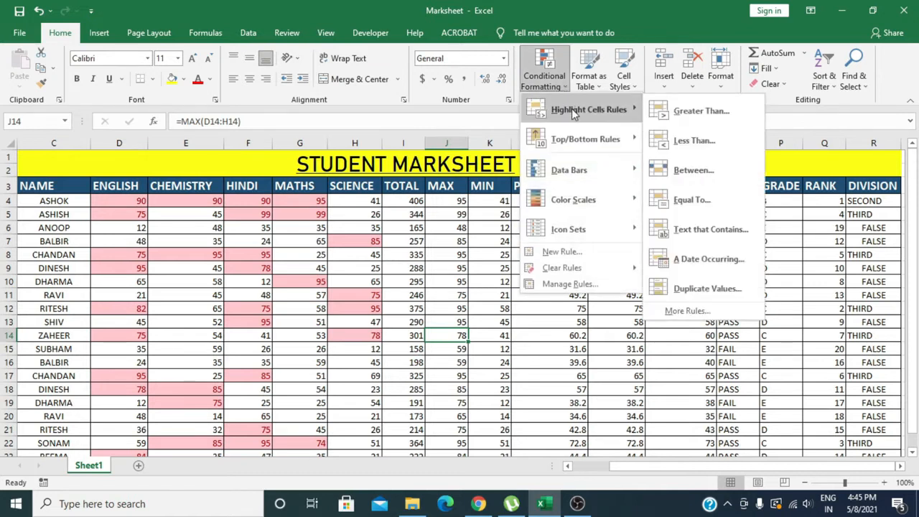
left_click(479, 361)
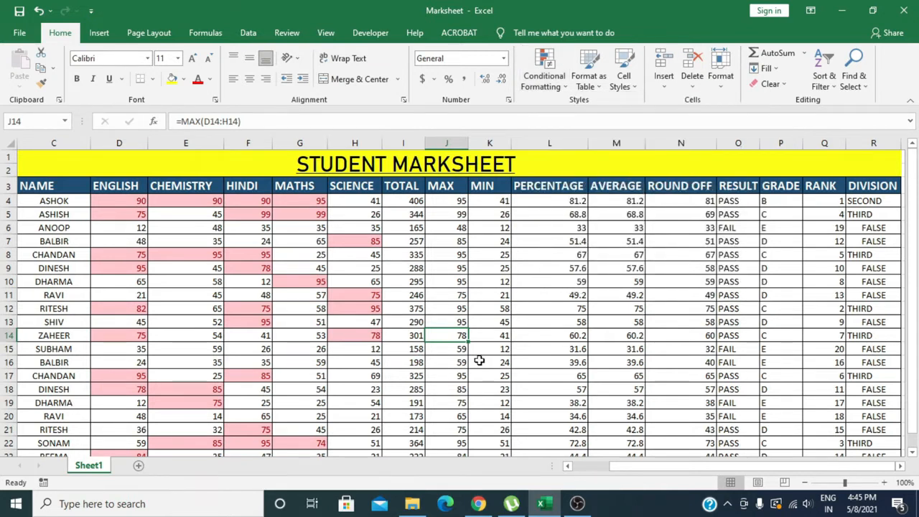
Undo the Between rule and highlight the subject marks equal to 90 with Light Red Fill with Dark Red Text.
key("ctrl+z")
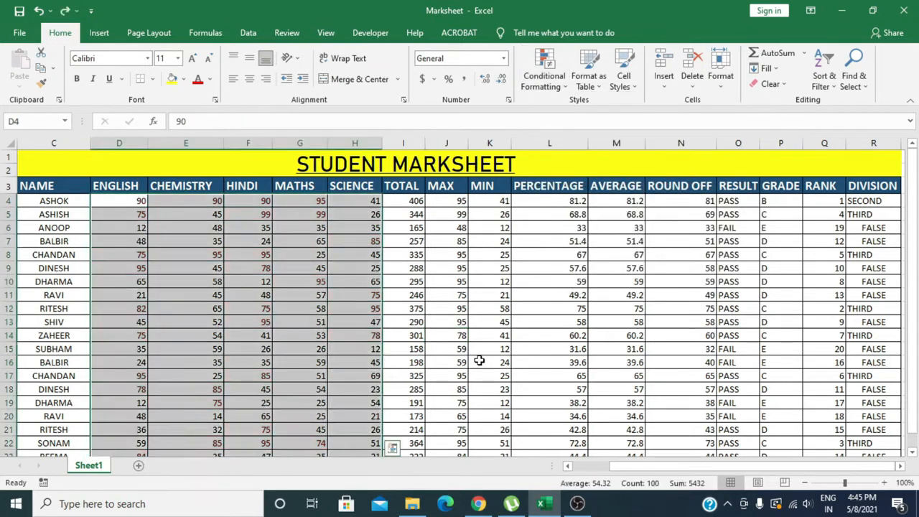
left_click(565, 90)
mouse_move(583, 109)
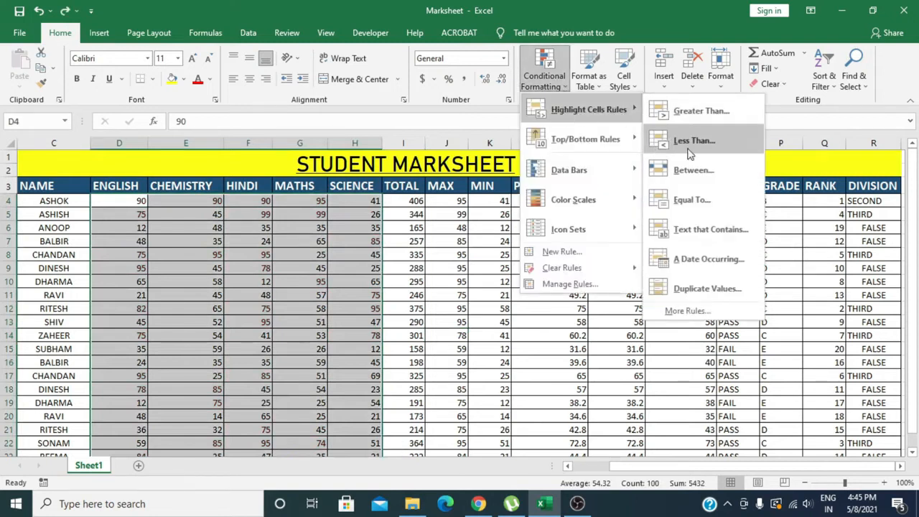
left_click(693, 200)
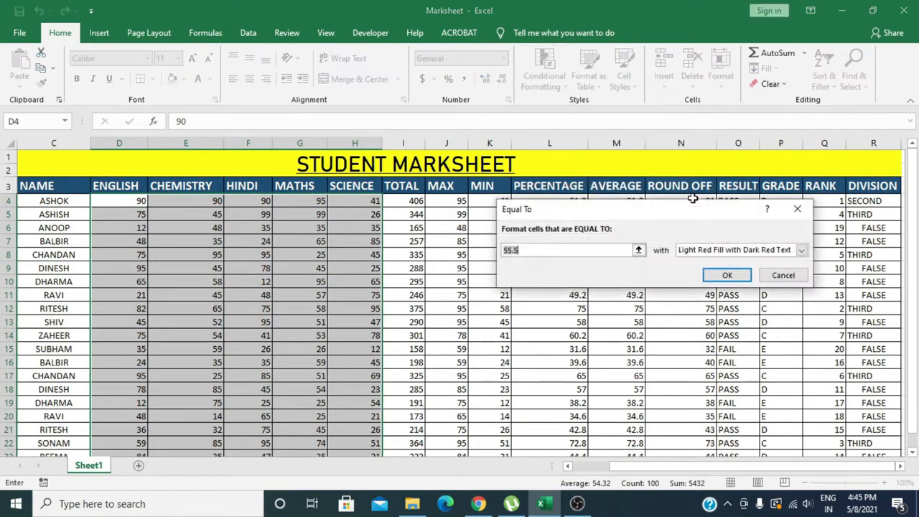
left_click(540, 249)
key("BackSpace")
type("90")
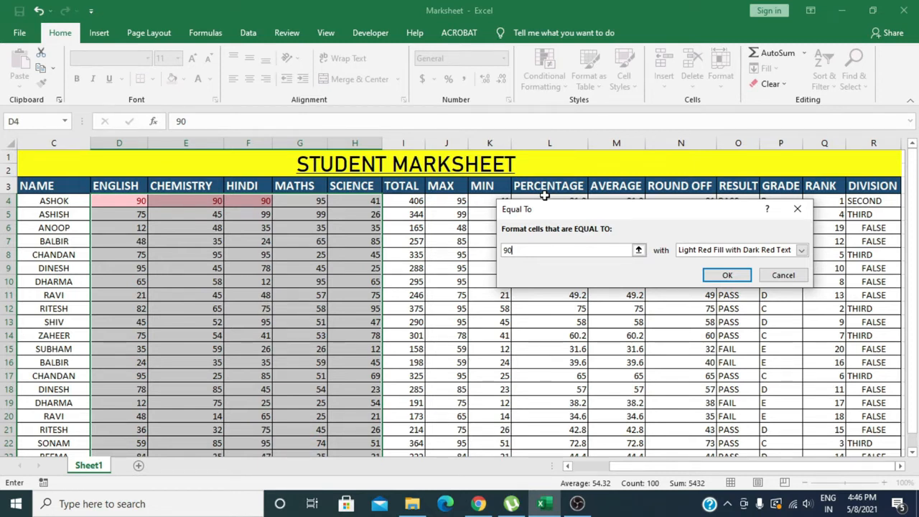
left_click(724, 275)
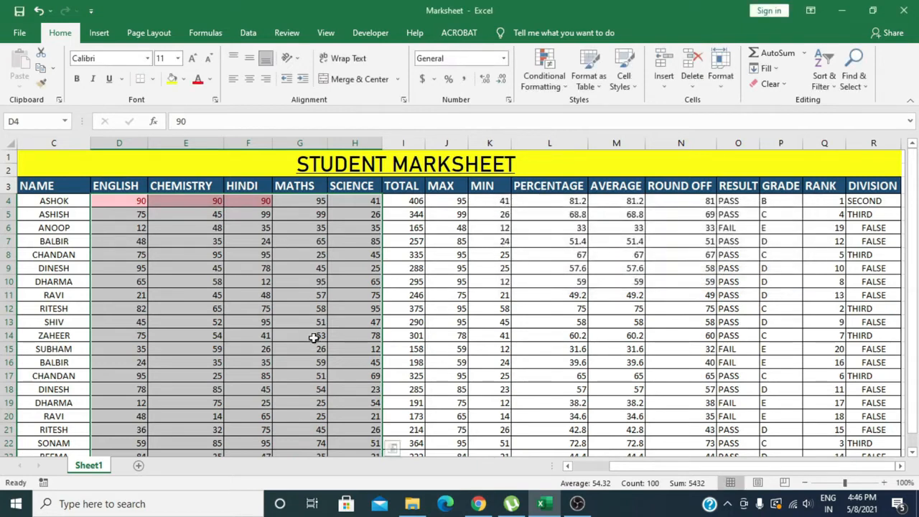
scroll(312, 355, "down", 2)
scroll(312, 355, "up", 2)
Add a second Equal To rule that highlights marks of 45 with Yellow Fill with Dark Yellow Text.
left_click(567, 86)
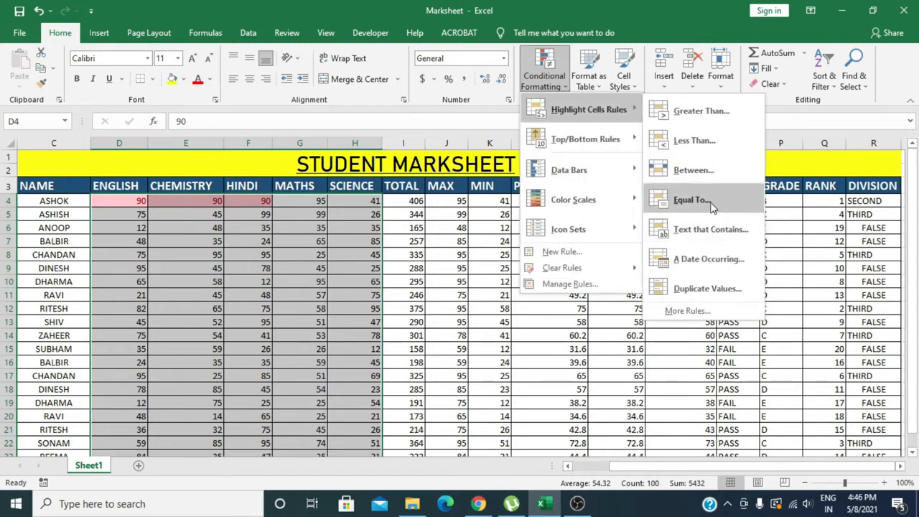
left_click(692, 200)
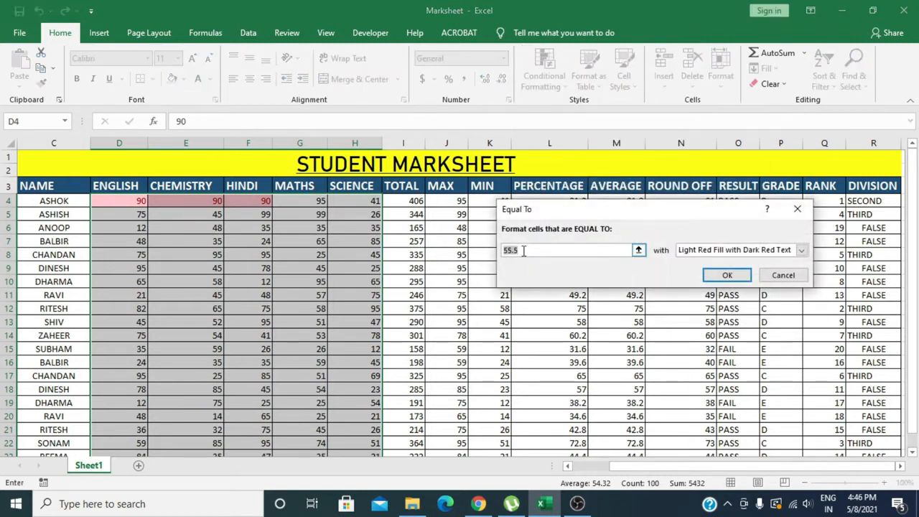
key("BackSpace")
type("45")
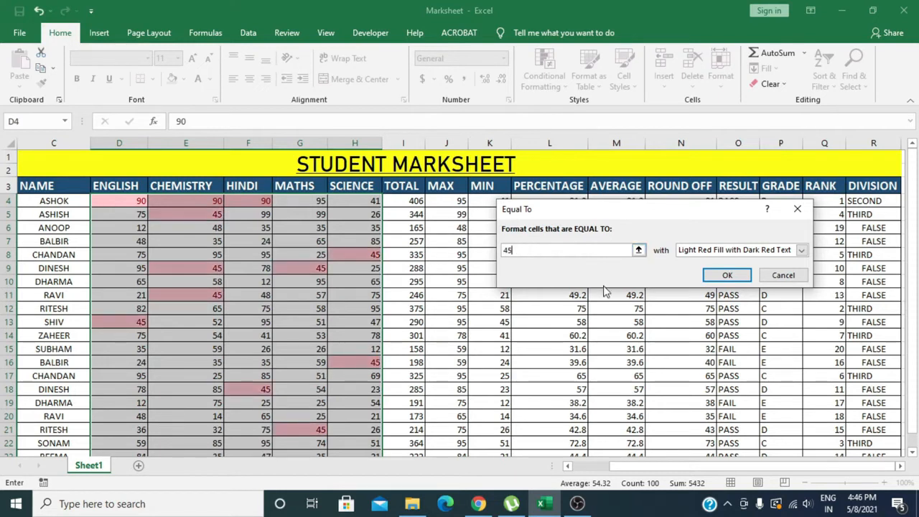
left_click(802, 251)
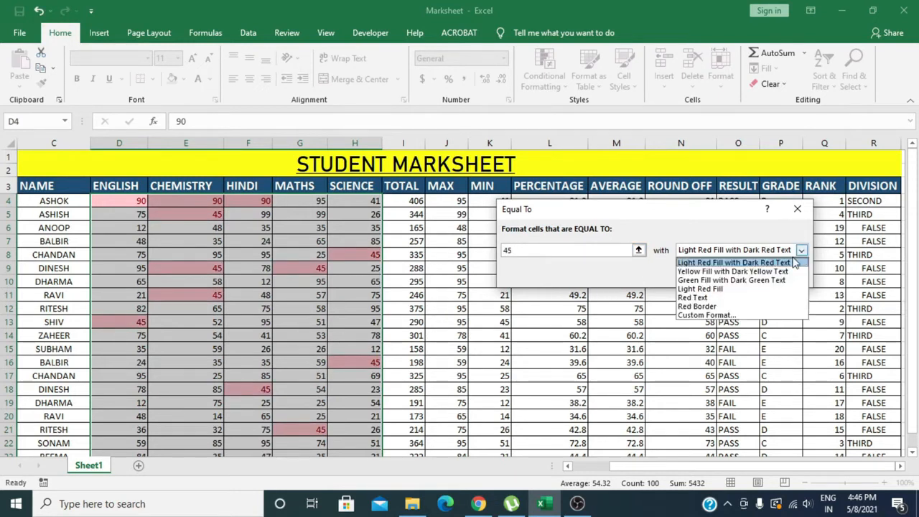
left_click(772, 261)
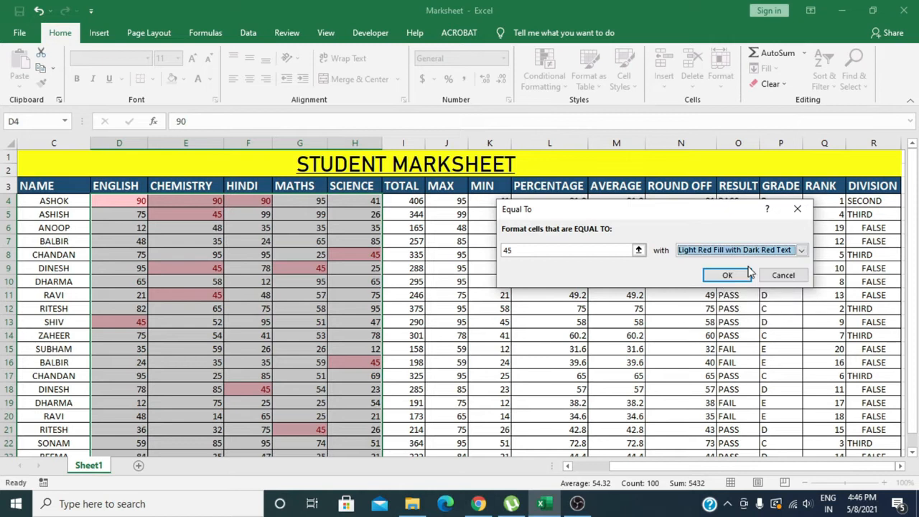
left_click(801, 250)
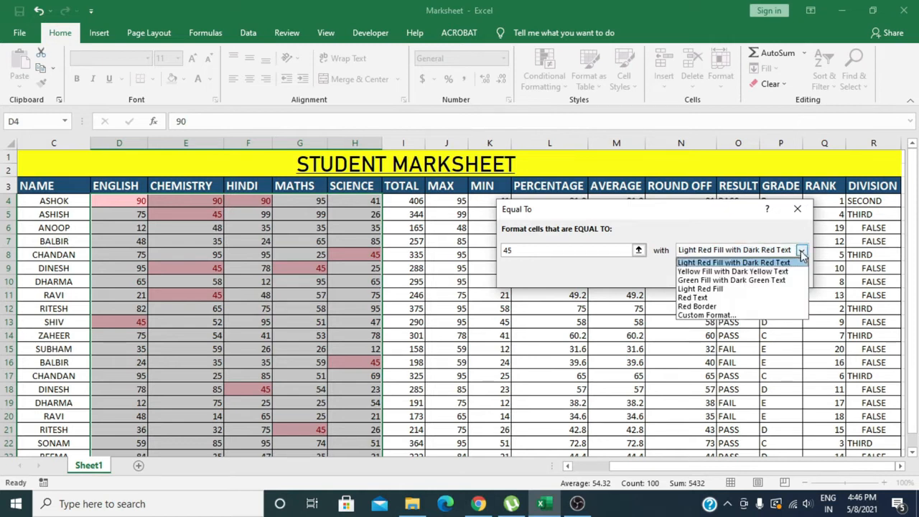
left_click(750, 271)
left_click(731, 278)
left_click(463, 348)
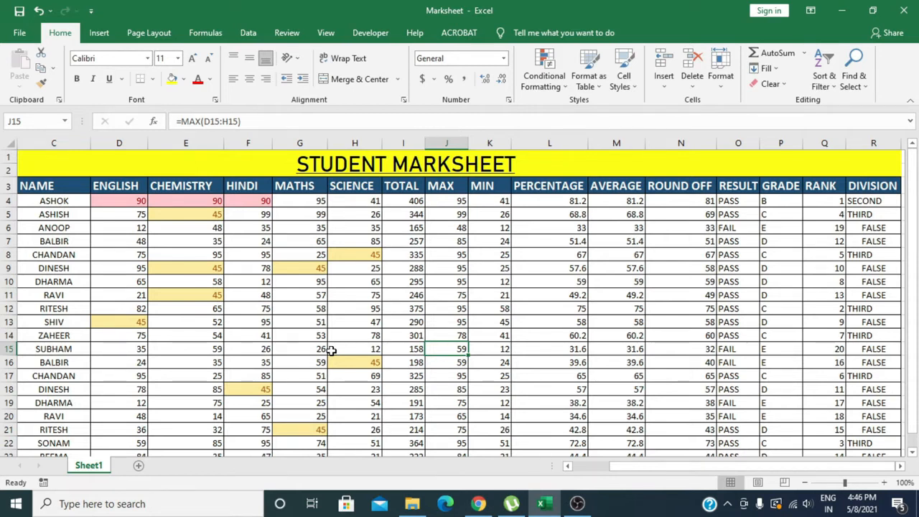
Undo both Equal To rules on the subject marks.
left_click(567, 91)
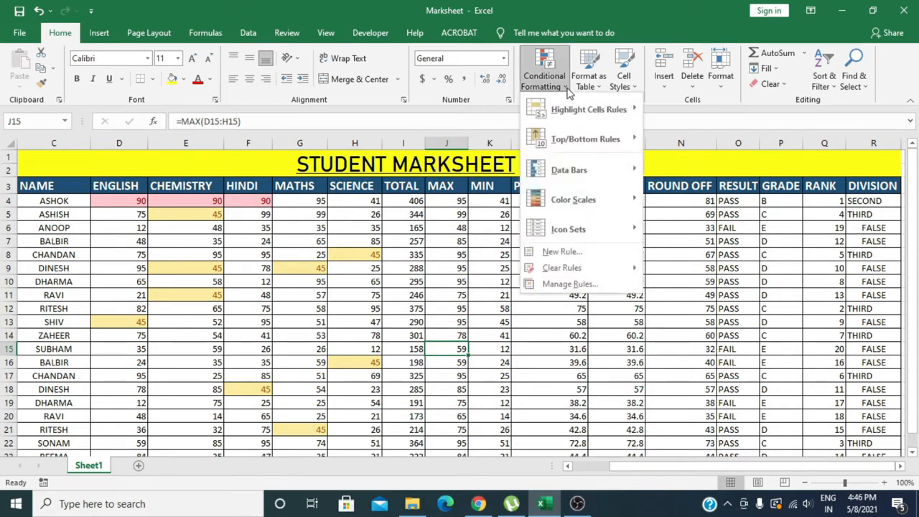
left_click(287, 393)
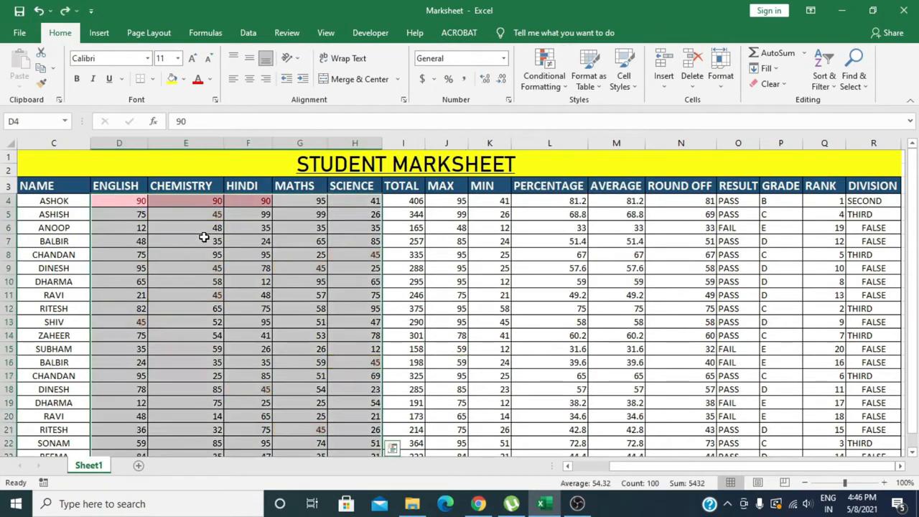
left_click(544, 79)
mouse_move(574, 111)
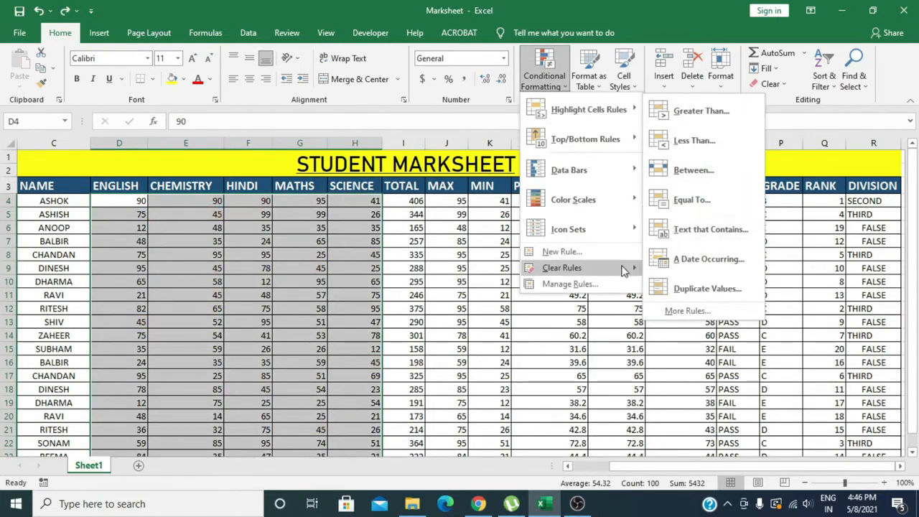
left_click(457, 325)
Highlight cells in the NAME column containing the row 13 student's name with Light Red Fill with Dark Red Text.
left_click(41, 145)
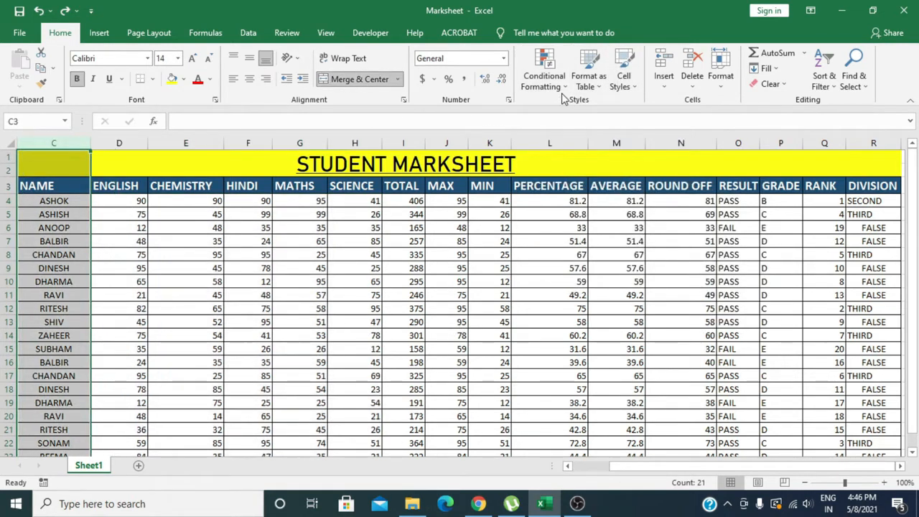
left_click(545, 76)
mouse_move(625, 108)
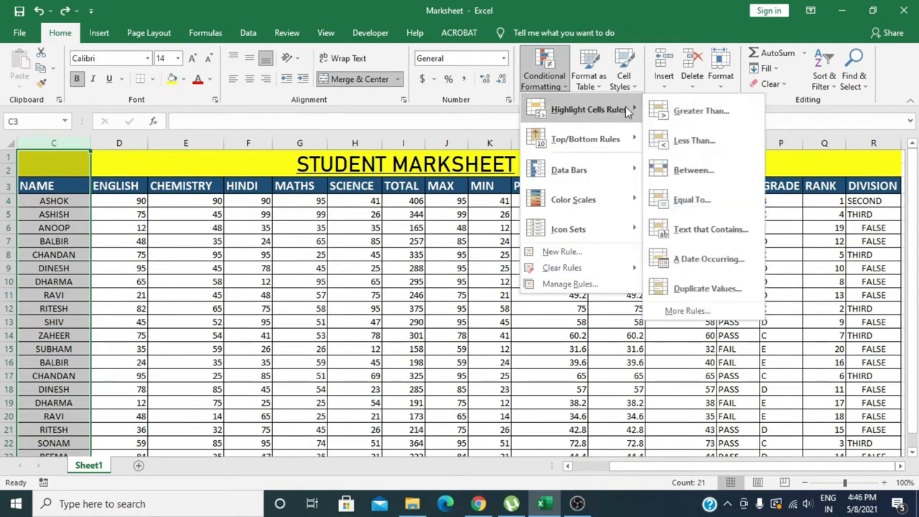
left_click(704, 228)
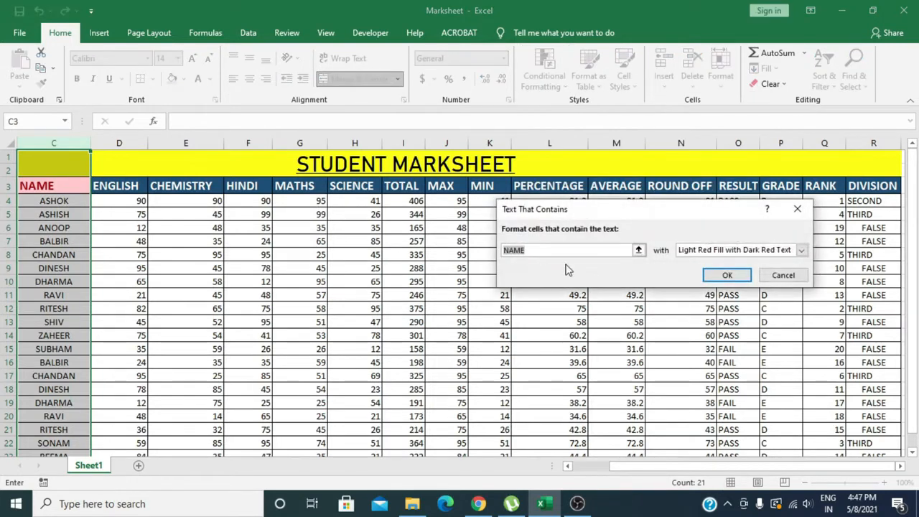
key("BackSpace")
type("S")
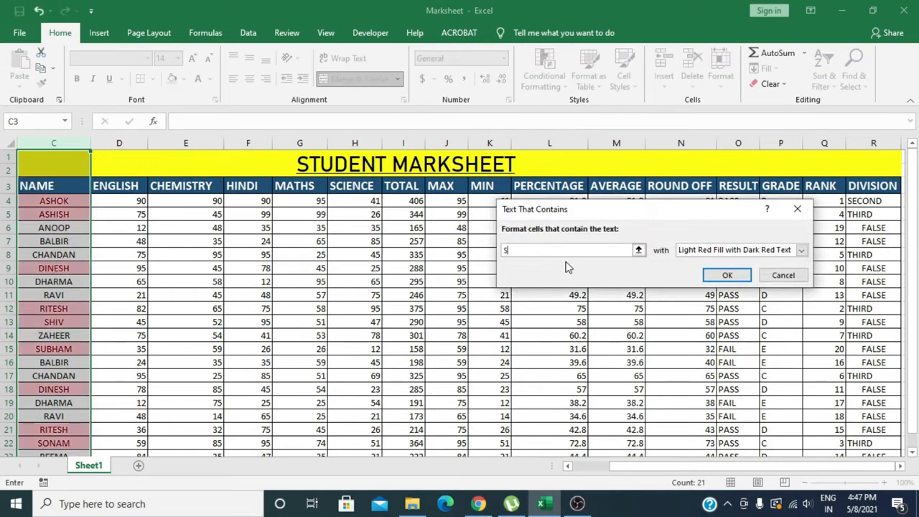
type("HIV")
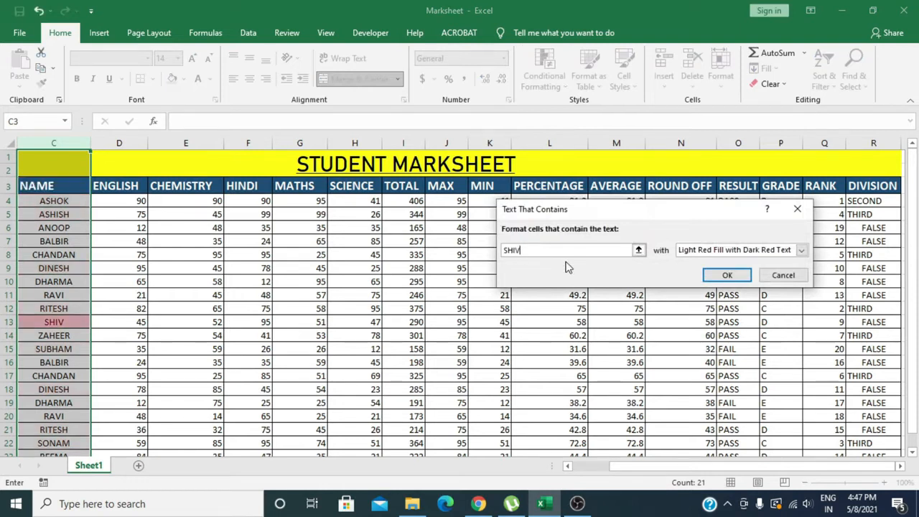
left_click(727, 275)
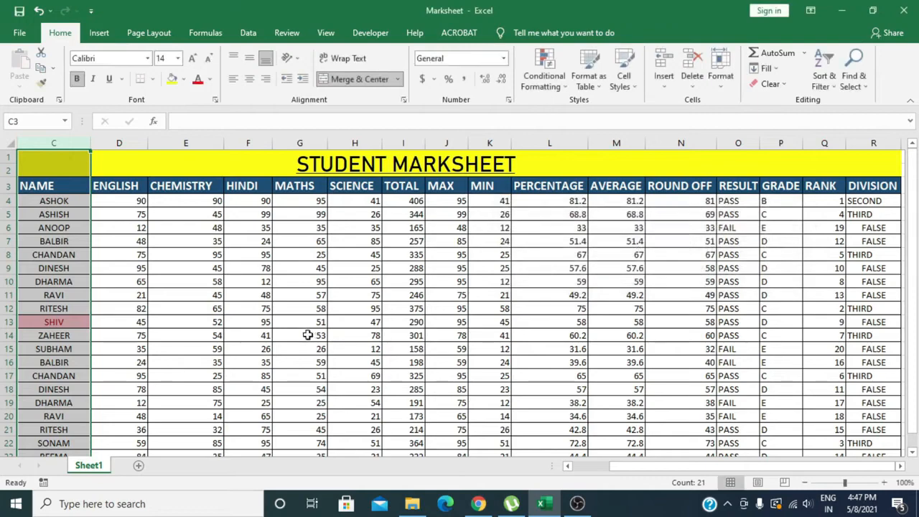
scroll(133, 324, "down", 4)
scroll(134, 324, "up", 4)
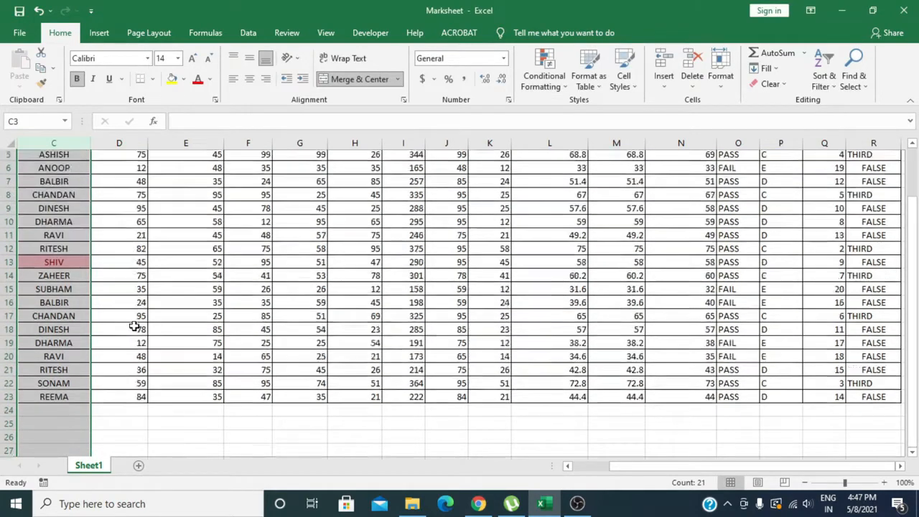
left_click(135, 349)
scroll(10, 316, "down", 3)
scroll(22, 314, "up", 3)
scroll(23, 314, "up", 1)
Add a Text That Contains rule to the NAME column for the row 11 student's name with Light Red Fill with Dark Red Text.
left_click(50, 144)
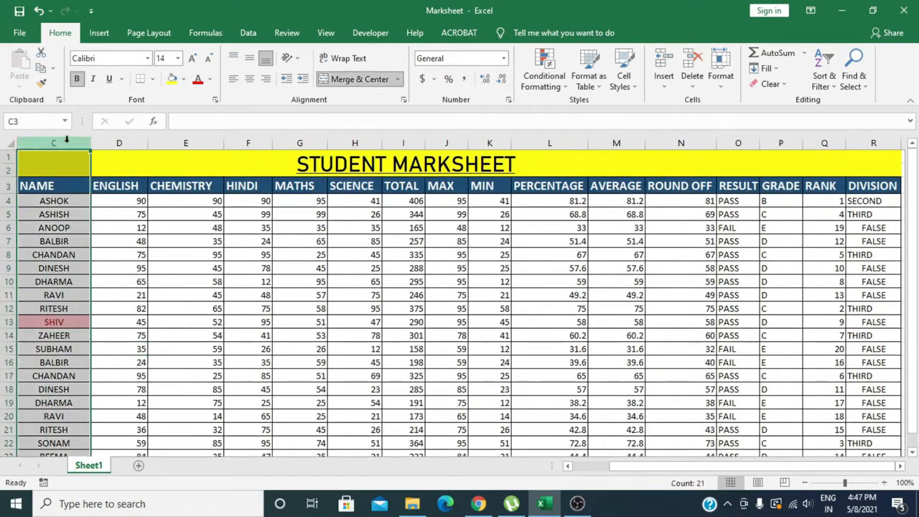
left_click(544, 78)
mouse_move(585, 109)
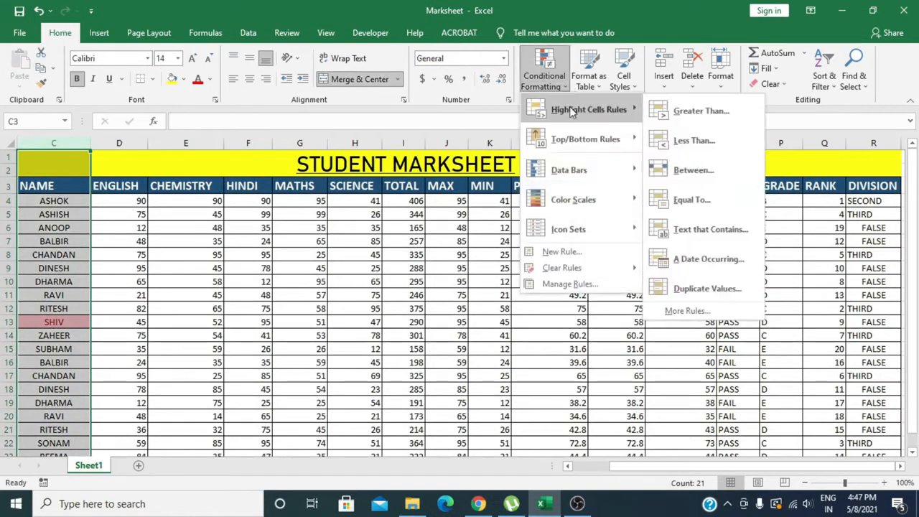
left_click(709, 229)
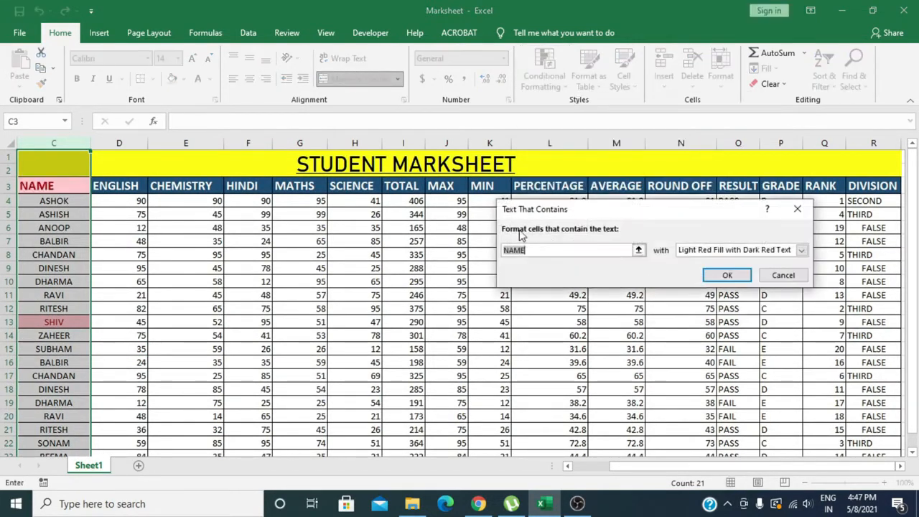
type("R")
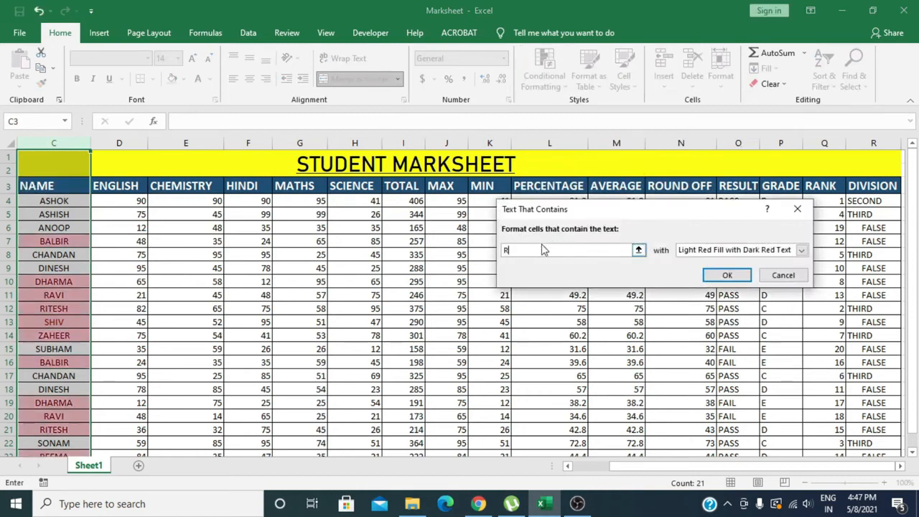
type("AVI")
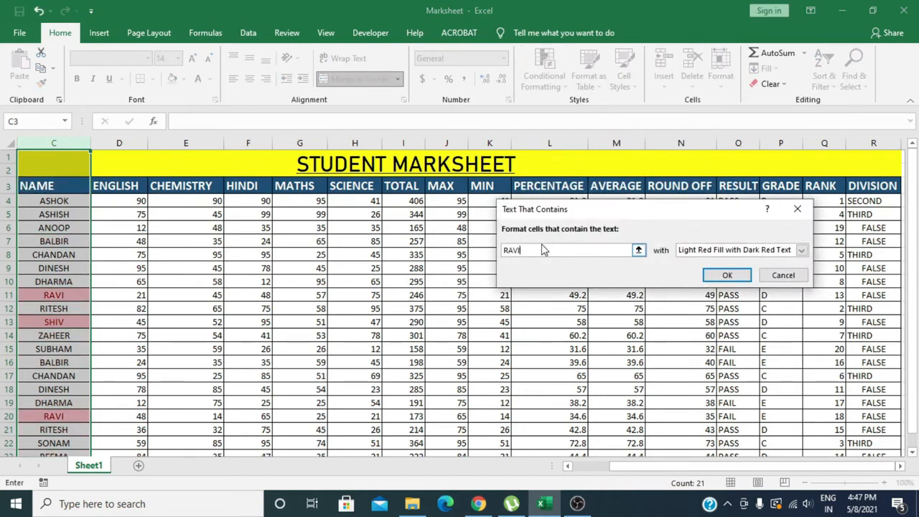
left_click(727, 275)
left_click(334, 335)
scroll(197, 369, "down", 1)
scroll(197, 369, "down", 1)
scroll(197, 369, "up", 2)
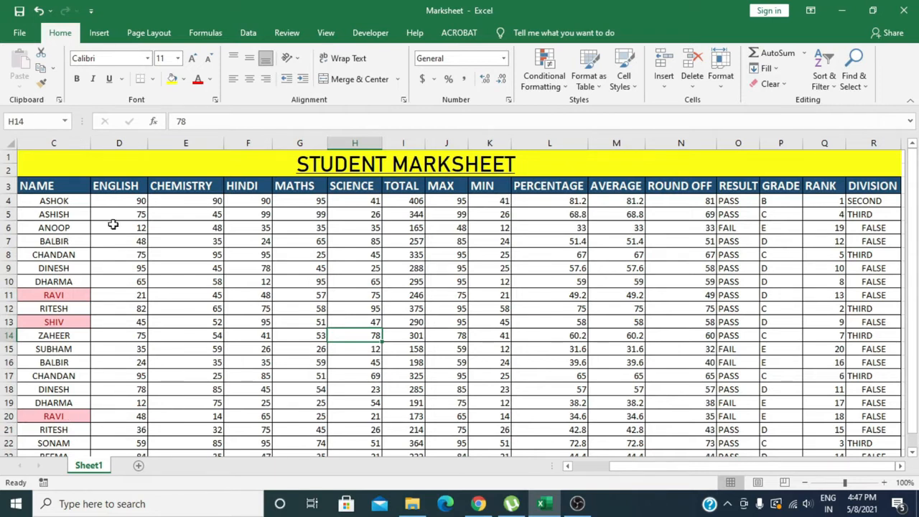
Add another Text That Contains rule for the row 11 student's name, using Green Fill with Dark Green Text.
left_click(53, 143)
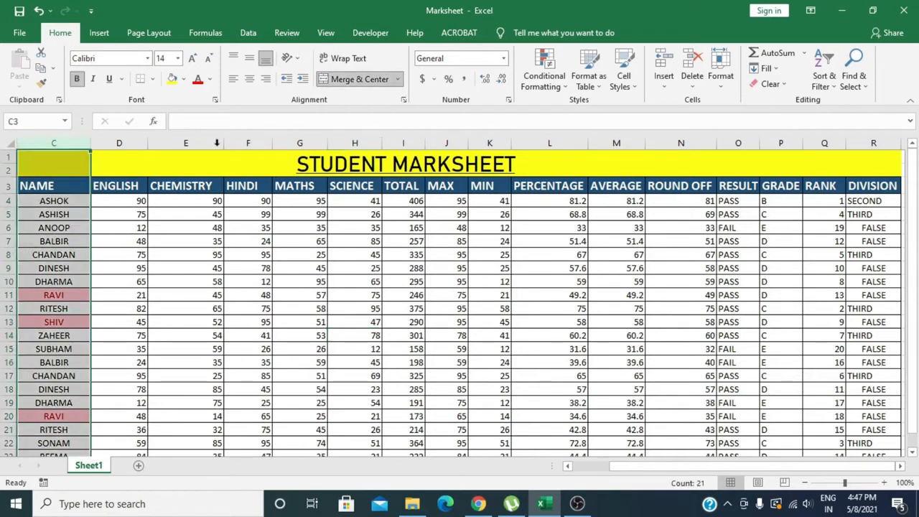
left_click(557, 87)
mouse_move(567, 151)
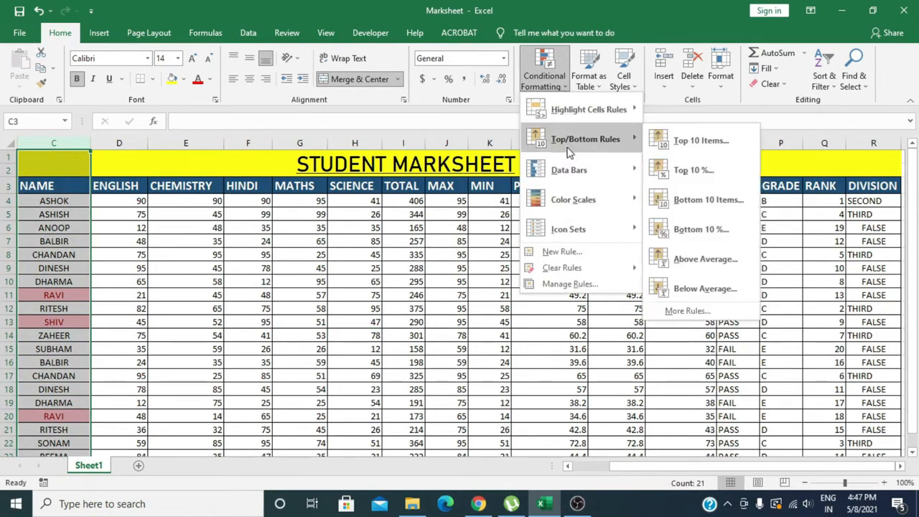
mouse_move(582, 111)
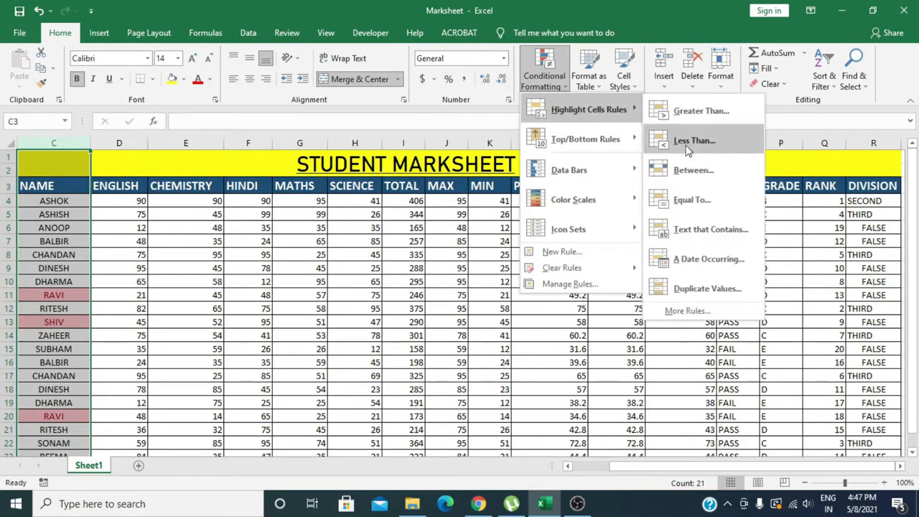
left_click(711, 230)
key("BackSpace")
type("RA")
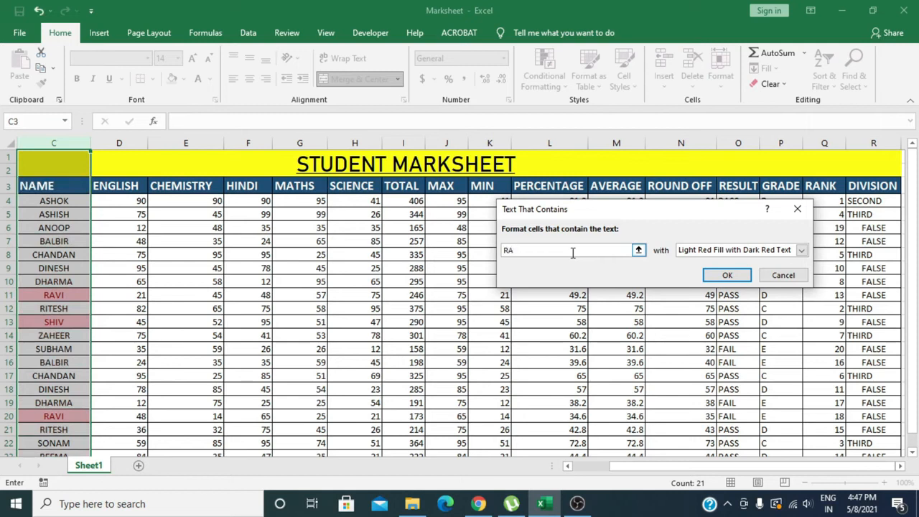
type("VI")
left_click(802, 250)
left_click(732, 280)
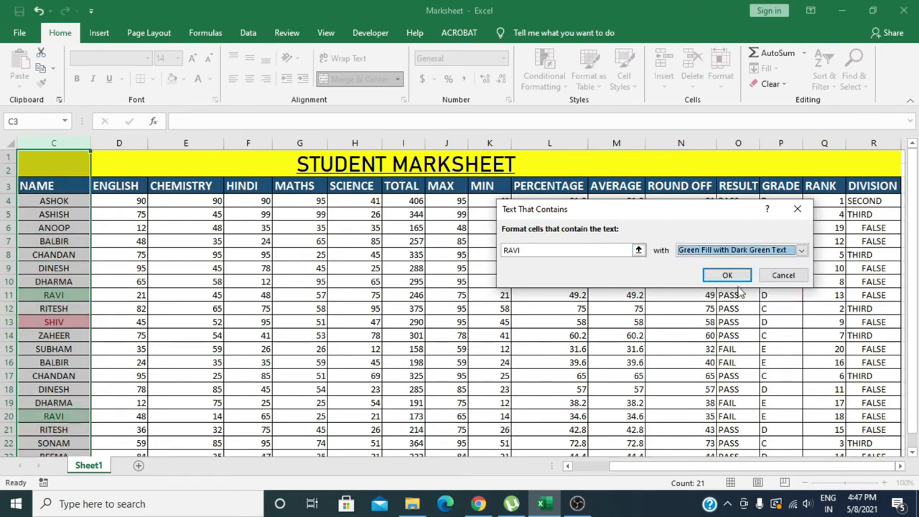
left_click(727, 275)
left_click(313, 393)
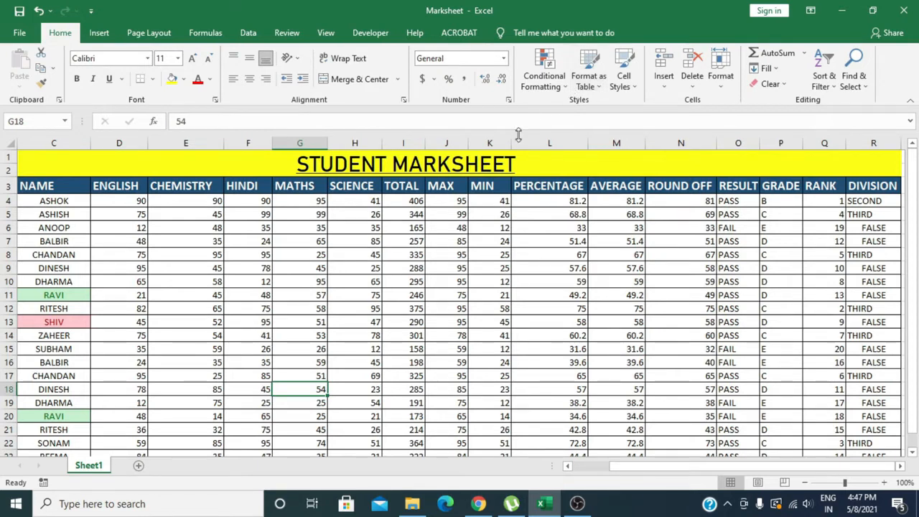
Undo the three Text That Contains rules on the NAME column.
key("ctrl+z")
key("ctrl+z")
key("ctrl+z")
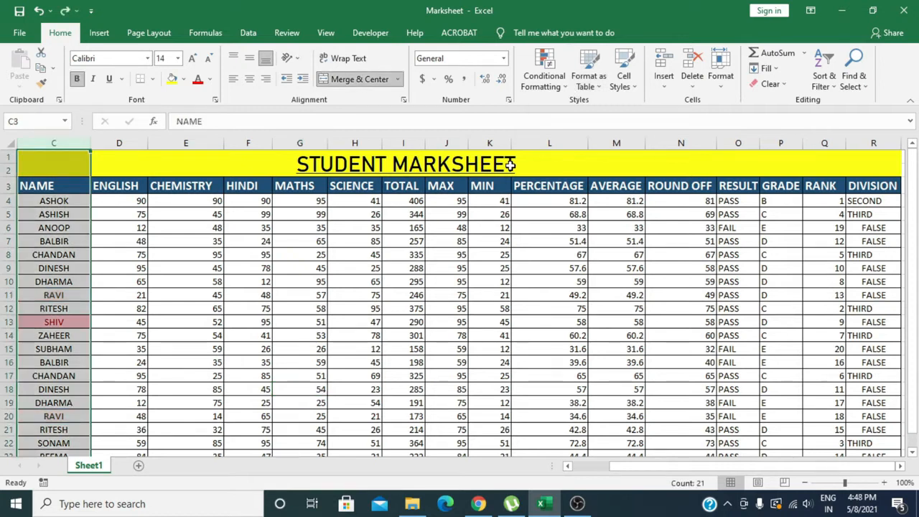
left_click(413, 323)
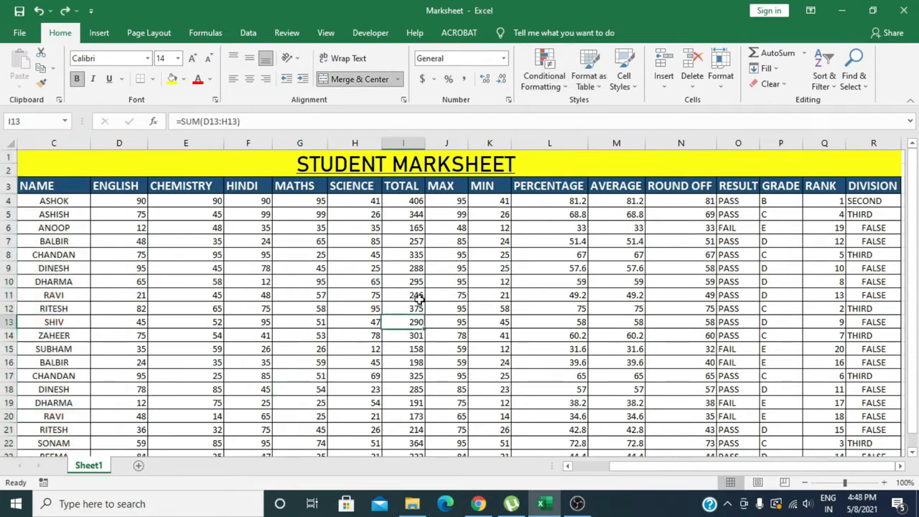
Highlight dates occurring Today in the DOJ column with Light Red Fill with Dark Red Text.
left_click(569, 91)
mouse_move(571, 111)
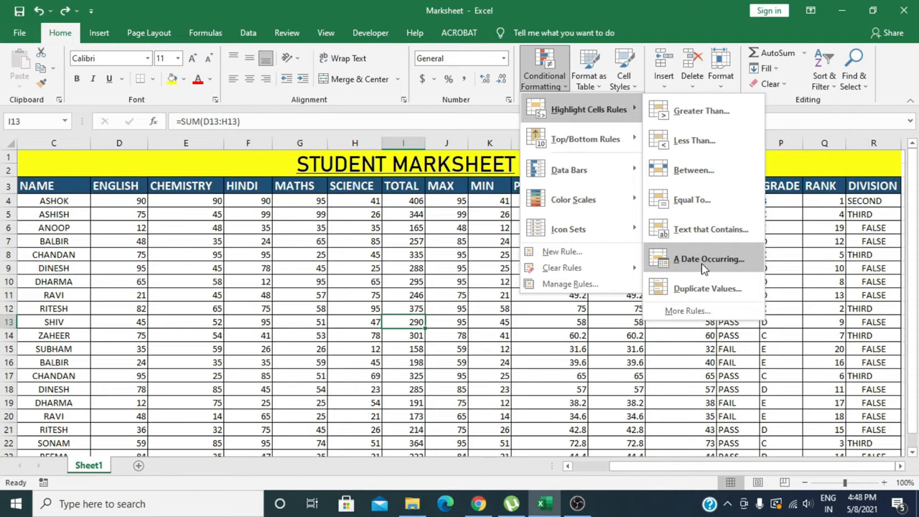
left_click(458, 388)
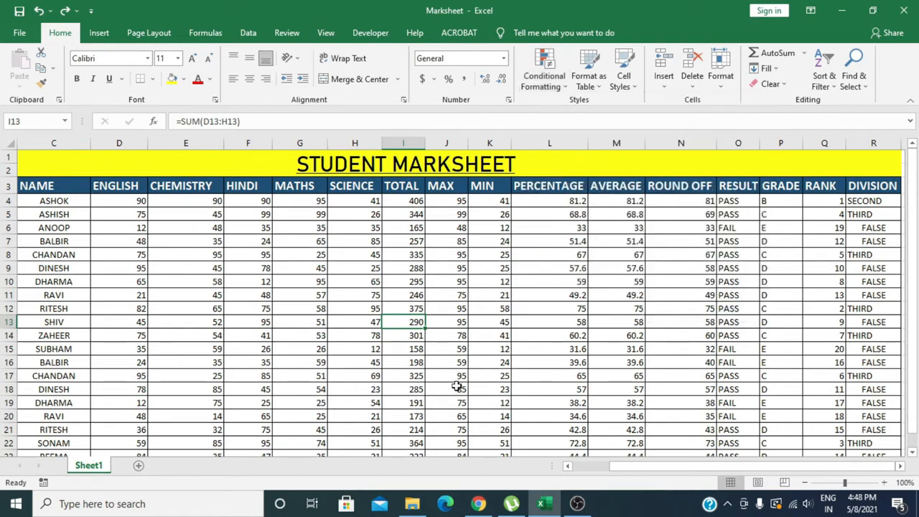
left_click_drag(653, 470, 611, 467)
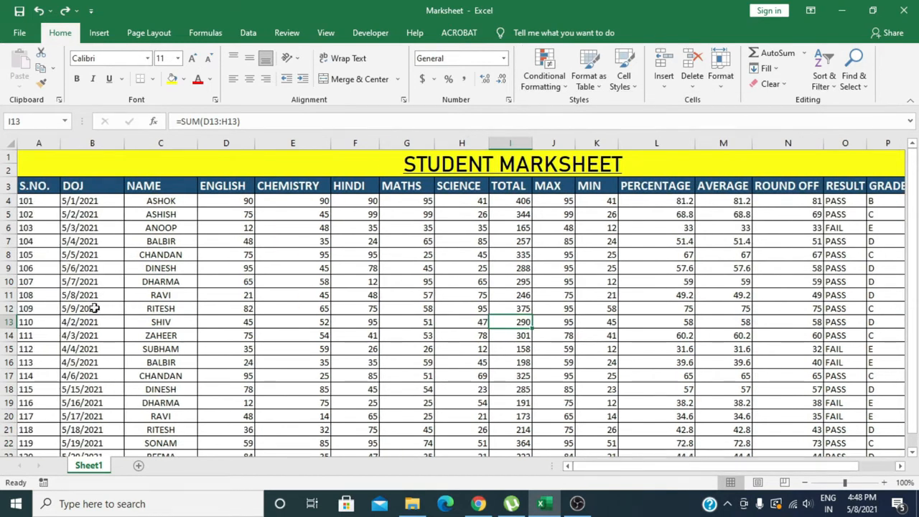
left_click(92, 143)
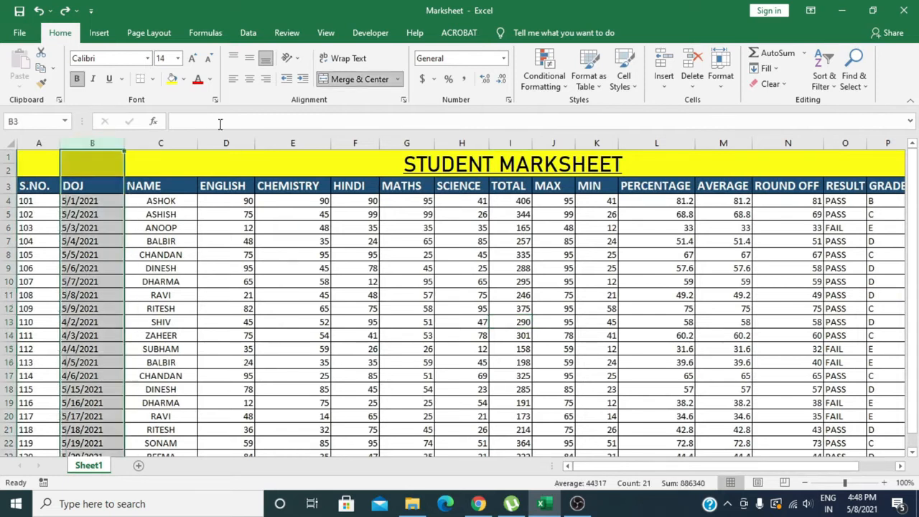
left_click(544, 72)
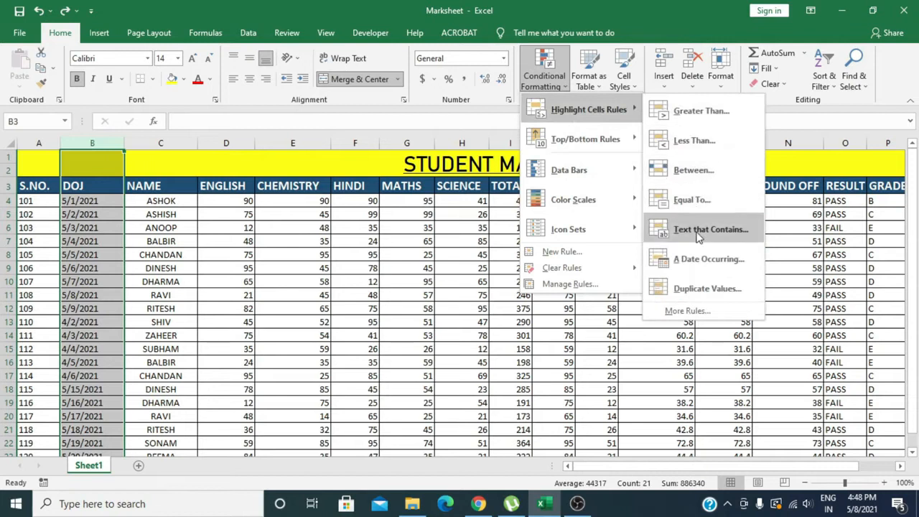
left_click(698, 260)
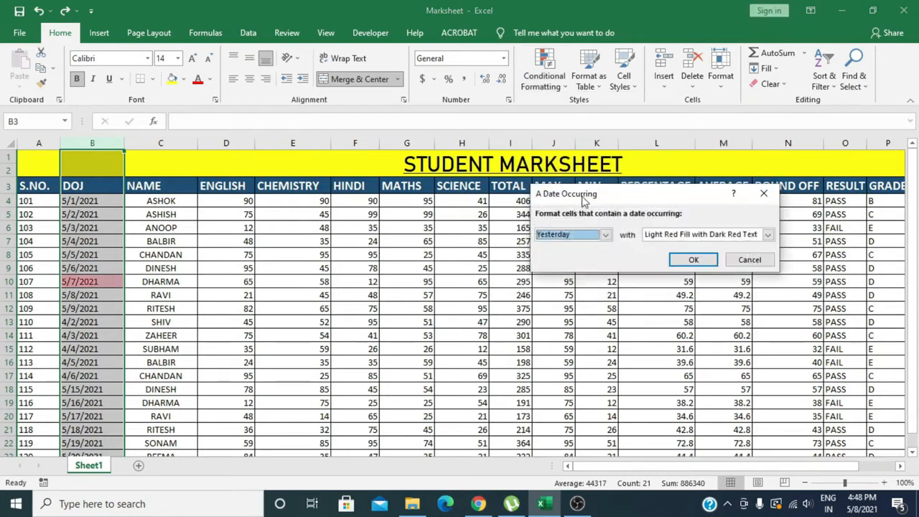
left_click_drag(583, 197, 499, 132)
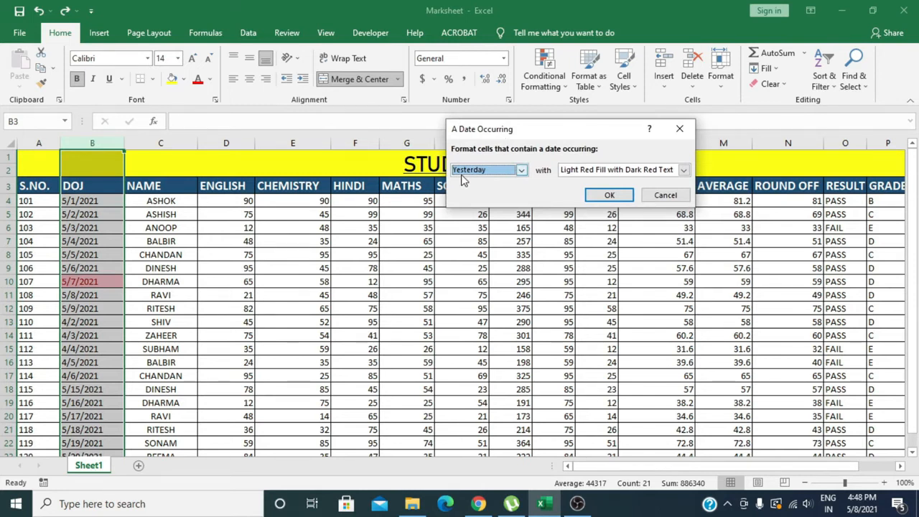
left_click(521, 170)
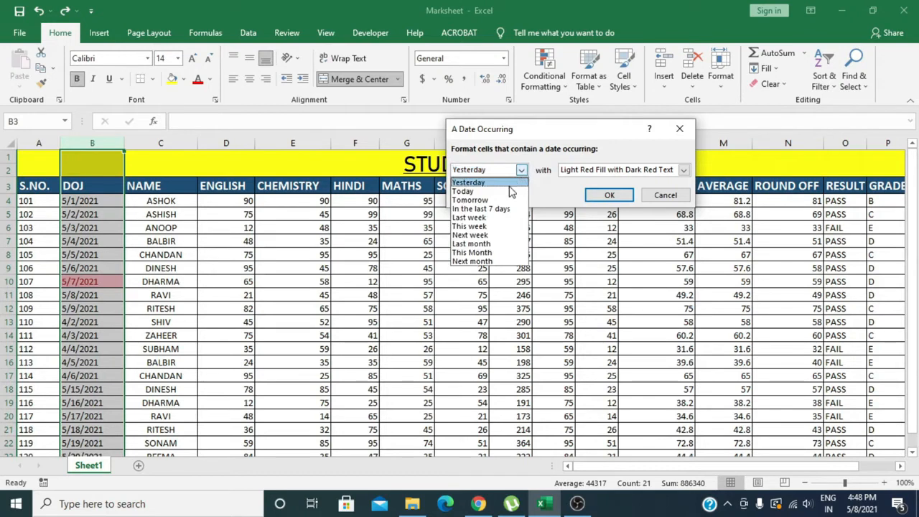
left_click(483, 192)
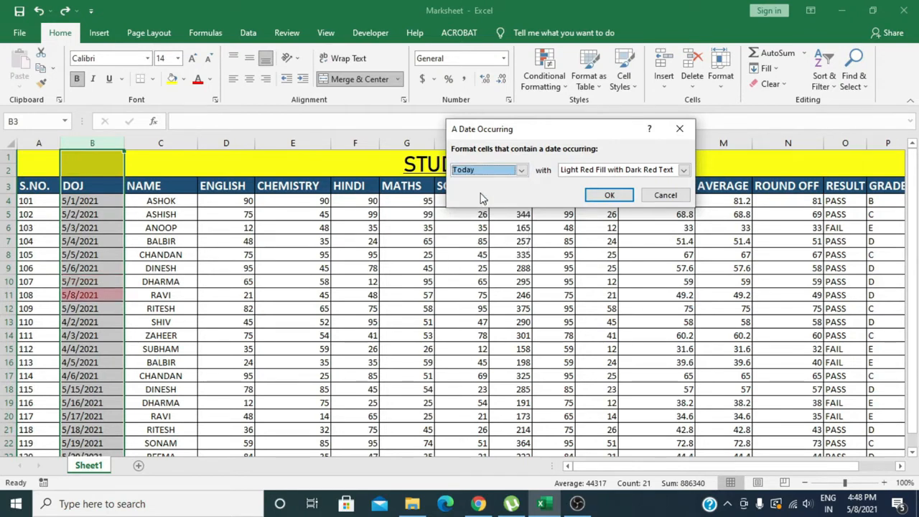
left_click(609, 196)
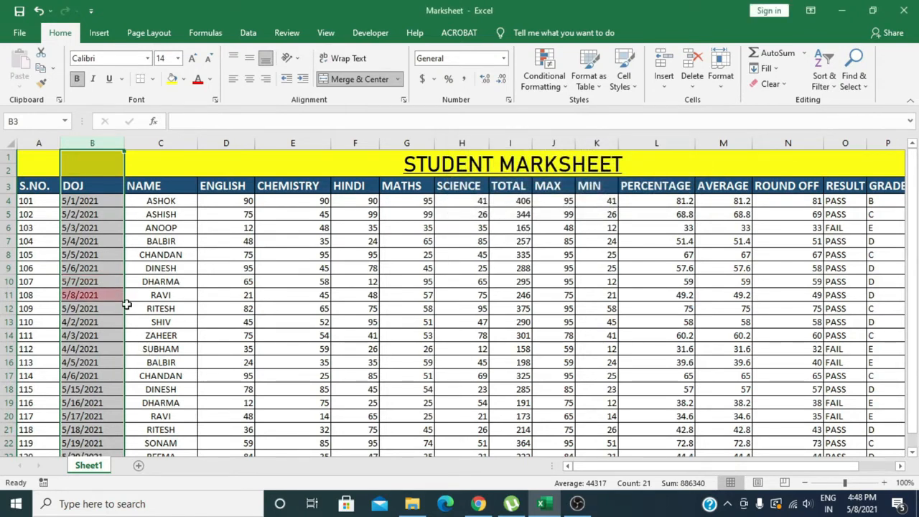
Set up a second A Date Occurring rule on the DOJ column for Last week and show its format choices.
left_click(568, 89)
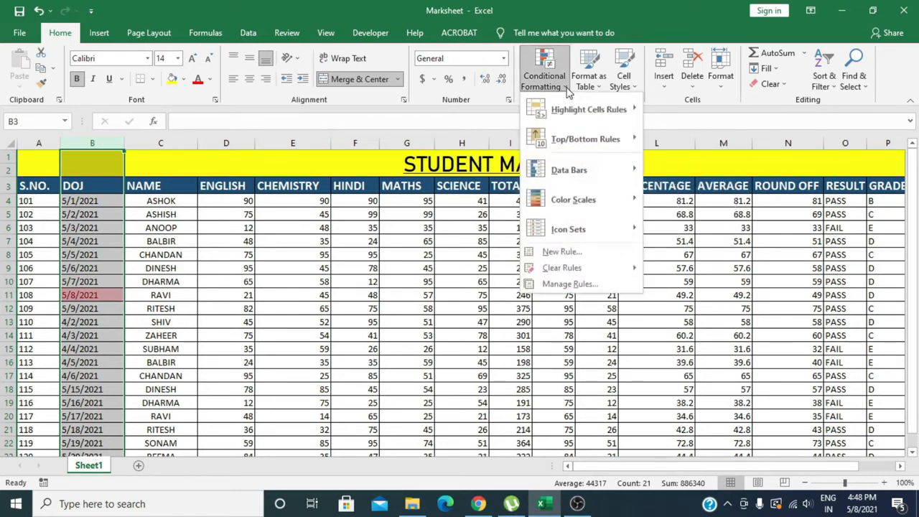
mouse_move(567, 113)
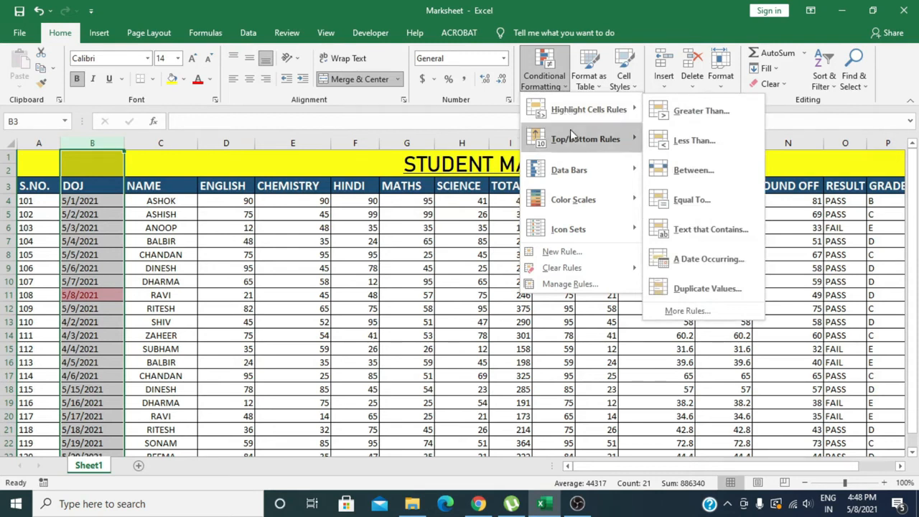
left_click(689, 266)
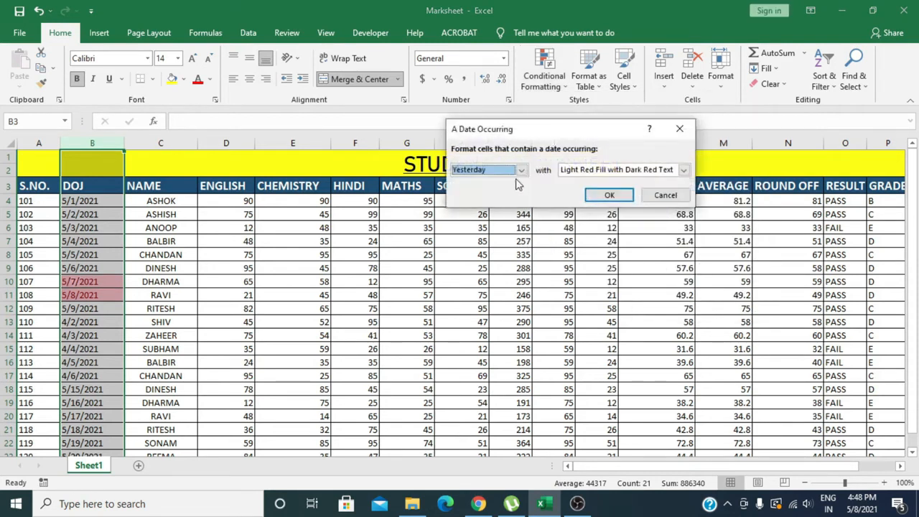
left_click(522, 170)
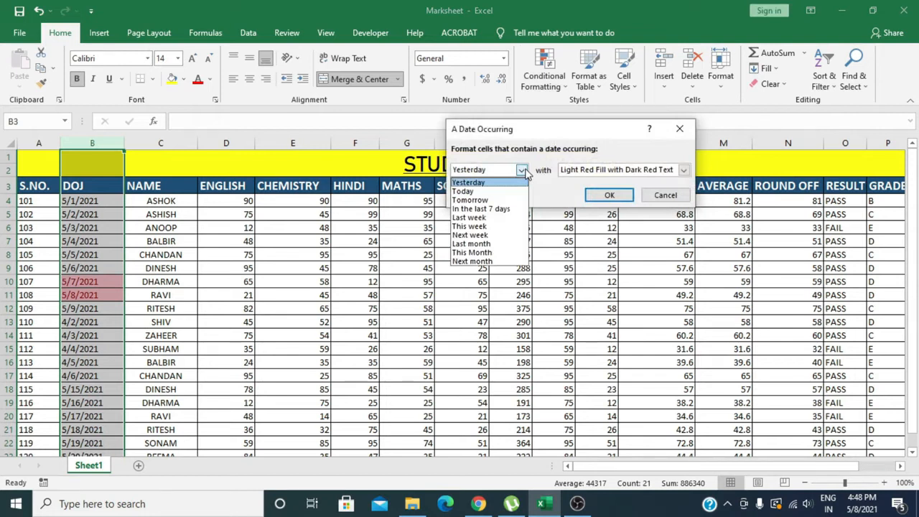
left_click(477, 217)
left_click(684, 170)
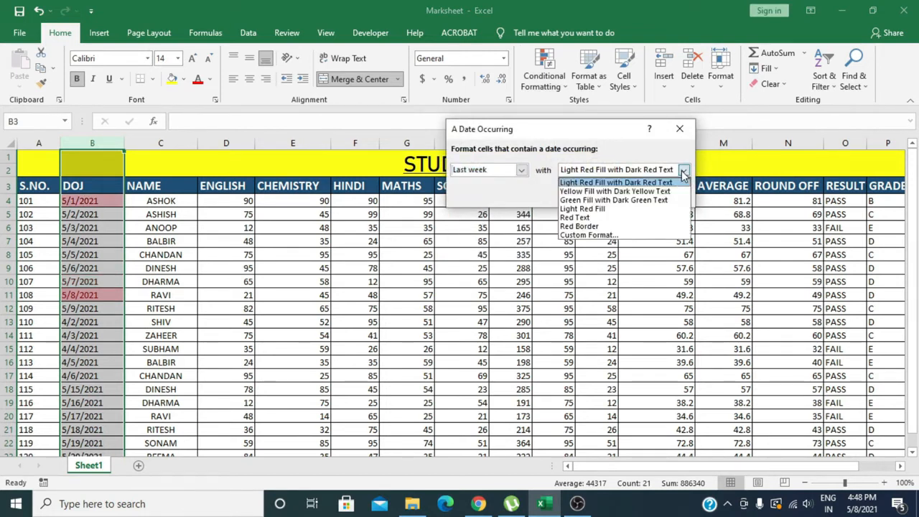
Highlight last week's dates in the DOJ column using Yellow Fill with Dark Yellow Text.
left_click(635, 192)
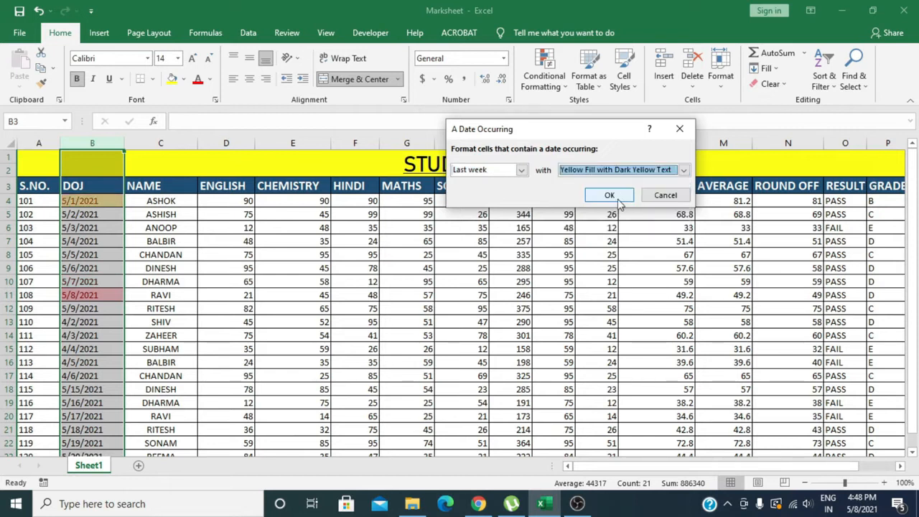
left_click(609, 195)
left_click(240, 324)
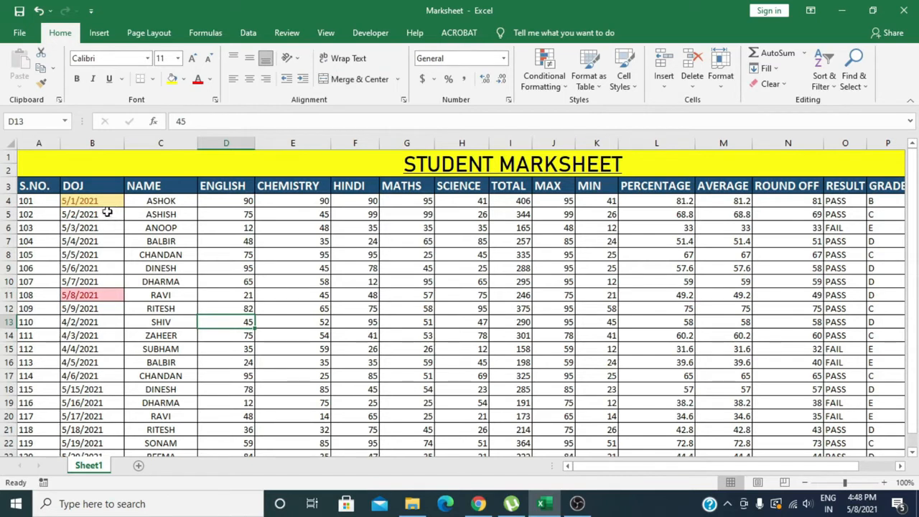
Undo the date-occurring highlights in the DOJ column.
left_click(82, 160)
key("ctrl+shift+Down")
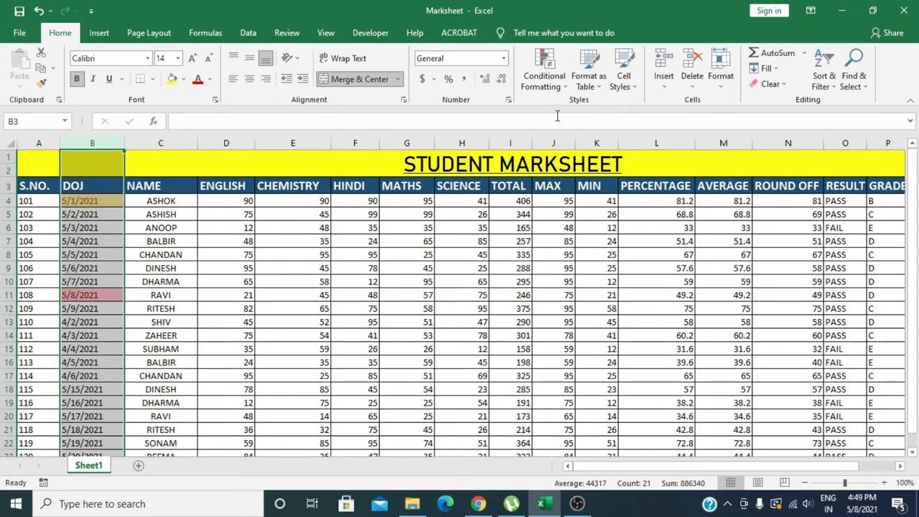
left_click(437, 309)
key("ctrl+z")
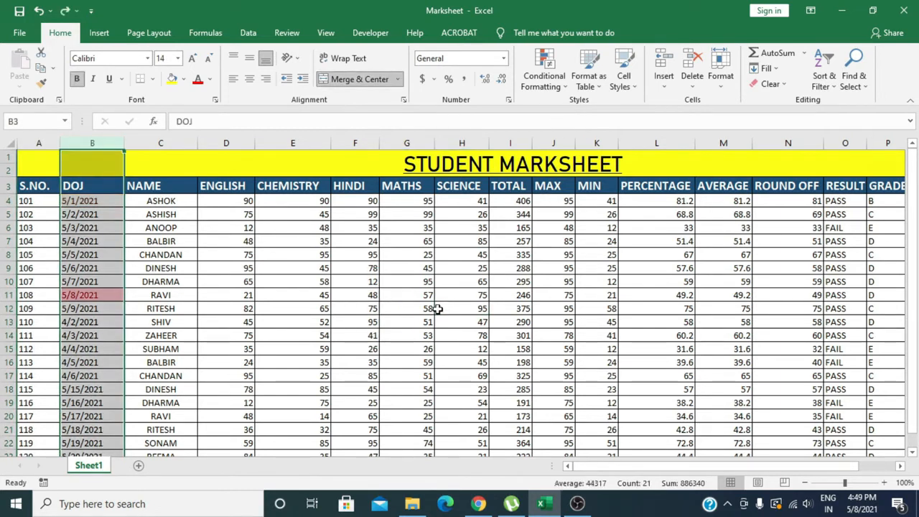
left_click(437, 309)
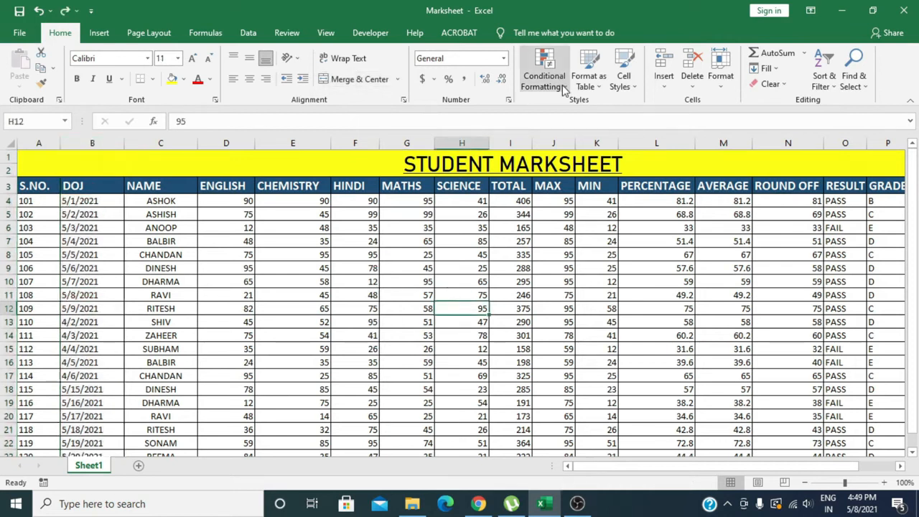
Highlight duplicate values in the NAME column using Light Red Fill with Dark Red Text.
left_click(562, 87)
mouse_move(567, 111)
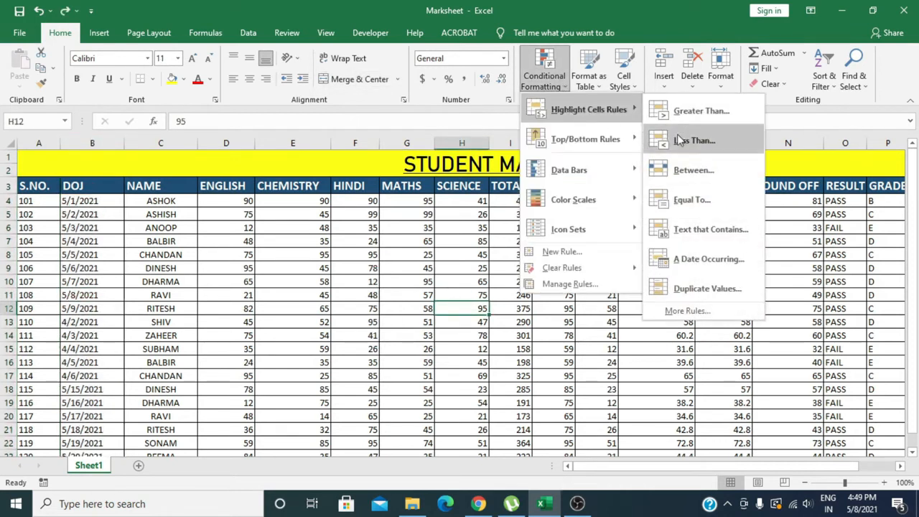
left_click(169, 145)
left_click(162, 143)
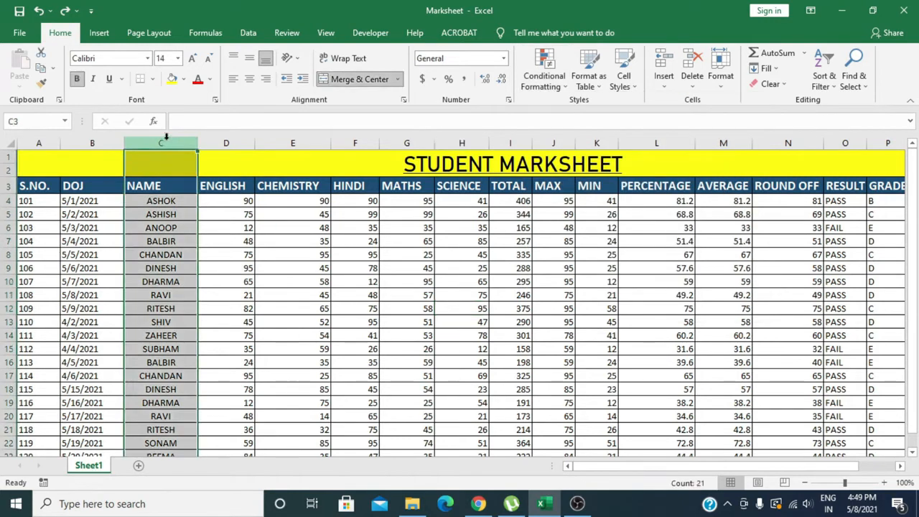
left_click(565, 88)
mouse_move(583, 111)
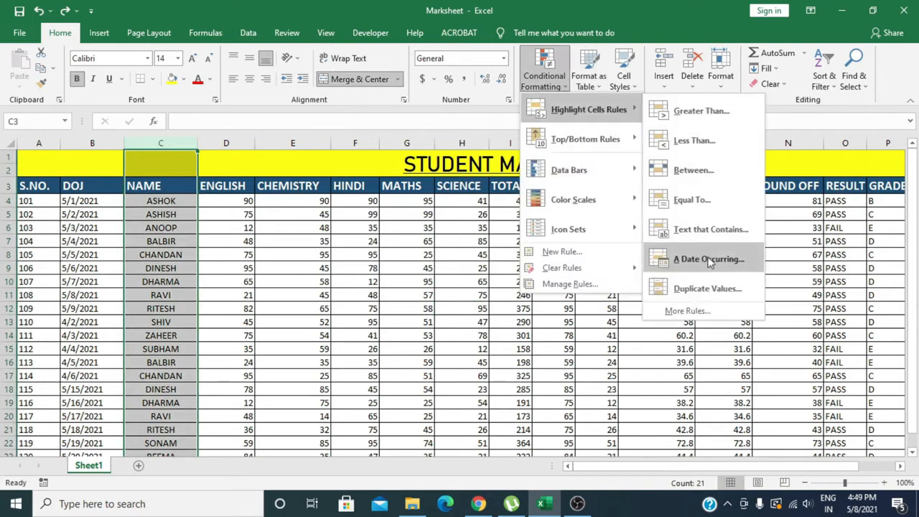
left_click(708, 288)
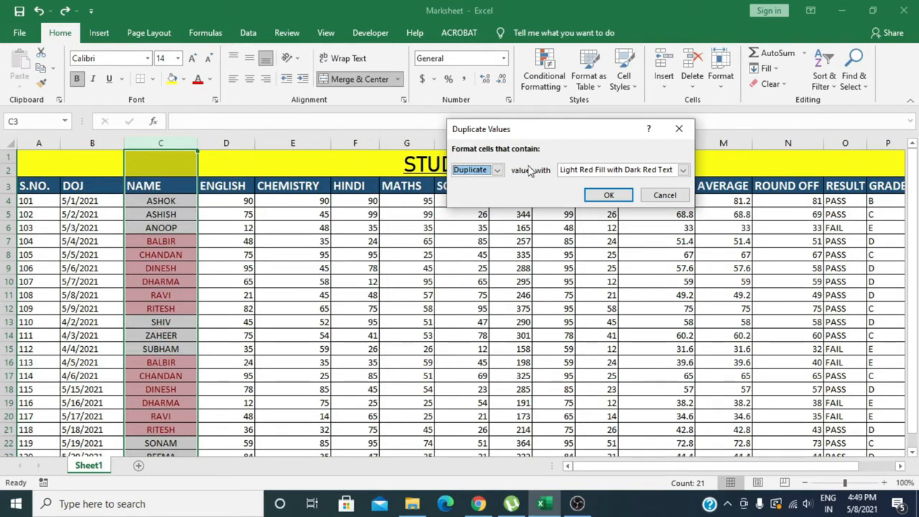
left_click(608, 196)
left_click(267, 271)
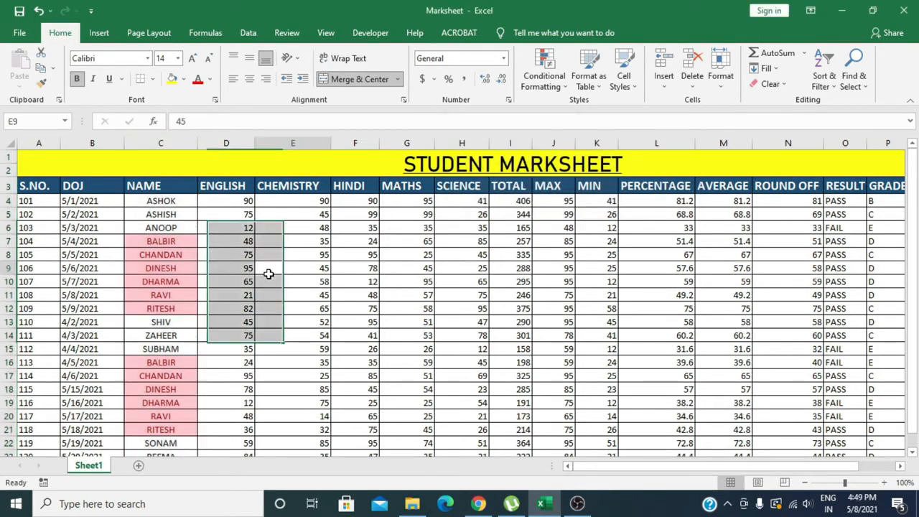
Undo the duplicate-value highlighting in the NAME column after checking the list.
scroll(174, 246, "down", 3)
scroll(176, 283, "up", 3)
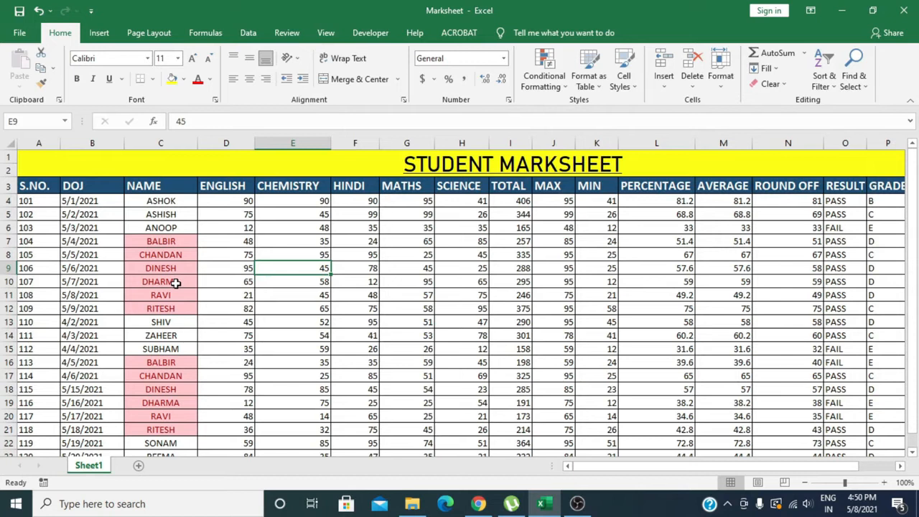
key("ctrl+z")
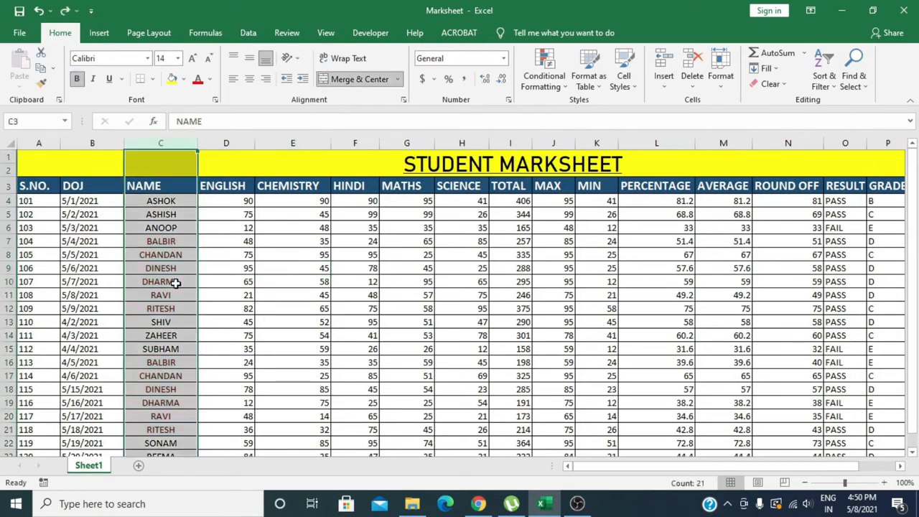
left_click(284, 279)
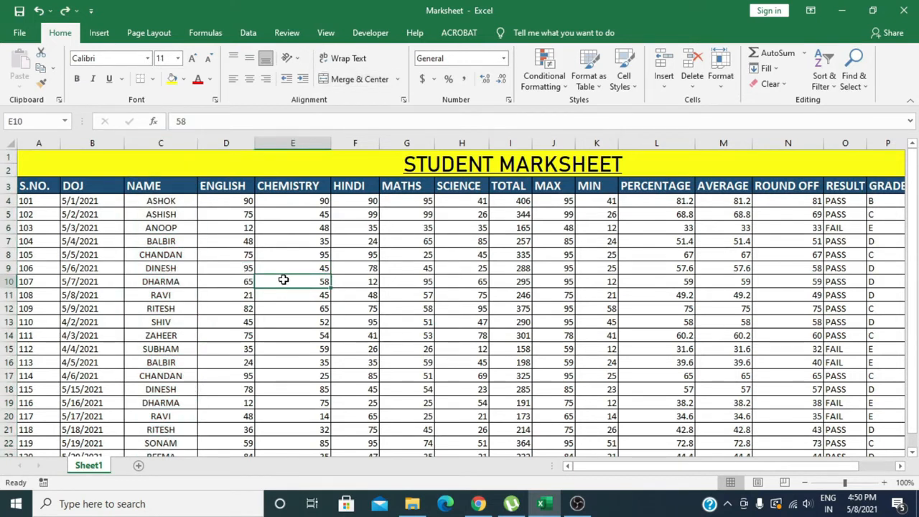
Highlight the top 10 items in the PERCENTAGE column using Light Red Fill with Dark Red Text.
left_click(565, 93)
mouse_move(575, 111)
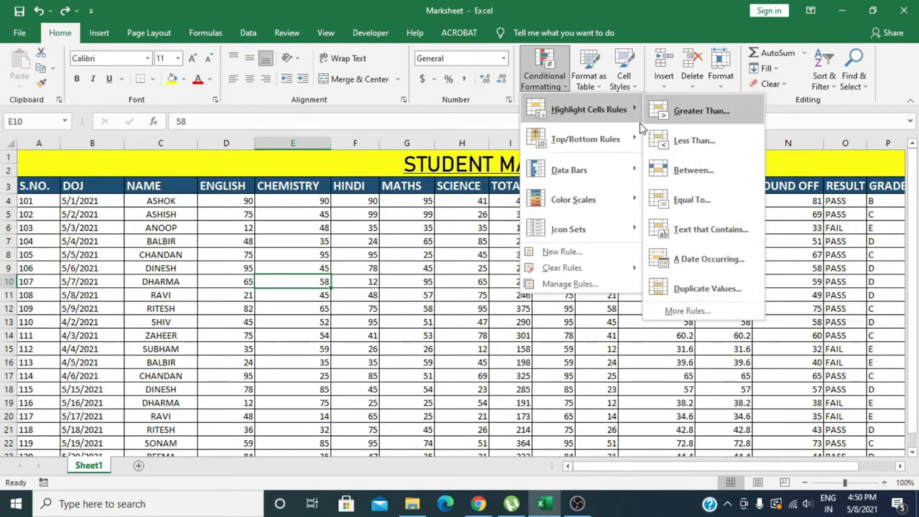
mouse_move(586, 140)
left_click(503, 316)
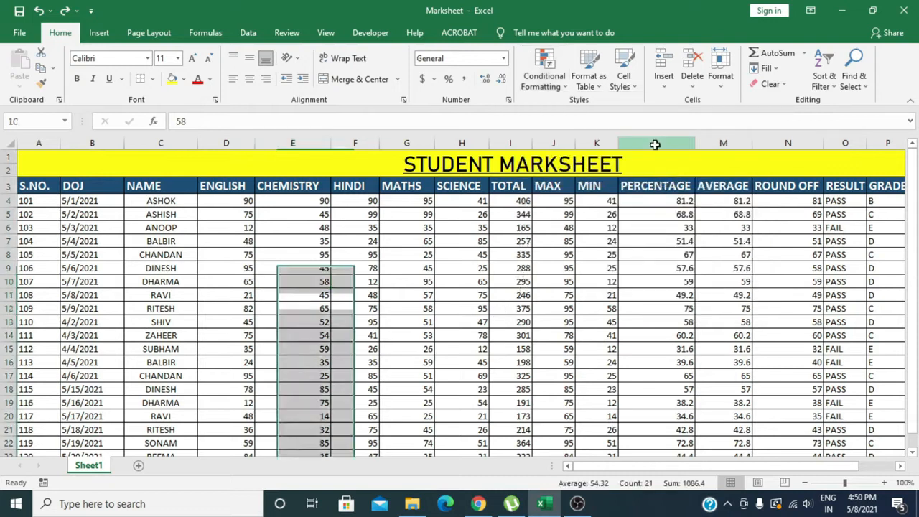
left_click(655, 142)
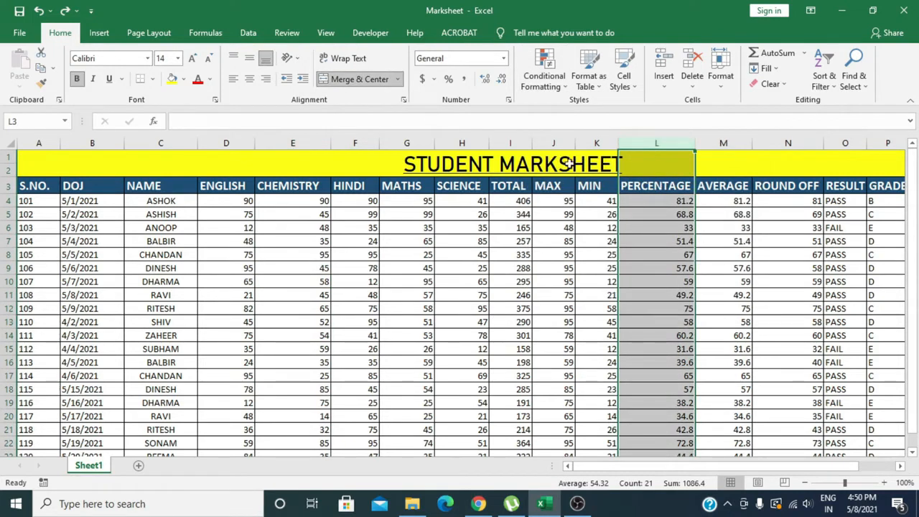
left_click(567, 88)
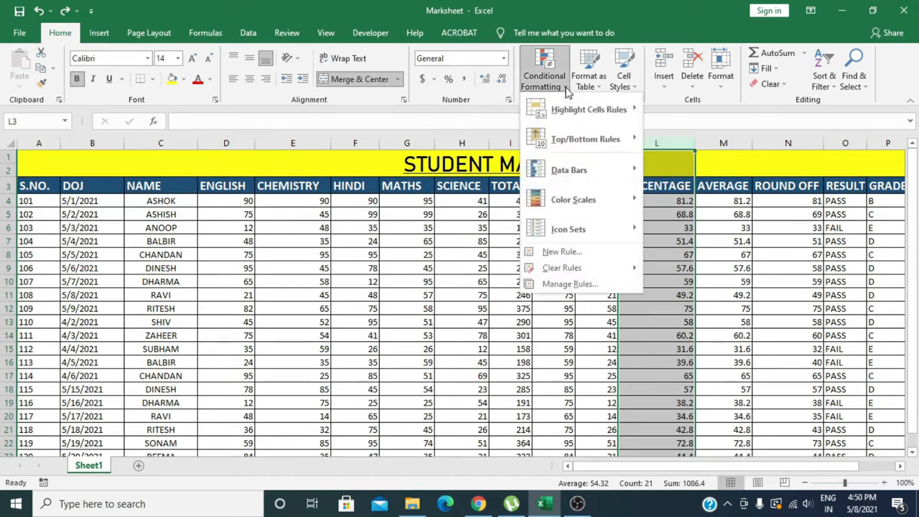
mouse_move(571, 139)
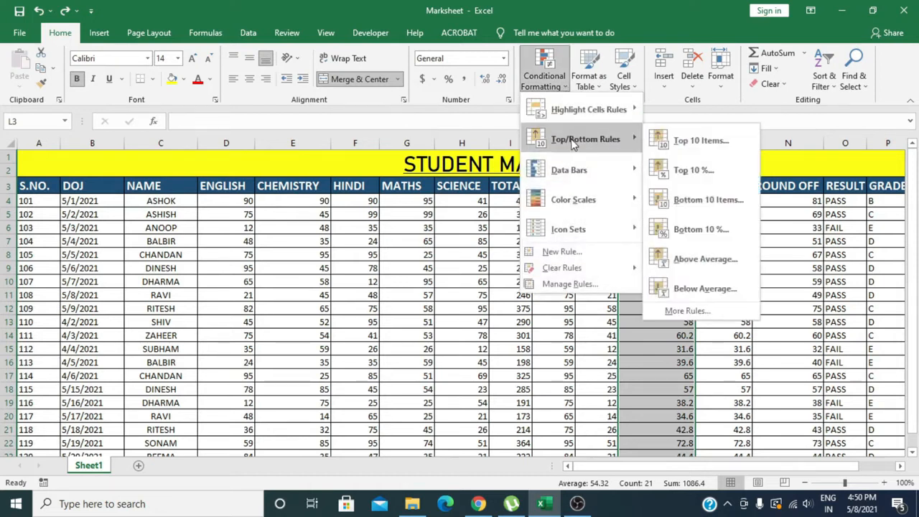
left_click(697, 141)
left_click_drag(593, 133, 368, 165)
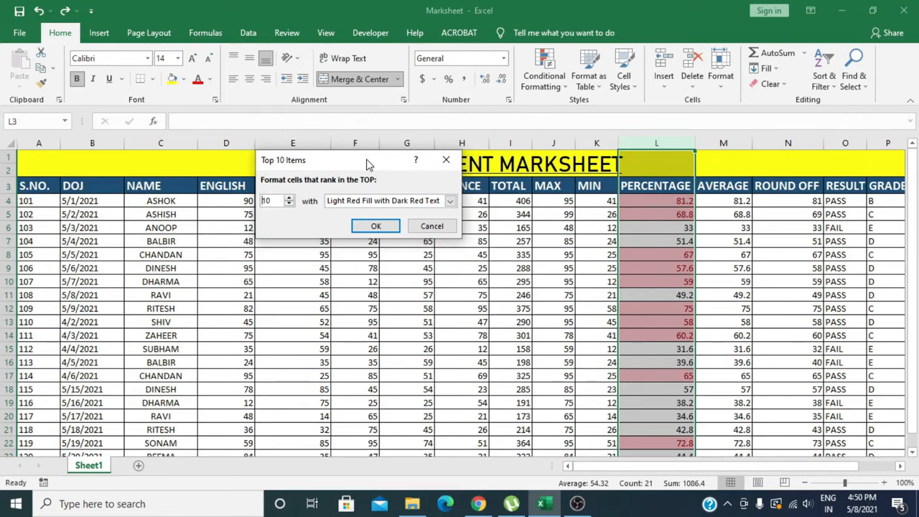
left_click(372, 226)
left_click(749, 256)
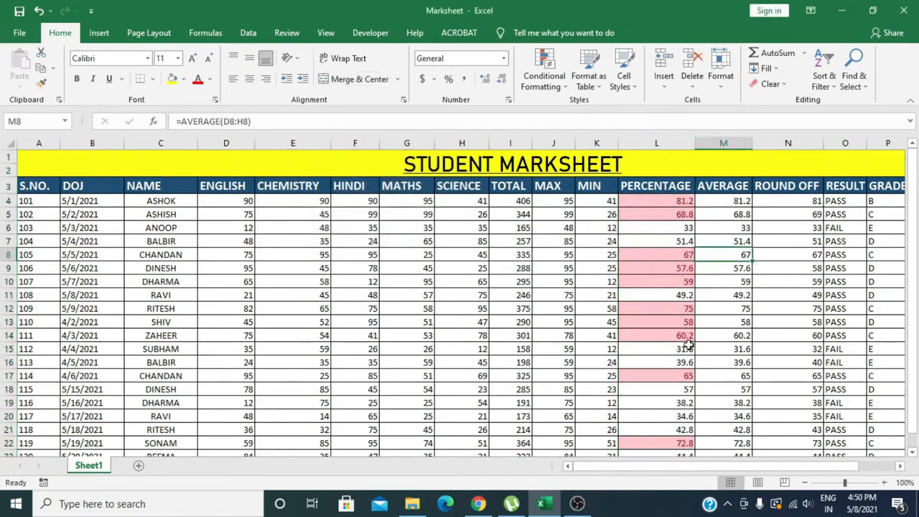
scroll(688, 388, "down", 2)
scroll(688, 388, "up", 2)
Highlight the top 10% of values in the PERCENTAGE column using Yellow Fill with Dark Yellow Text.
left_click(566, 85)
left_click(700, 187)
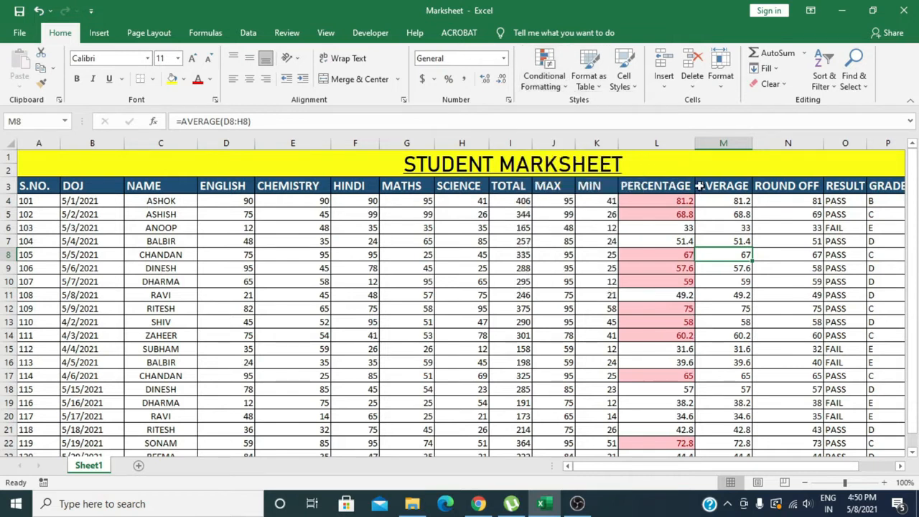
left_click(657, 141)
left_click(566, 84)
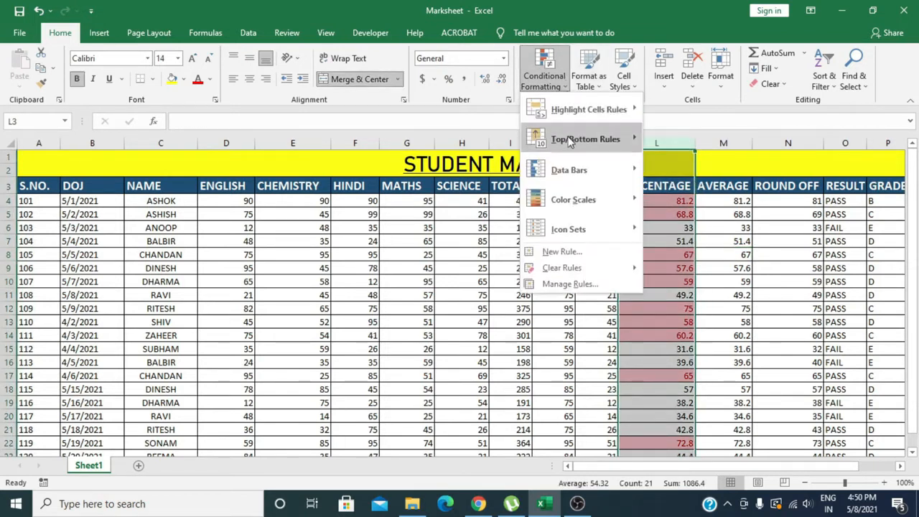
mouse_move(571, 141)
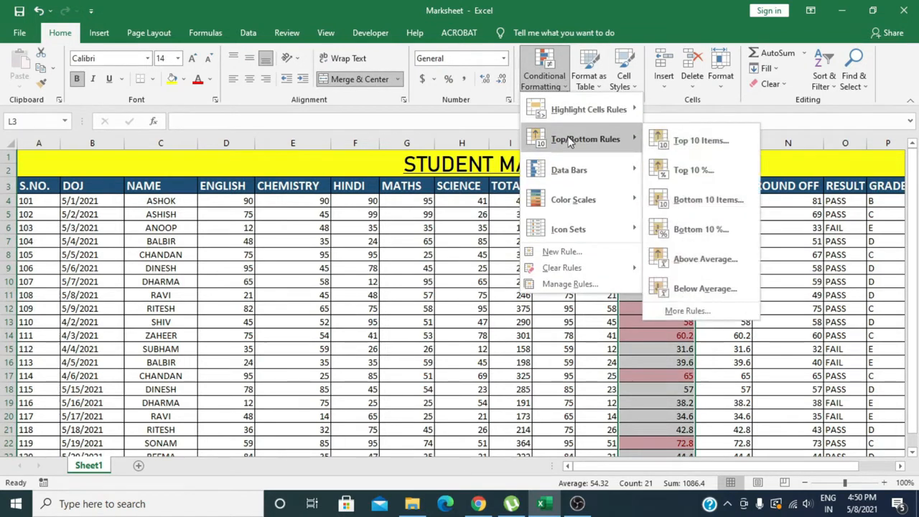
left_click(703, 172)
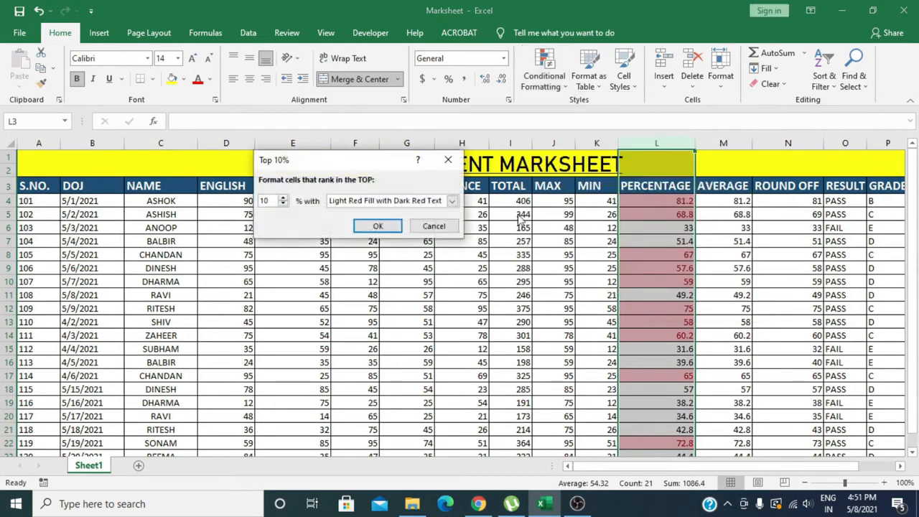
left_click(452, 201)
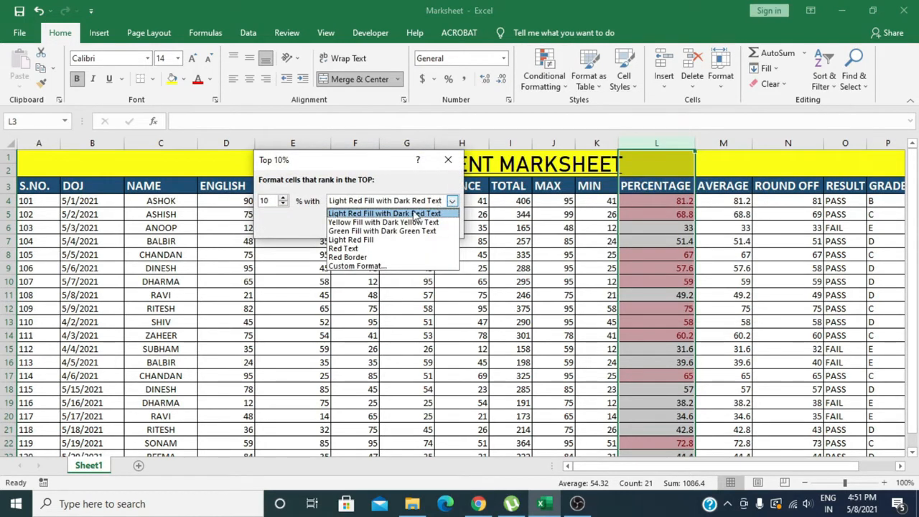
left_click(388, 222)
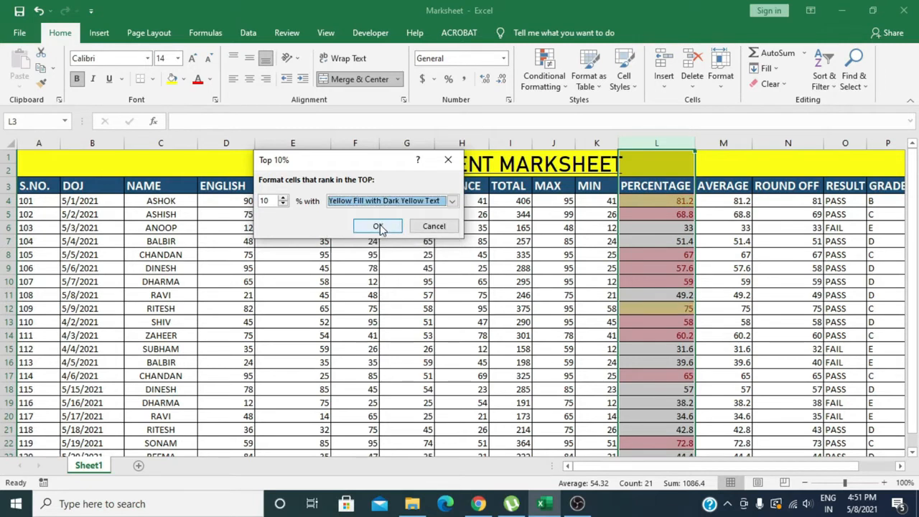
left_click(379, 226)
left_click(718, 321)
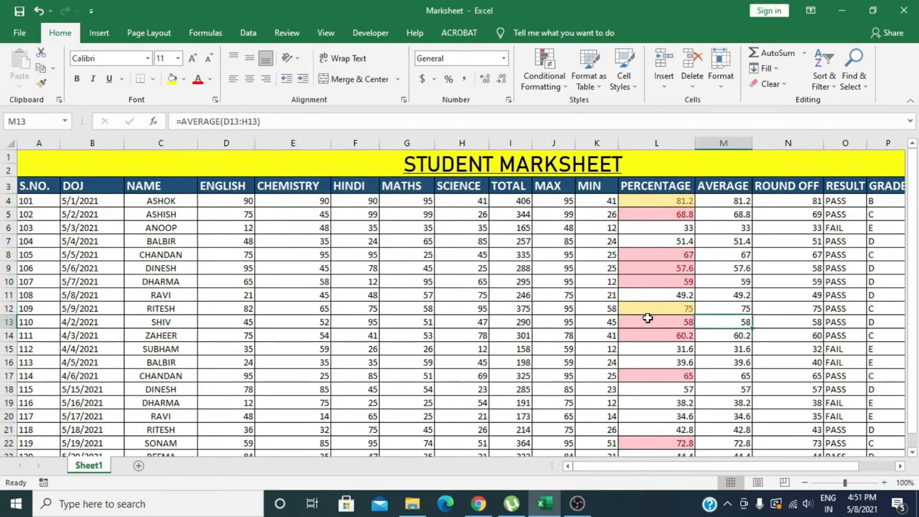
Highlight the bottom 10 items in the PERCENTAGE column using Green Fill with Dark Green Text.
left_click(654, 143)
left_click(545, 80)
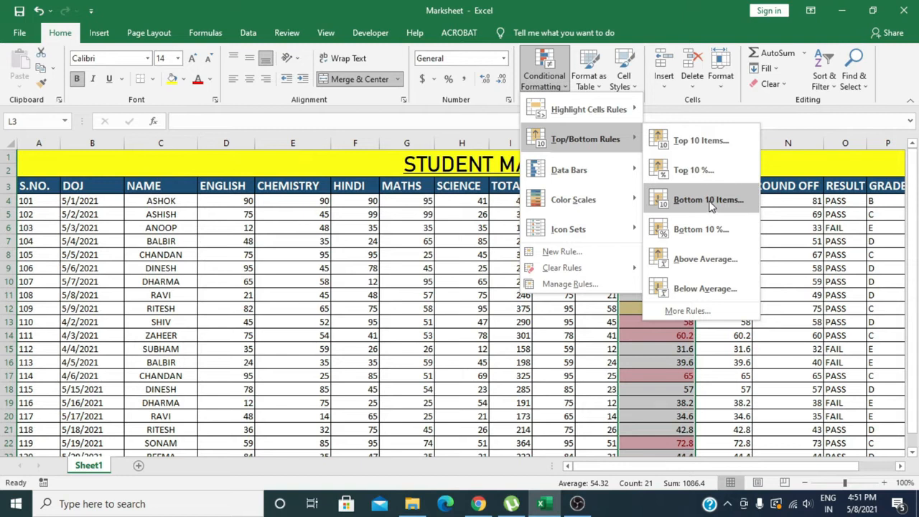
left_click(708, 200)
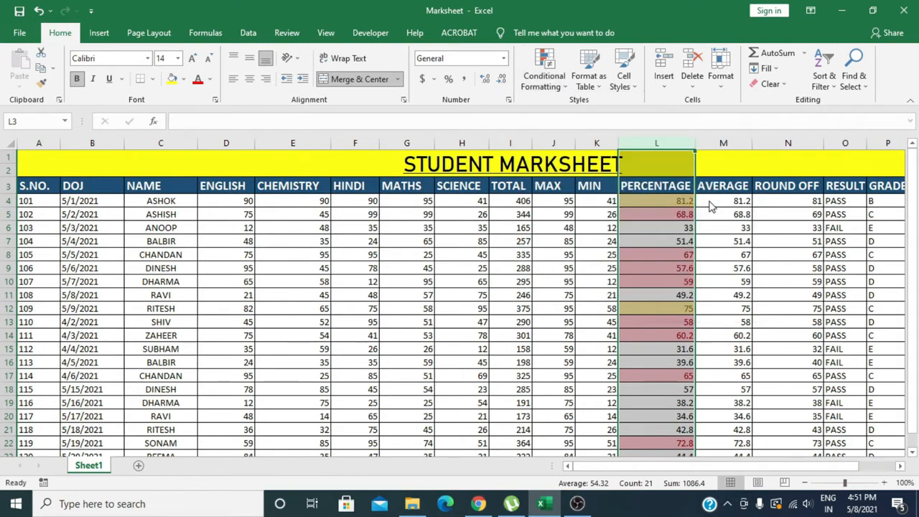
left_click(450, 201)
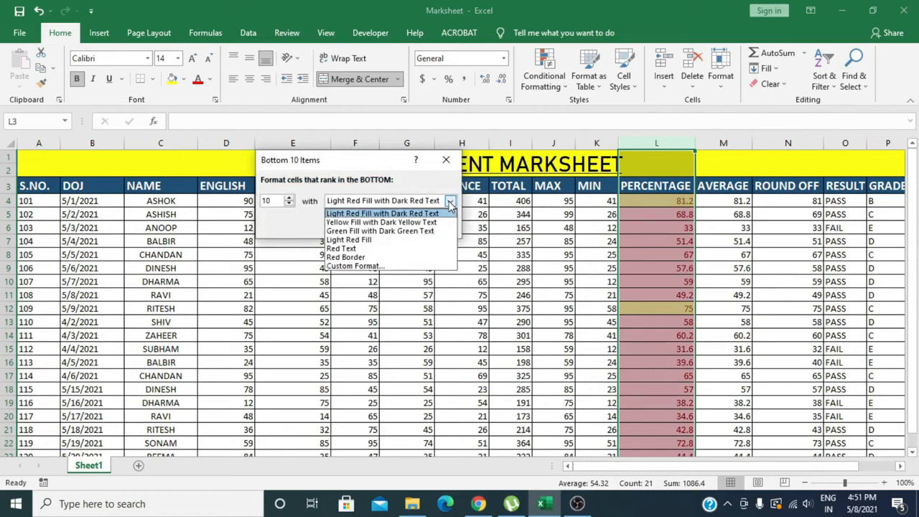
left_click(405, 231)
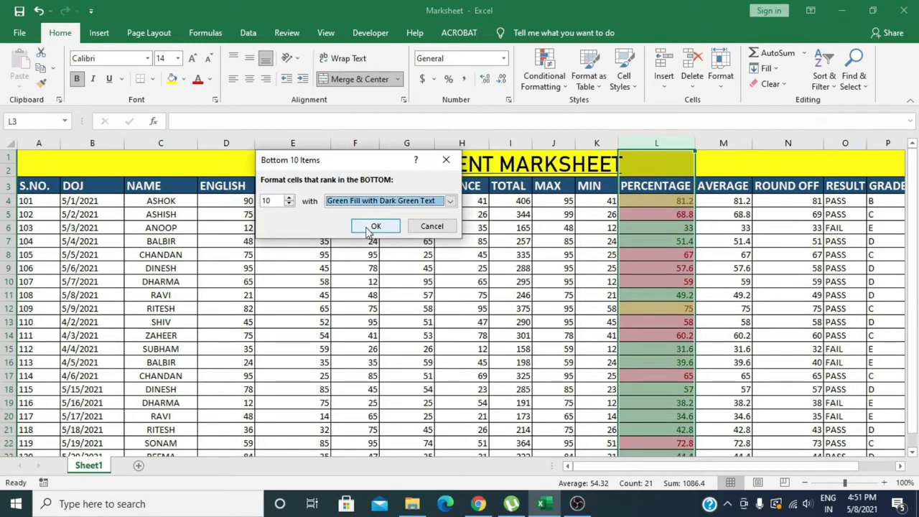
left_click(371, 226)
left_click(770, 337)
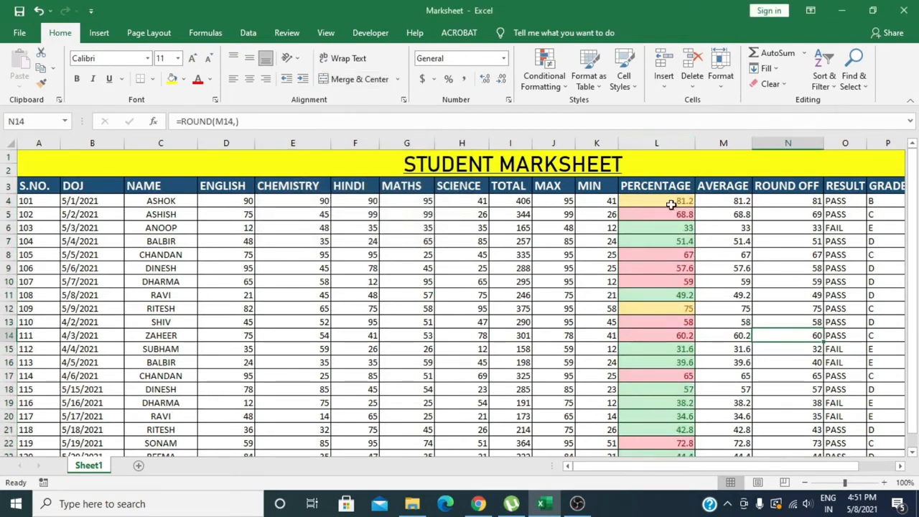
scroll(681, 288, "down", 1)
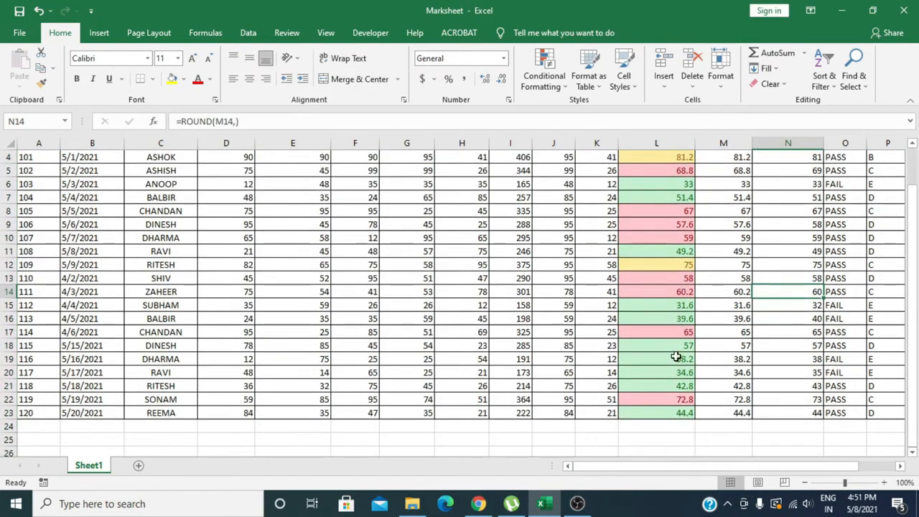
scroll(676, 355, "up", 1)
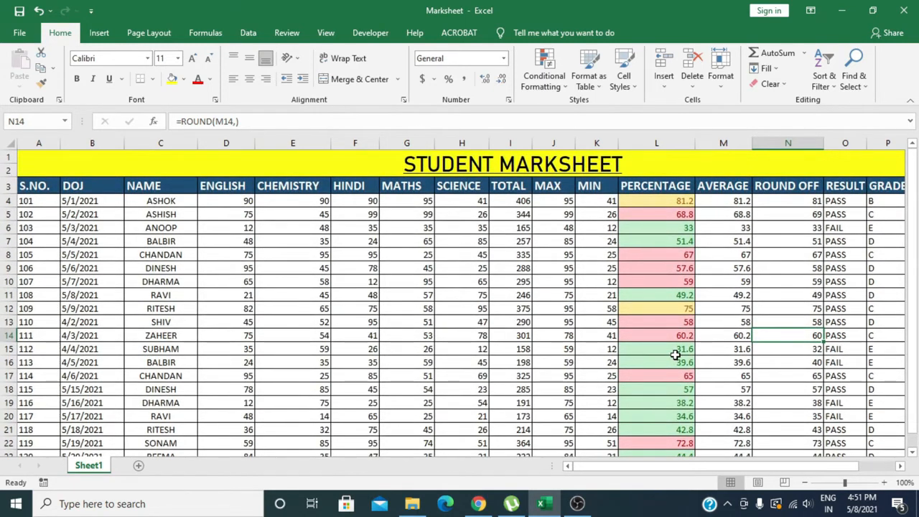
Highlight the bottom 10% of values in the PERCENTAGE column with a custom format using a bright yellow fill.
left_click(657, 143)
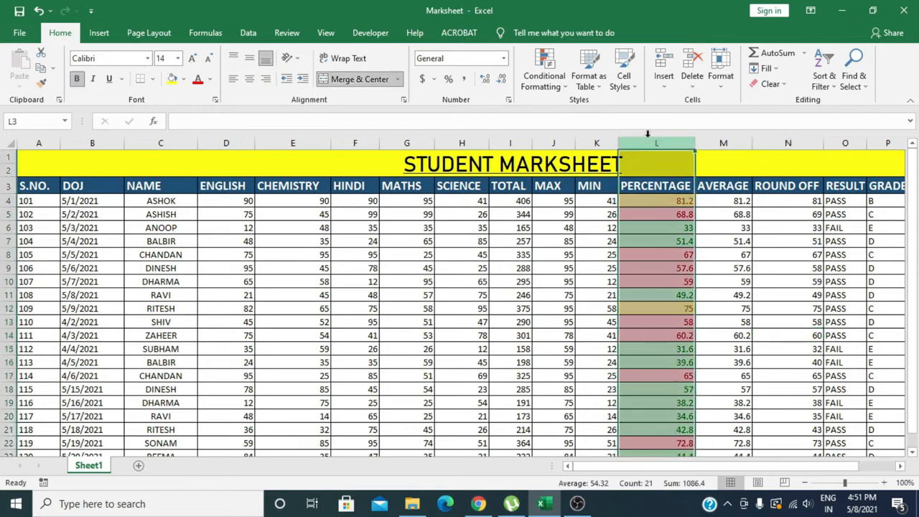
left_click(563, 87)
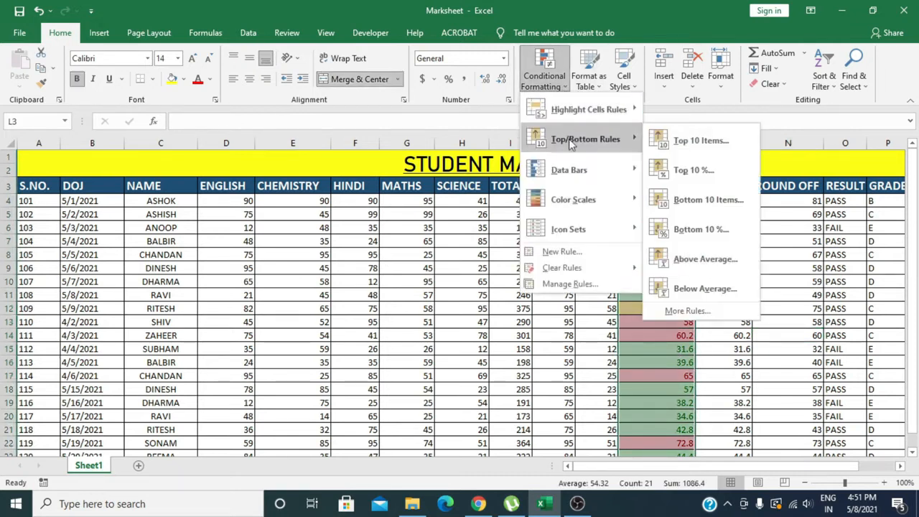
left_click(717, 239)
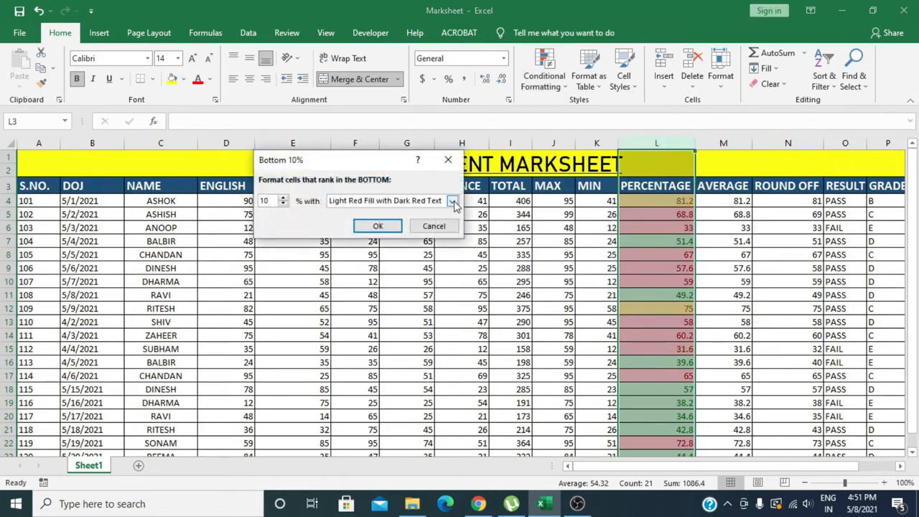
left_click(452, 202)
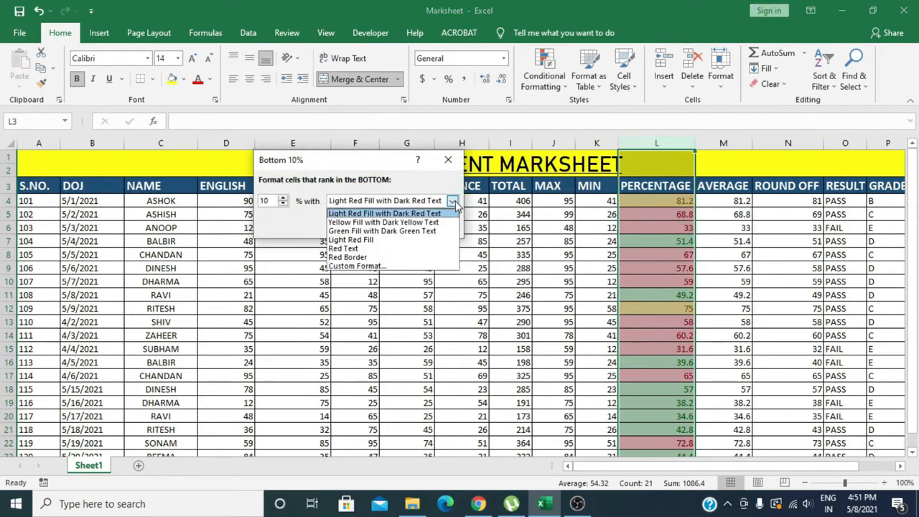
left_click(348, 265)
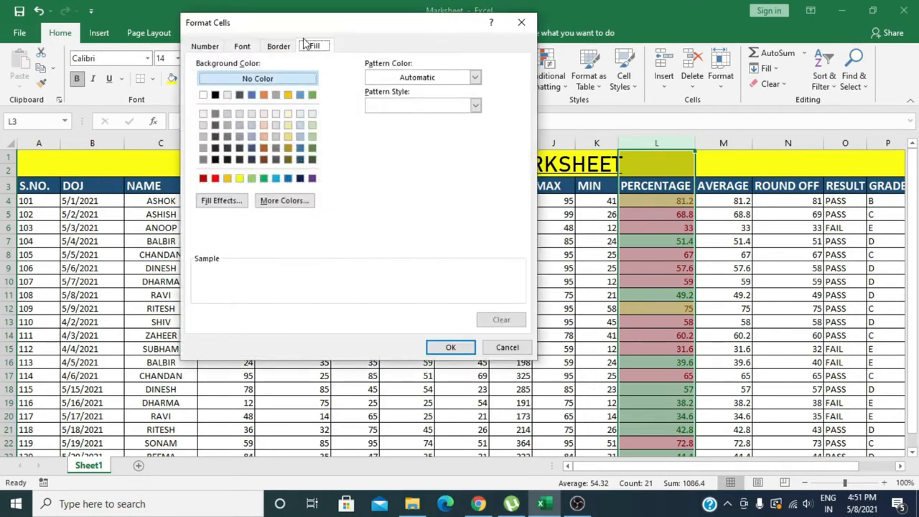
left_click(239, 179)
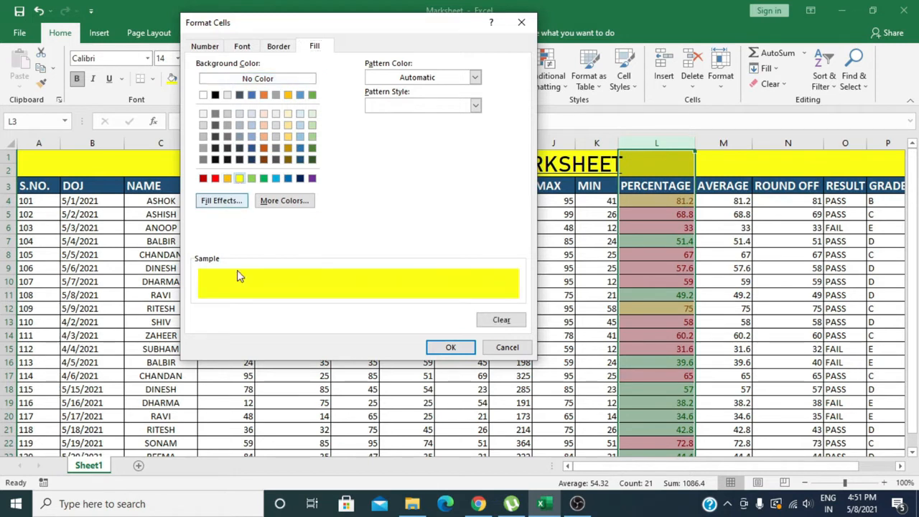
left_click(451, 348)
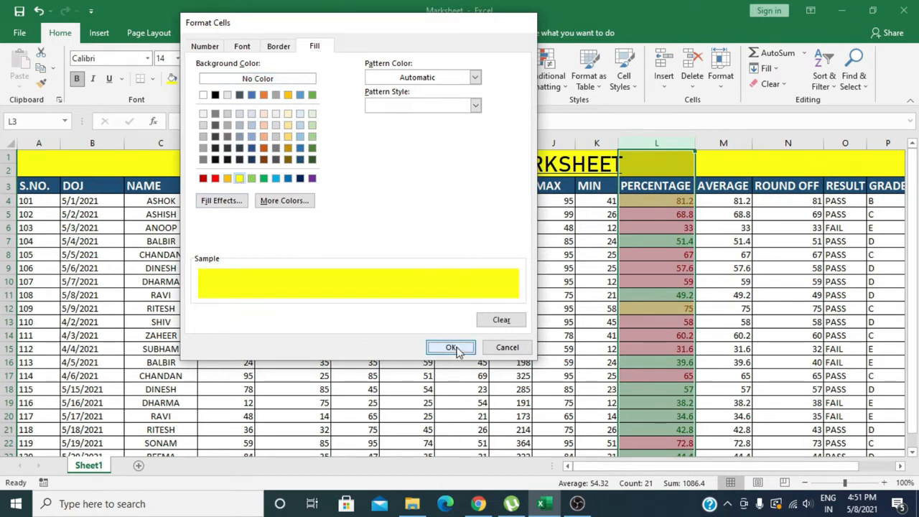
left_click(378, 227)
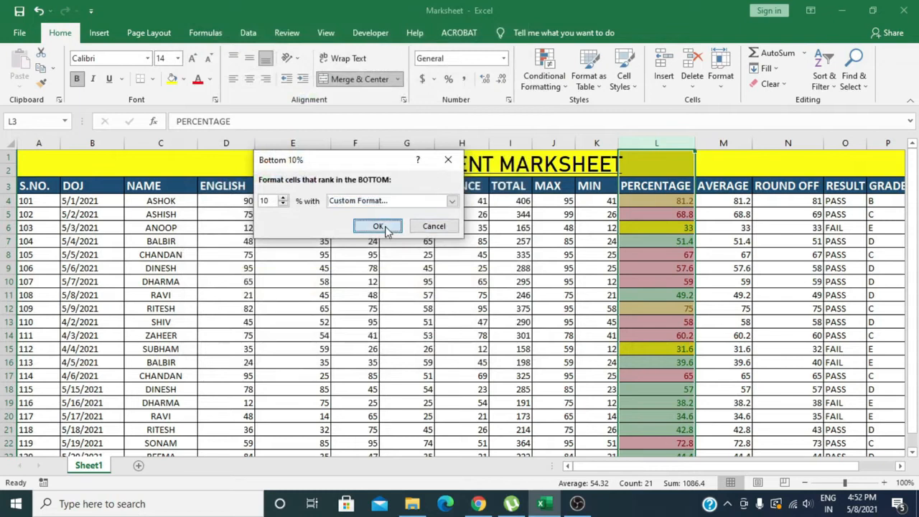
left_click(788, 349)
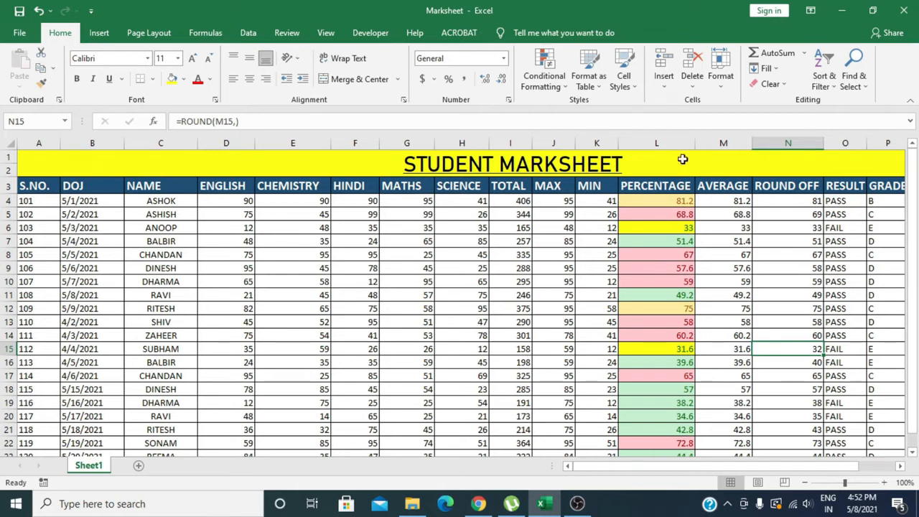
left_click(566, 87)
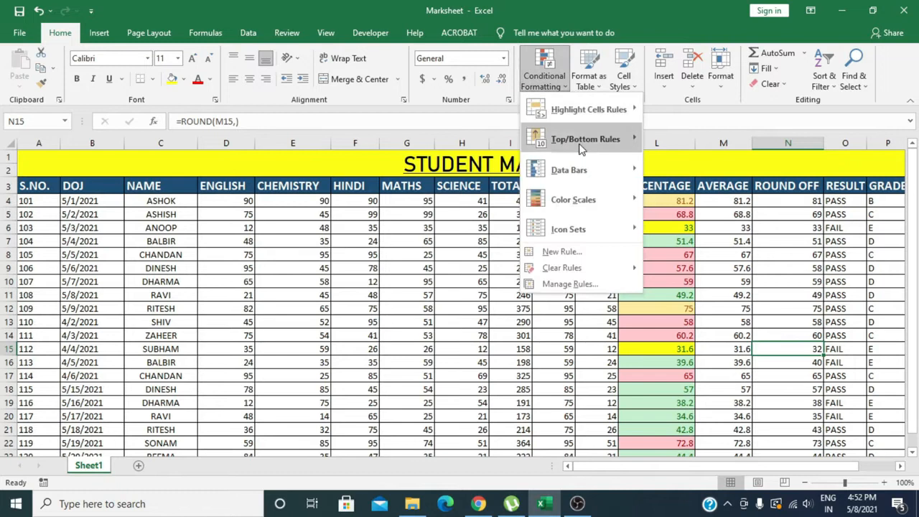
mouse_move(583, 140)
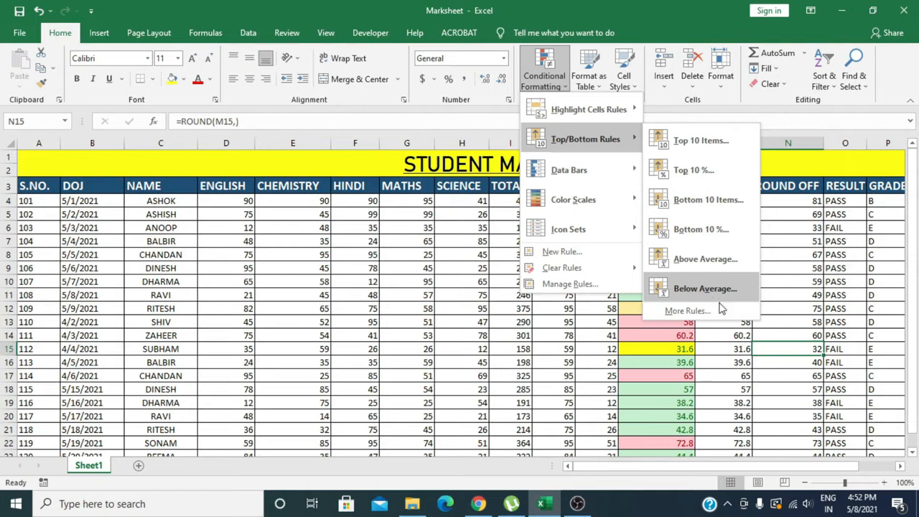
left_click(746, 341)
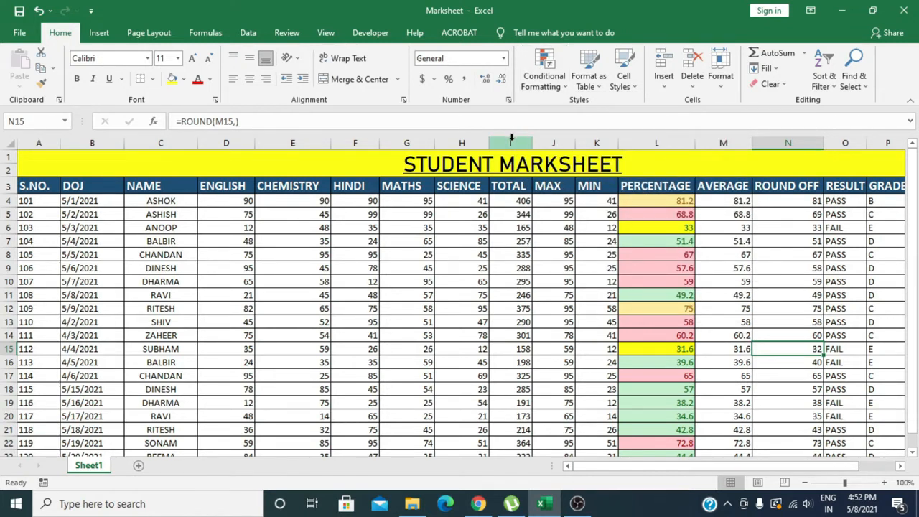
Undo all the top and bottom highlighting rules applied to the PERCENTAGE column.
key("ctrl+z")
key("ctrl+z")
key("ctrl+z")
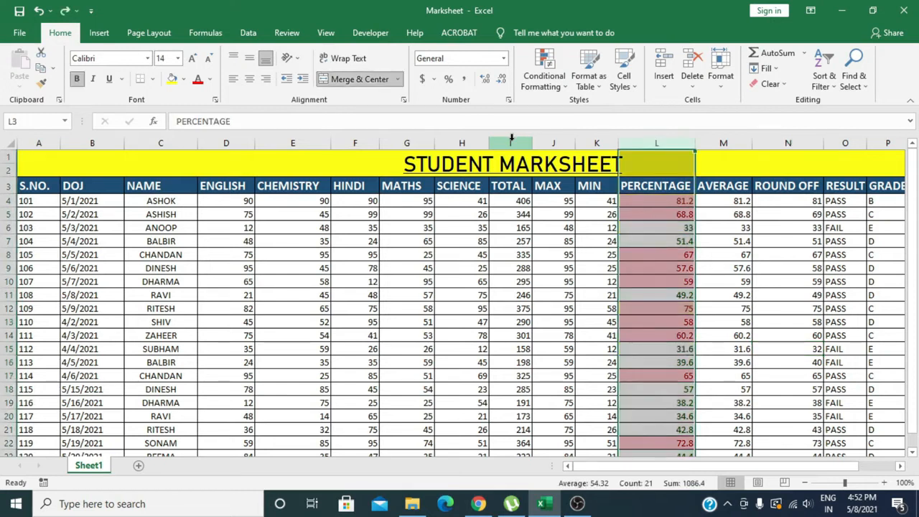
key("ctrl+z")
key("ctrl+z")
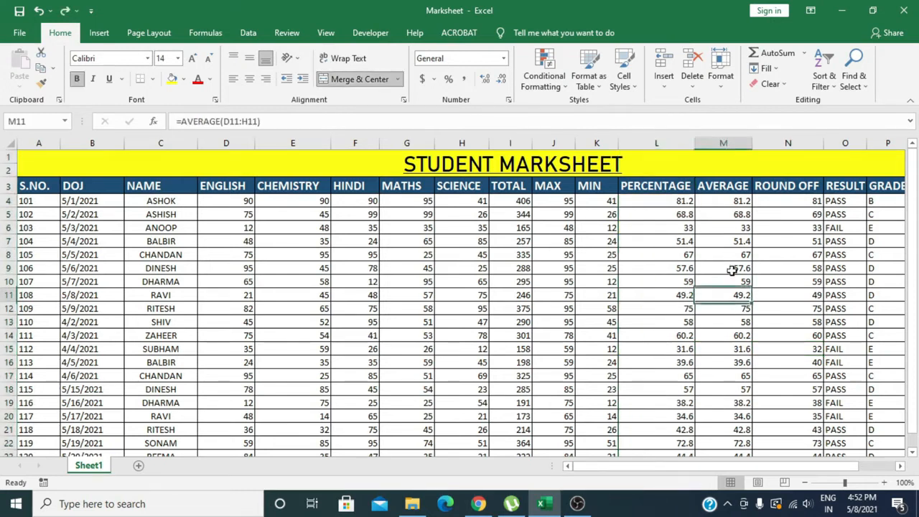
Add blue gradient-fill data bars to the TOTAL column.
left_click(516, 140)
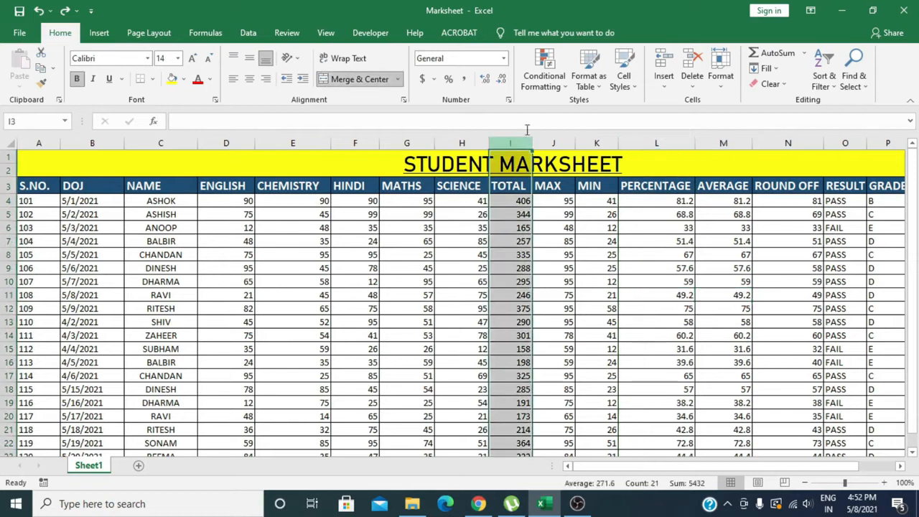
left_click(567, 89)
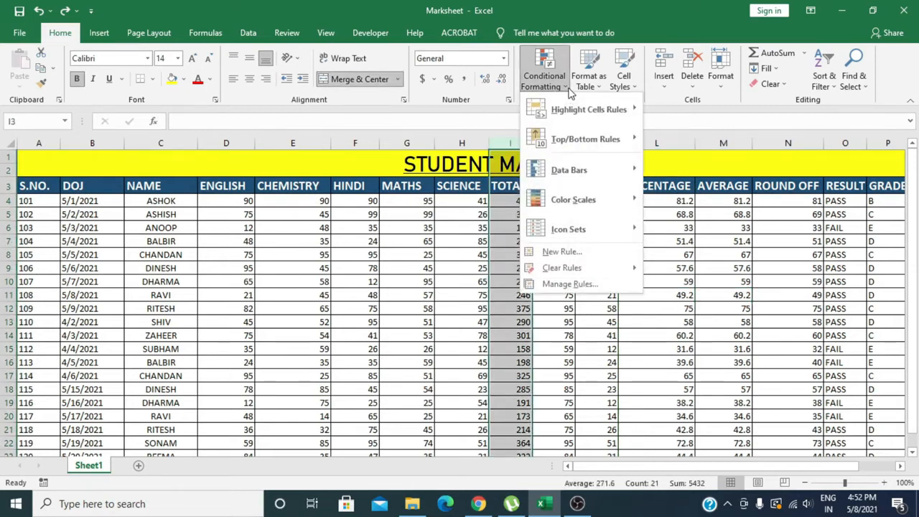
mouse_move(561, 180)
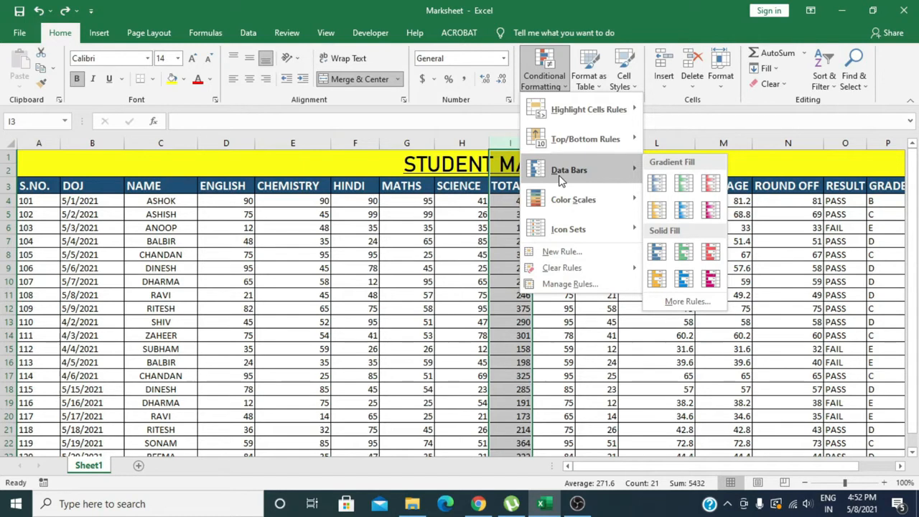
left_click(661, 184)
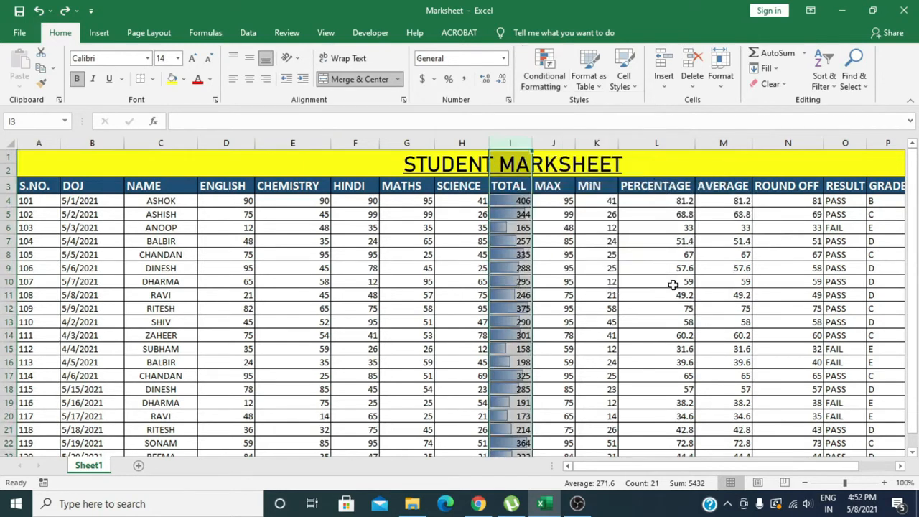
left_click(677, 305)
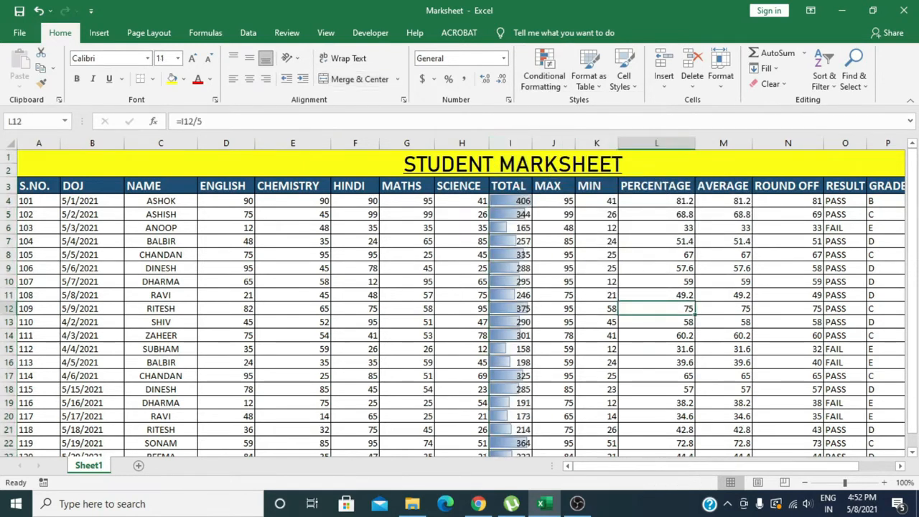
Widen the TOTAL column to a little over twice its width so the data bars are easier to compare.
left_click(884, 483)
left_click(884, 482)
left_click(884, 483)
left_click(884, 482)
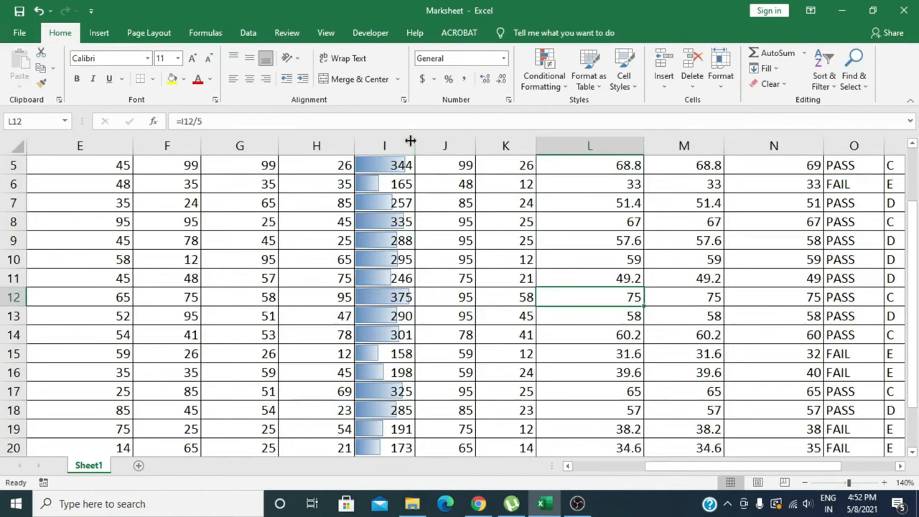
left_click_drag(416, 145, 493, 147)
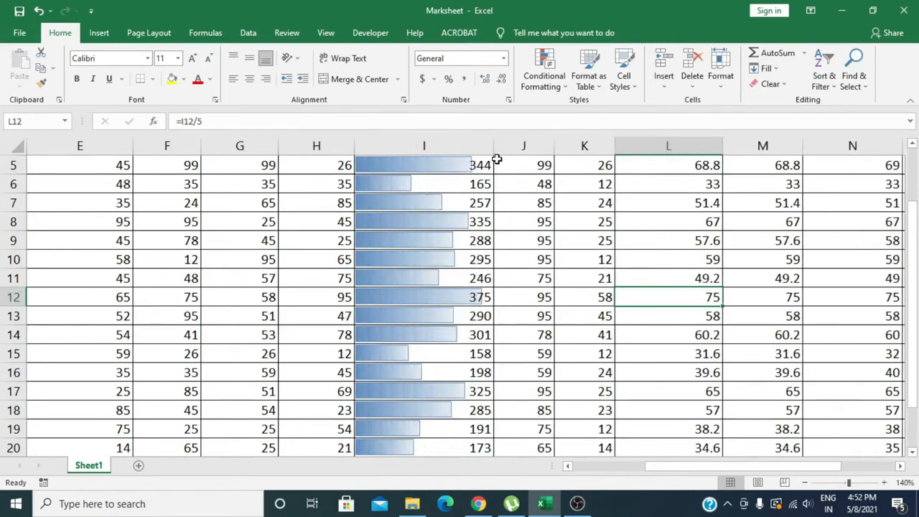
Examine how the data bar lengths in the TOTAL column compare with the students' totals from the first row to the last.
left_click(520, 247)
scroll(432, 266, "up", 2)
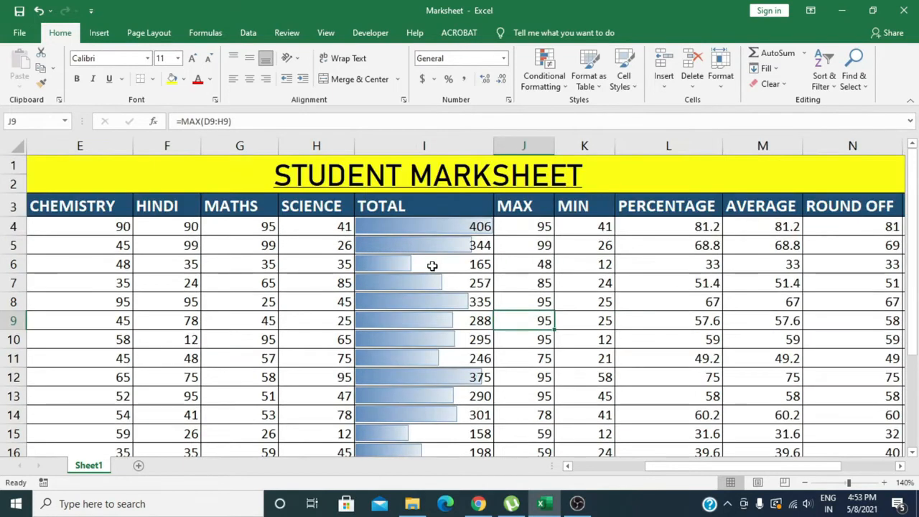
scroll(436, 234, "down", 4)
scroll(437, 235, "down", 2)
scroll(438, 234, "up", 6)
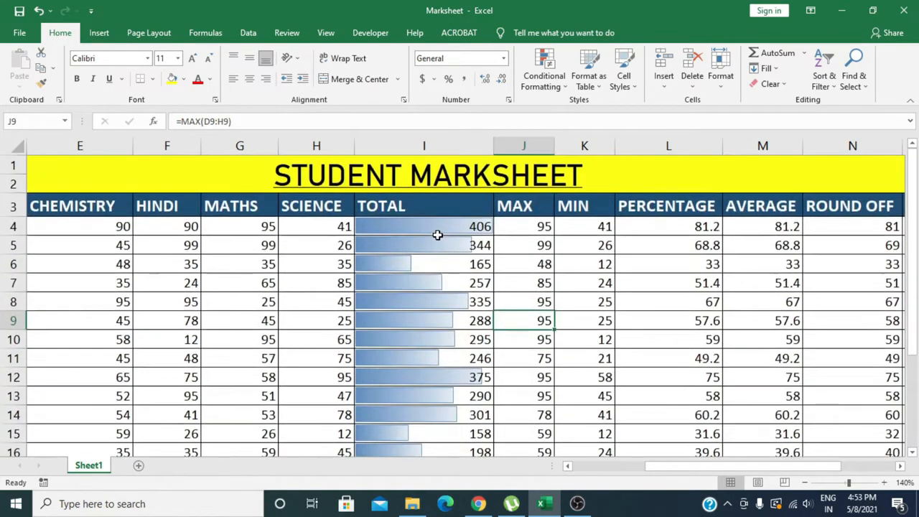
scroll(437, 235, "down", 6)
scroll(439, 240, "up", 4)
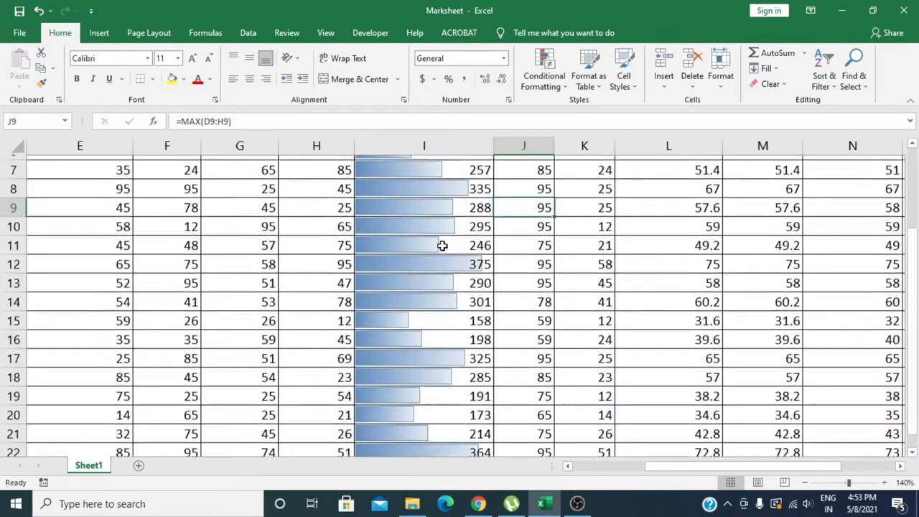
scroll(442, 245, "up", 2)
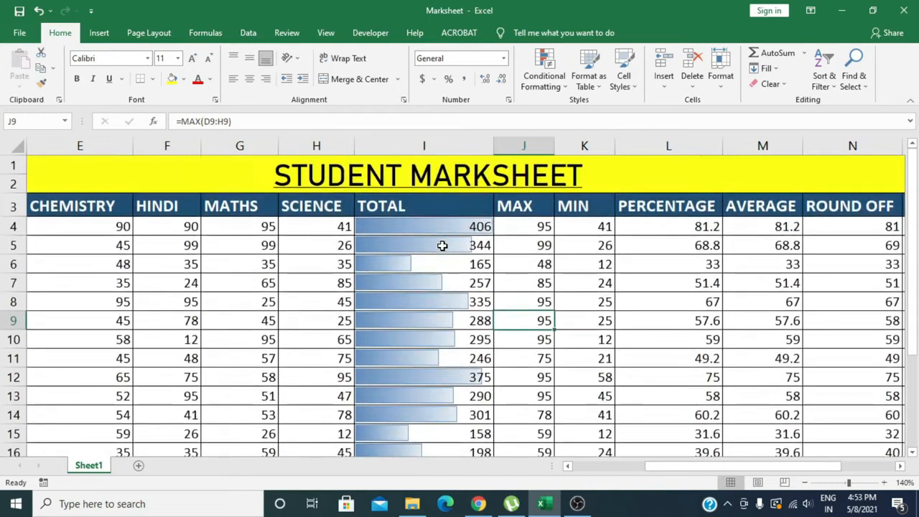
left_click(401, 265)
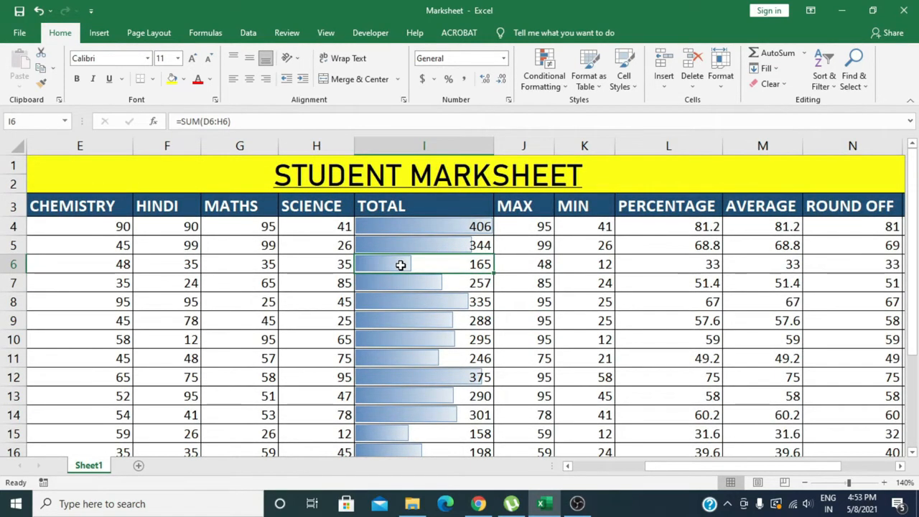
scroll(401, 265, "down", 4)
scroll(401, 266, "up", 2)
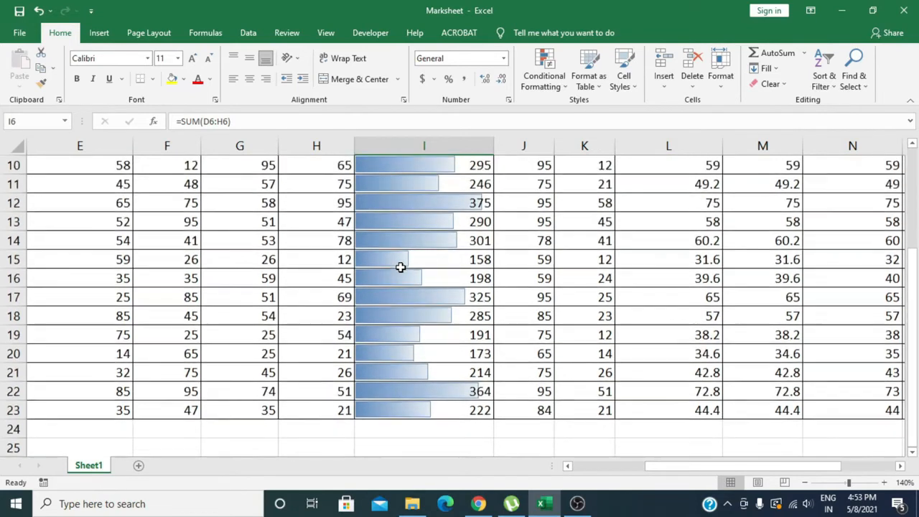
scroll(387, 309, "up", 2)
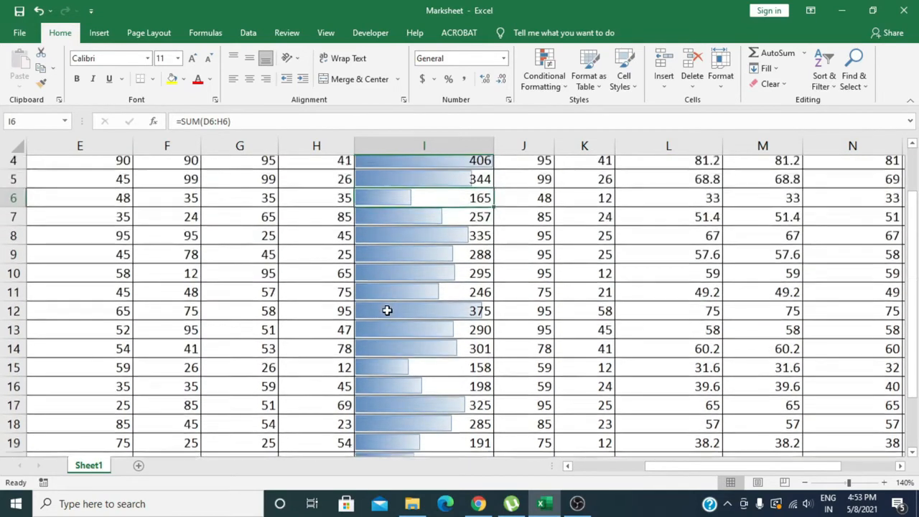
scroll(387, 310, "down", 4)
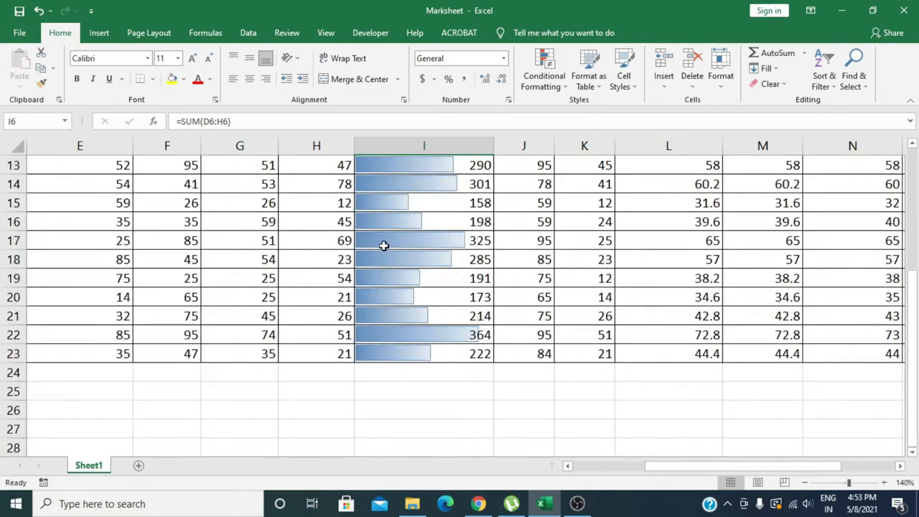
left_click(384, 206)
scroll(411, 231, "up", 2)
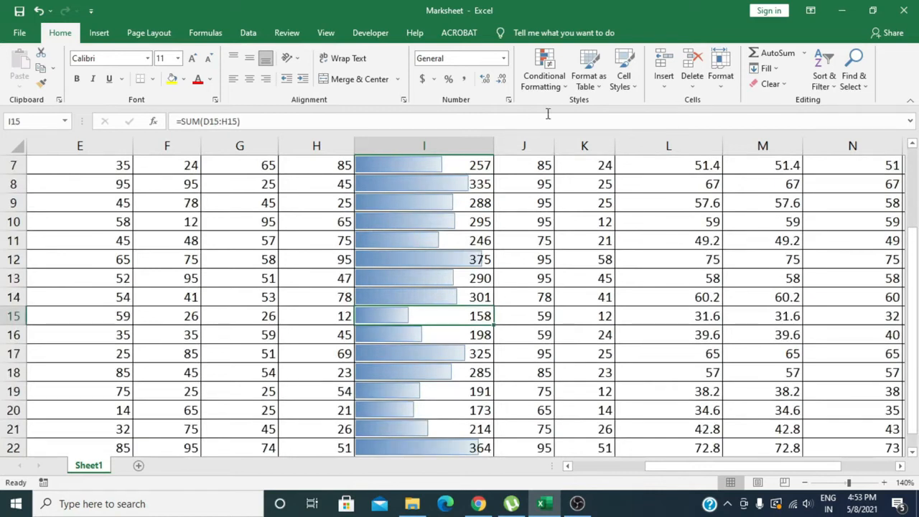
scroll(397, 254, "up", 2)
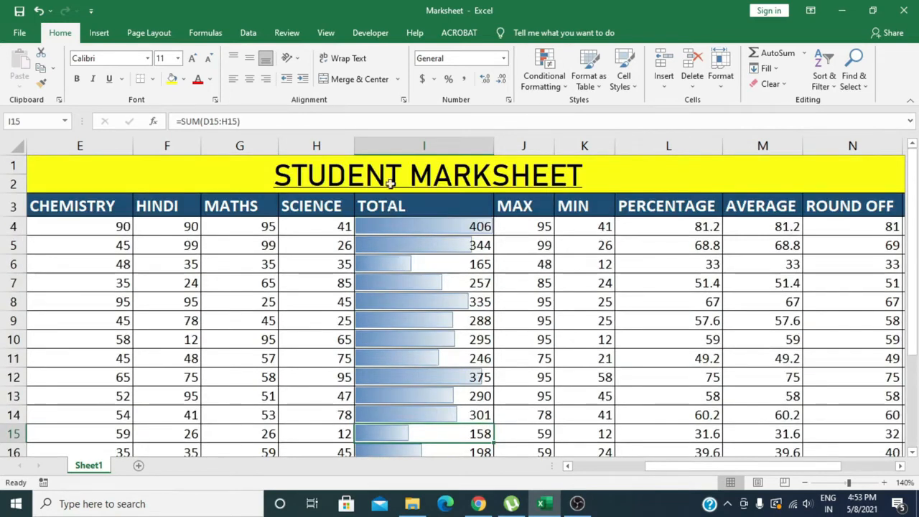
Apply the directional icon set of green, yellow and red arrows to the TOTAL column.
left_click(404, 145)
left_click(545, 75)
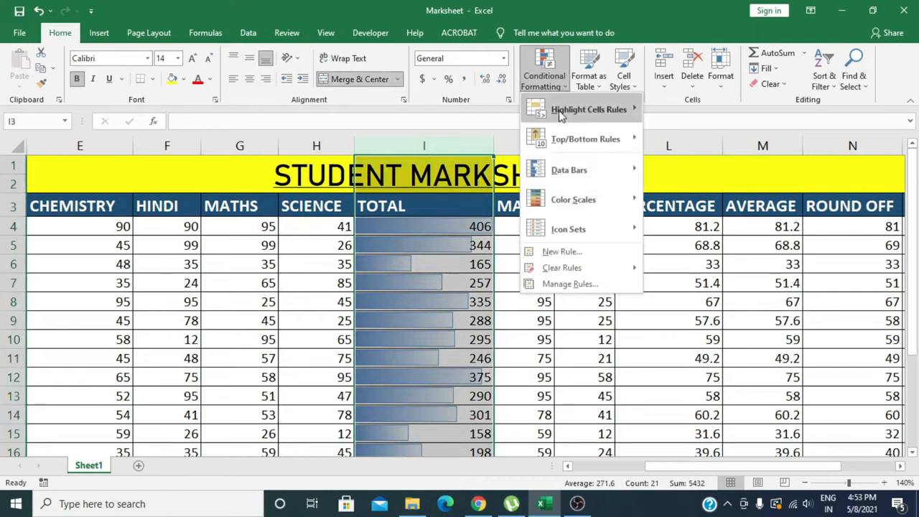
mouse_move(567, 179)
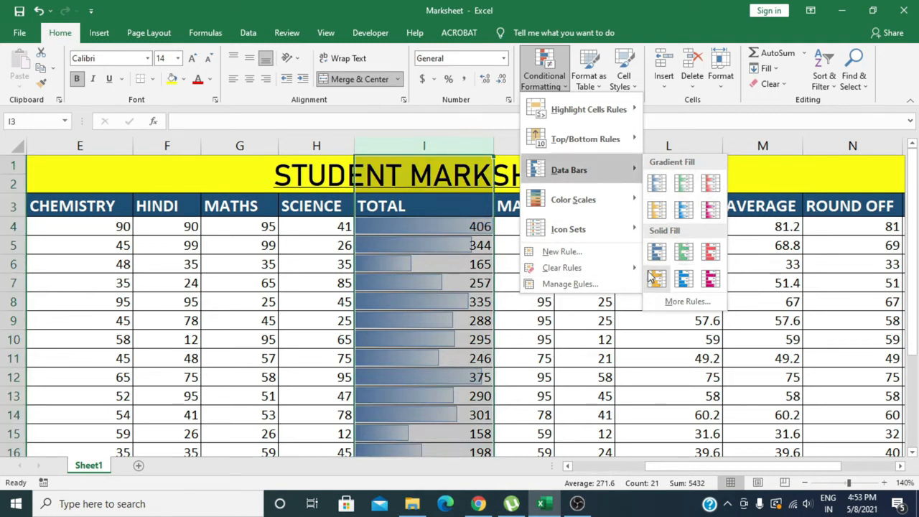
mouse_move(603, 207)
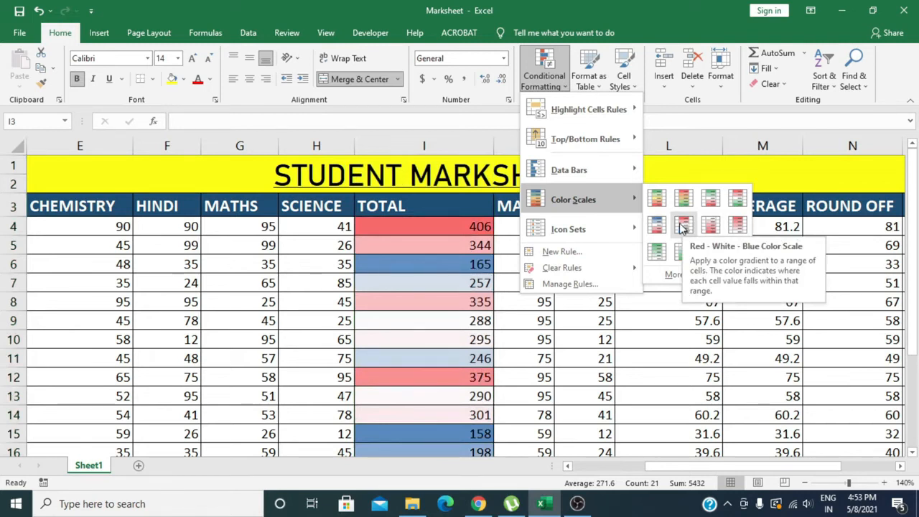
mouse_move(569, 234)
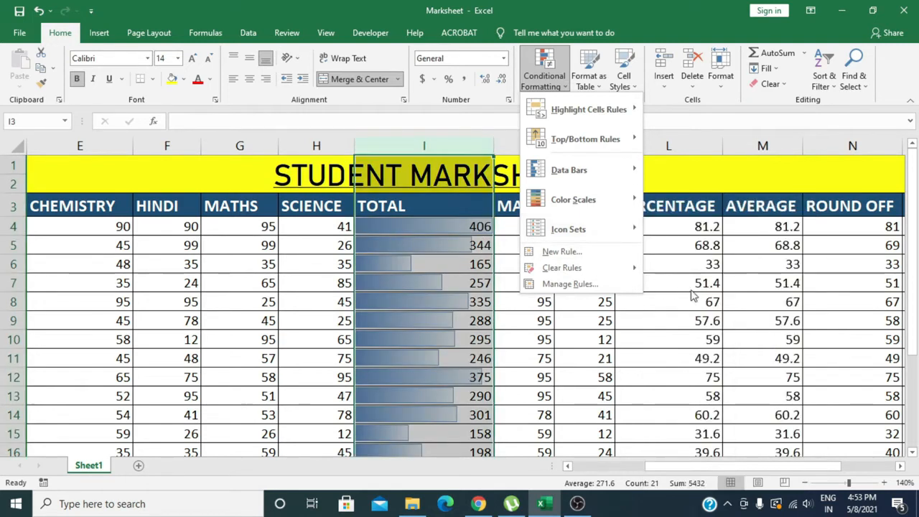
mouse_move(614, 236)
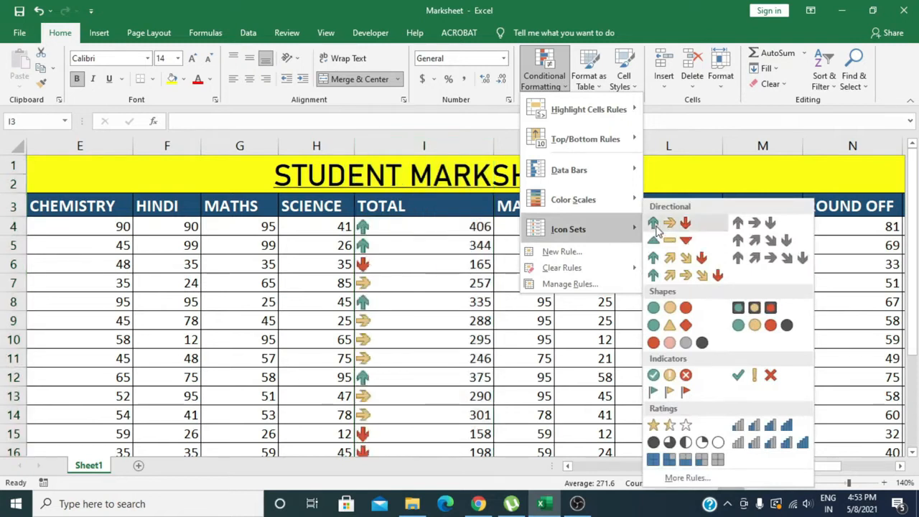
left_click(653, 225)
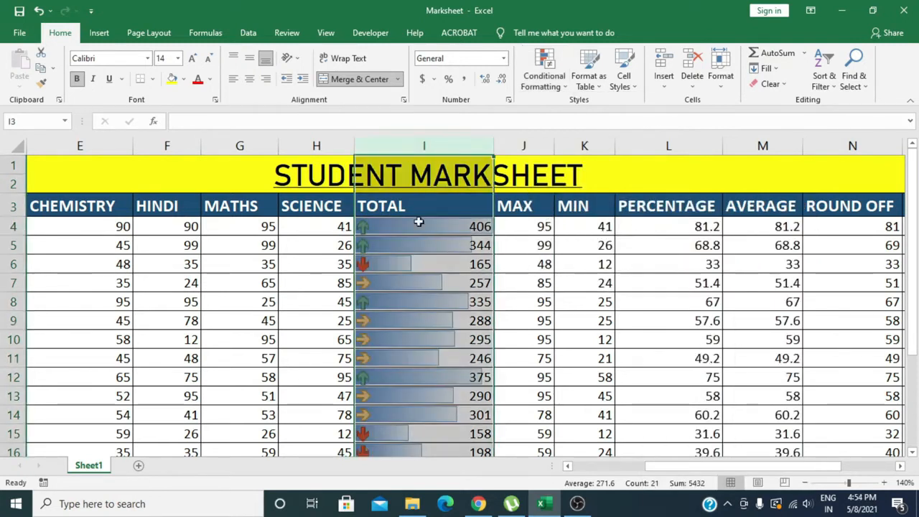
left_click(460, 282)
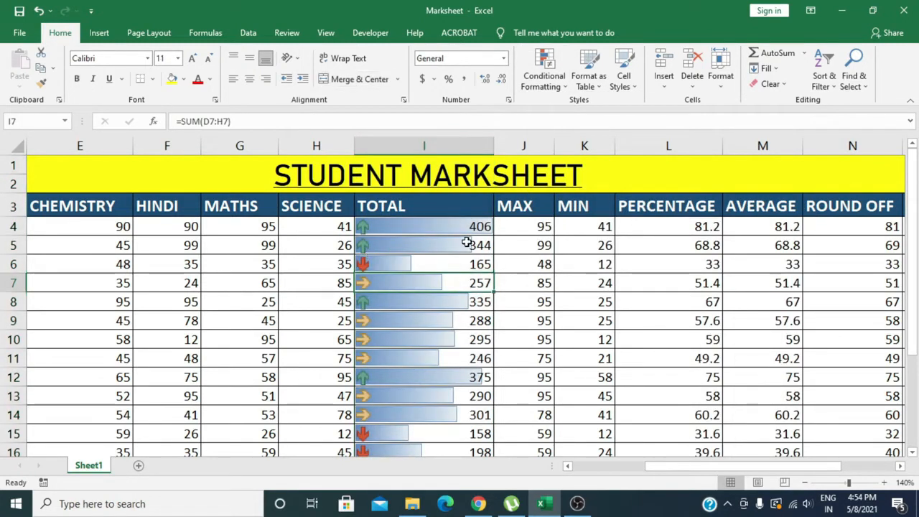
left_click(543, 71)
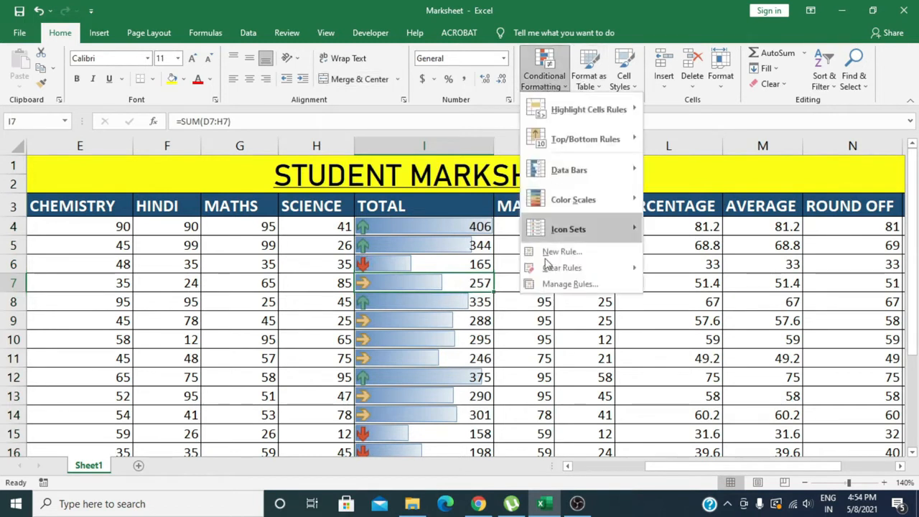
left_click(537, 340)
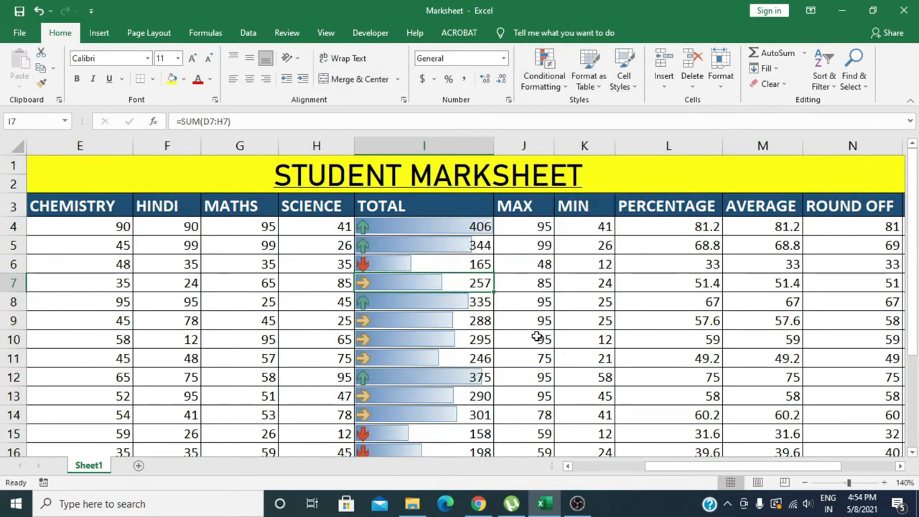
Undo the TOTAL column's arrow icons, its widening and its blue data bars.
key("ctrl+z")
key("ctrl+z")
scroll(537, 336, "down", 1)
left_click(537, 336)
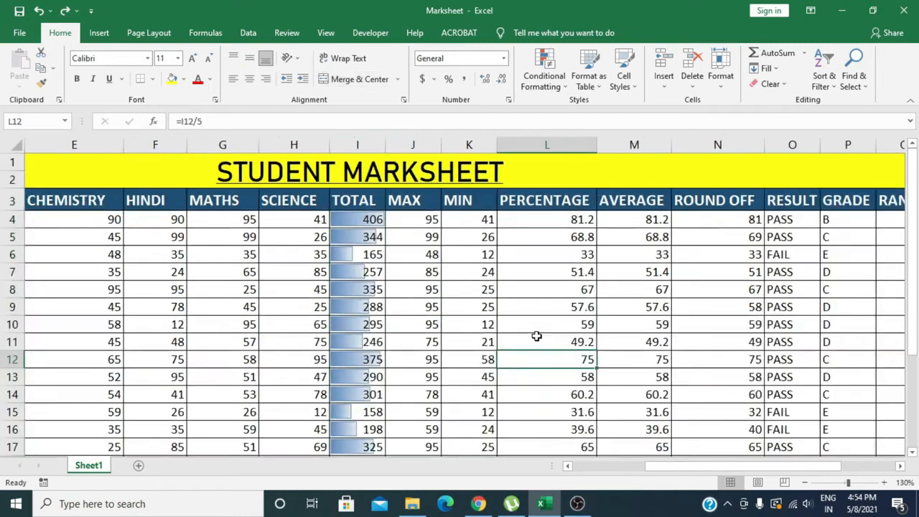
scroll(537, 336, "down", 3)
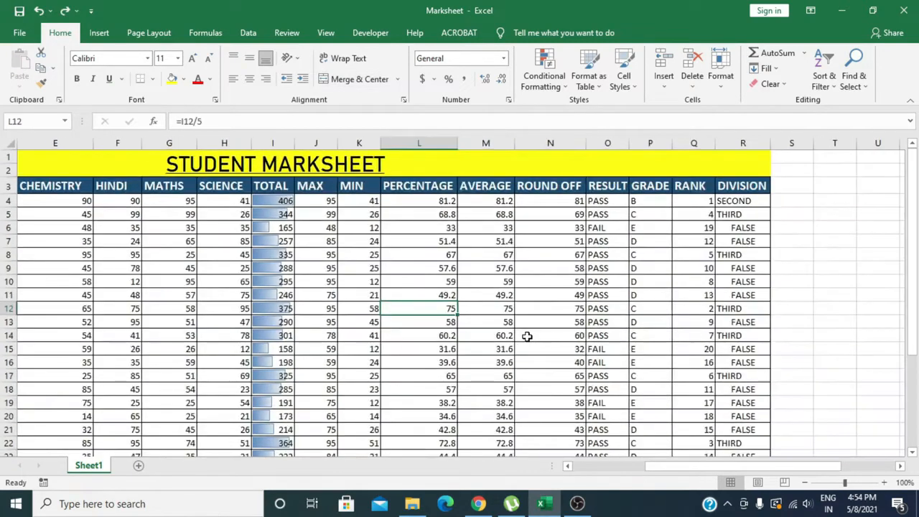
key("ctrl+z")
left_click(372, 334)
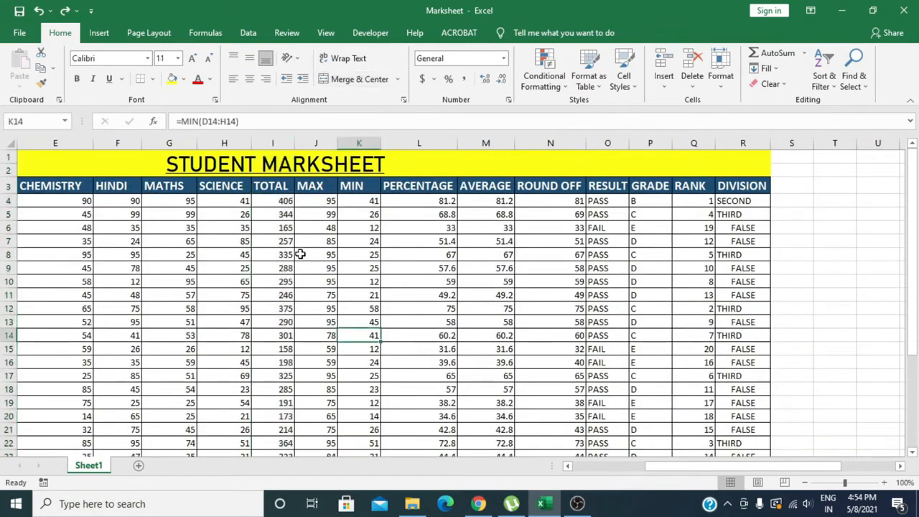
Widen the TOTAL column to about twice its width.
left_click_drag(292, 142, 334, 143)
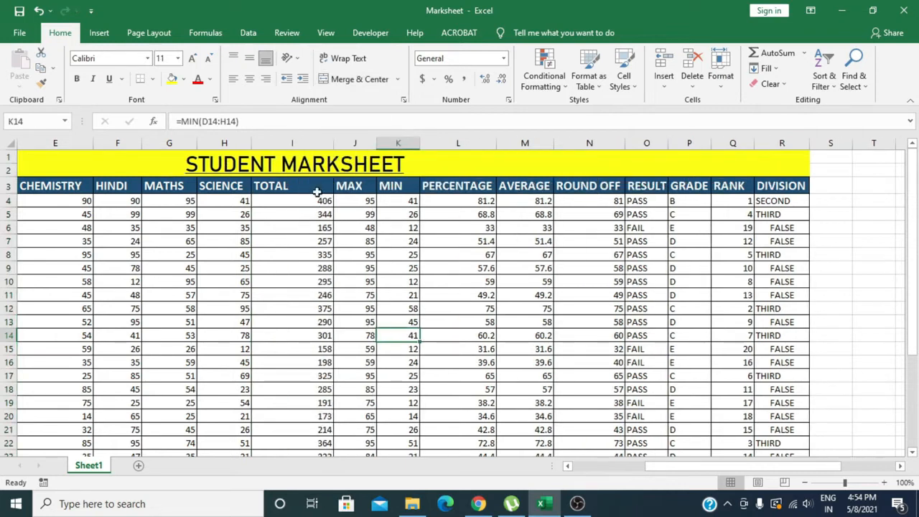
left_click(301, 202)
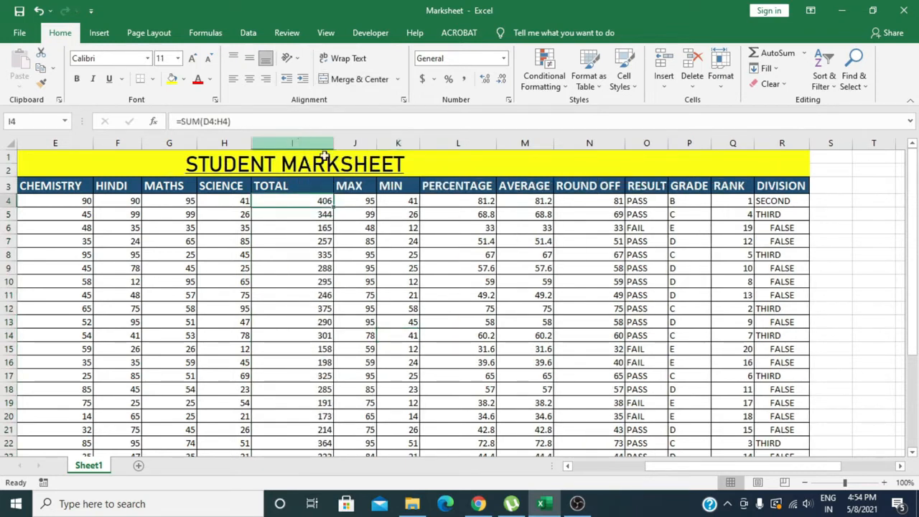
left_click(852, 482)
scroll(502, 207, "up", 1)
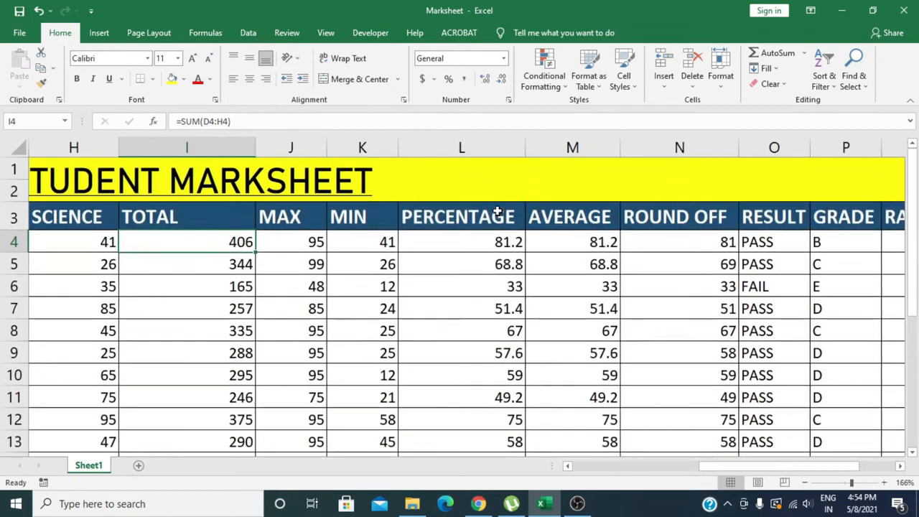
Apply the directional icon set of green, yellow and red arrows to the MIN column.
left_click(357, 214)
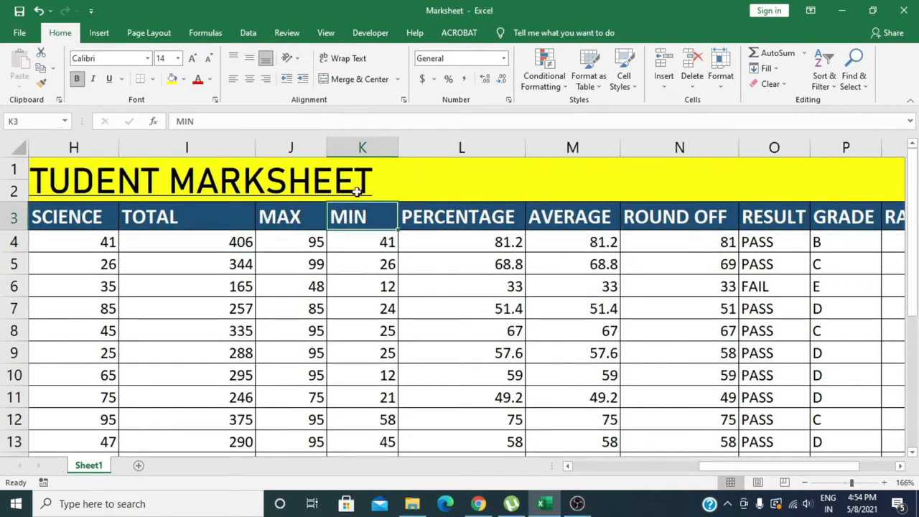
left_click(357, 147)
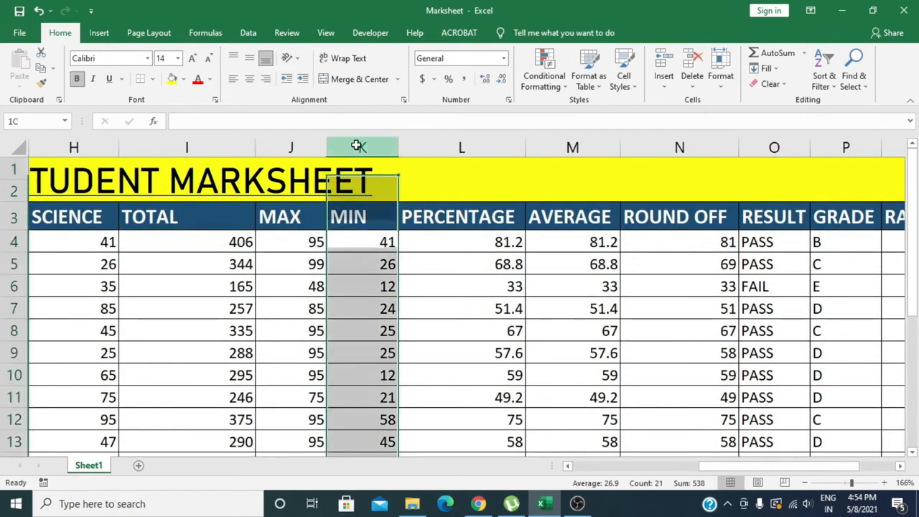
left_click(566, 88)
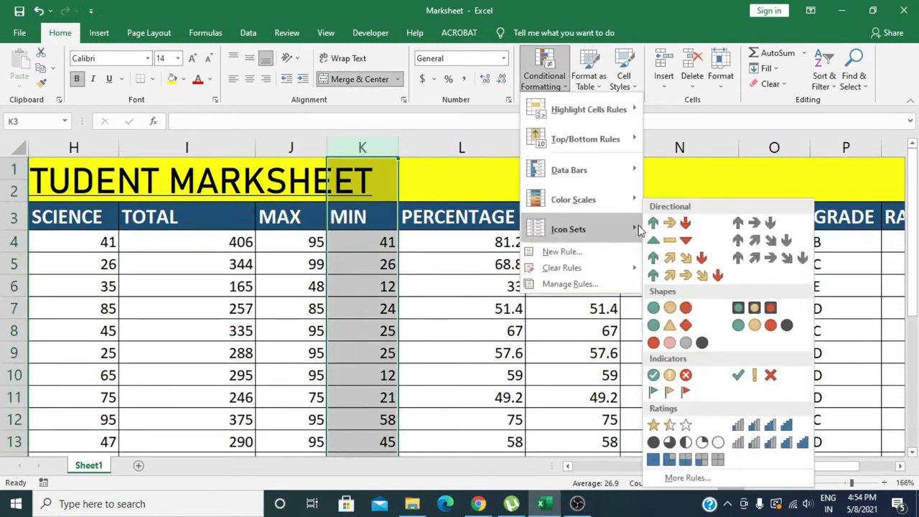
left_click(652, 227)
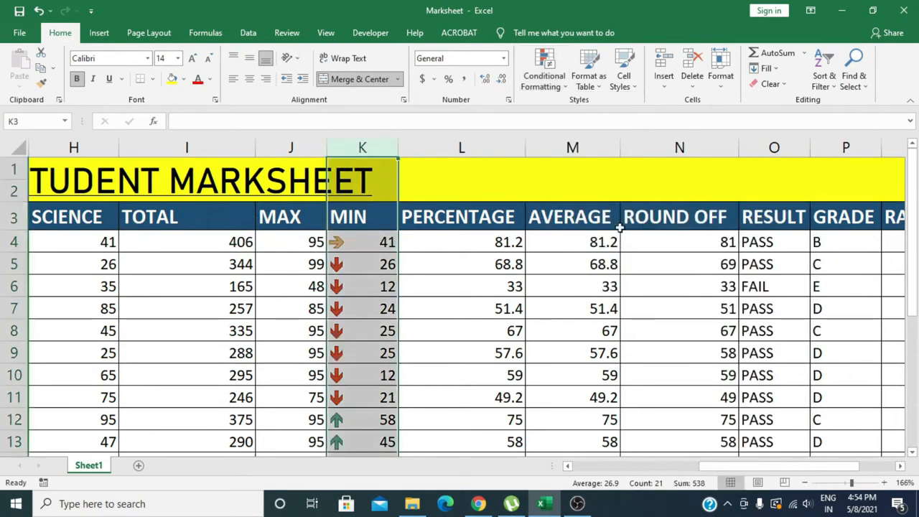
left_click(484, 280)
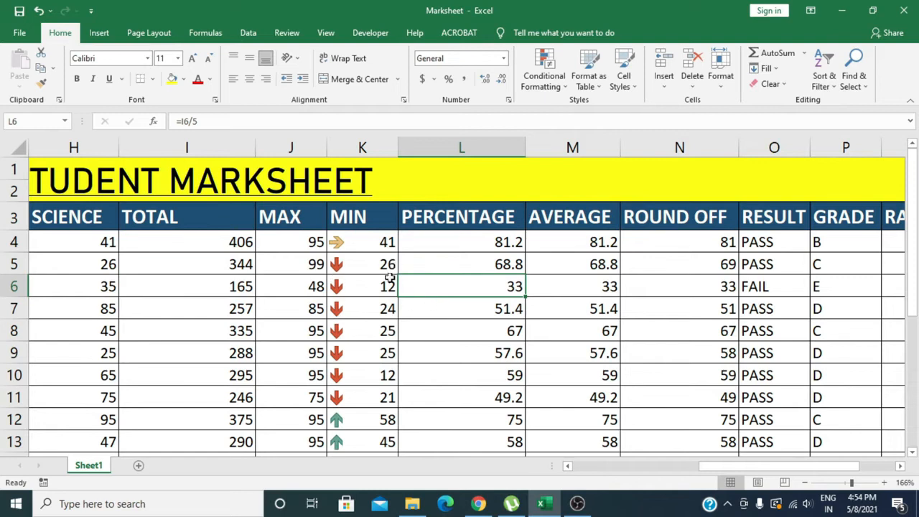
Examine which arrow icon each value in the MIN column receives, from the first student row to the last.
scroll(388, 279, "down", 3)
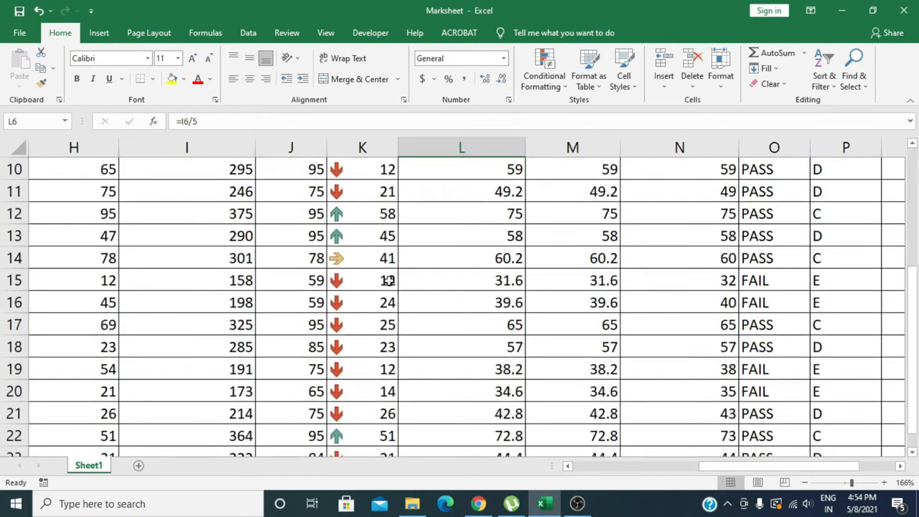
scroll(361, 347, "down", 1)
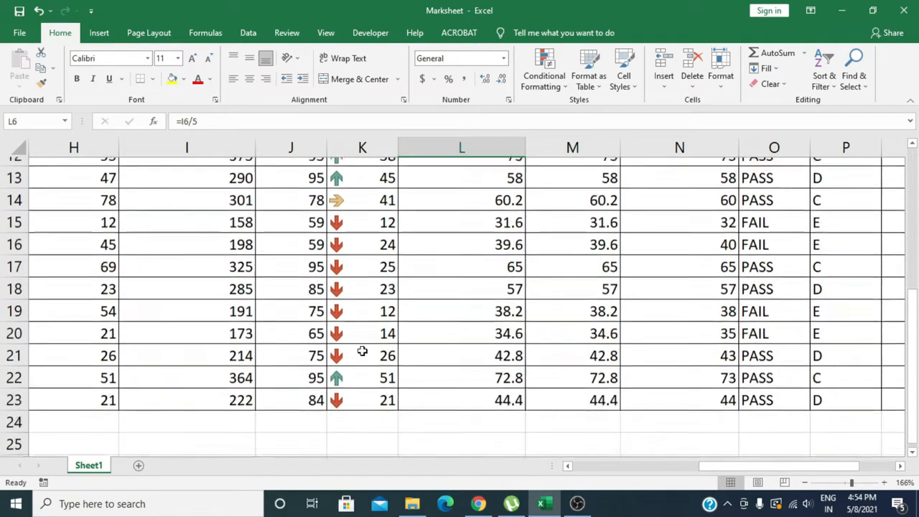
scroll(362, 363, "up", 1)
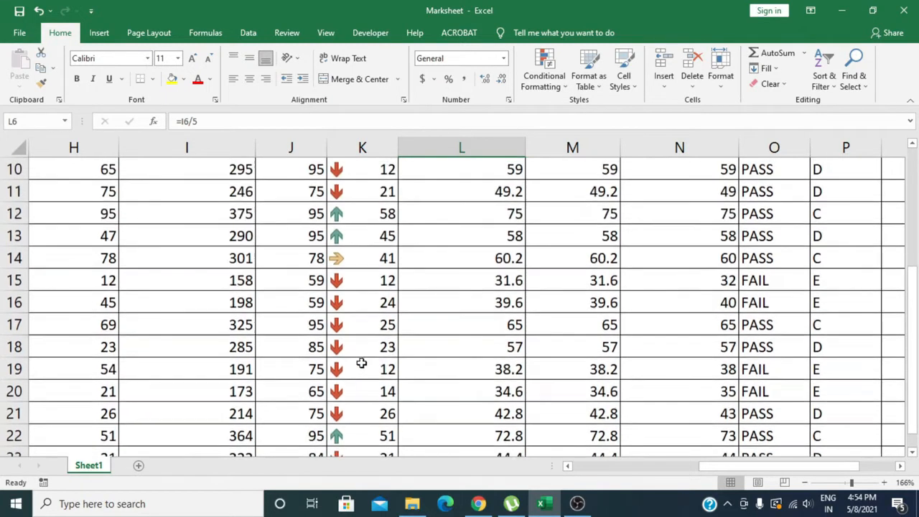
scroll(371, 264, "up", 3)
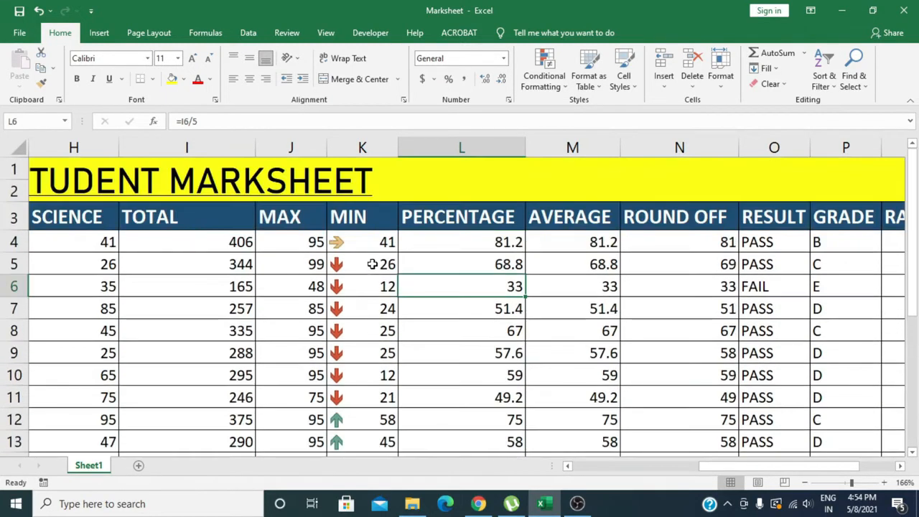
scroll(349, 404, "down", 2)
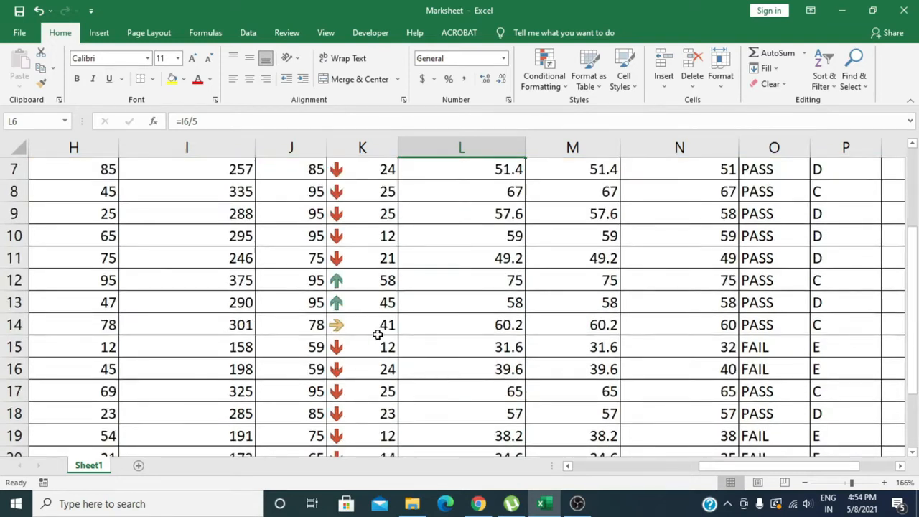
scroll(378, 335, "up", 2)
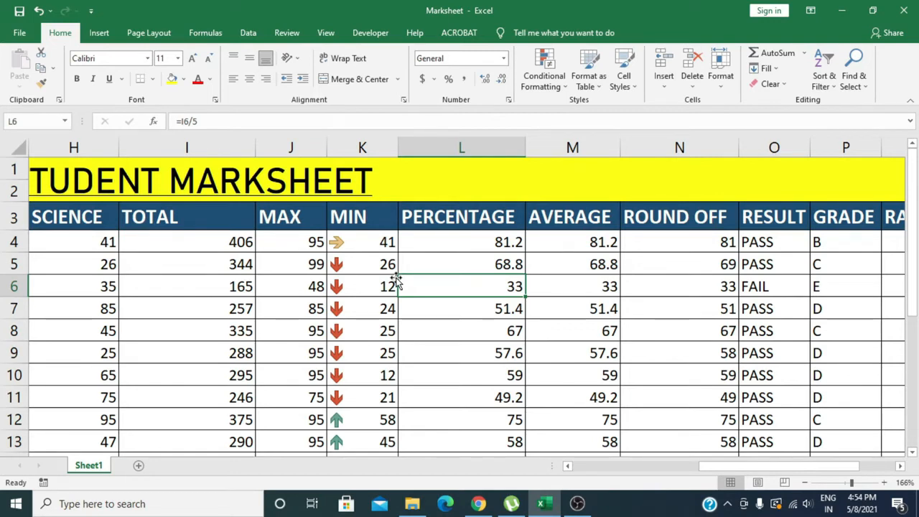
scroll(348, 241, "down", 3)
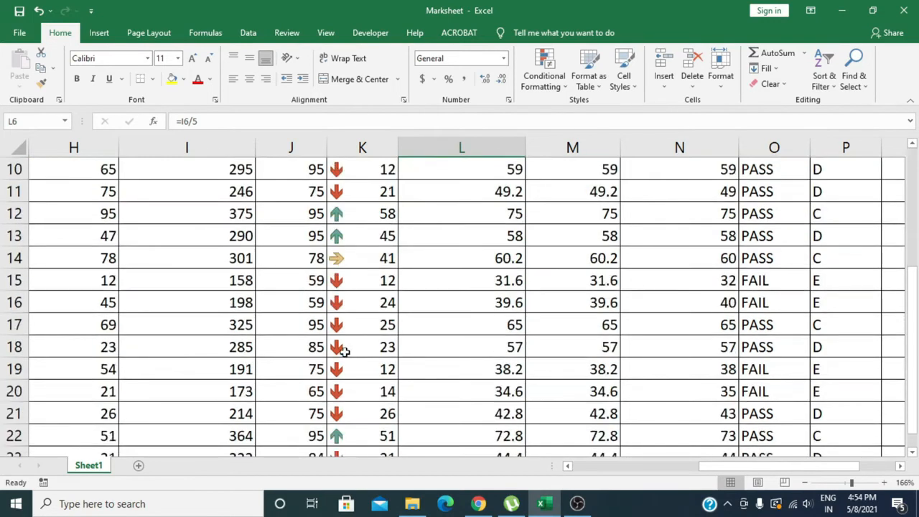
scroll(342, 349, "up", 3)
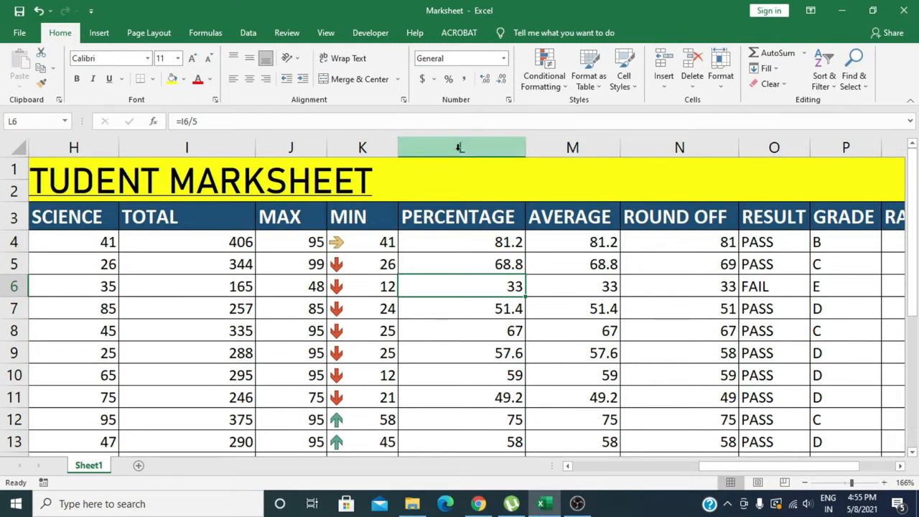
Undo the arrow icons on the MIN column and start a new conditional formatting rule for that column.
key("ctrl+z")
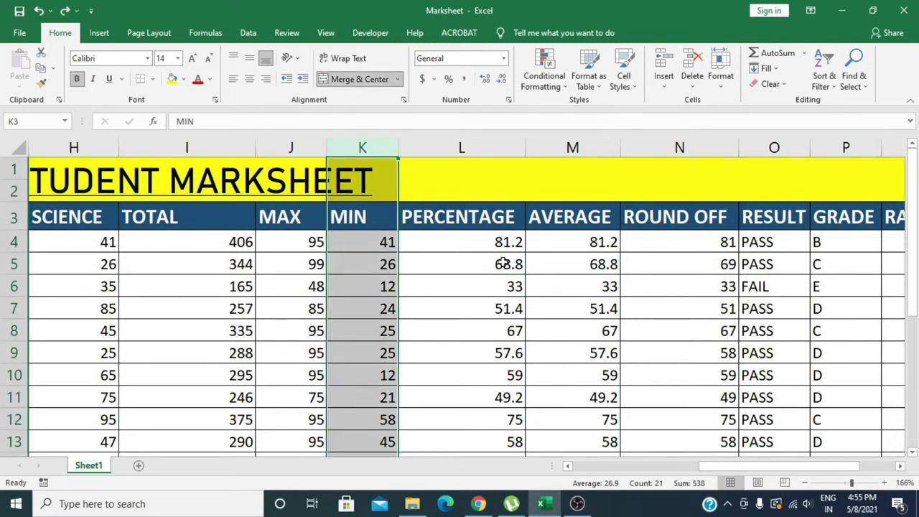
left_click(566, 88)
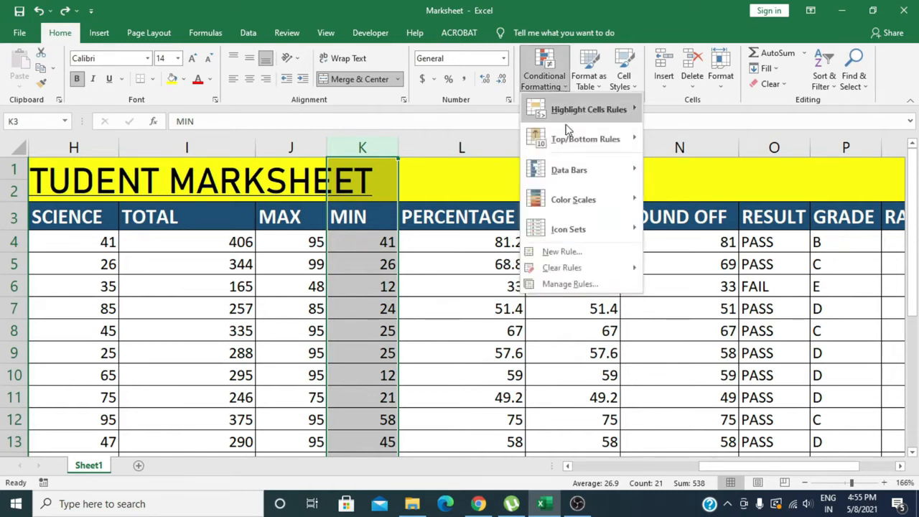
mouse_move(565, 235)
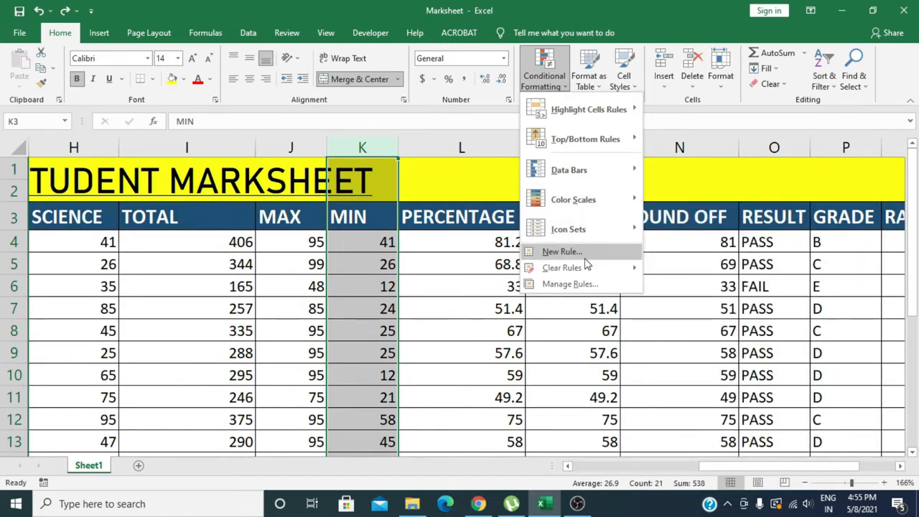
left_click(584, 256)
left_click_drag(419, 91, 641, 114)
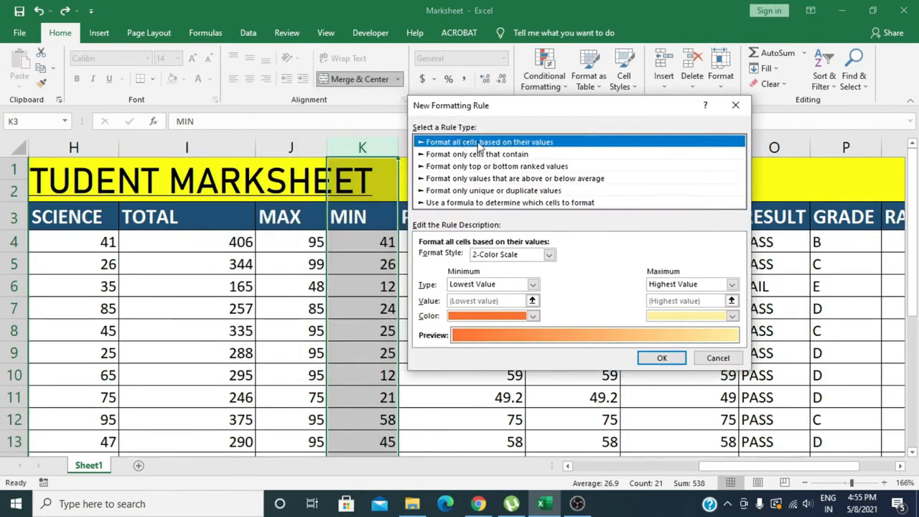
Create a new rule that formats the MIN column's cells by value with the red, yellow and green 3-Color Scale.
left_click(550, 255)
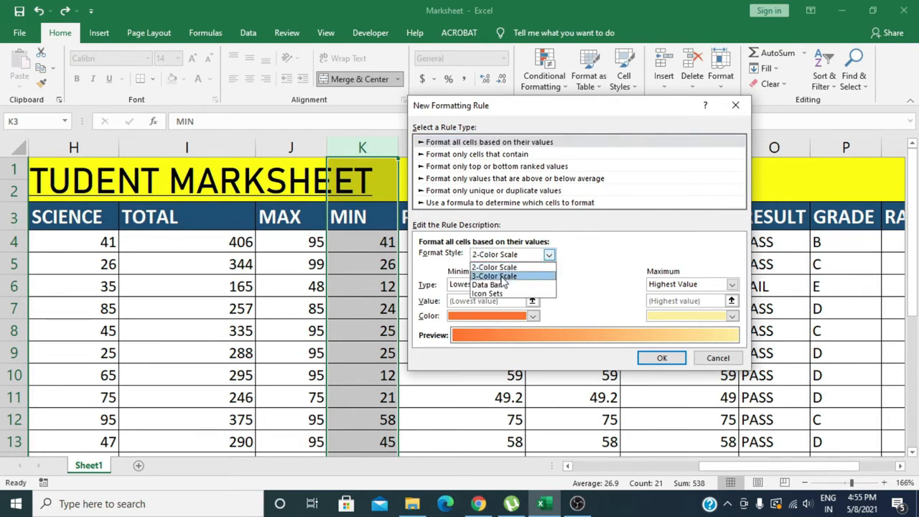
left_click(503, 277)
left_click(532, 316)
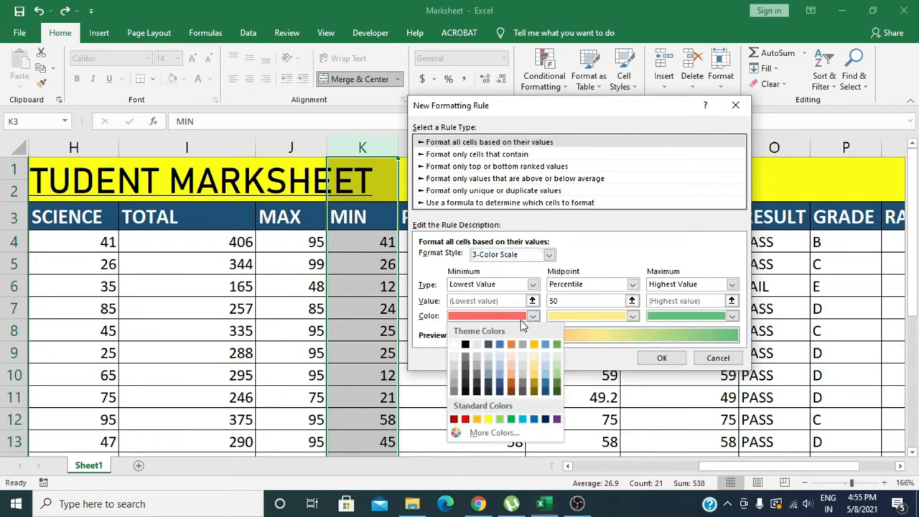
left_click(596, 268)
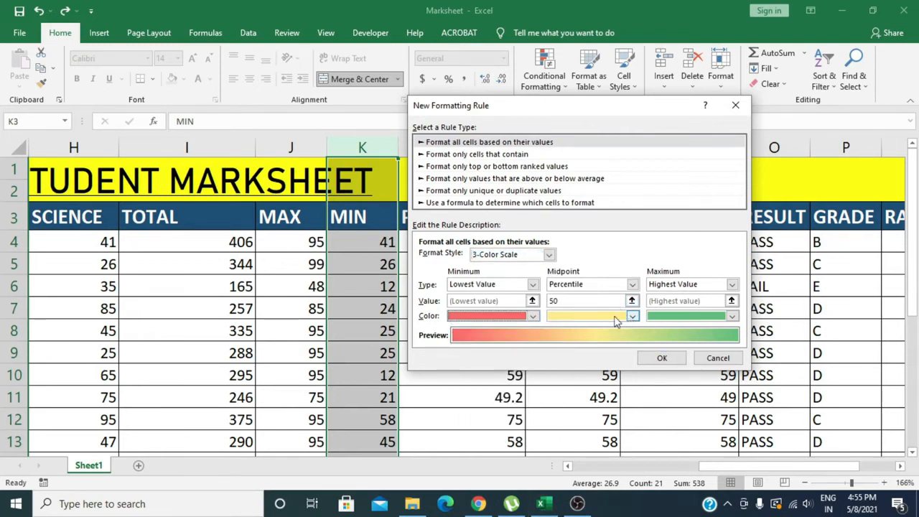
left_click(660, 358)
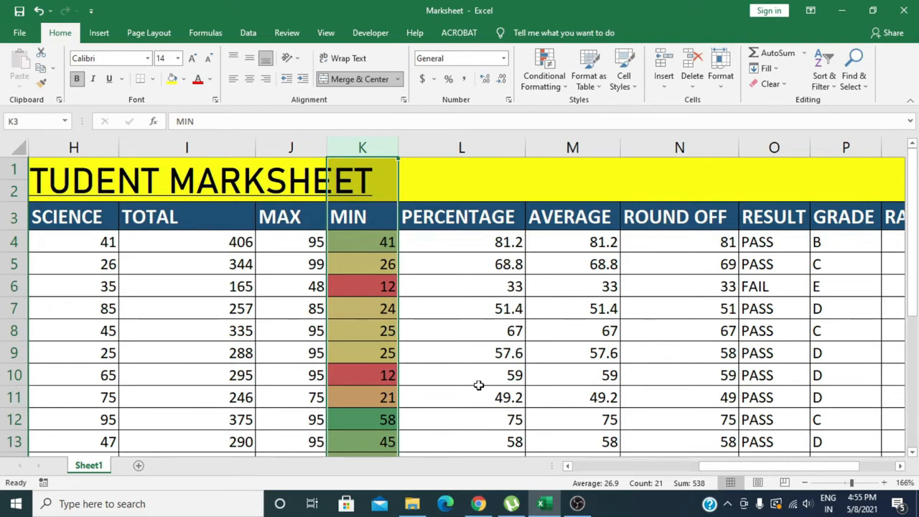
Clear the conditional formatting rules from the selected MIN column and deselect the column.
left_click(566, 86)
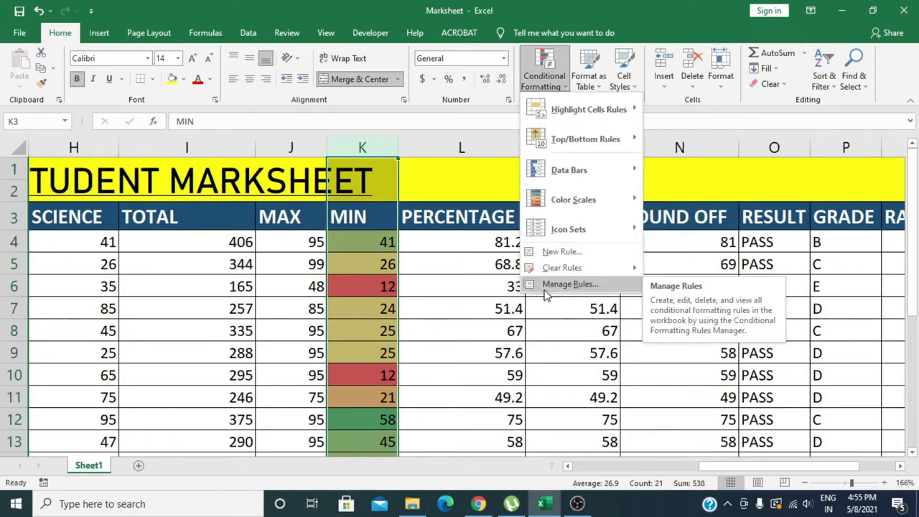
mouse_move(562, 272)
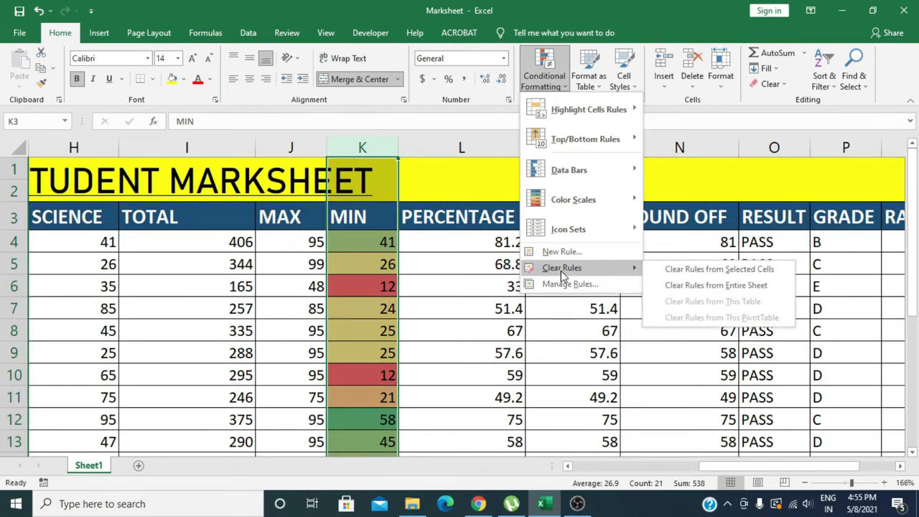
left_click(695, 271)
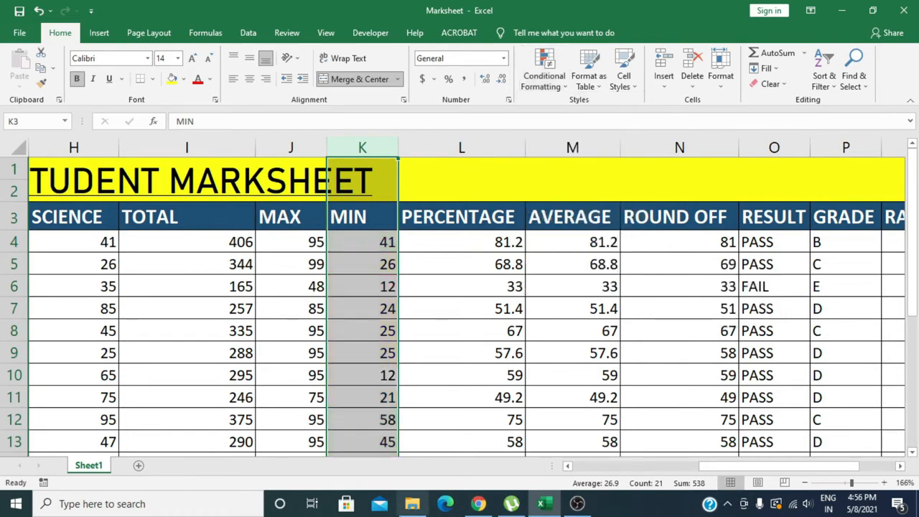
left_click(534, 352)
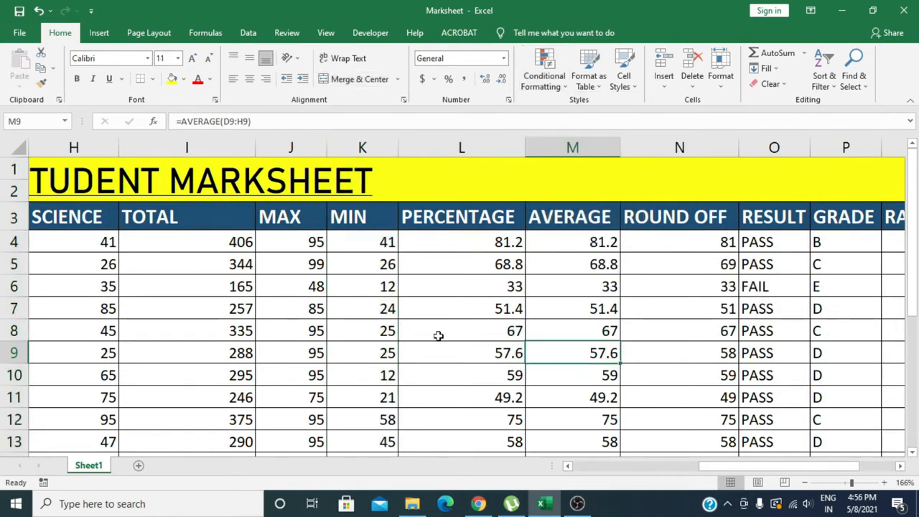
Format the range A3:N23 as a table with headers, using the orange Light table style with a solid header.
left_click_drag(714, 467, 623, 479)
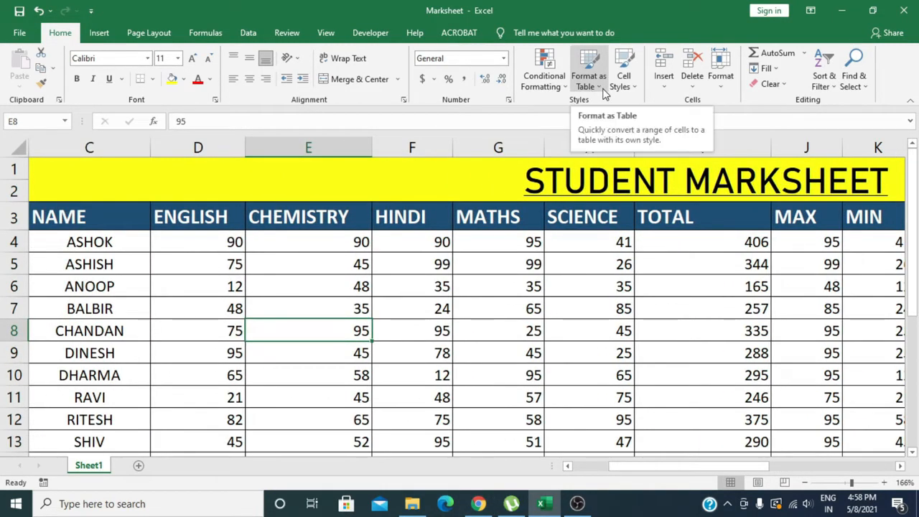
left_click_drag(656, 466, 578, 473)
left_click(54, 219)
left_click_drag(54, 219, 629, 411)
left_click(601, 92)
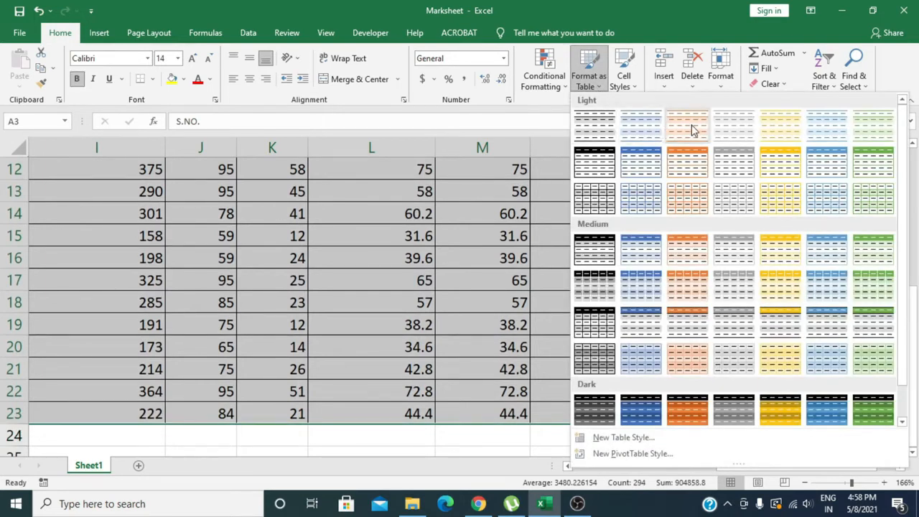
left_click(695, 161)
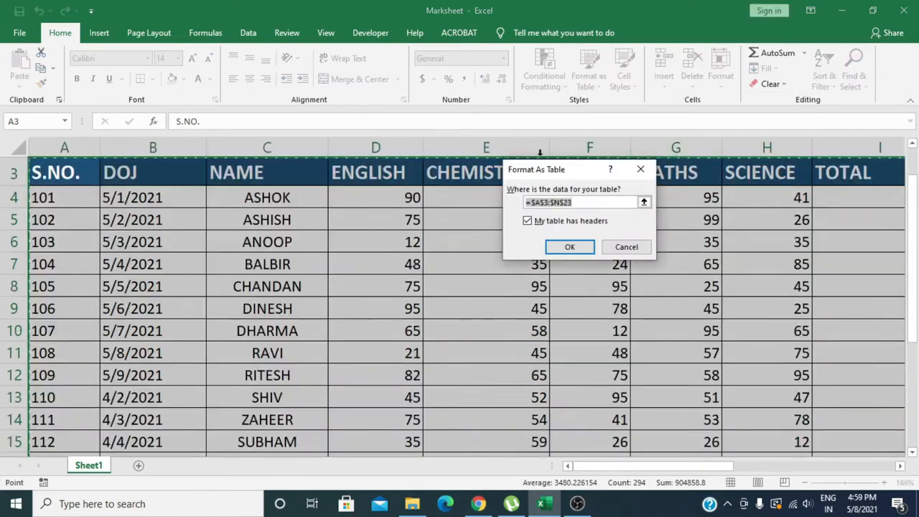
left_click(571, 248)
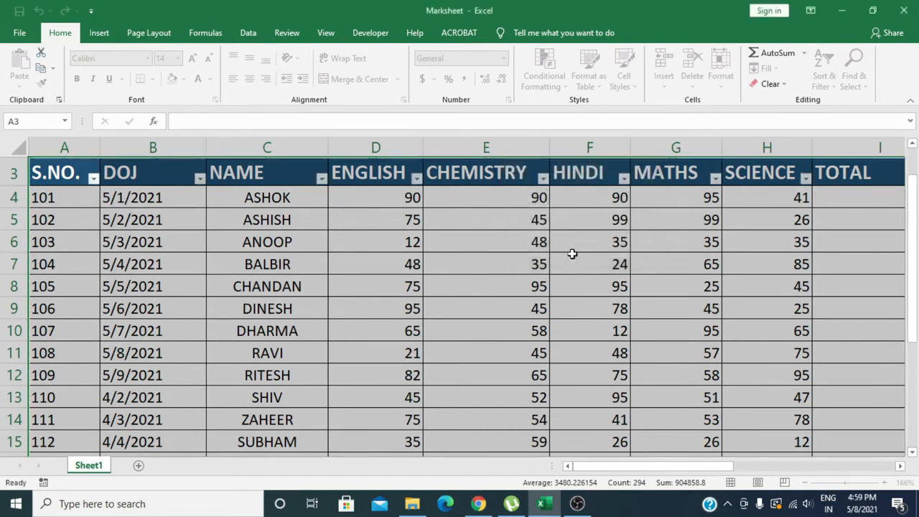
Change the marksheet table's style to the green banded style in the second row of the Medium group.
left_click(574, 280)
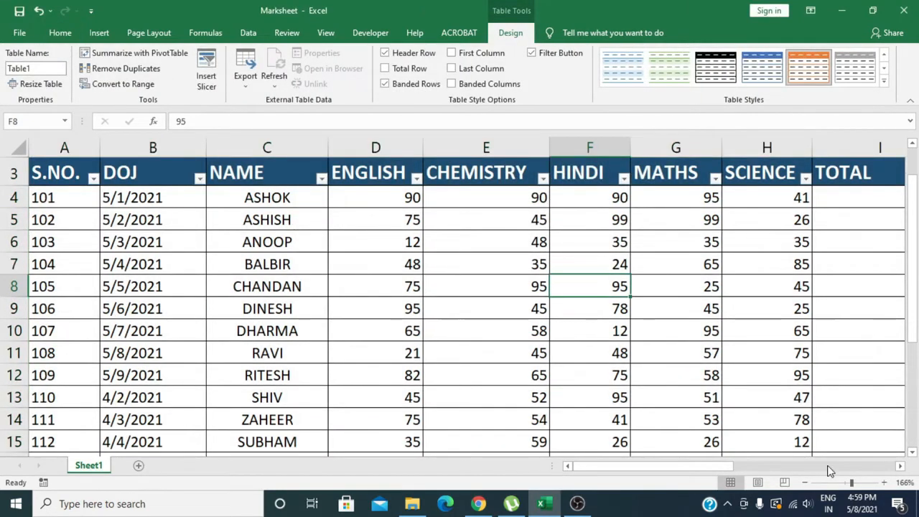
left_click(884, 81)
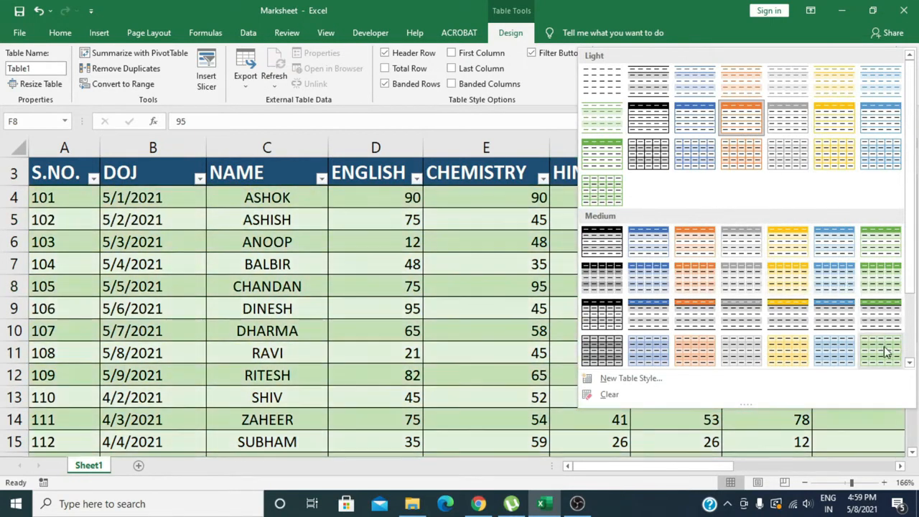
left_click(889, 291)
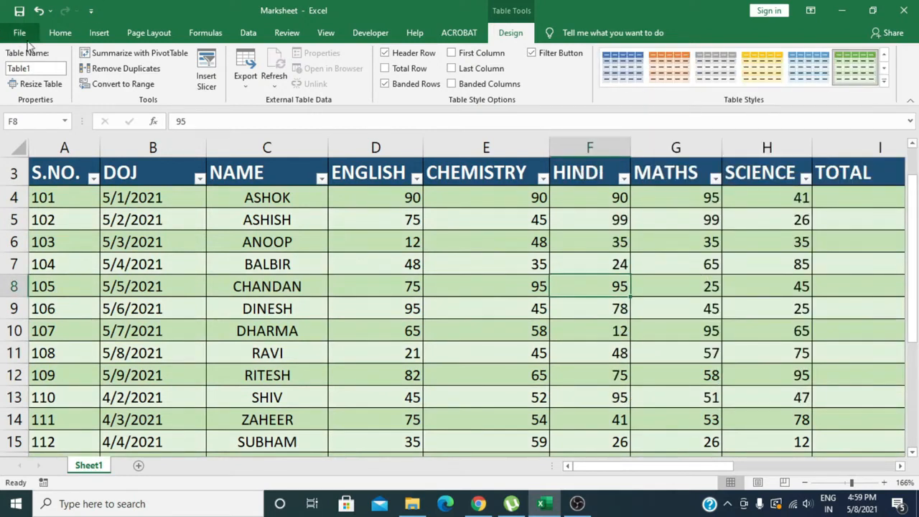
Filter the DOJ column to show only the April 2021 dates.
left_click(199, 178)
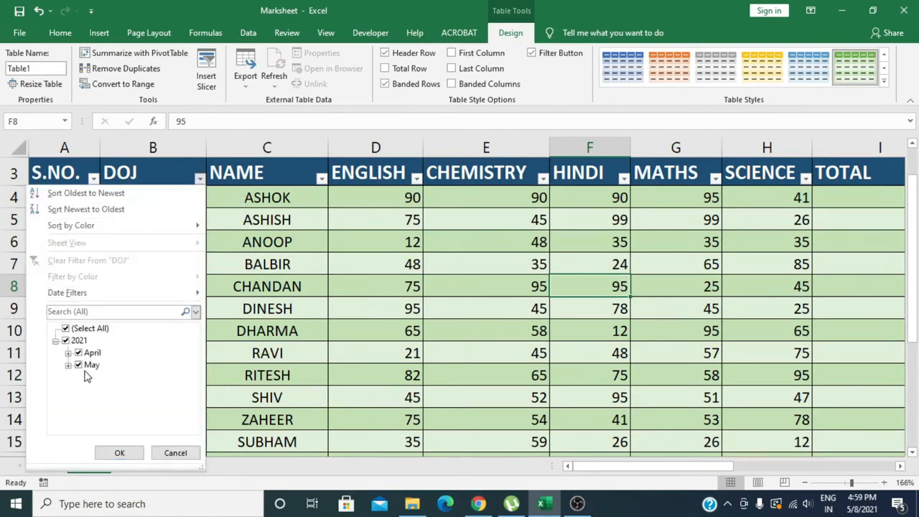
left_click(81, 365)
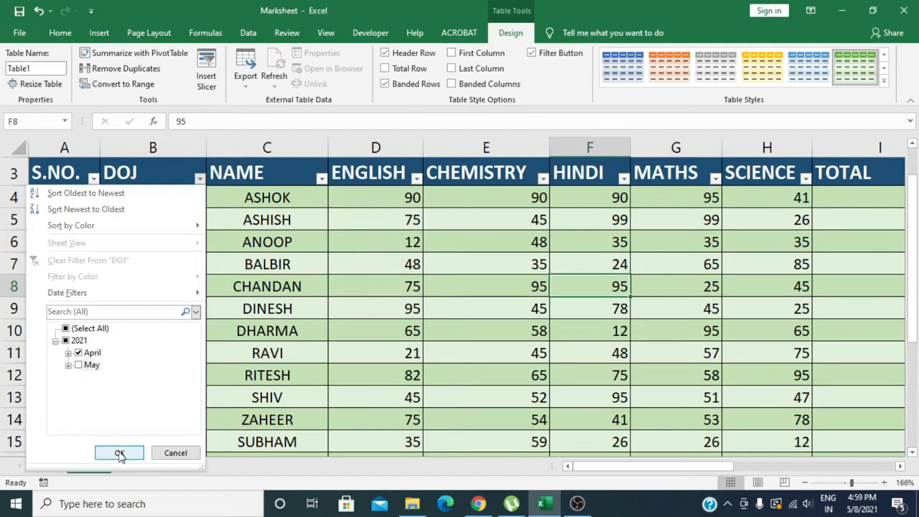
left_click(119, 454)
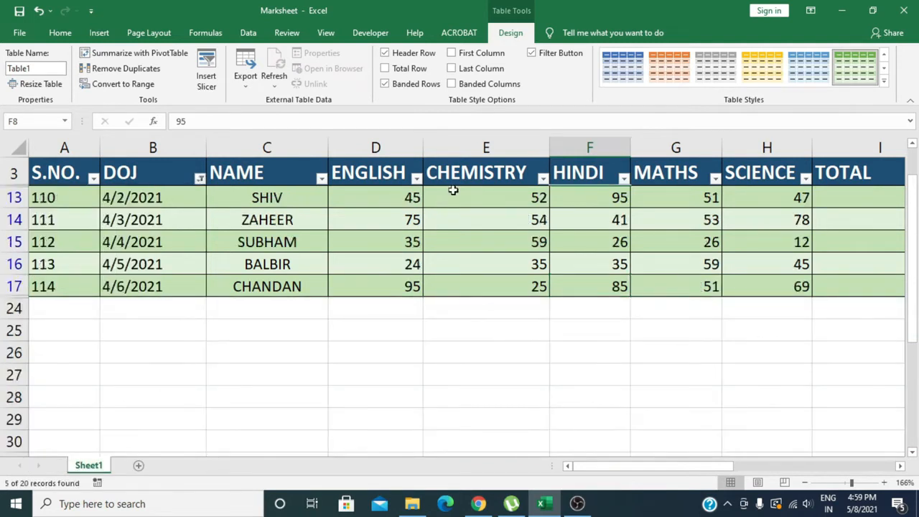
Include May again in the DOJ filter so that all dates are shown.
left_click(199, 178)
left_click(79, 365)
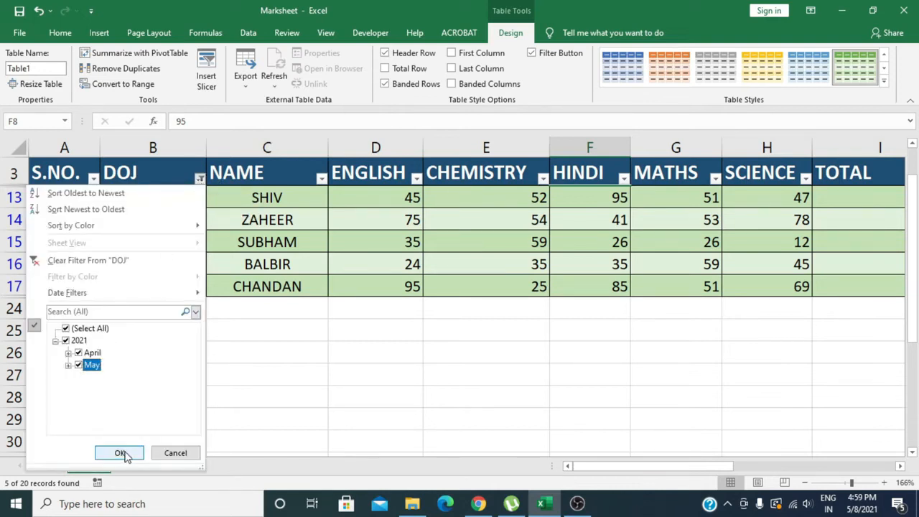
left_click(121, 453)
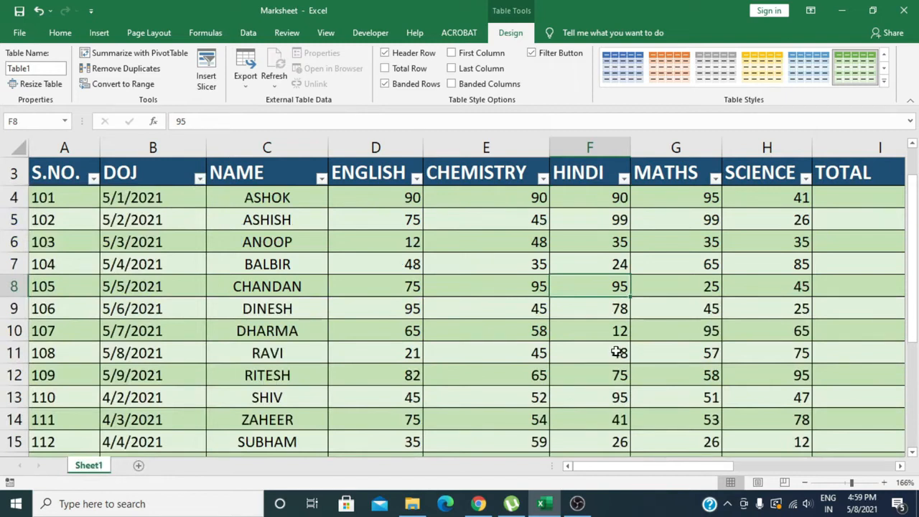
Apply the Input cell style to the HINDI mark in cell F5.
left_click(61, 33)
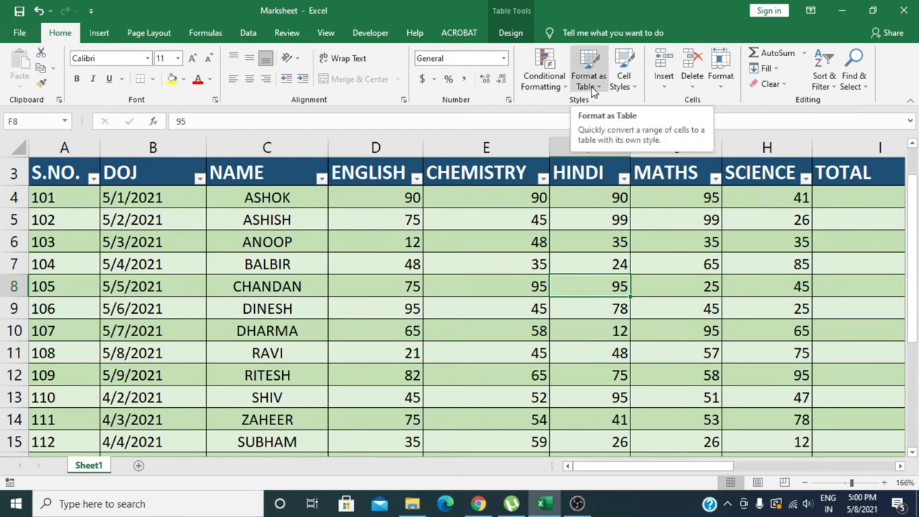
left_click(599, 219)
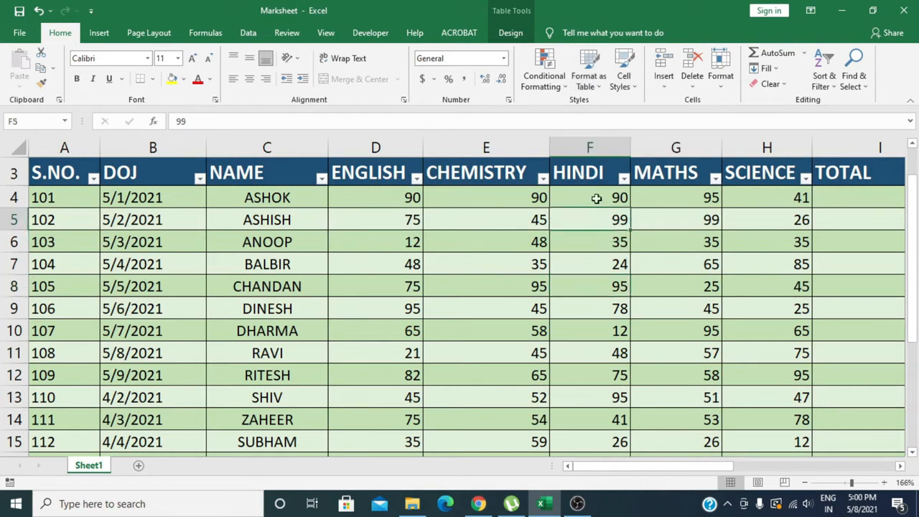
left_click(624, 81)
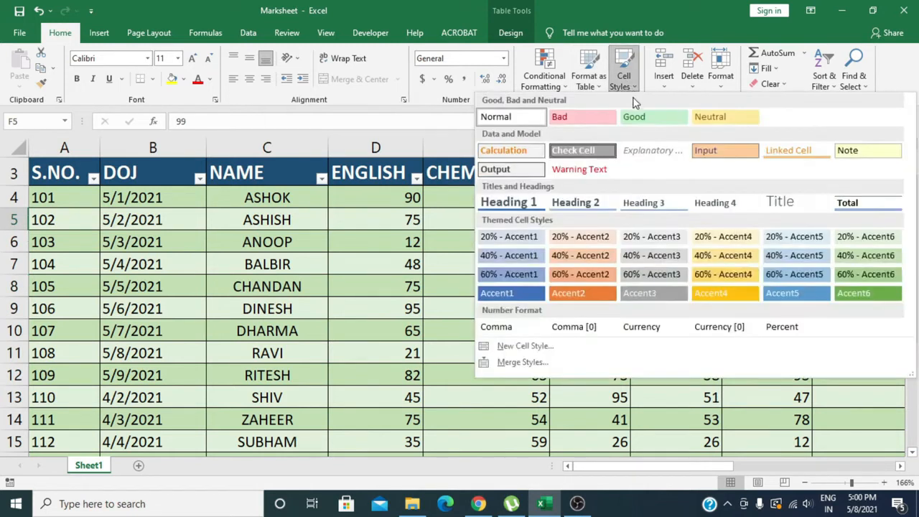
left_click(708, 152)
left_click(677, 263)
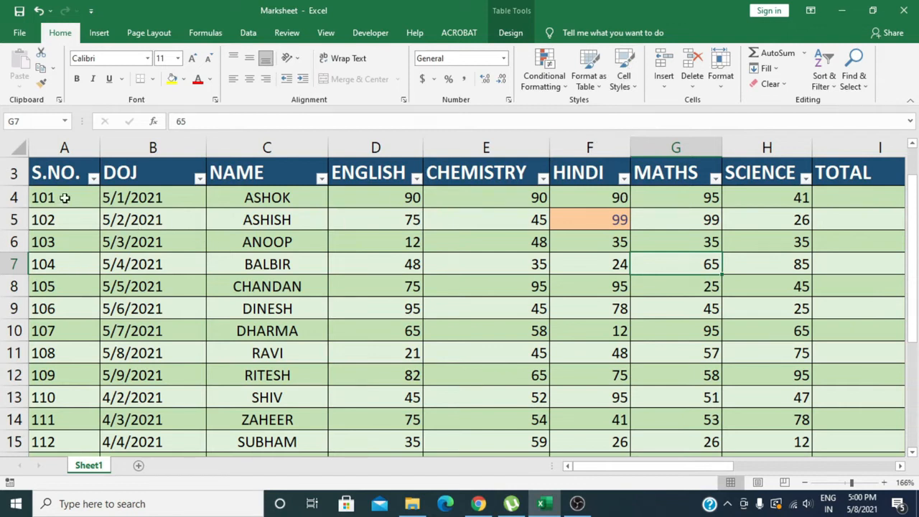
Apply the 40% - Accent4 cell style to the serial numbers 101 to 110 in the S.NO. column.
left_click_drag(47, 198, 56, 397)
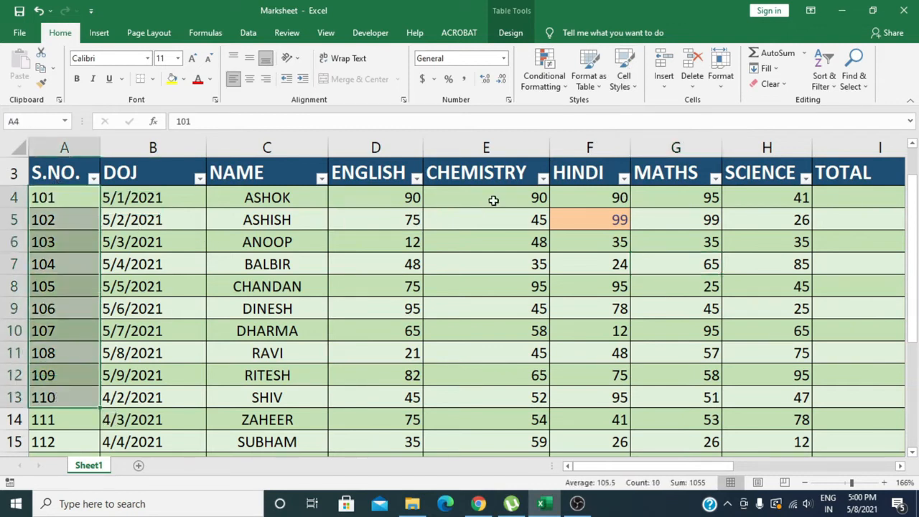
left_click(622, 78)
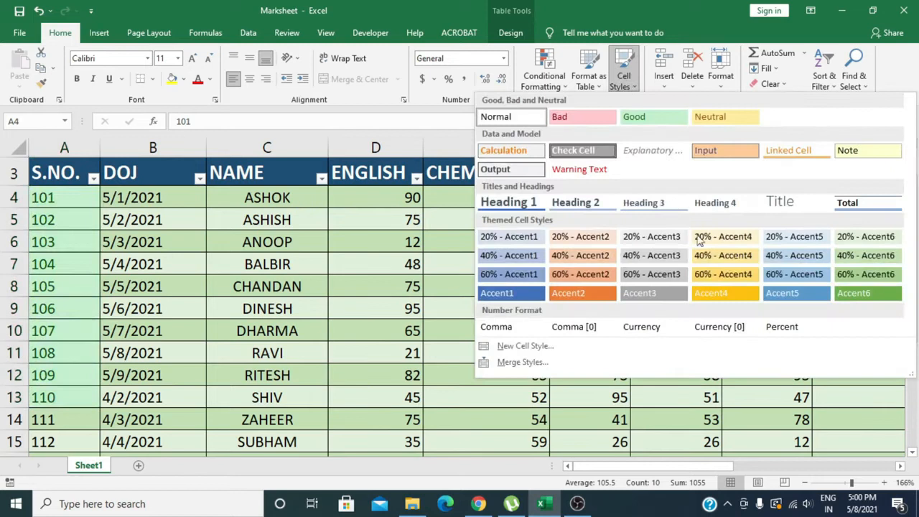
left_click(706, 257)
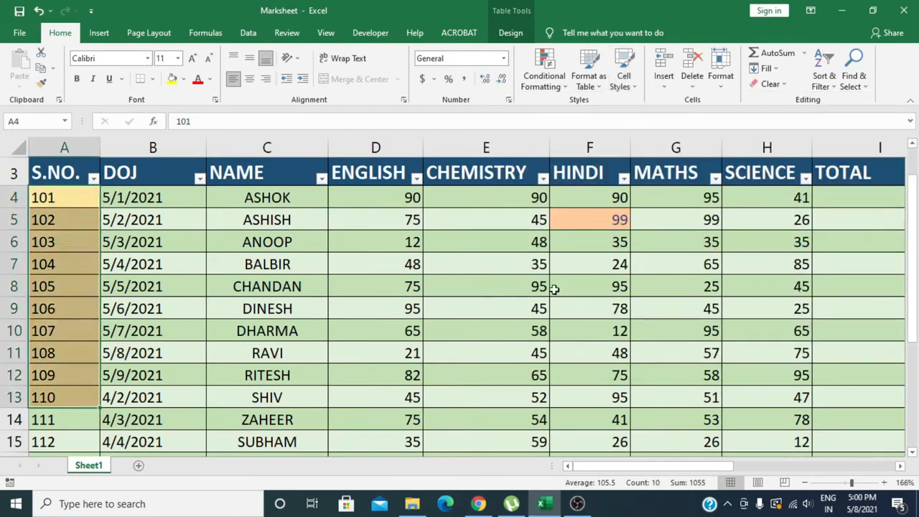
left_click(542, 307)
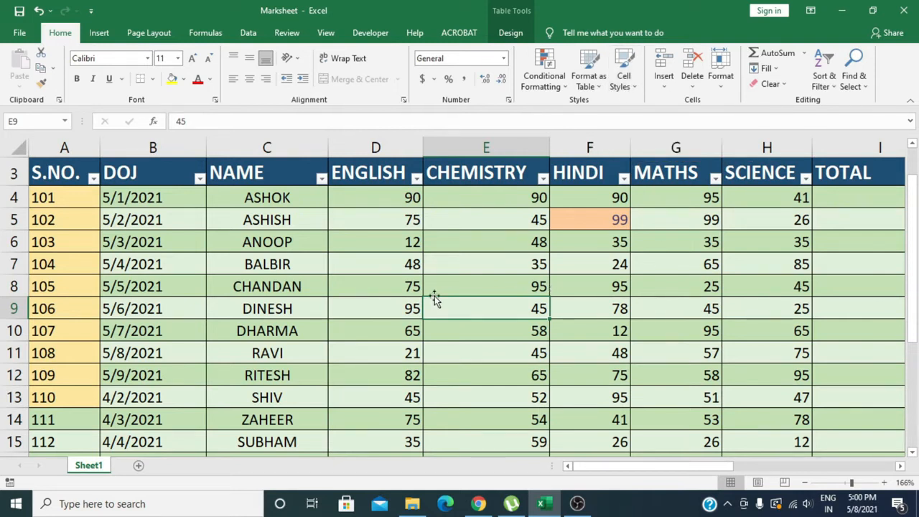
Undo the cell styles and the table formatting to return the marksheet to a plain range, and deselect it.
scroll(427, 300, "up", 2)
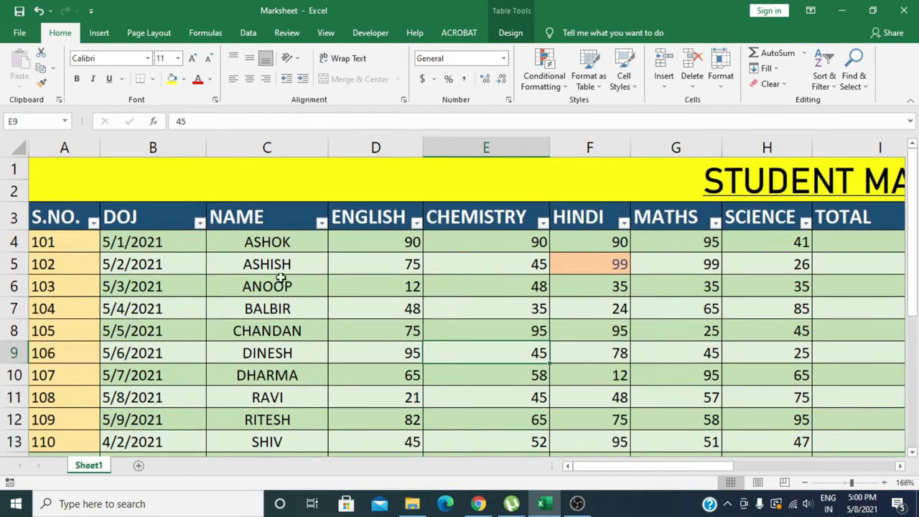
key("ctrl+z")
key("ctrl+z")
key("ctrl+z")
key("ctrl+z")
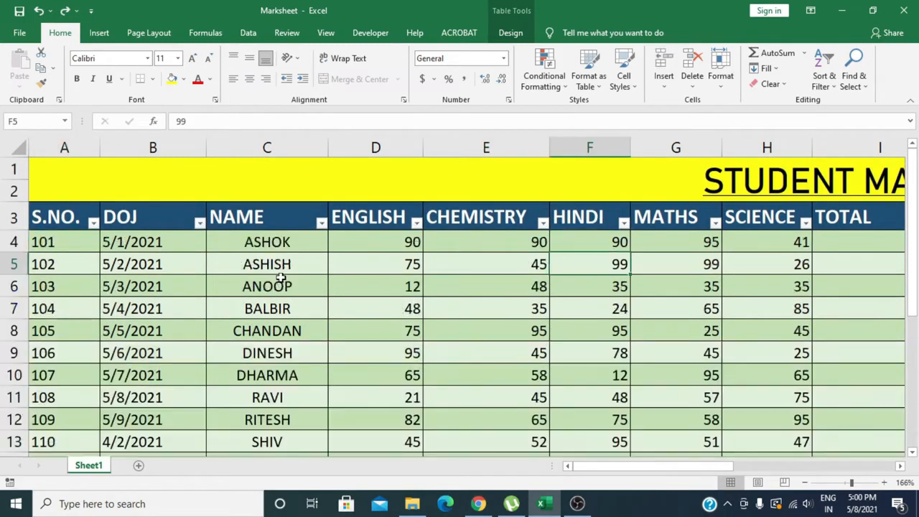
key("ctrl+z")
key("ctrl+z")
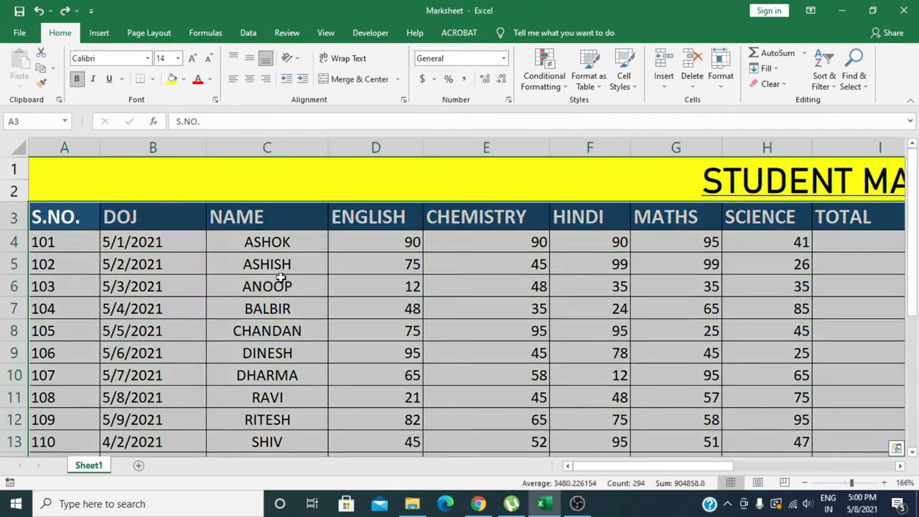
left_click(726, 288)
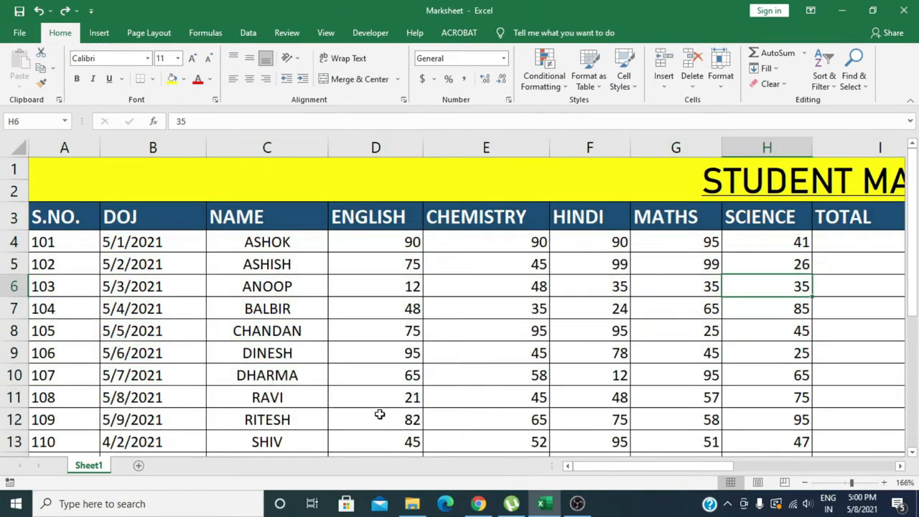
Insert a blank cell at C5 in the NAME column, shifting the existing cells down.
scroll(379, 415, "down", 3)
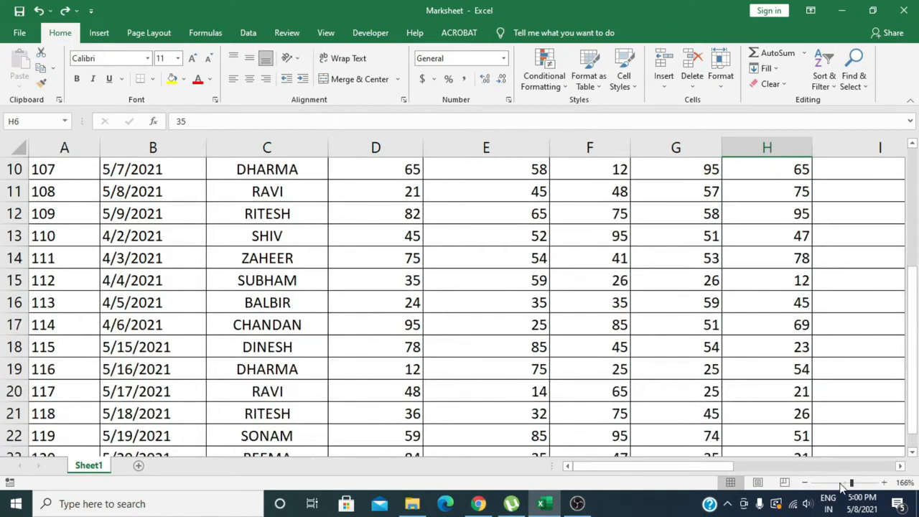
left_click_drag(850, 486, 849, 485)
scroll(586, 400, "up", 2)
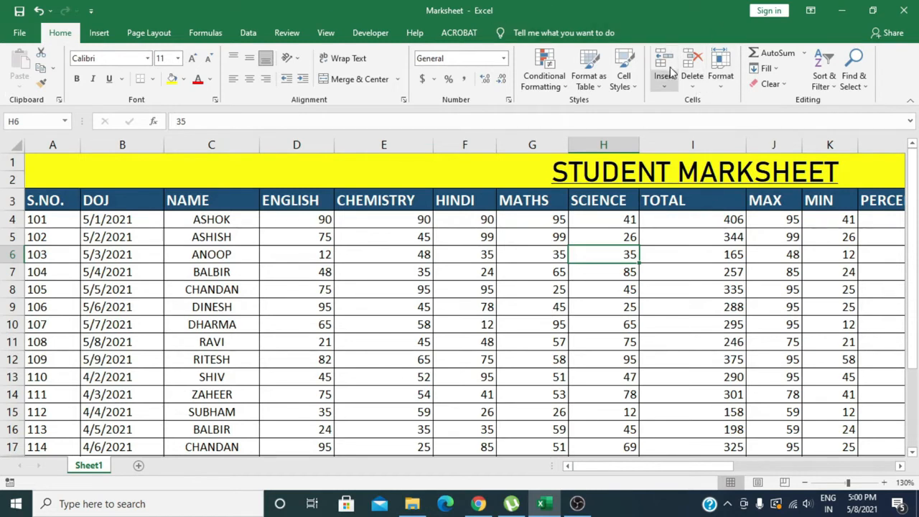
left_click(662, 91)
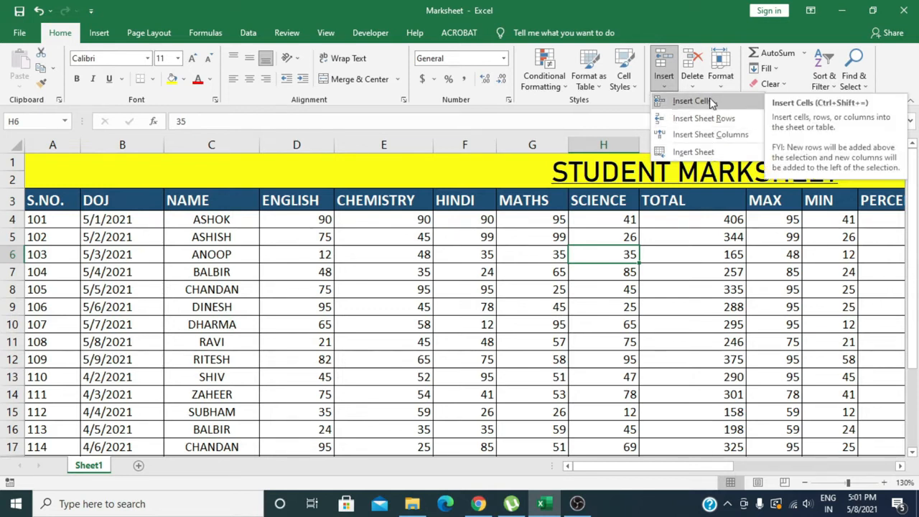
left_click(231, 233)
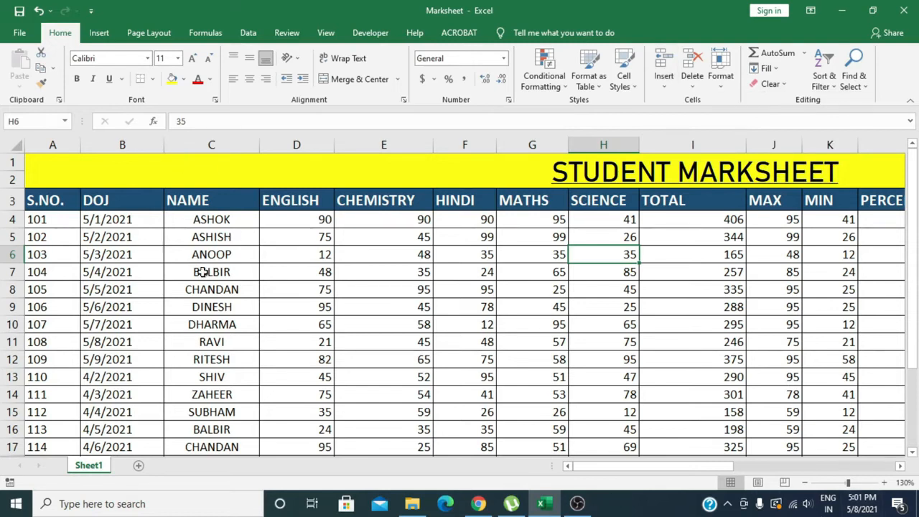
left_click(215, 238)
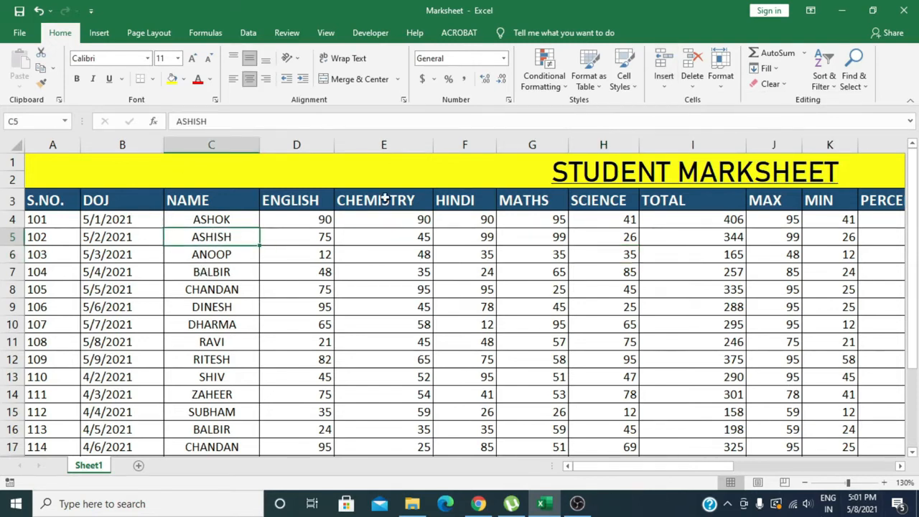
left_click(664, 97)
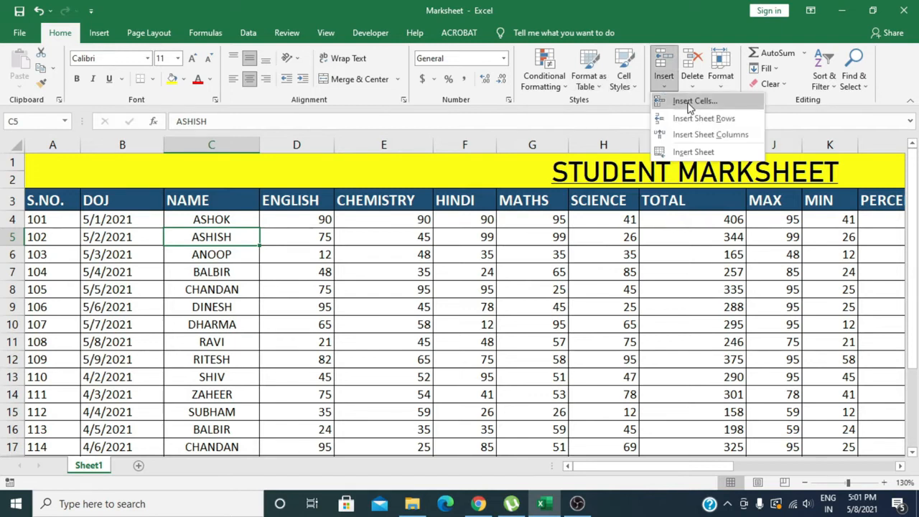
left_click(690, 100)
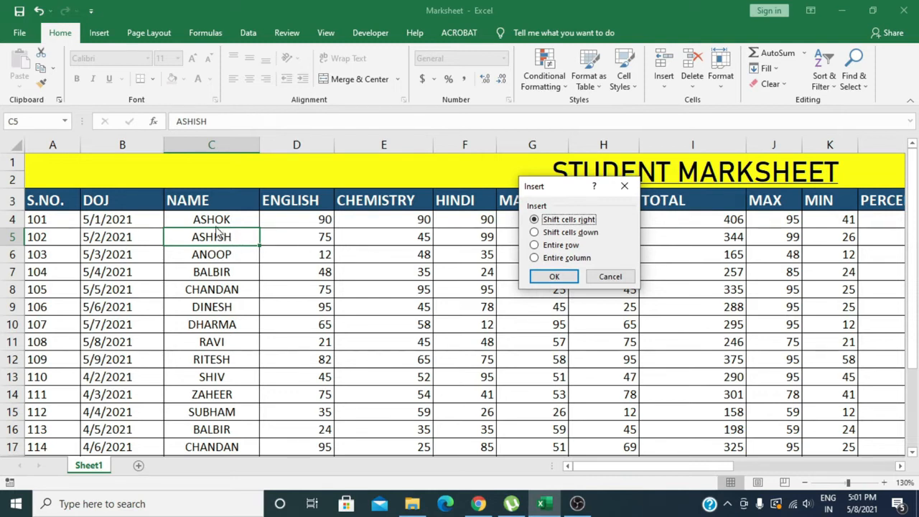
left_click(570, 233)
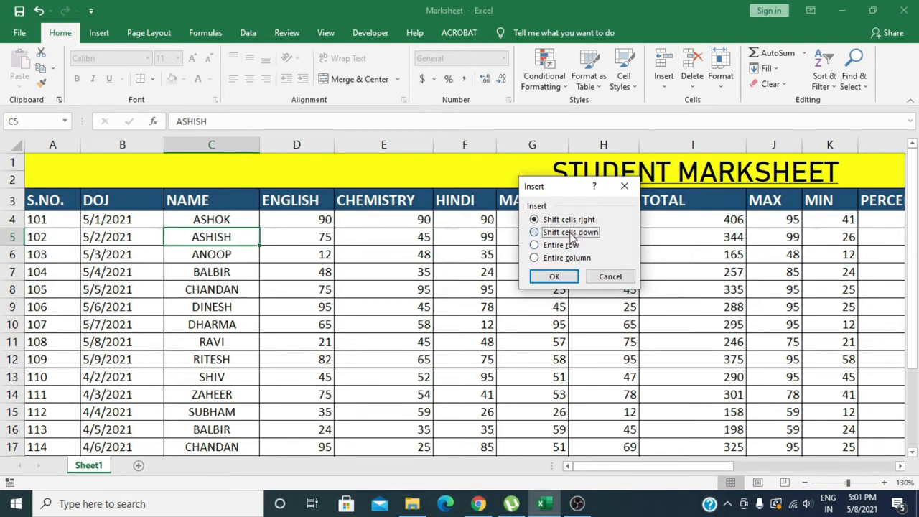
left_click(554, 278)
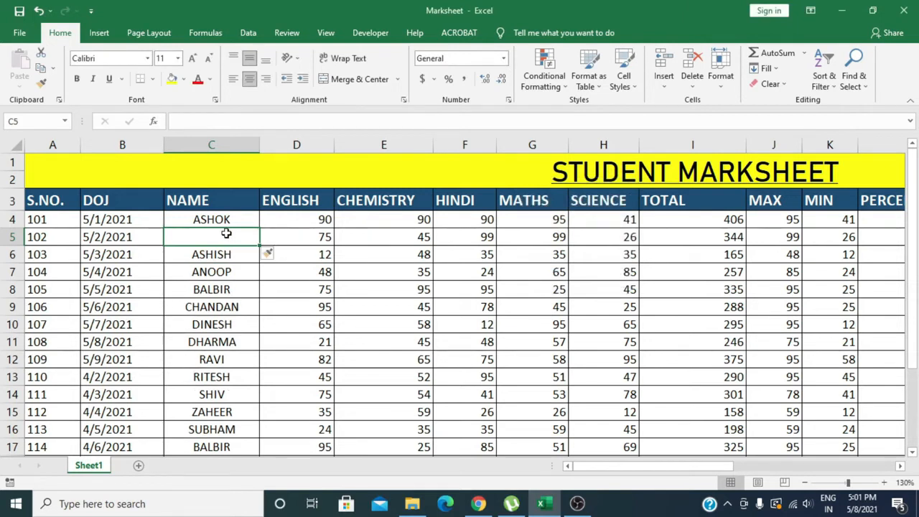
Enter a new student's first name in the blank NAME cell C5.
type("REEMA")
key("BackSpace")
key("BackSpace")
type("TA")
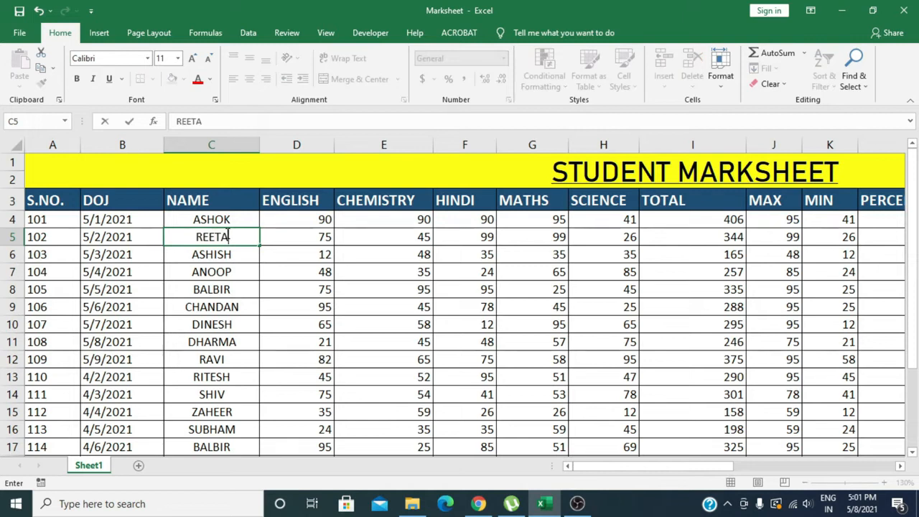
left_click(327, 309)
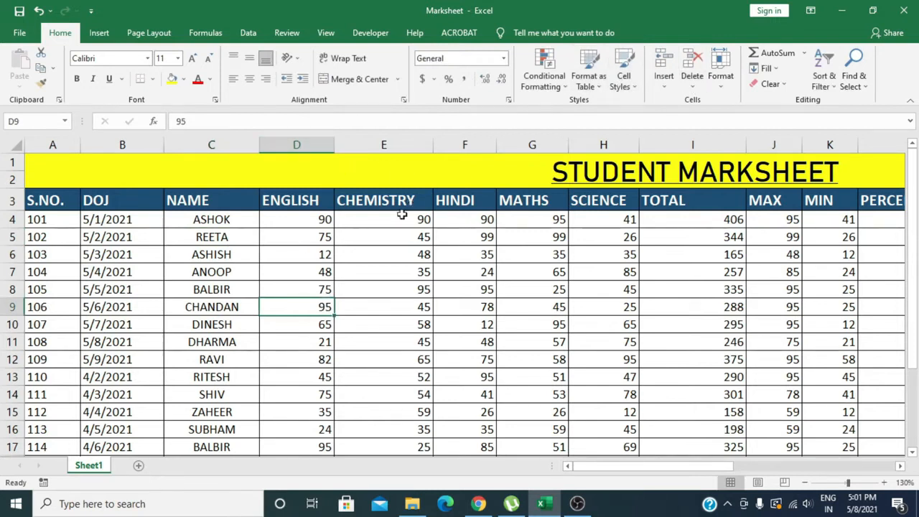
Insert a blank sheet row at row 4, directly above the first student record.
left_click(284, 218)
left_click(664, 94)
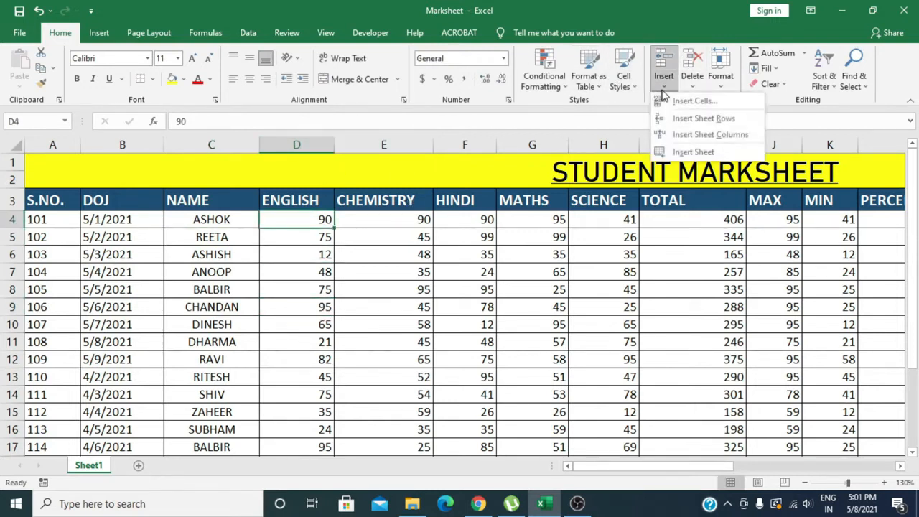
left_click(688, 126)
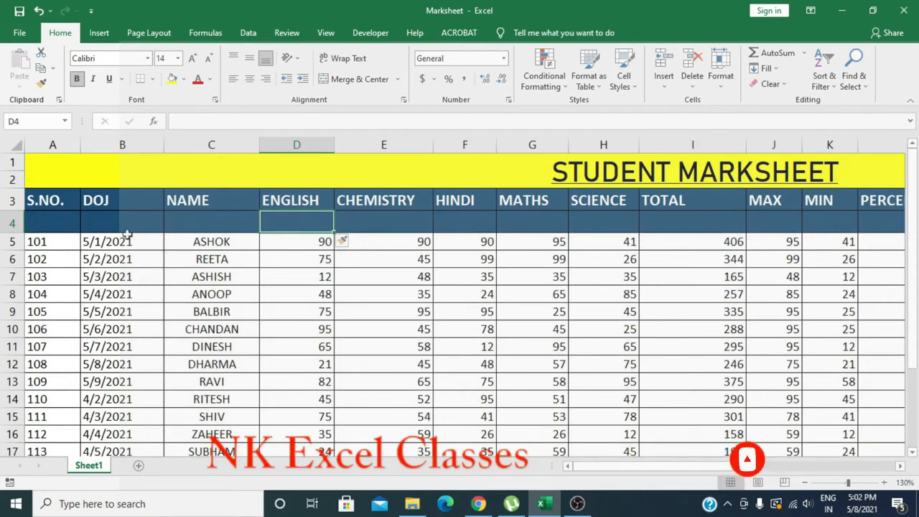
Fill the blank cells A4 to I4 with the lightest orange theme colour.
left_click_drag(49, 225, 740, 224)
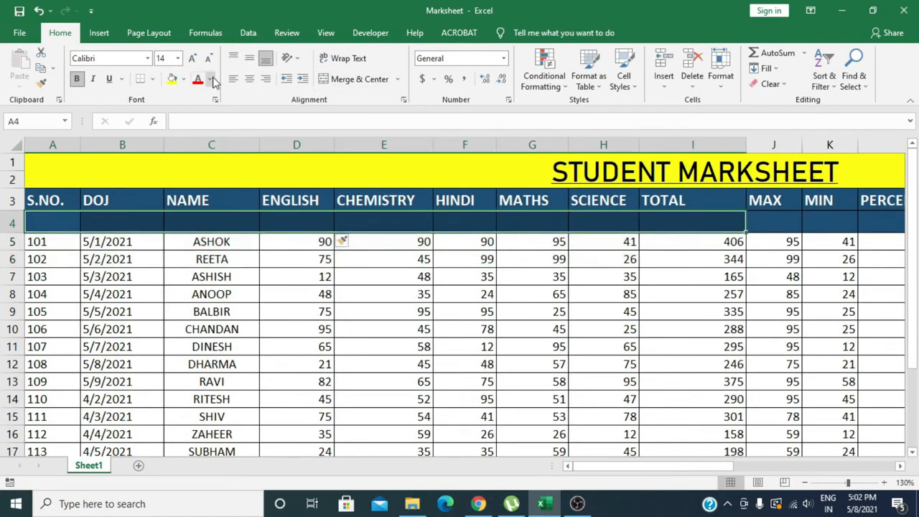
left_click(185, 80)
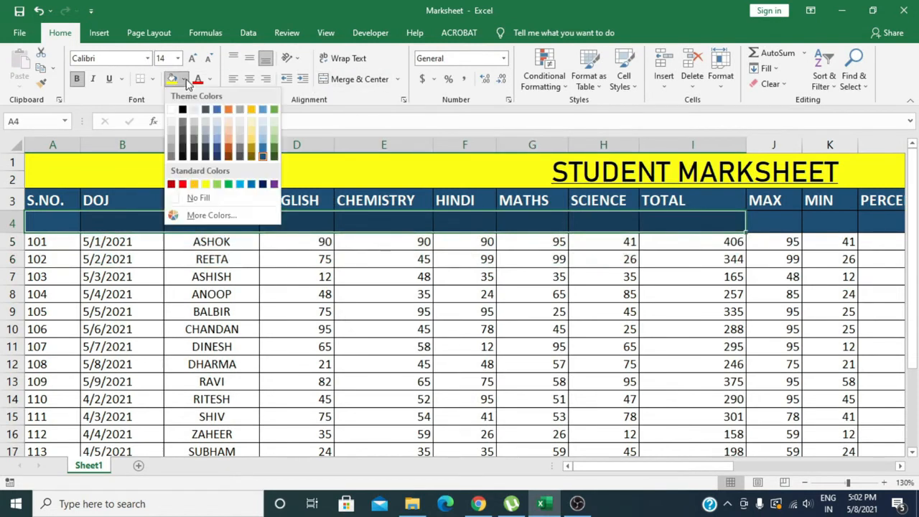
left_click(228, 122)
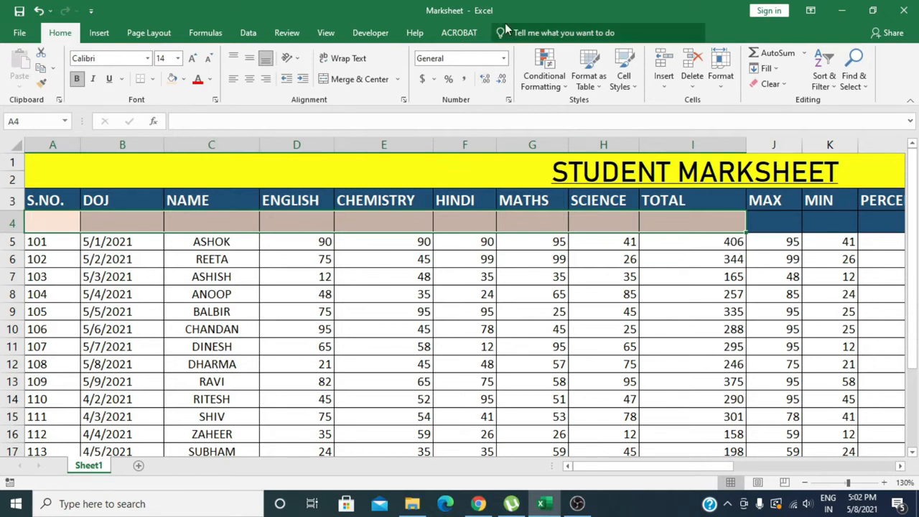
left_click(377, 259)
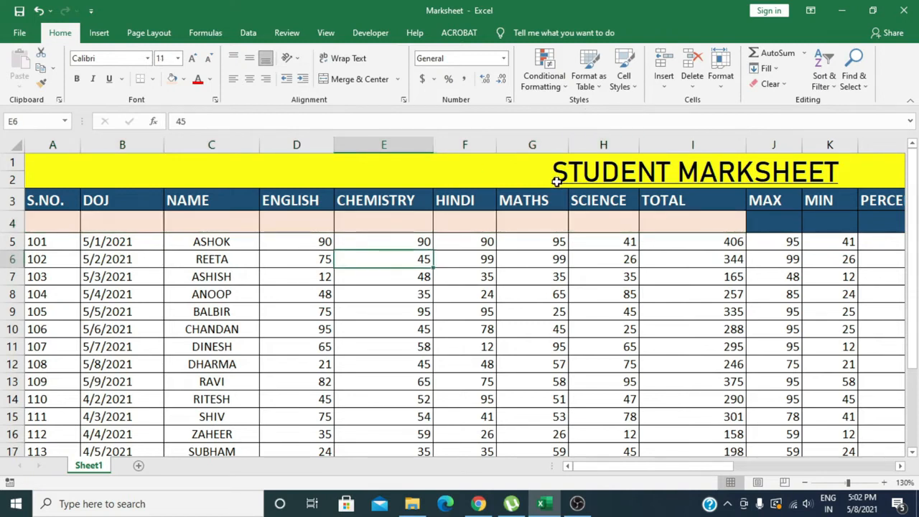
Undo the orange fill and the row insertion at row 4.
key("ctrl+z")
key("ctrl+z")
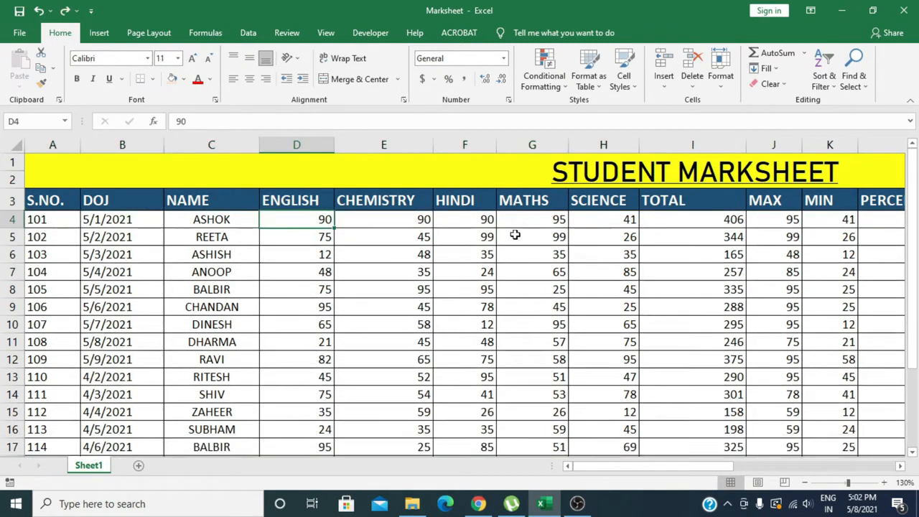
Insert a blank sheet row at row 6, above serial number 103, and undo the insertion.
left_click(504, 253)
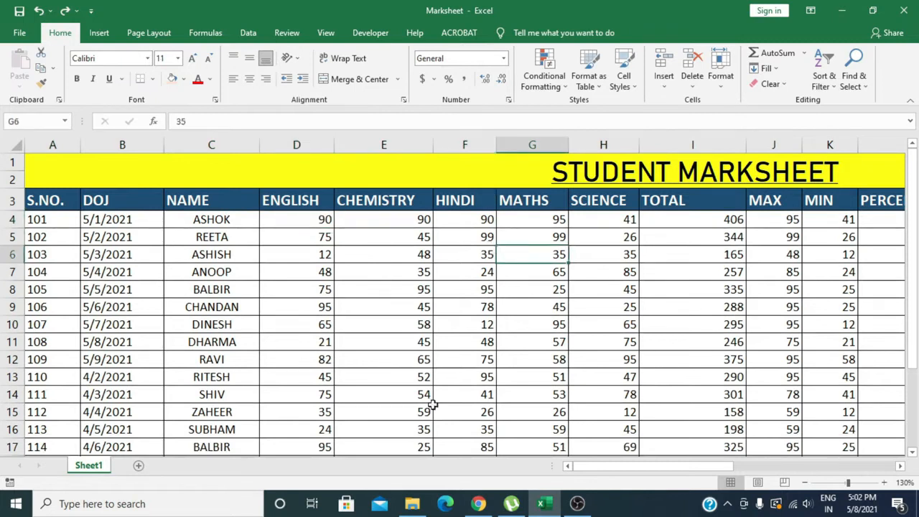
left_click(663, 85)
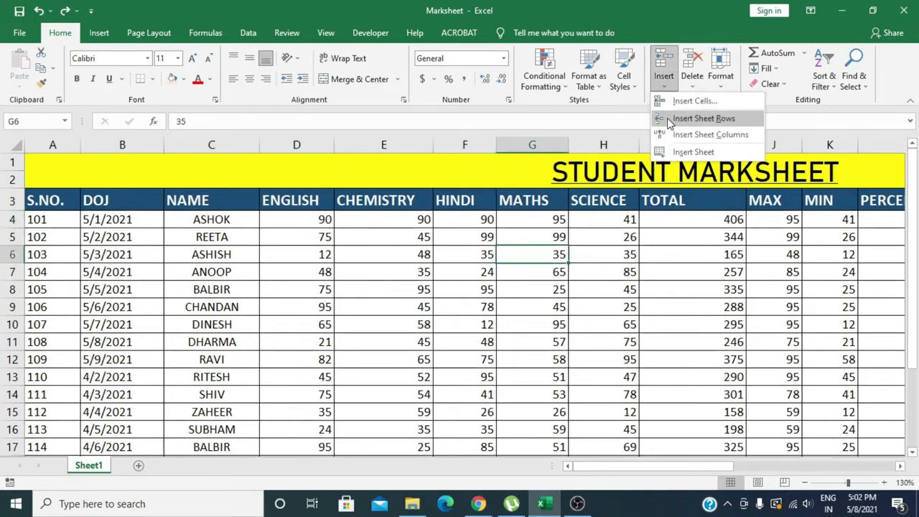
left_click(679, 119)
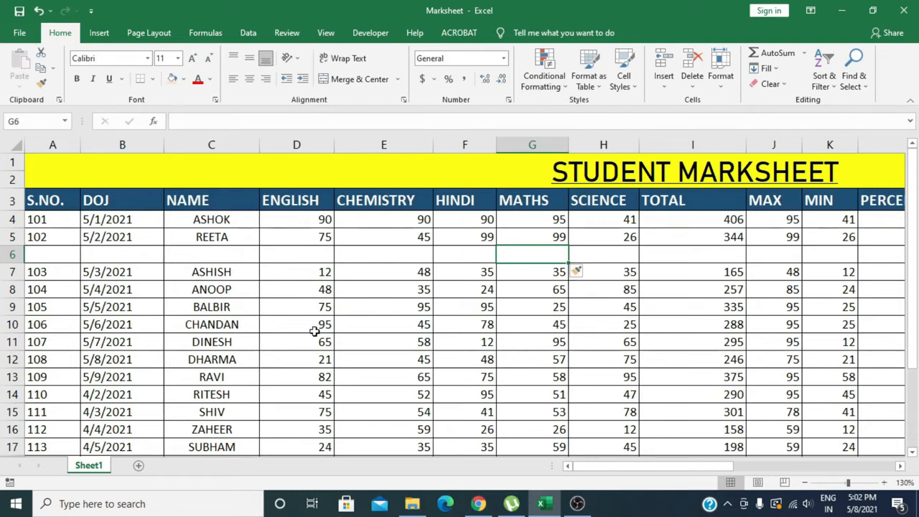
key("ctrl+z")
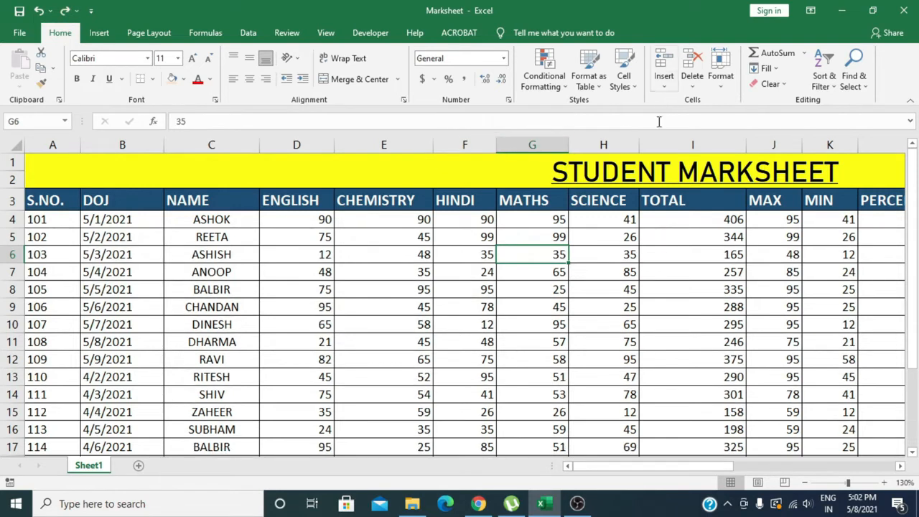
Insert a blank sheet column before the DOJ column and undo the insertion.
left_click(213, 200)
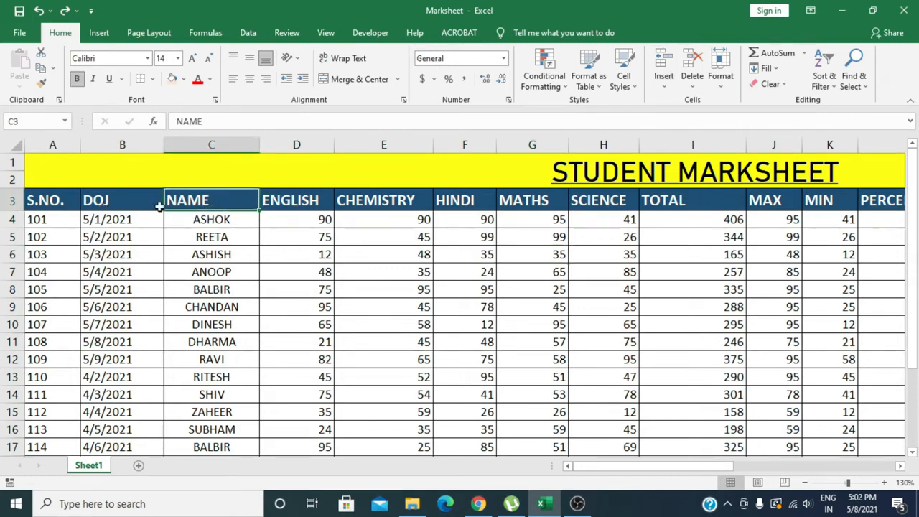
left_click(123, 203)
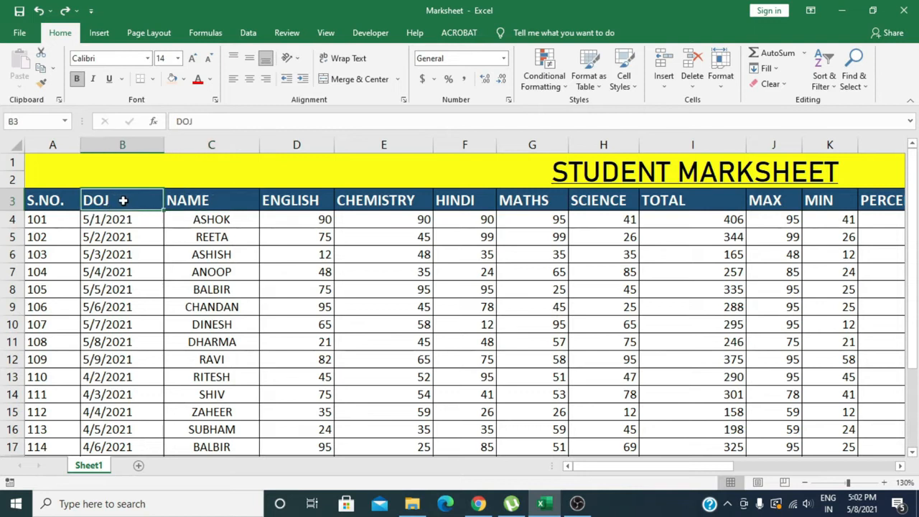
left_click(667, 84)
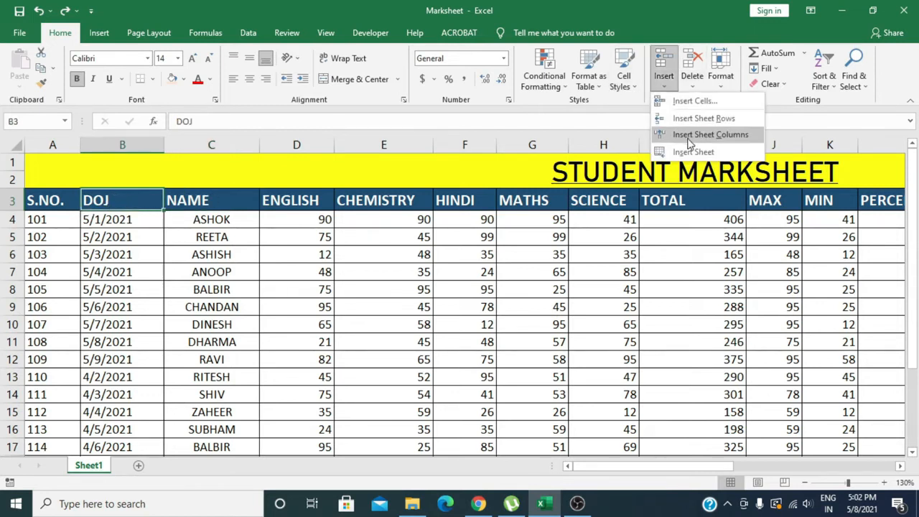
left_click(711, 135)
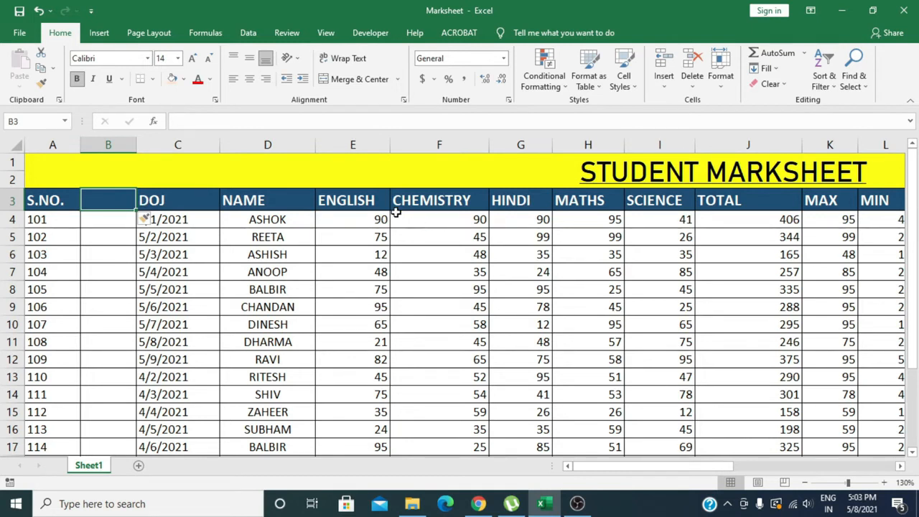
left_click(664, 89)
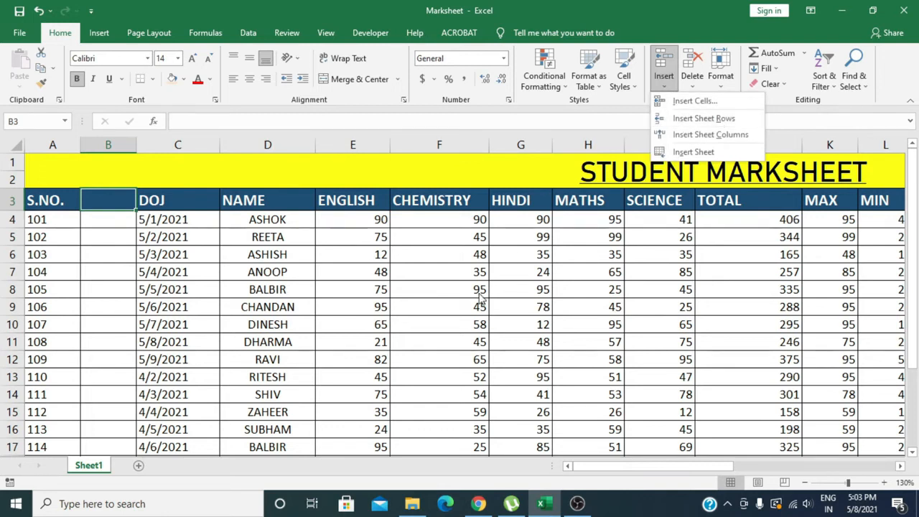
left_click(467, 344)
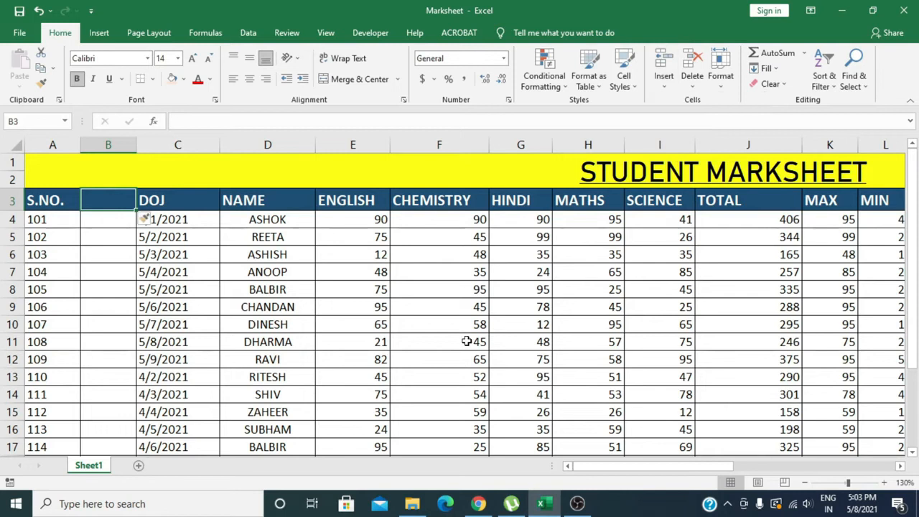
key("ctrl+z")
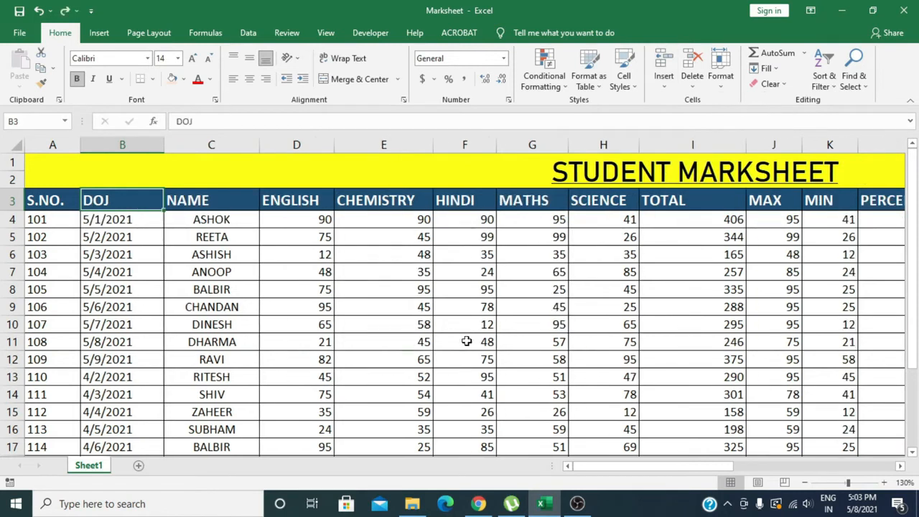
Insert a new blank worksheet into the workbook and return to the marksheet on Sheet1.
left_click(663, 80)
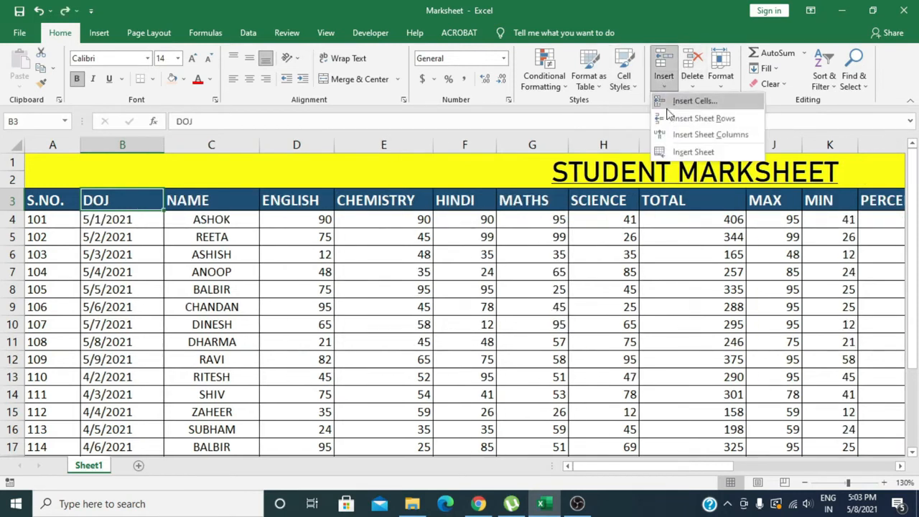
left_click(694, 152)
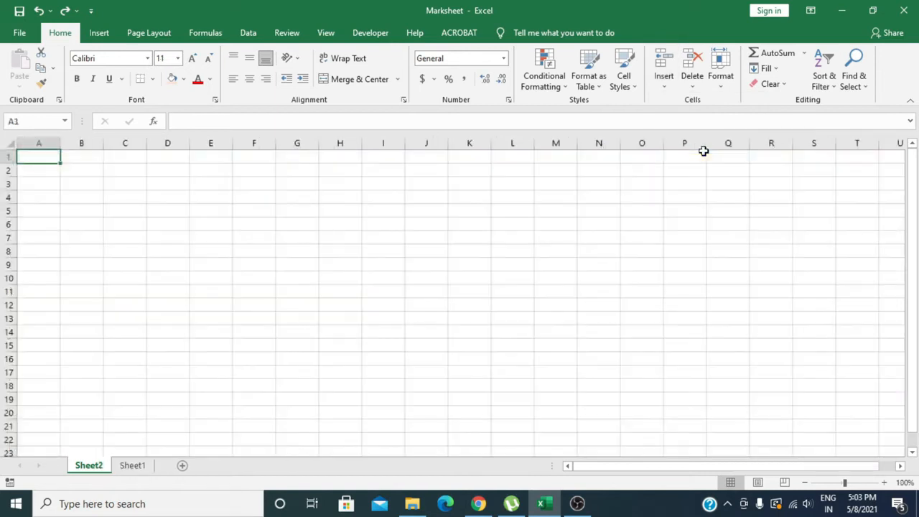
left_click(144, 466)
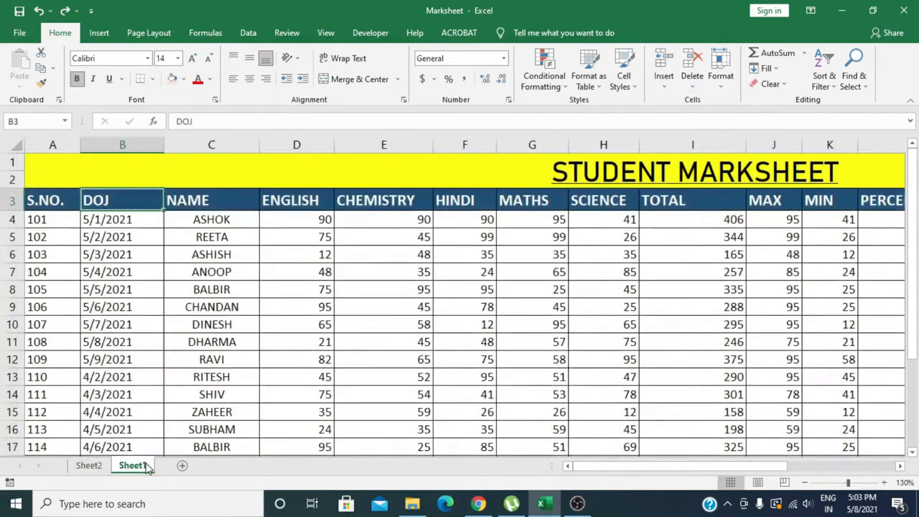
Move the new worksheet after Sheet1, view it briefly, and return to the marksheet.
left_click(82, 468)
mouse_move(81, 464)
left_mouse_down()
mouse_move(134, 468)
mouse_move(93, 477)
left_mouse_up()
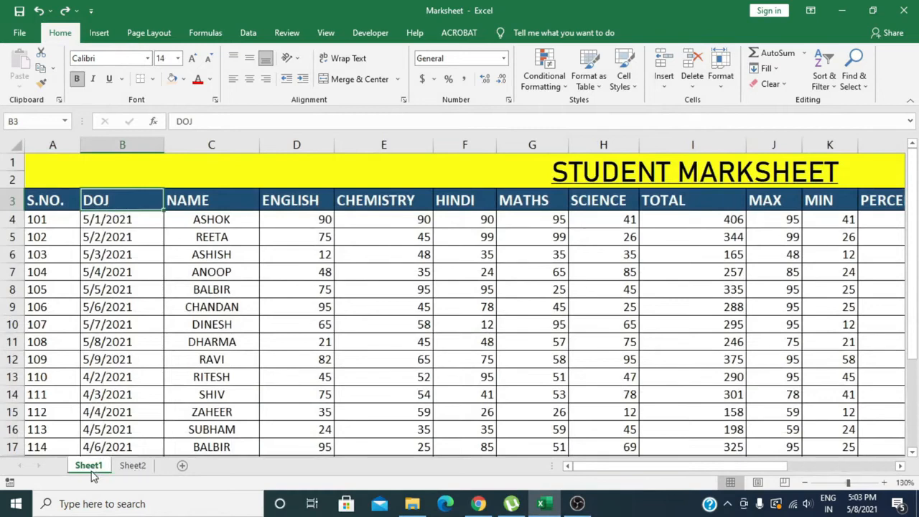
left_click(132, 466)
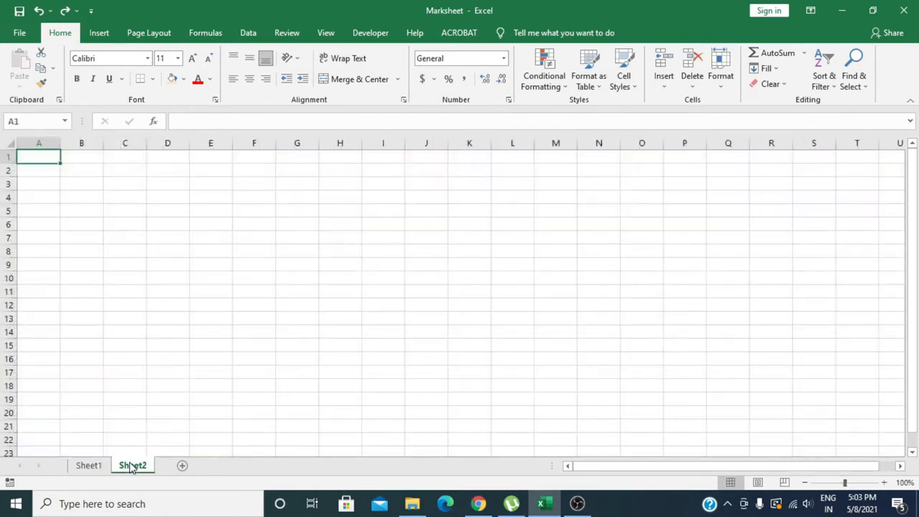
left_click(101, 466)
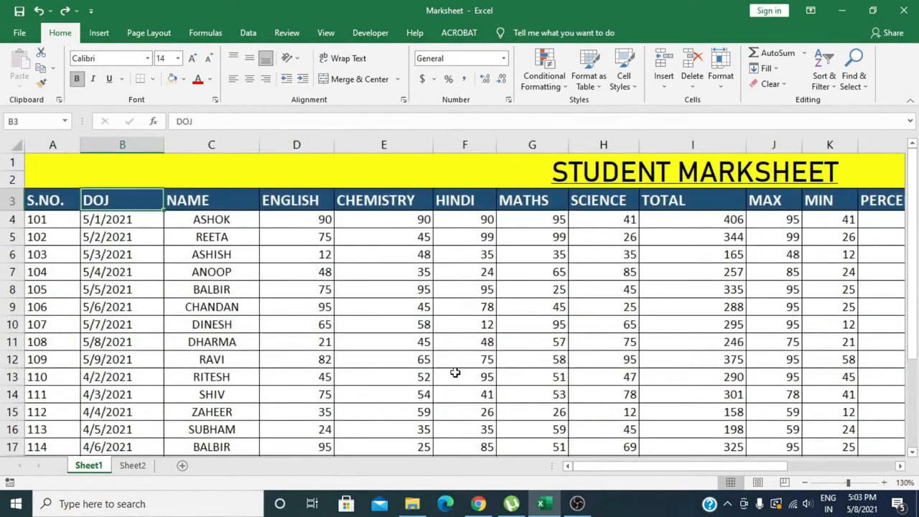
Add two blank worksheets to the workbook and move Sheet2 ahead of Sheet3 in the sheet order.
left_click(184, 467)
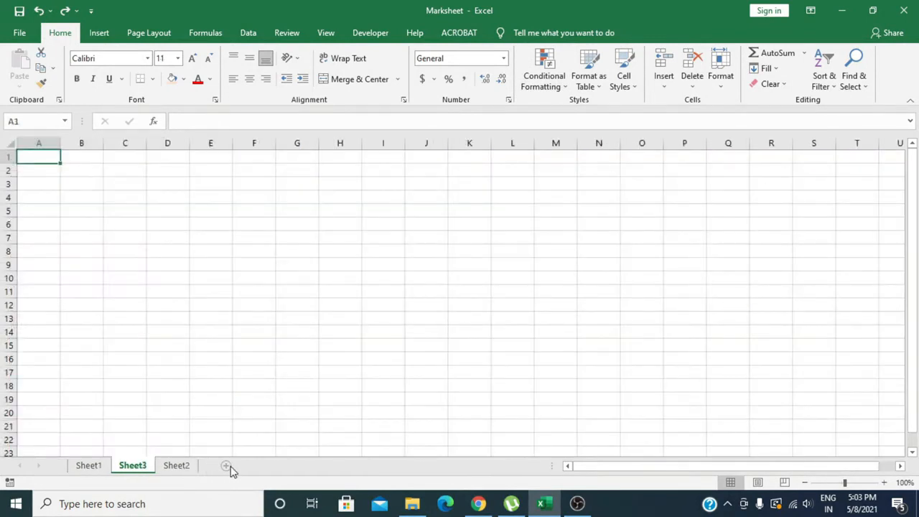
left_click(178, 466)
left_click(225, 467)
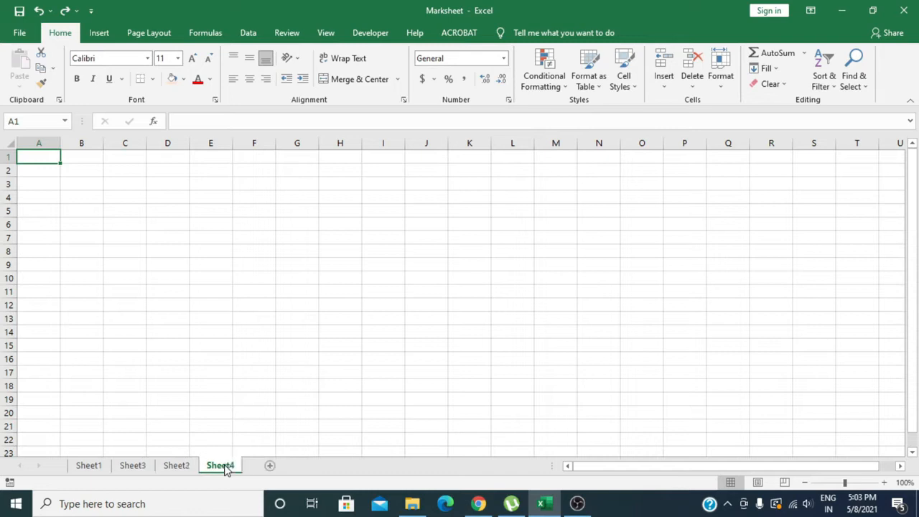
left_click(141, 467)
mouse_move(142, 470)
left_mouse_down()
mouse_move(172, 474)
mouse_move(145, 478)
left_mouse_up()
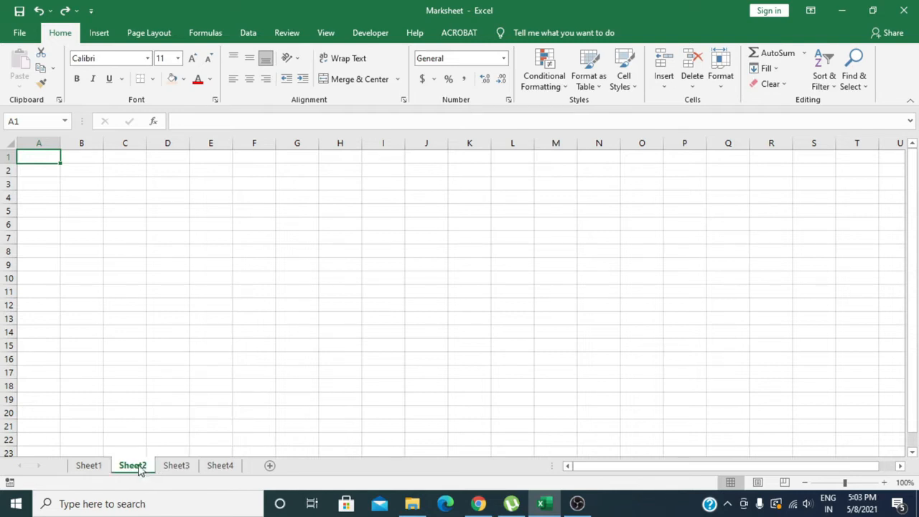
Add two more blank worksheets after Sheet4 and return to the marksheet on Sheet1.
left_click(222, 471)
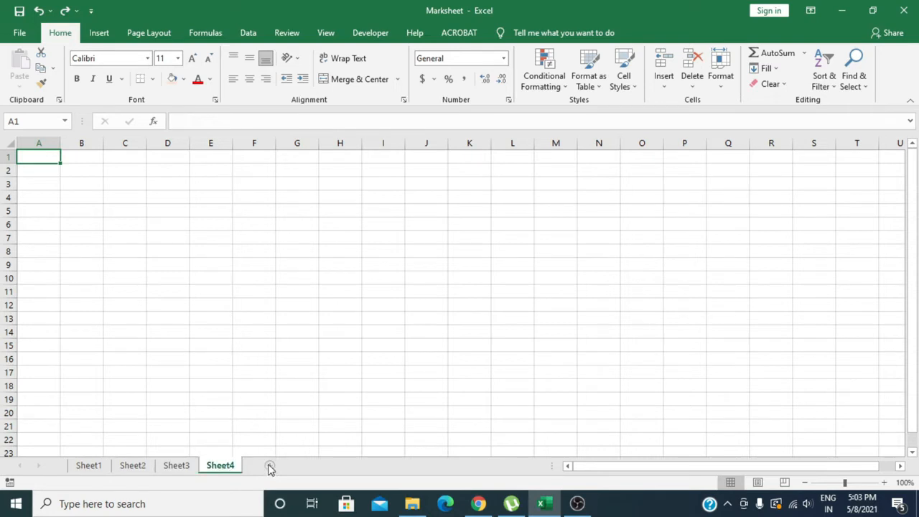
left_click(270, 466)
left_click(313, 466)
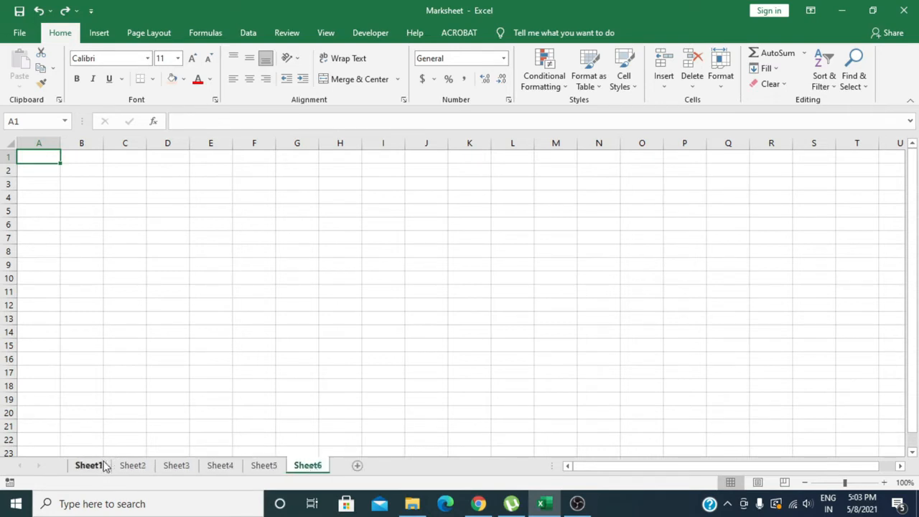
left_click(84, 473)
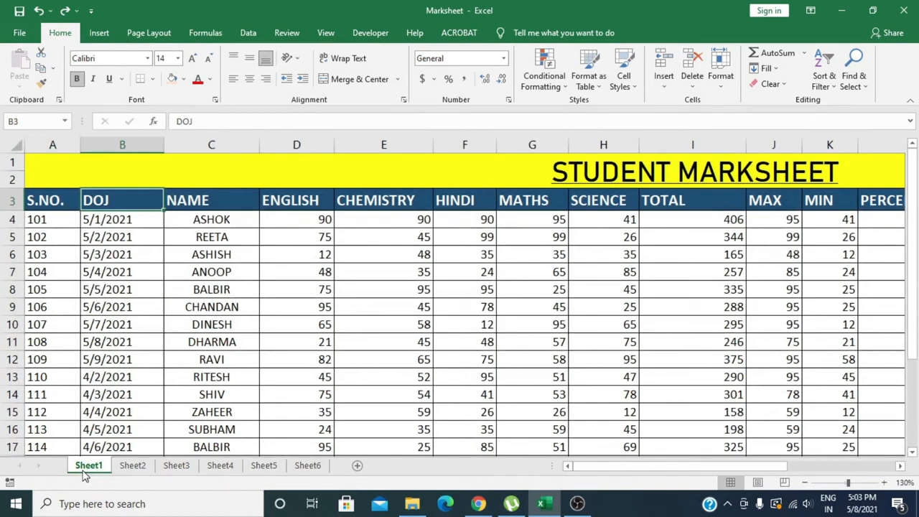
Insert a blank cell at C7 in the NAME column, shifting the existing cells right.
left_click(692, 86)
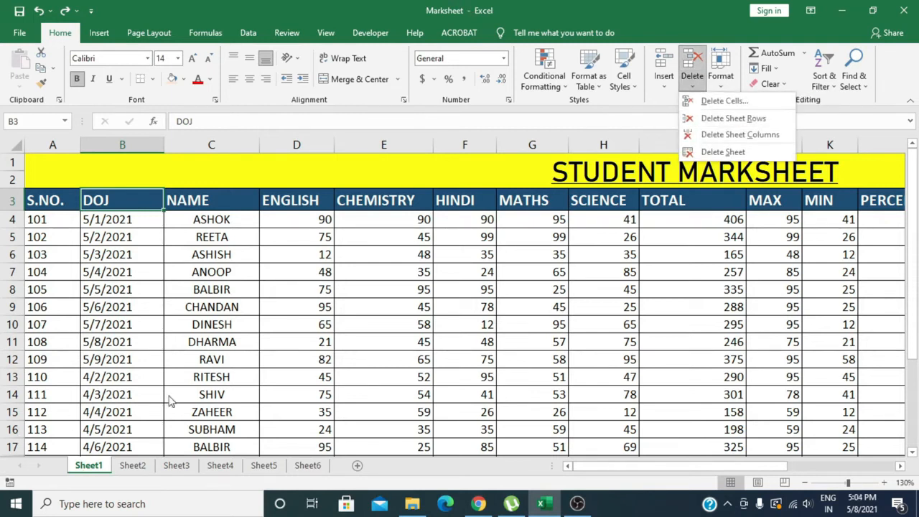
left_click(317, 248)
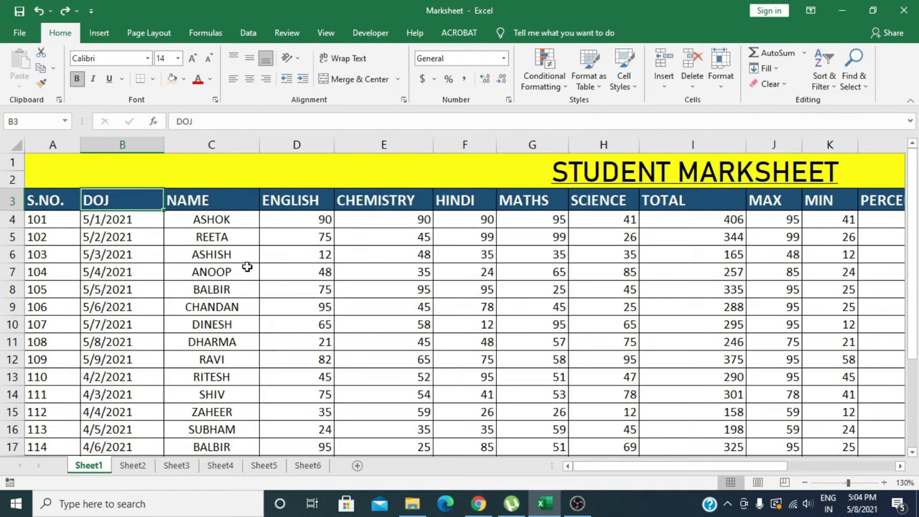
left_click(225, 265)
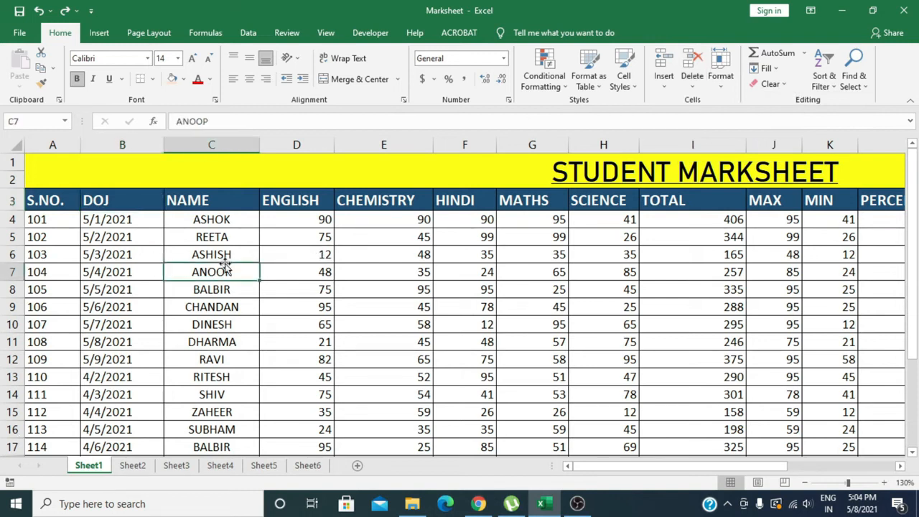
left_click(666, 92)
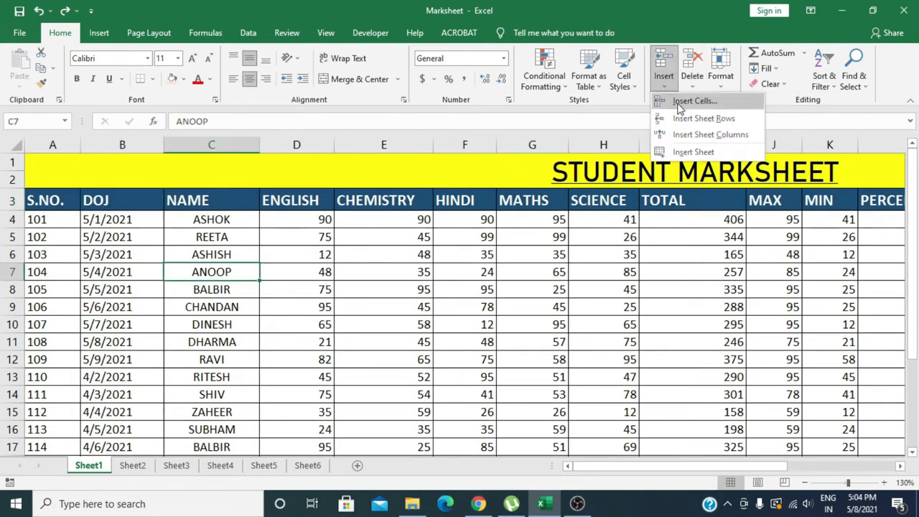
left_click(679, 102)
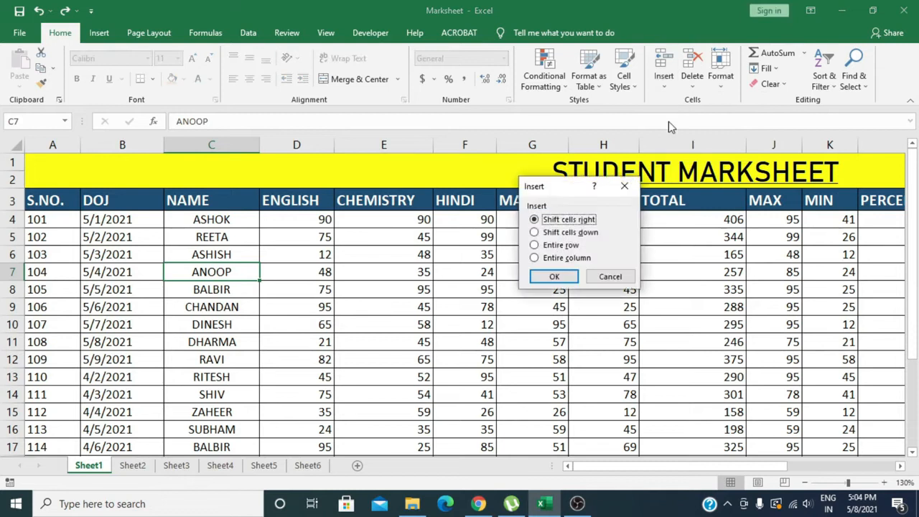
left_click(555, 278)
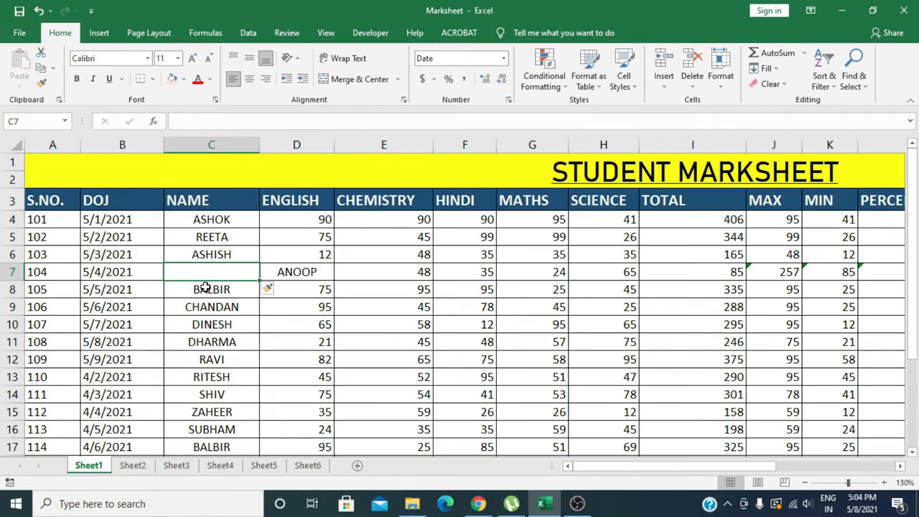
Delete the entire row of blank cell C7 through the Delete Cells options and undo the deletion.
left_click(692, 80)
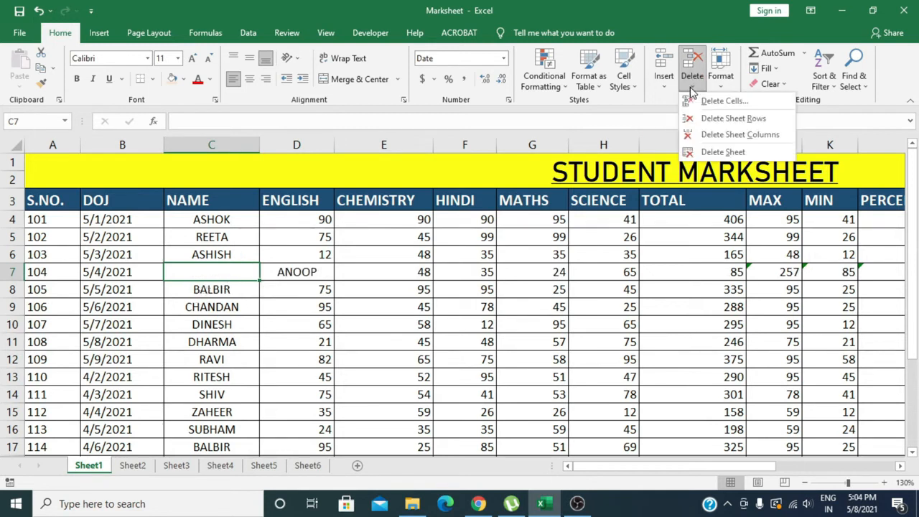
left_click(715, 101)
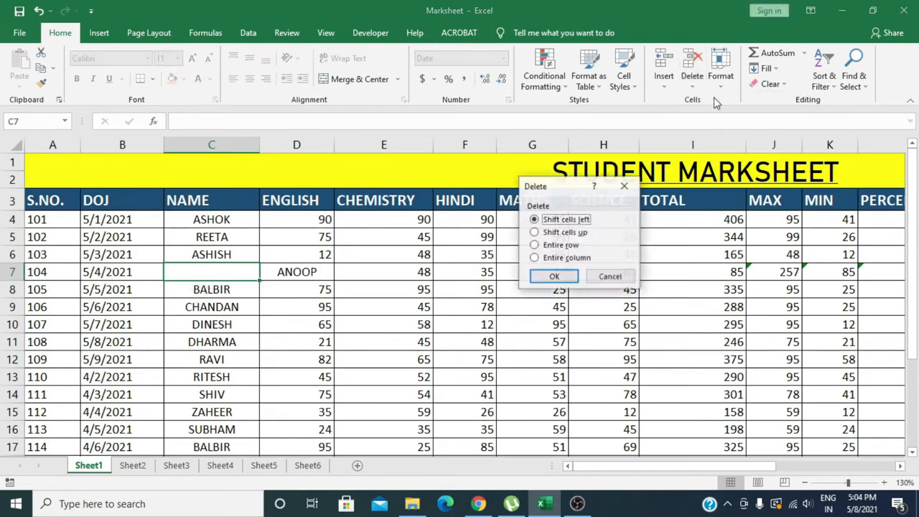
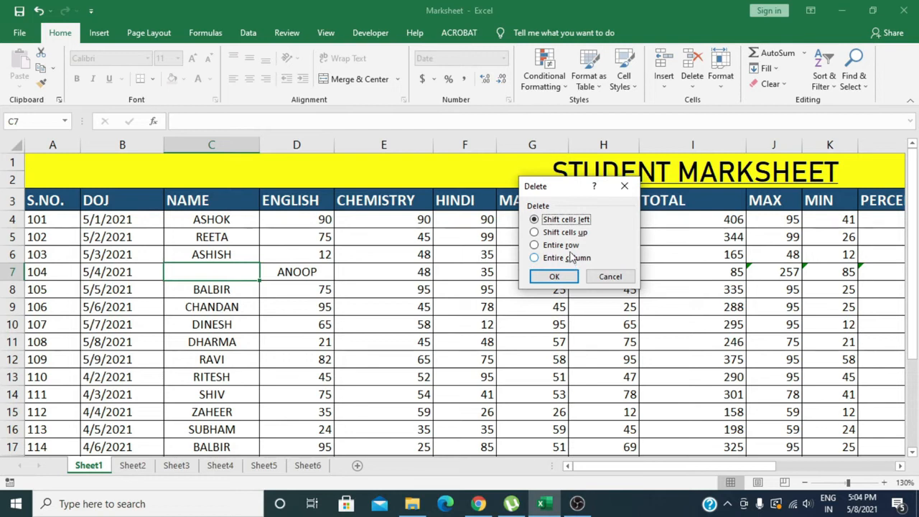
left_click(571, 250)
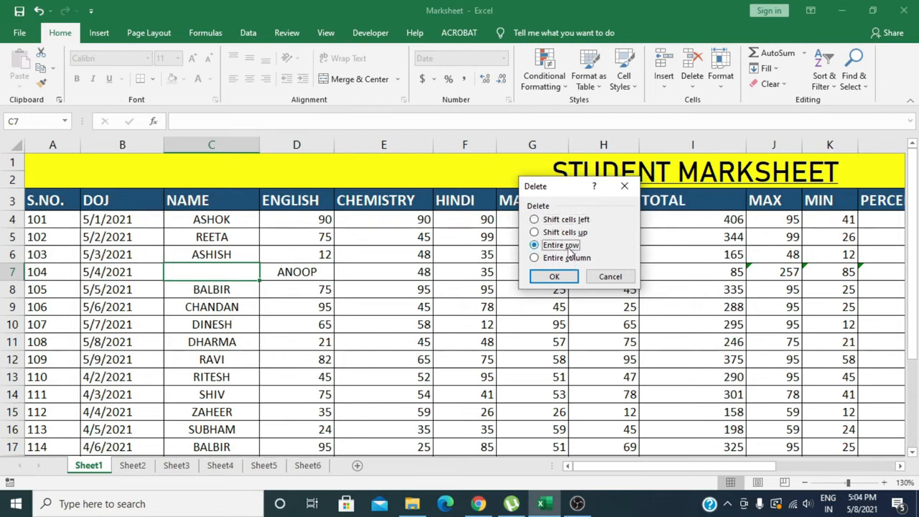
left_click(554, 276)
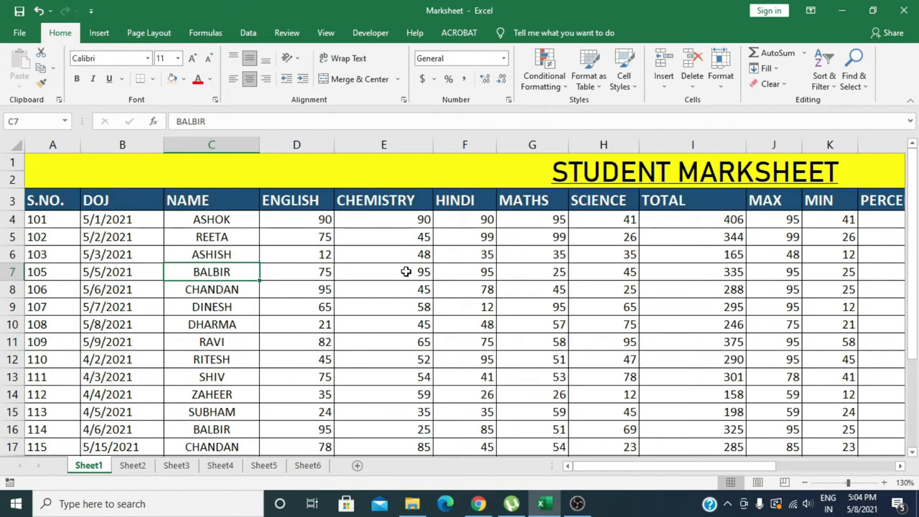
key("ctrl+z")
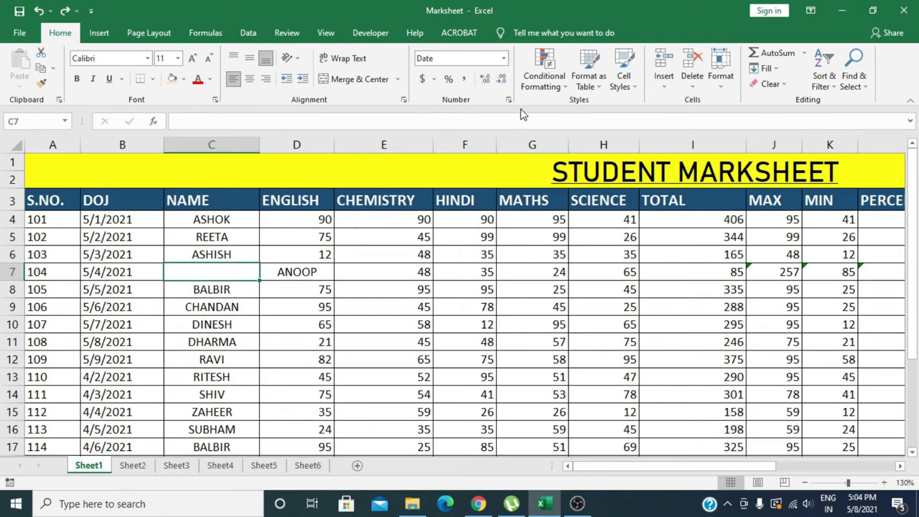
Delete blank cell C7 with the cells below shifting up, and undo the deletion.
left_click(692, 84)
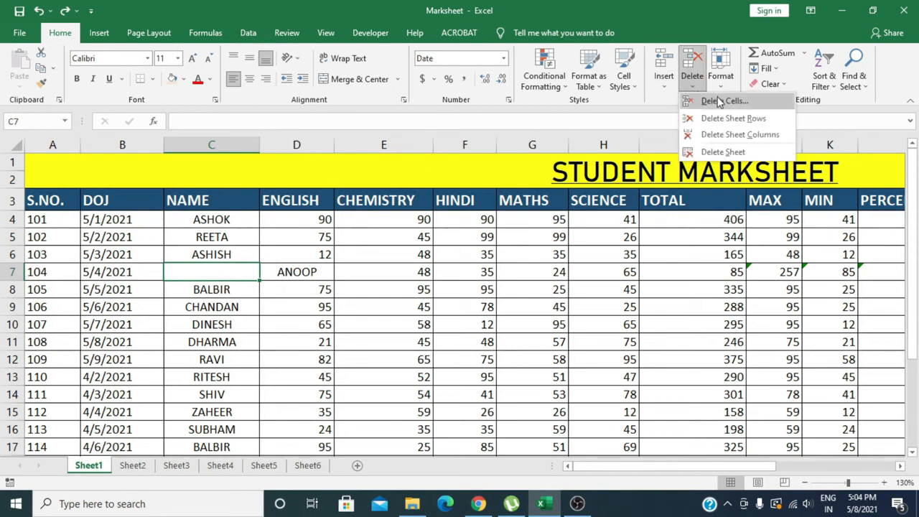
left_click(721, 102)
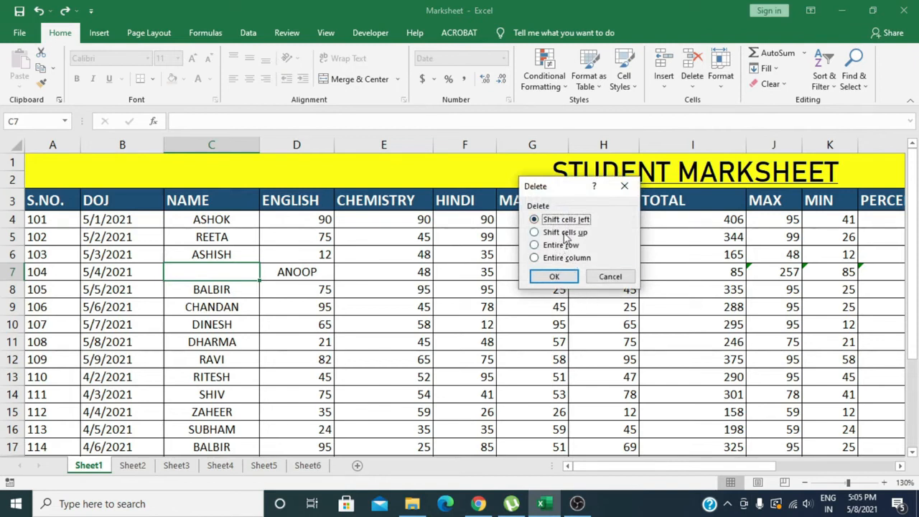
left_click(565, 233)
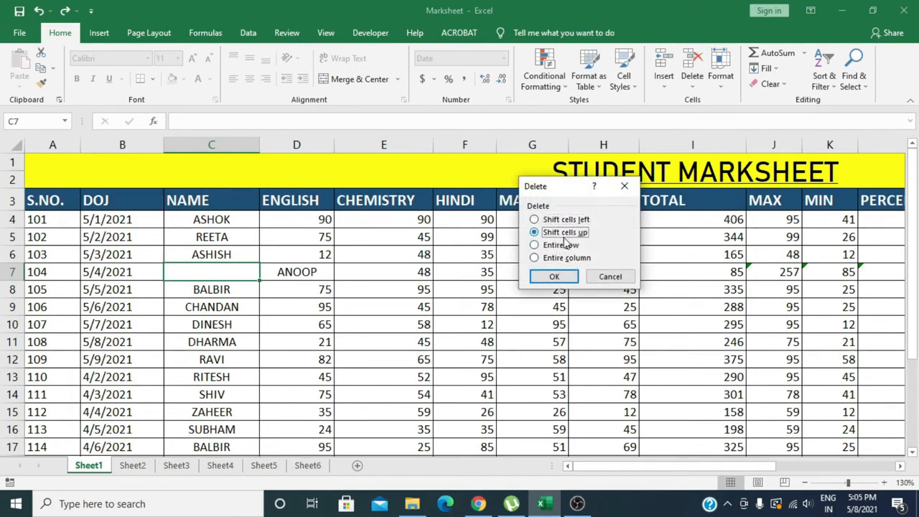
left_click(554, 277)
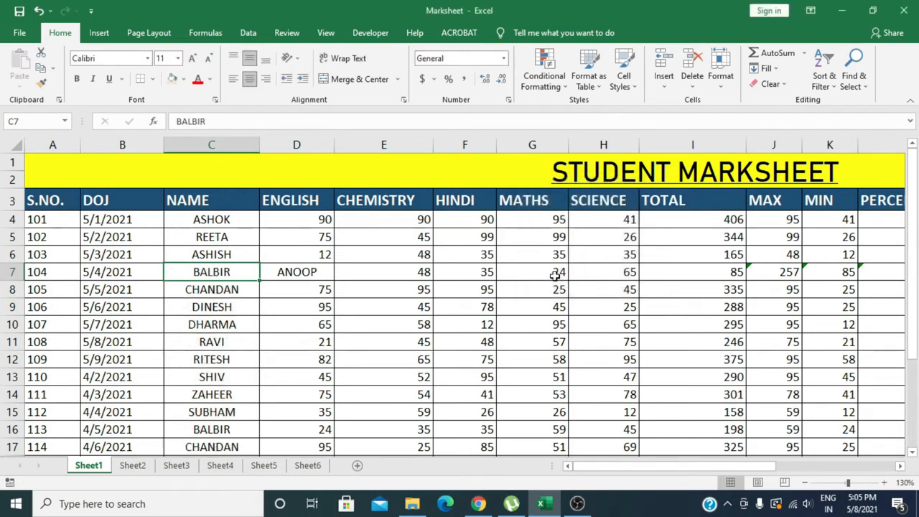
key("ctrl+z")
Delete blank cell C7 with the remaining cells of the row shifting left.
left_click(213, 343)
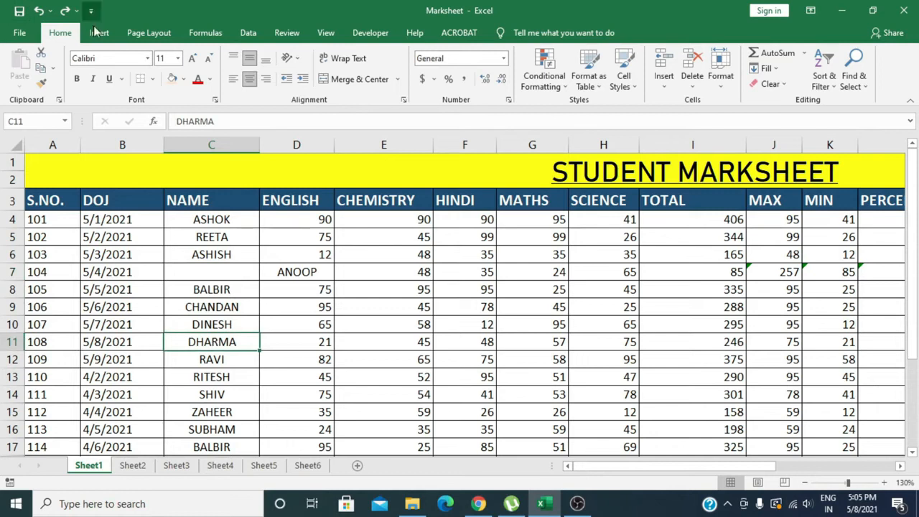
left_click(220, 276)
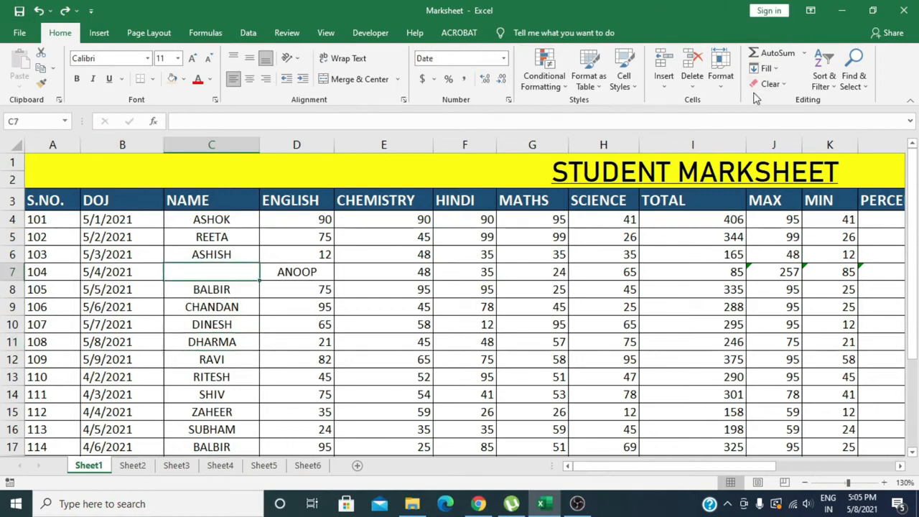
left_click(693, 86)
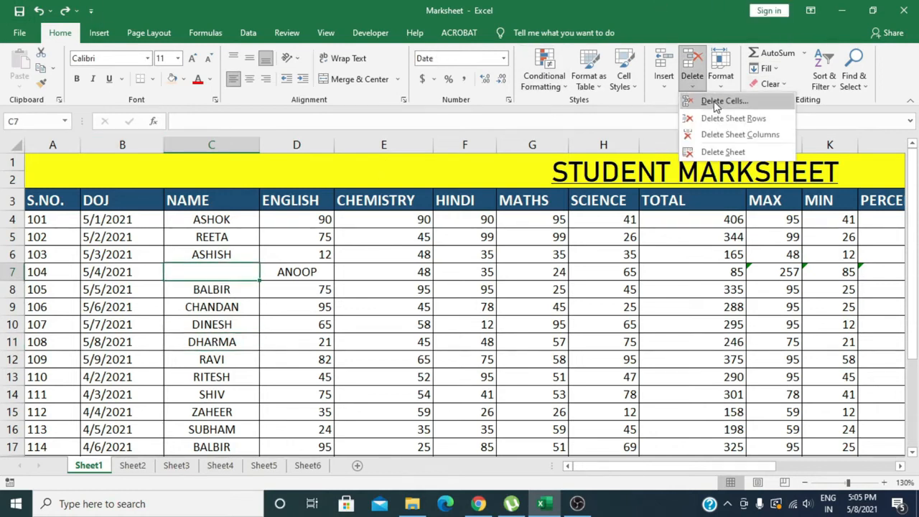
left_click(715, 102)
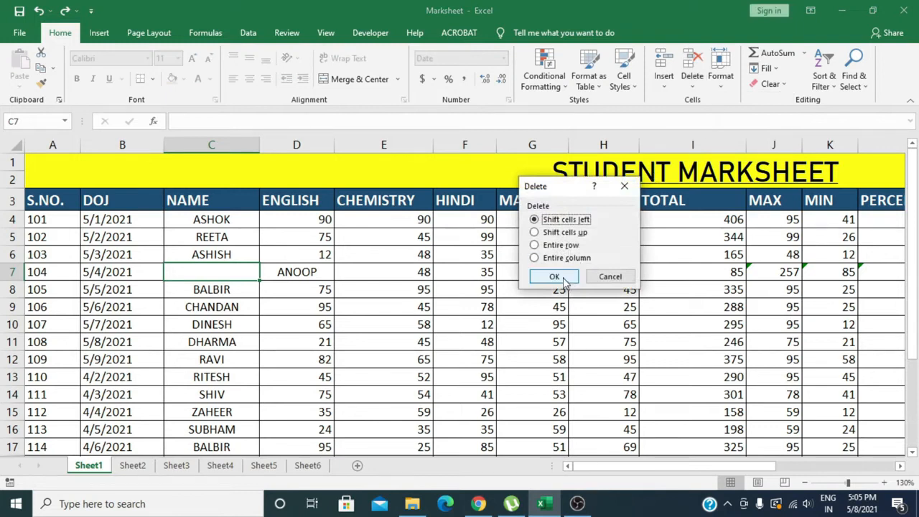
left_click(556, 277)
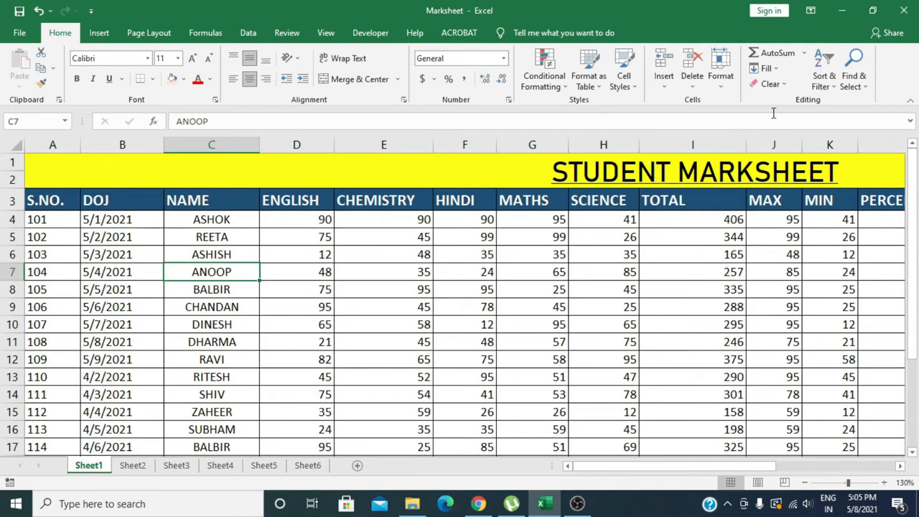
Insert a blank sheet column between the DOJ and NAME columns.
left_click(527, 271)
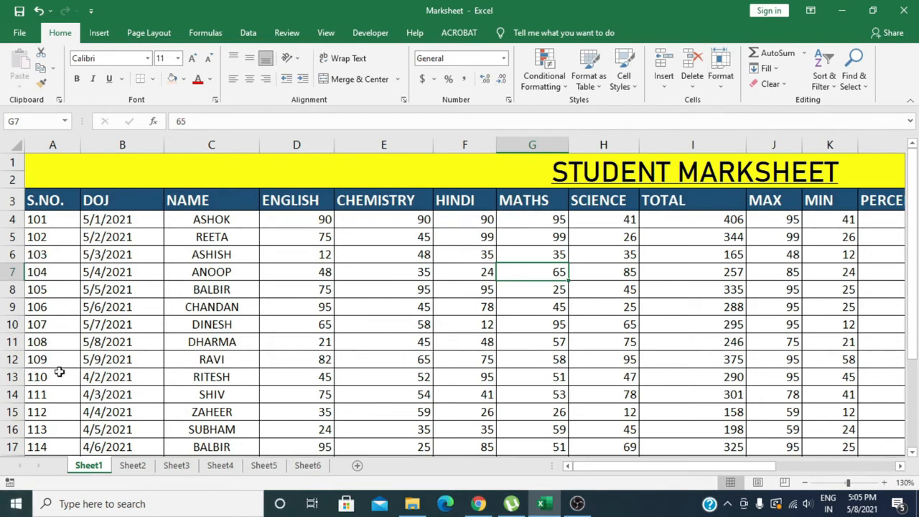
left_click(206, 215)
left_click(664, 80)
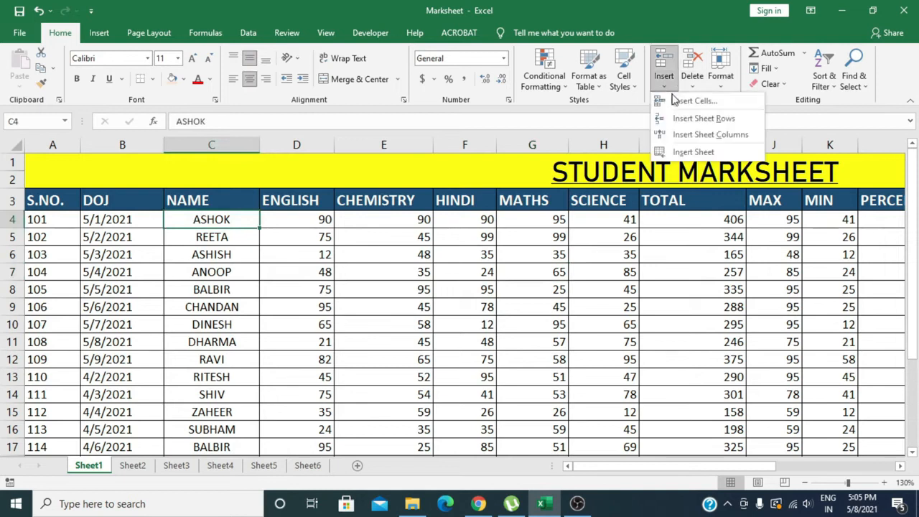
left_click(700, 137)
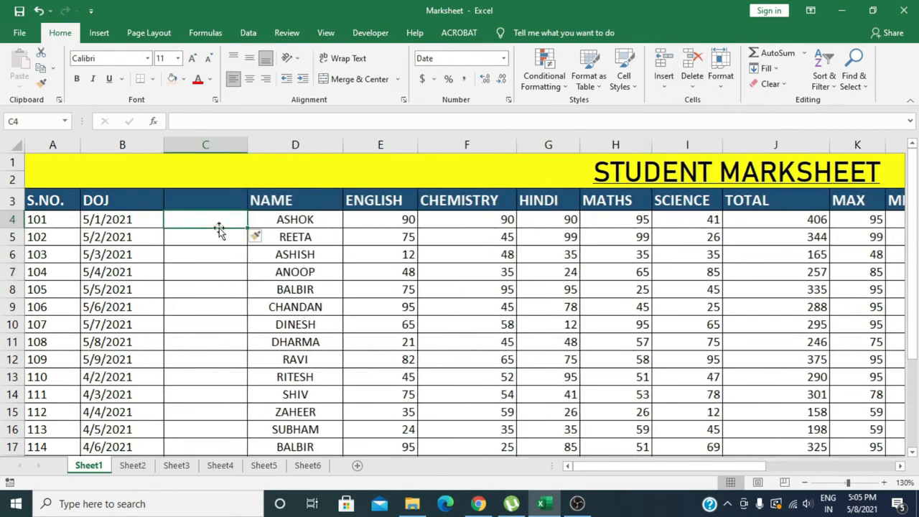
Delete the blank sheet column C between DOJ and NAME.
left_click(692, 86)
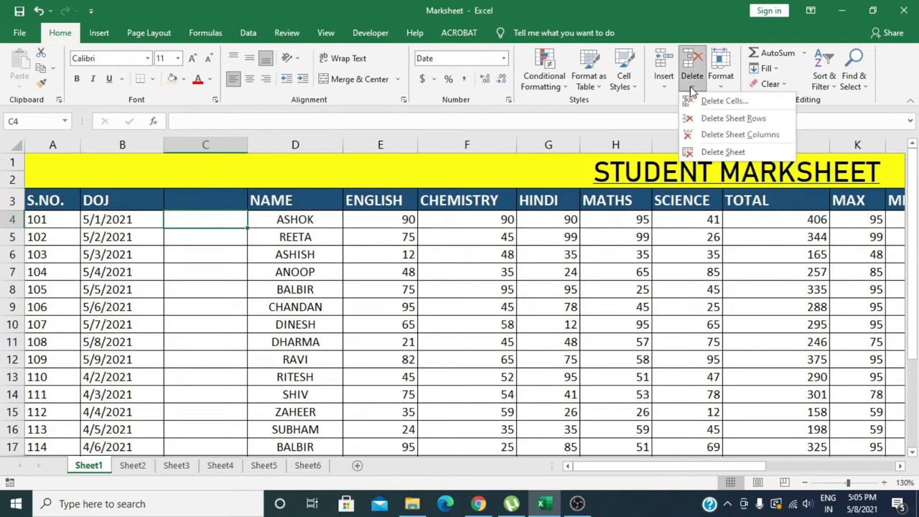
left_click(740, 135)
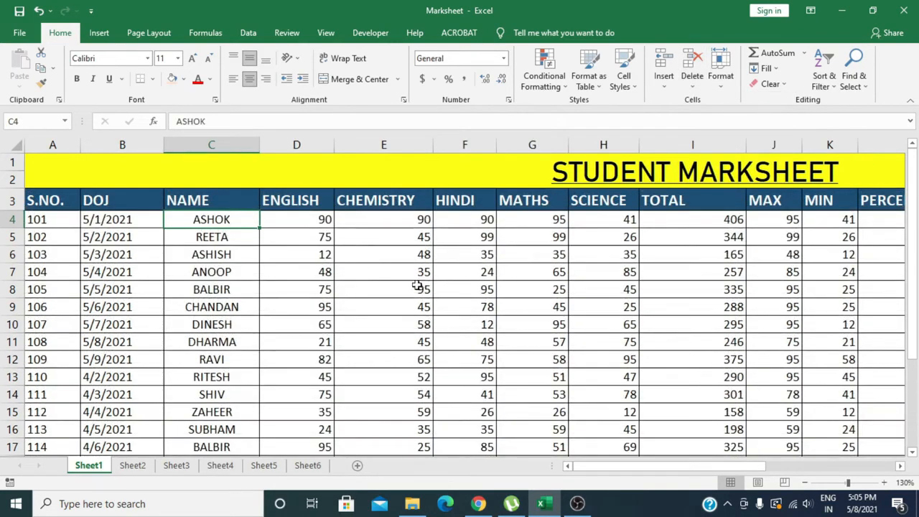
left_click(398, 288)
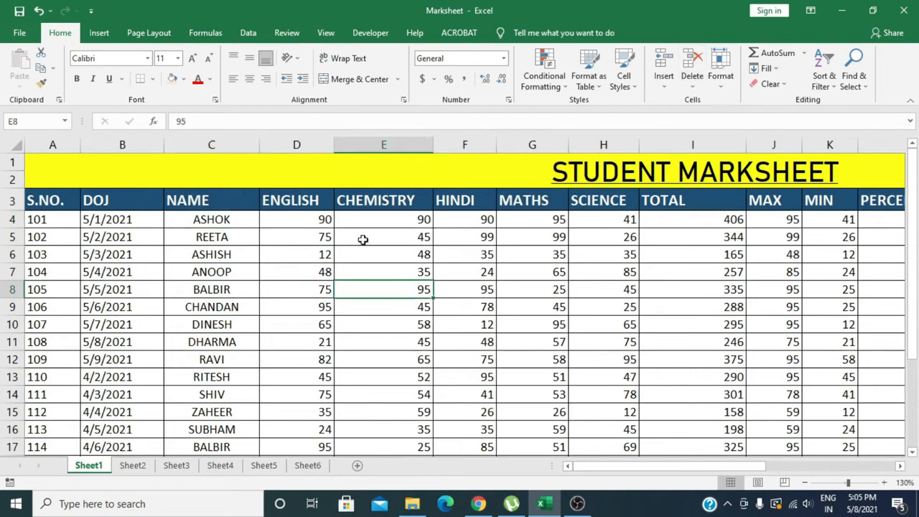
Increase the row height of the marksheet rows 3 to 14.
left_click_drag(50, 205, 579, 391)
left_click(720, 72)
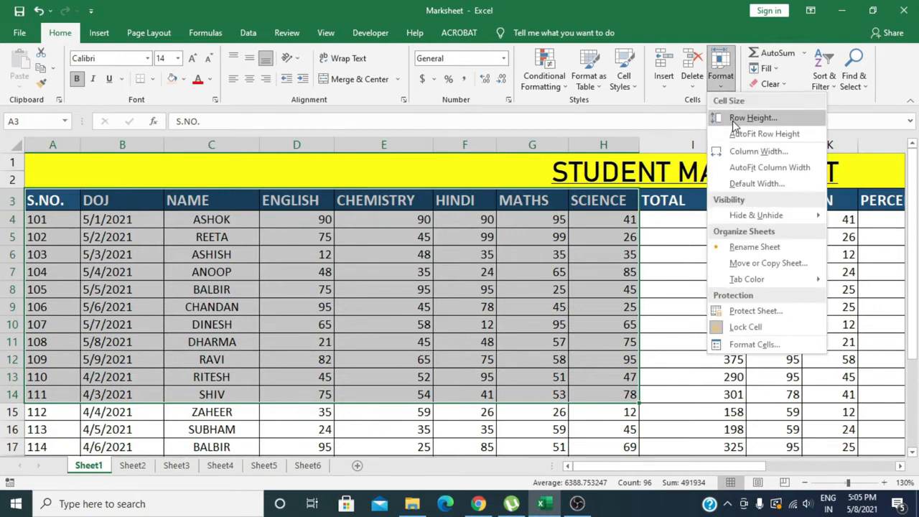
left_click(740, 119)
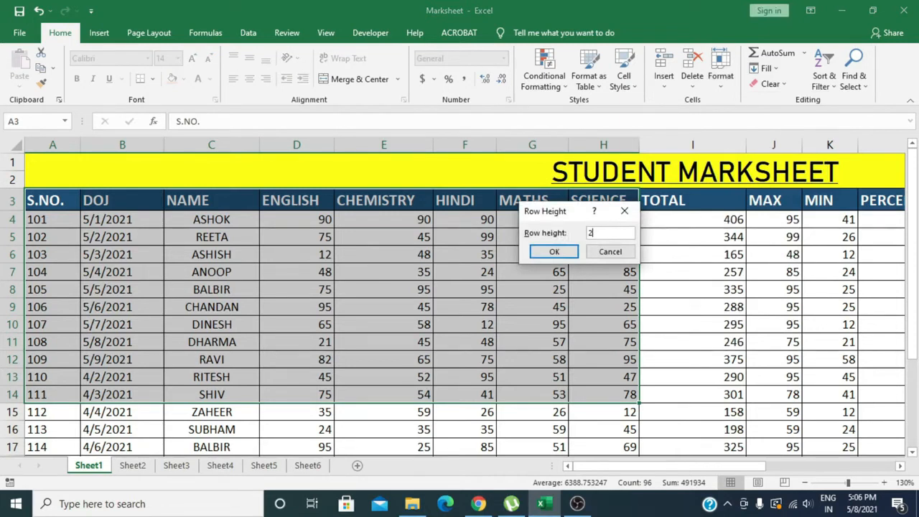
left_click(553, 251)
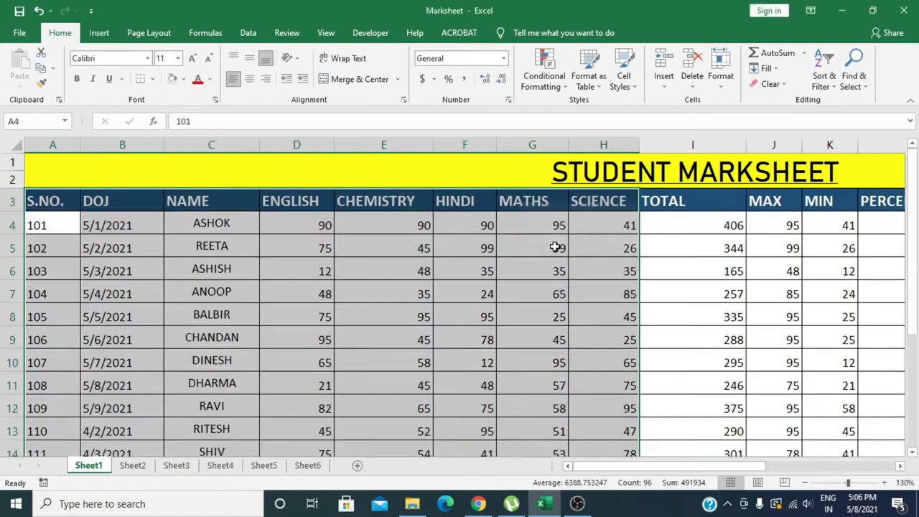
left_click(182, 298)
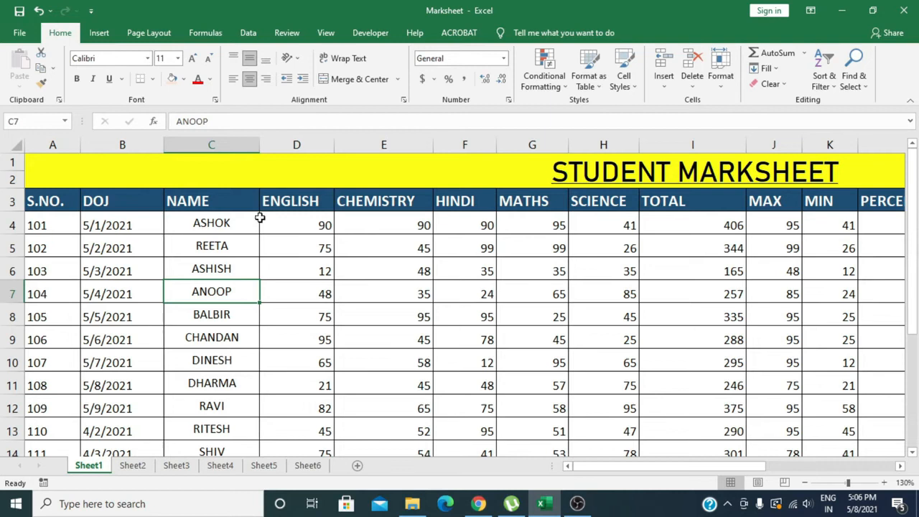
Set one wider column width for columns C to J, from NAME to MAX.
left_click(720, 78)
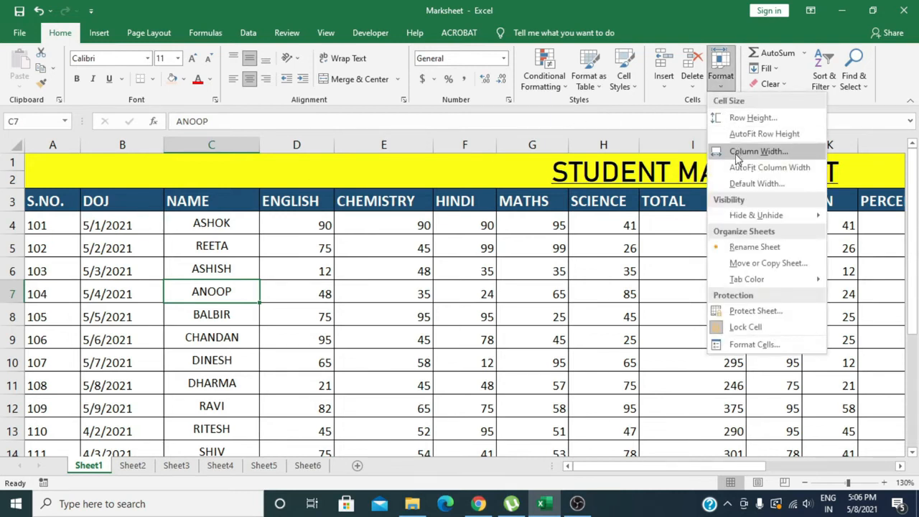
left_click(214, 282)
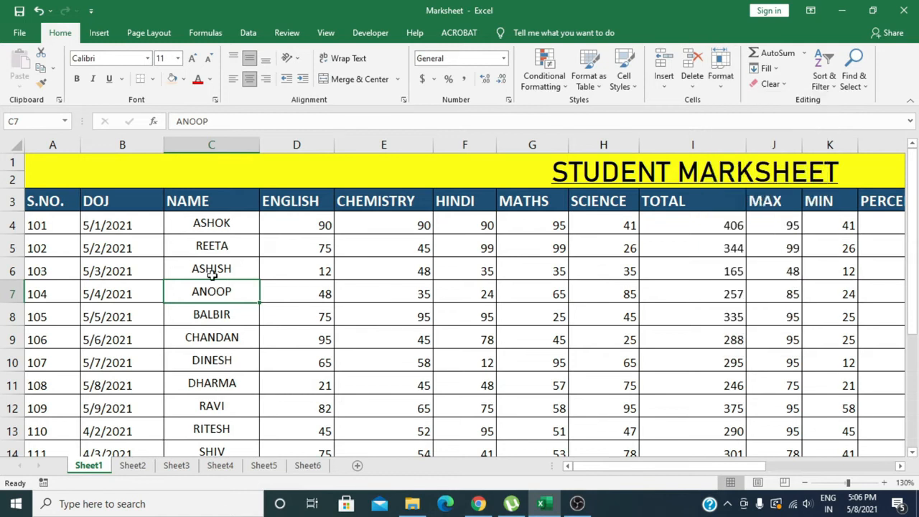
left_click(194, 223)
left_click_drag(194, 223, 753, 232)
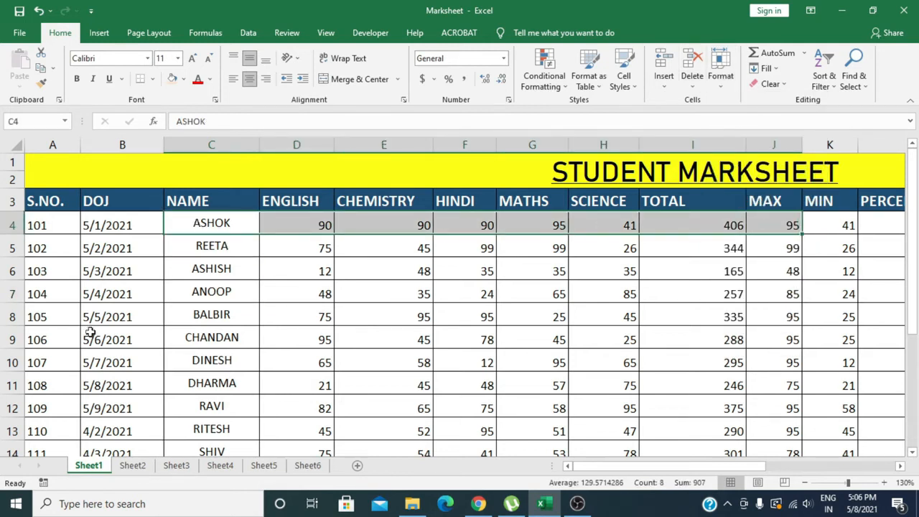
left_click(714, 84)
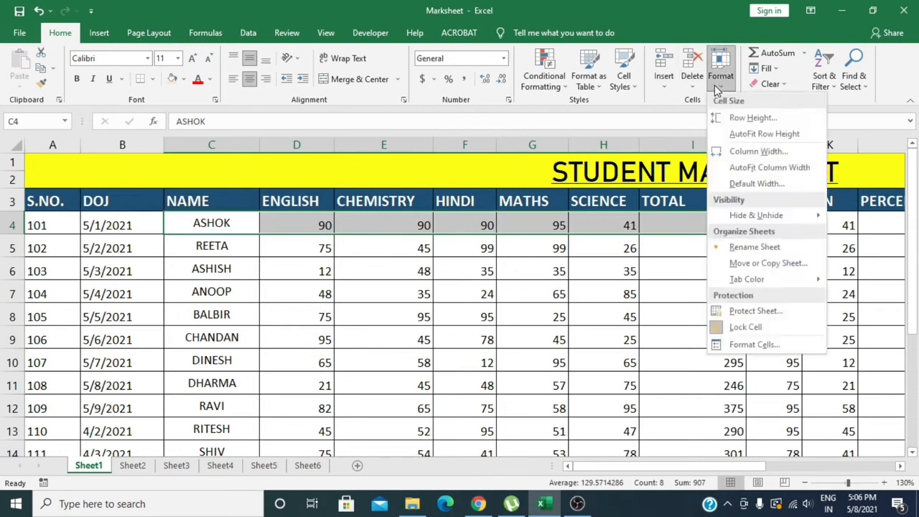
left_click(716, 154)
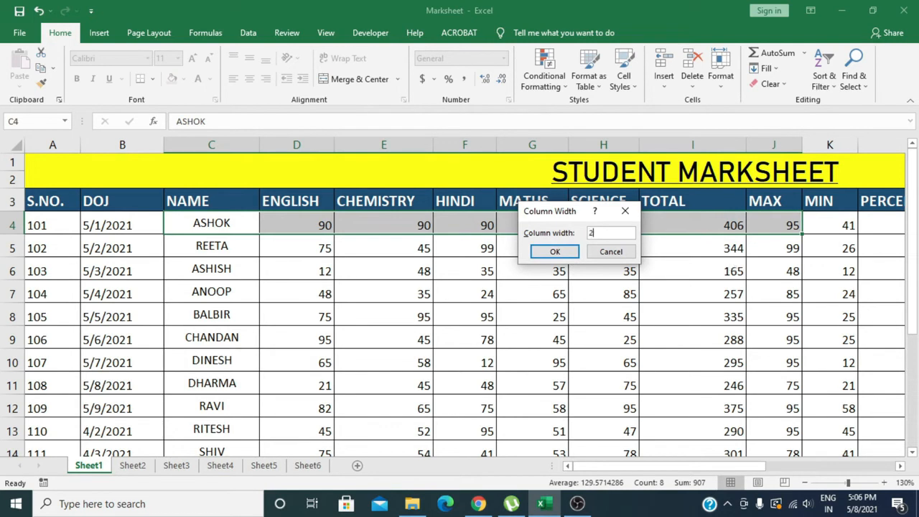
left_click(575, 257)
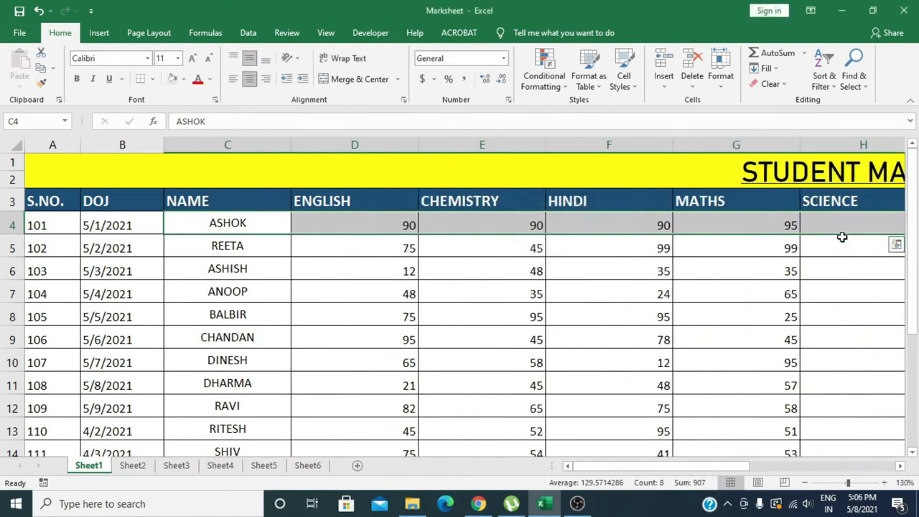
left_click(397, 334)
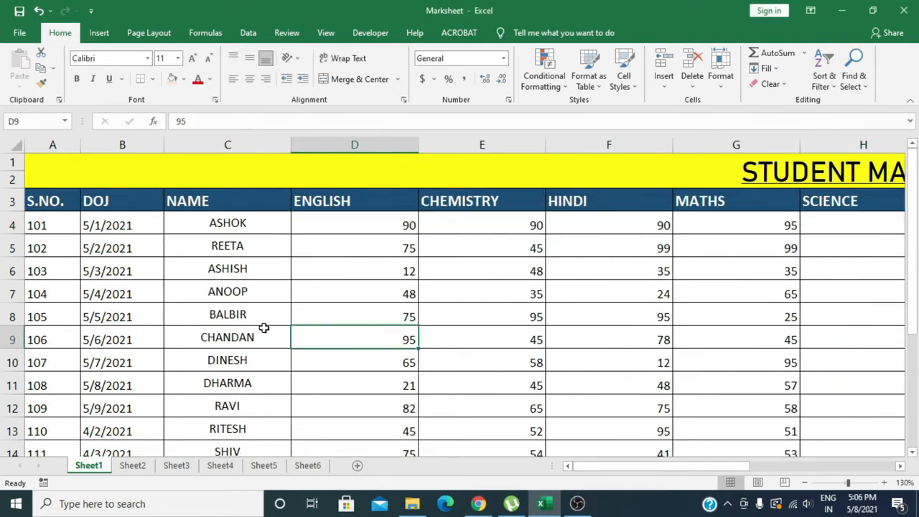
AutoFit the row height and the column width of the marksheet range A3:L20.
left_click(720, 81)
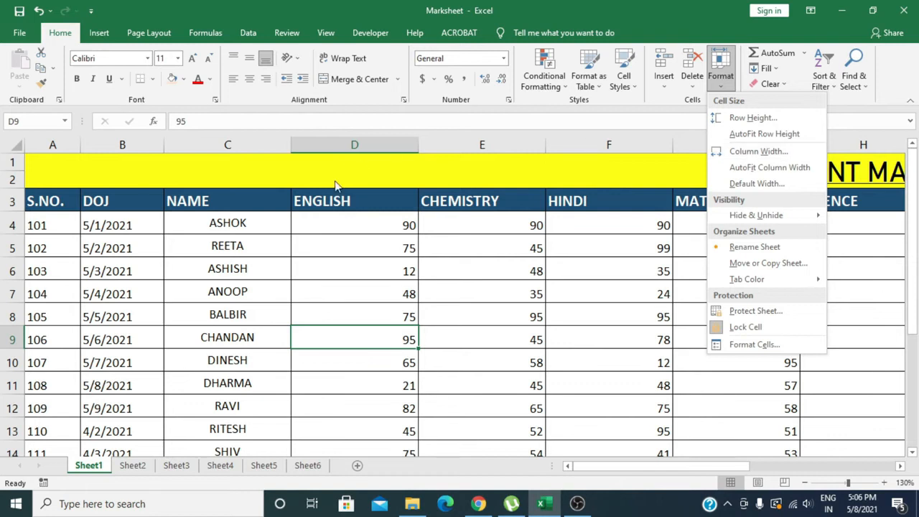
left_click(59, 235)
left_click_drag(48, 206, 782, 405)
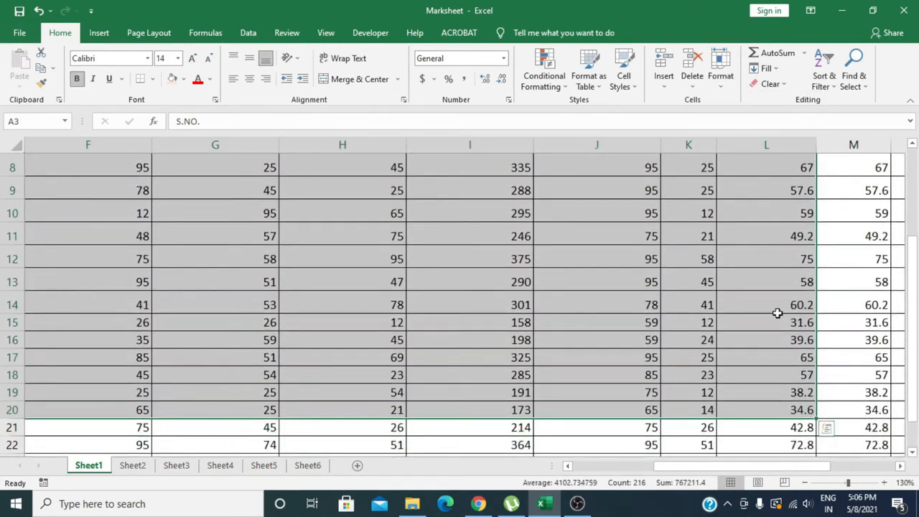
left_click(724, 82)
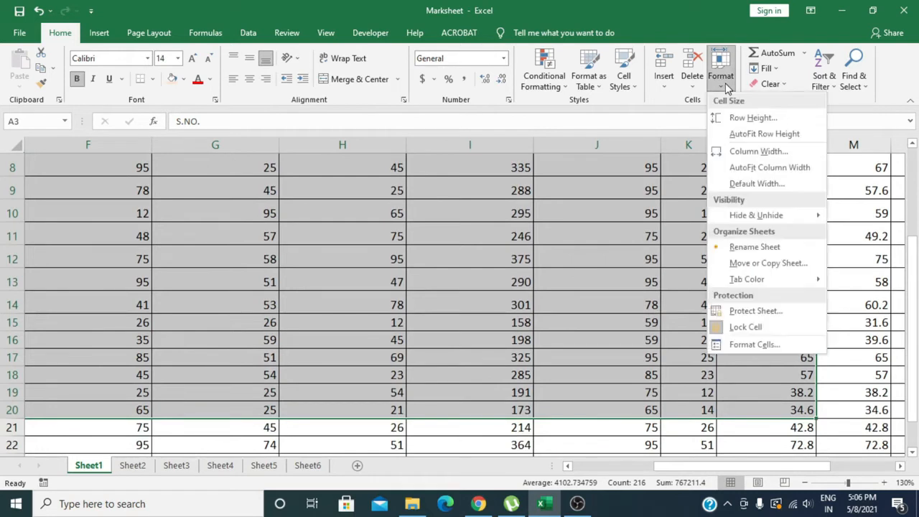
left_click(767, 134)
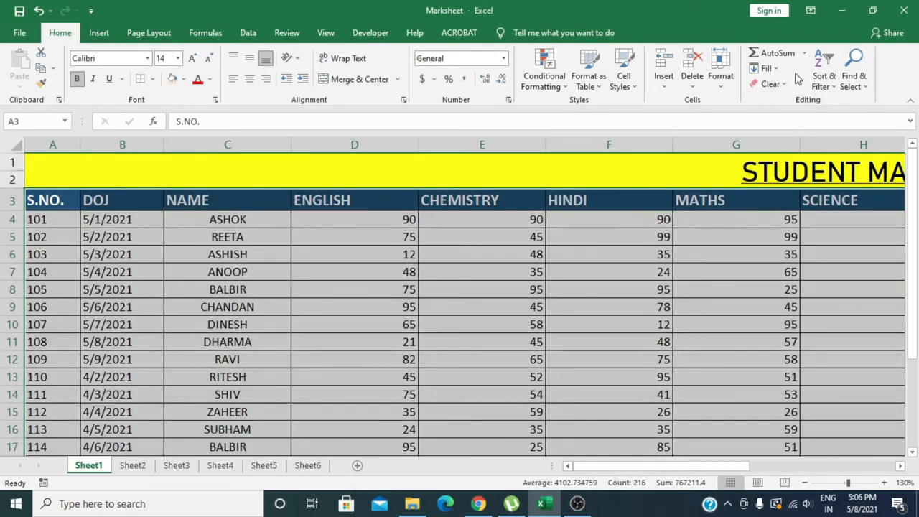
left_click(722, 90)
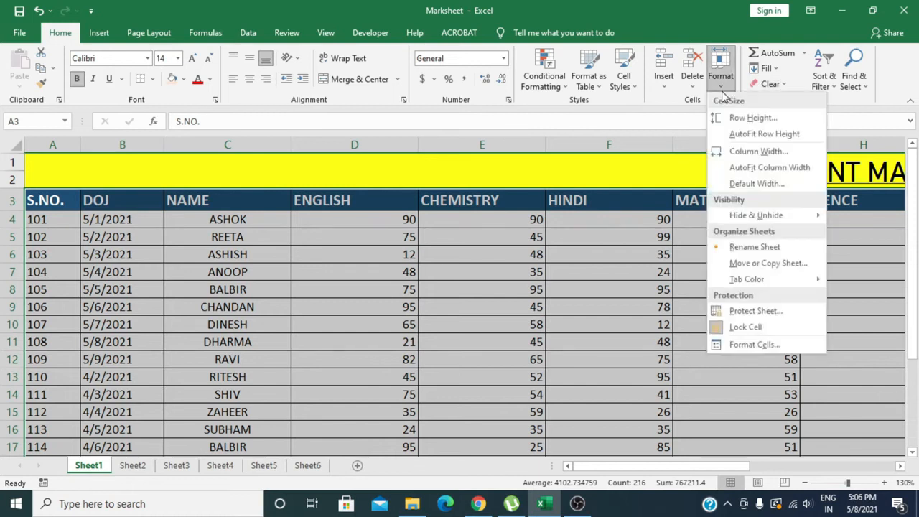
left_click(745, 167)
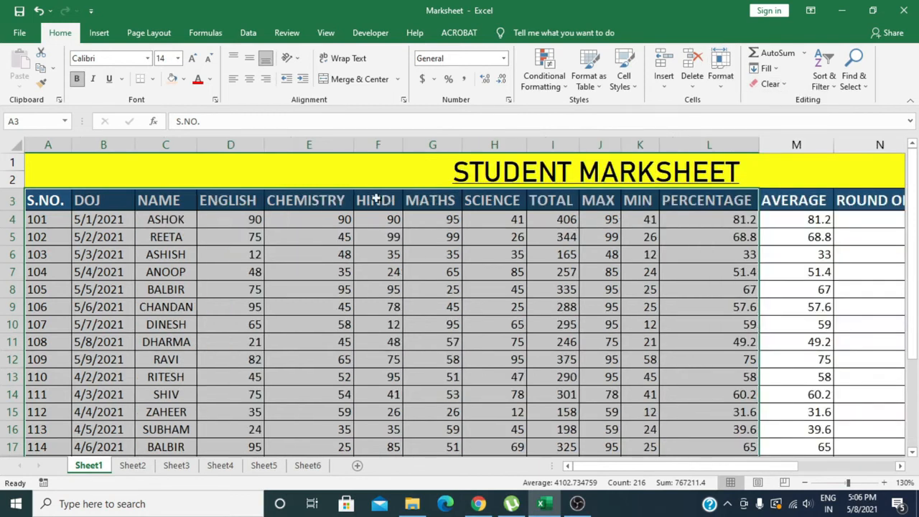
left_click(387, 321)
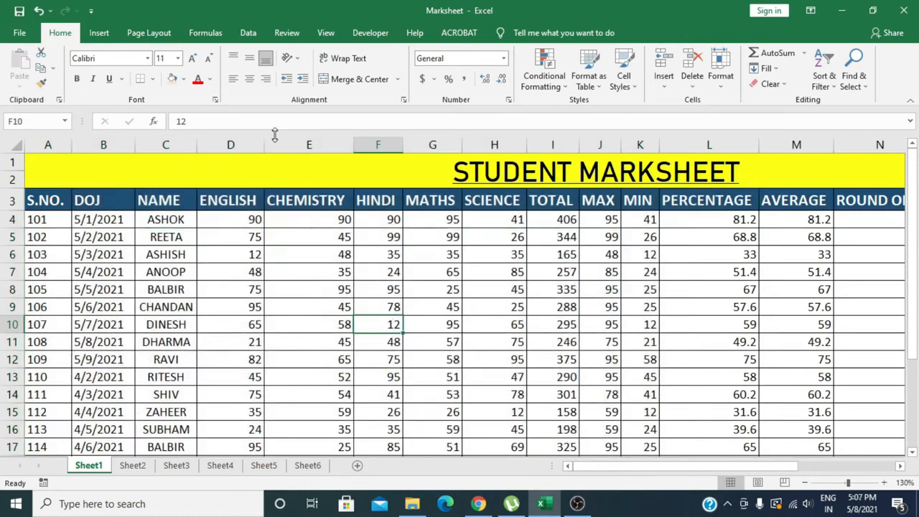
Stretch the ENGLISH column and row 4 by hand, and AutoFit each back to its contents.
left_click_drag(265, 144, 286, 145)
left_click_drag(311, 175, 319, 149)
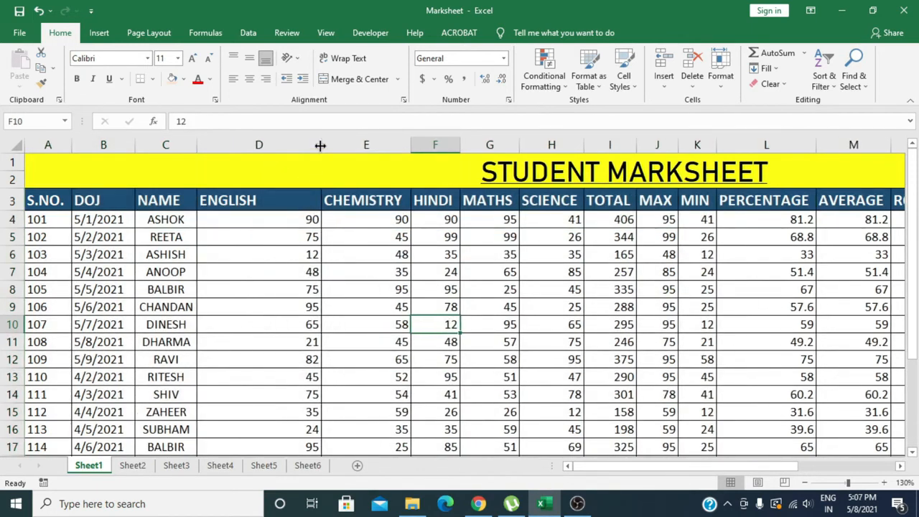
double_click(320, 145)
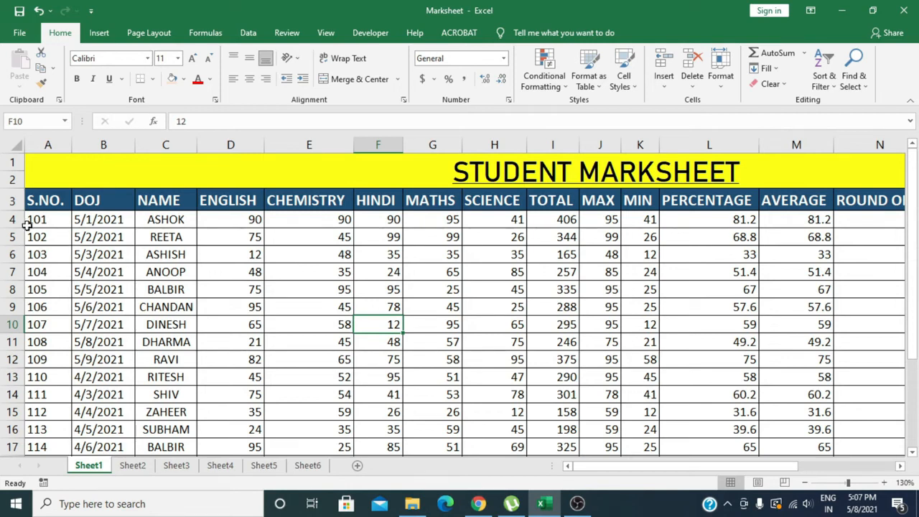
left_click_drag(12, 227, 11, 266)
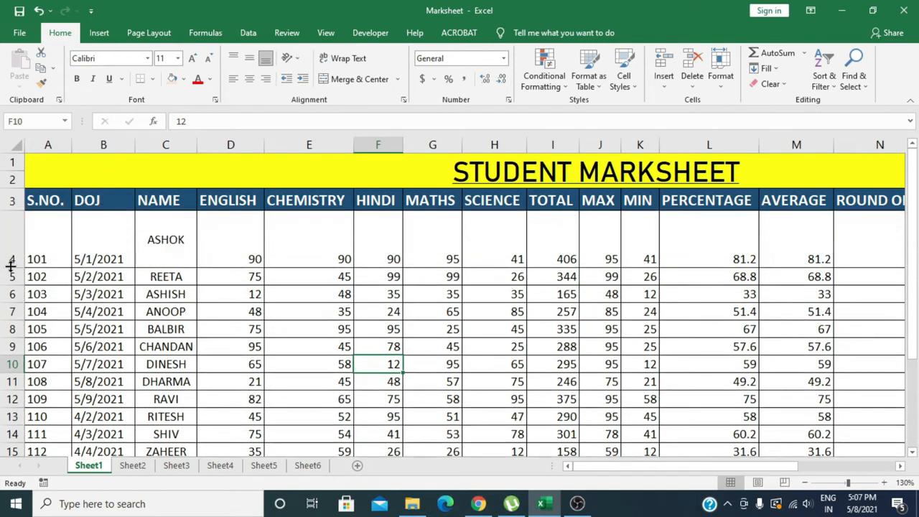
double_click(11, 267)
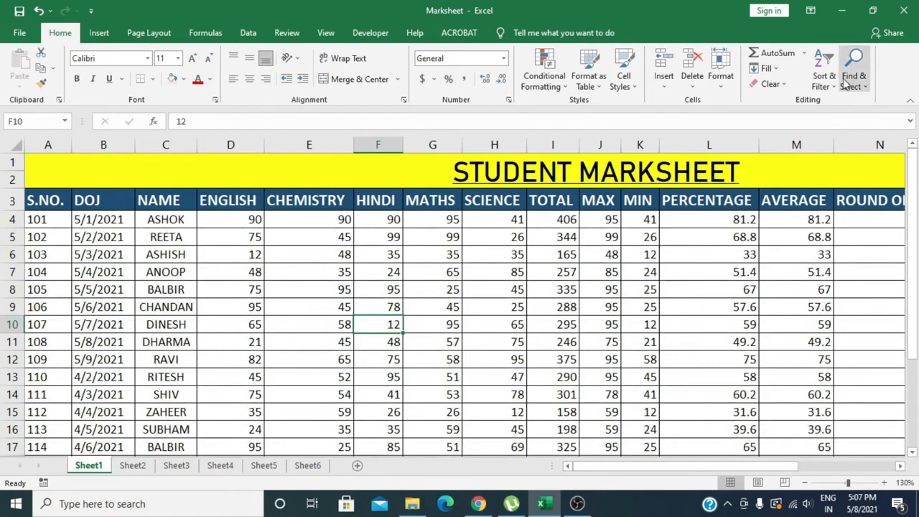
Hide row 8, the record with S.NO. 105, starting from its NAME cell.
left_click(722, 85)
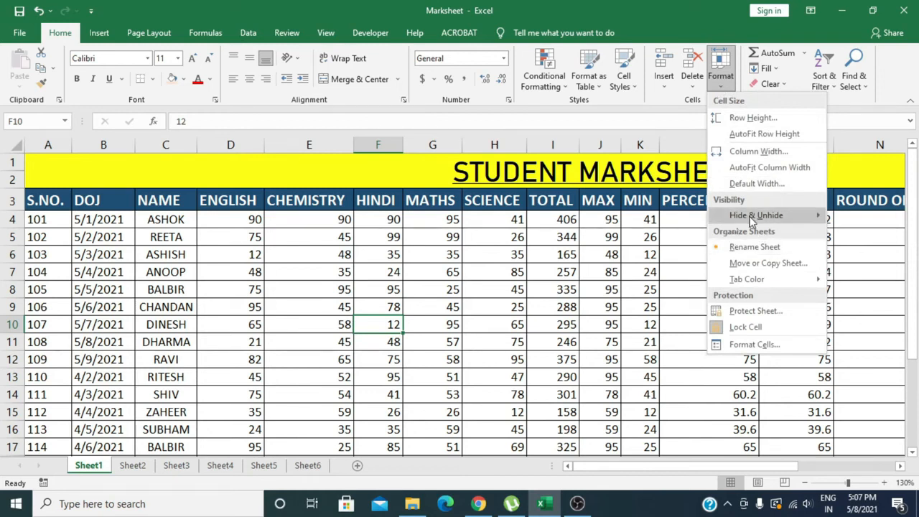
mouse_move(763, 216)
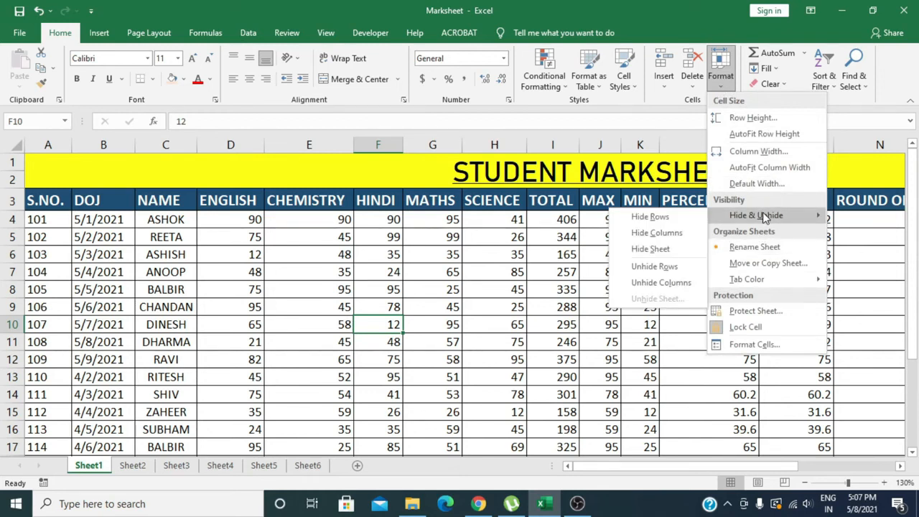
left_click(201, 265)
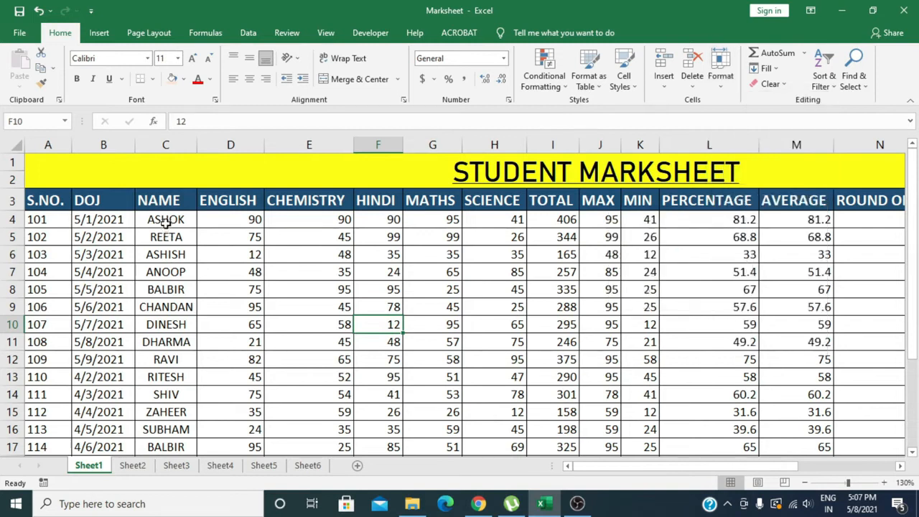
left_click(166, 223)
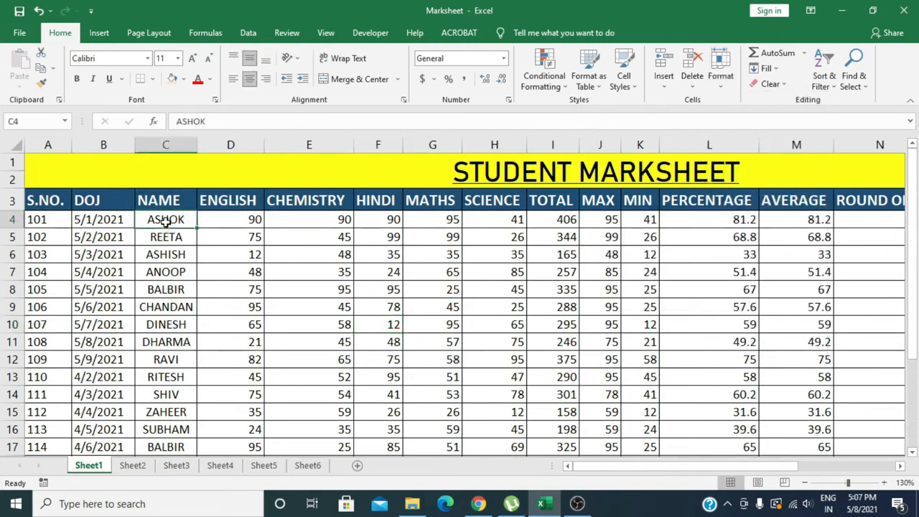
left_click(166, 291)
left_click(724, 86)
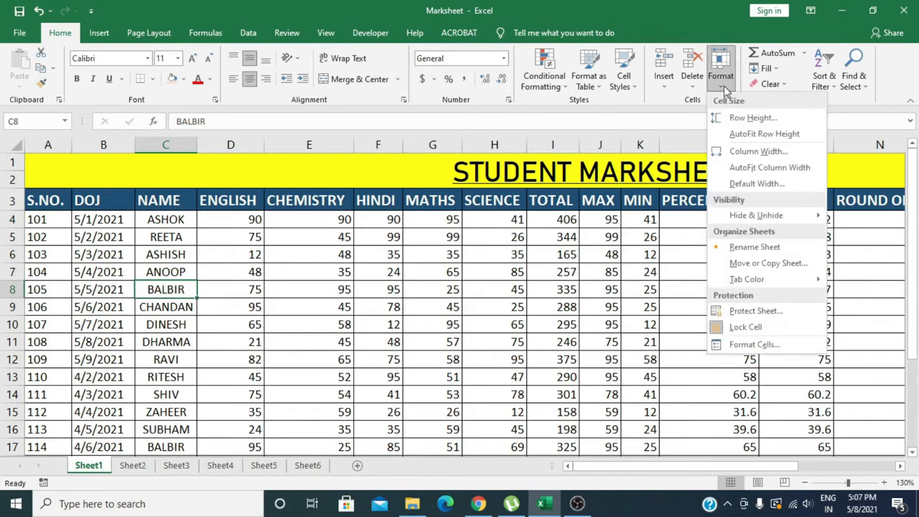
mouse_move(755, 214)
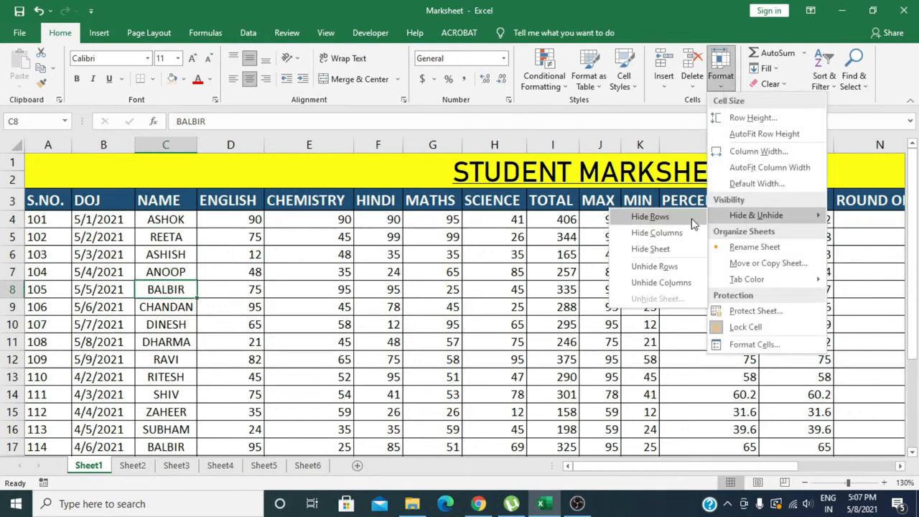
left_click(650, 217)
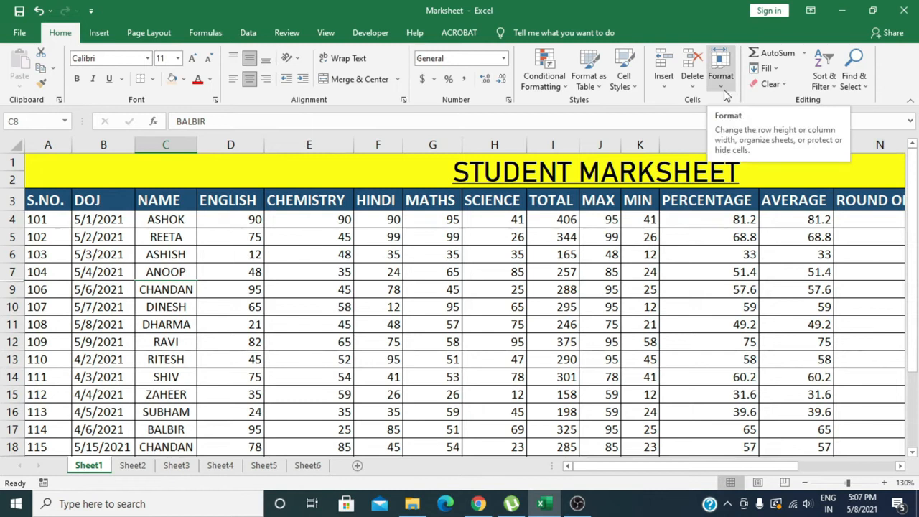
Hide the DOJ column, starting from cell B5.
left_click(98, 237)
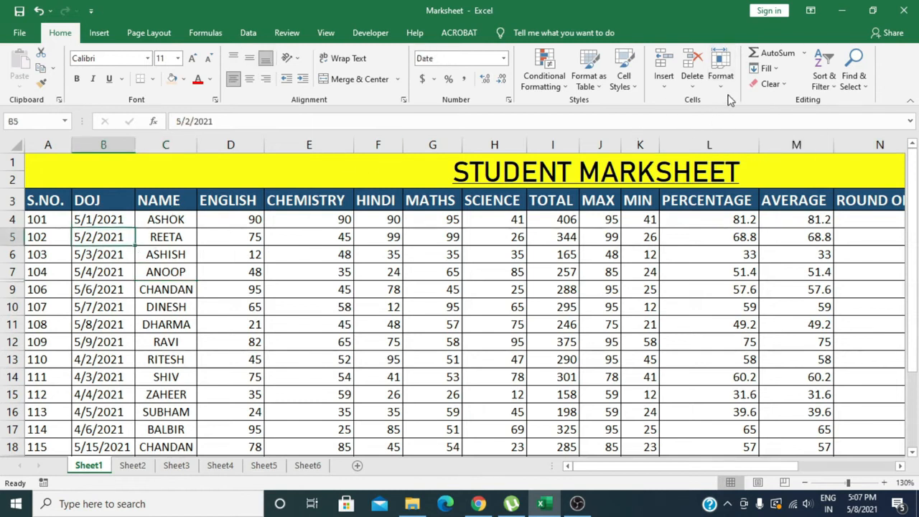
left_click(721, 72)
mouse_move(750, 222)
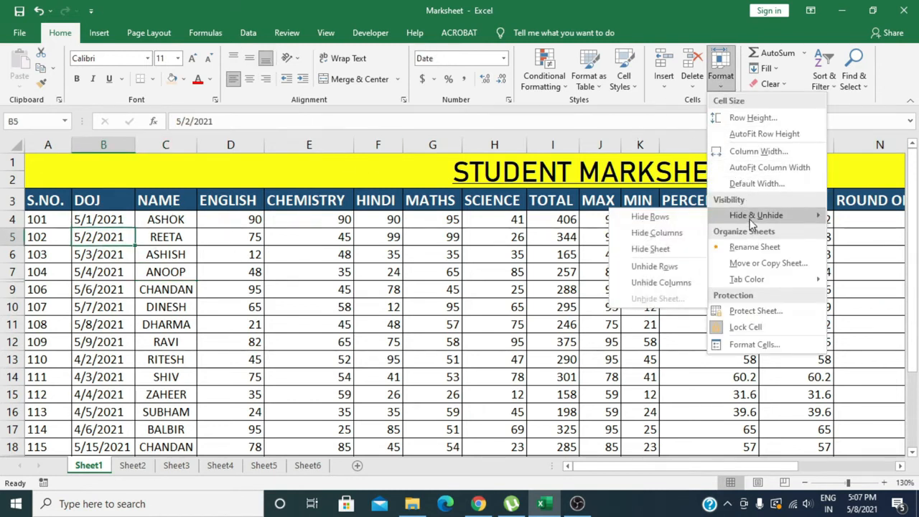
left_click(656, 233)
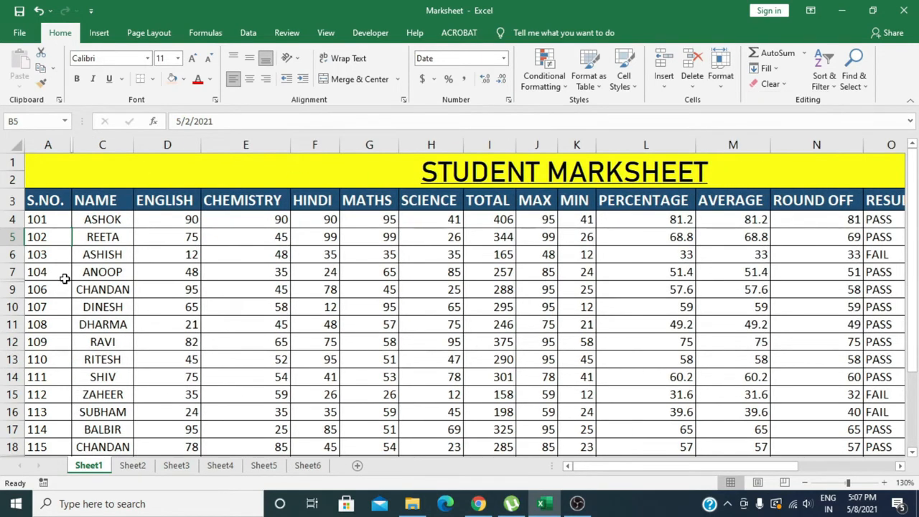
Try to unhide row 8 with the Unhide Rows command while only cell B5 is selected.
left_click(722, 87)
mouse_move(736, 217)
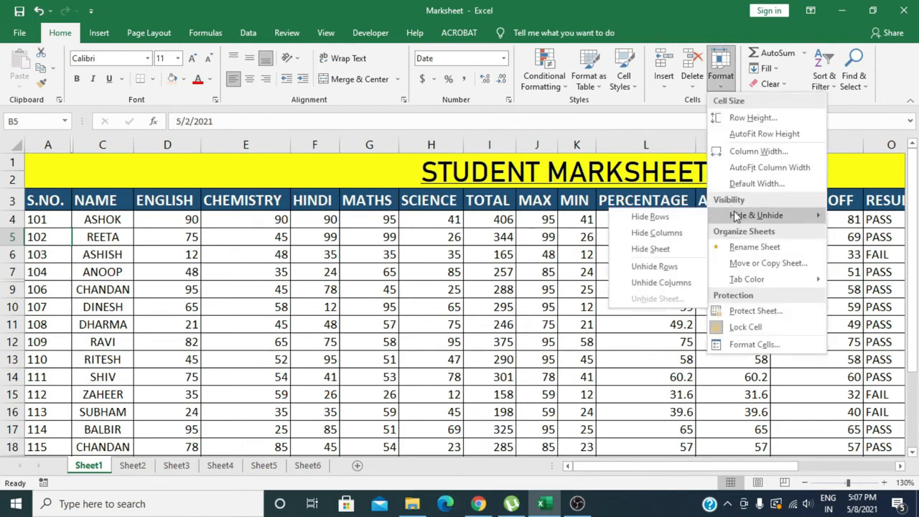
left_click(662, 267)
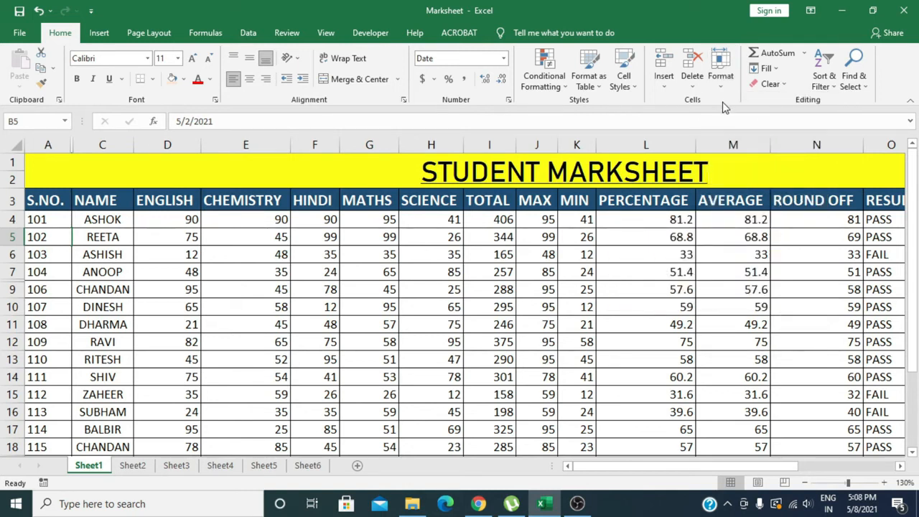
Unhide the DOJ column with the Unhide Columns command while its hidden cell B5 is still selected.
left_click(721, 68)
mouse_move(754, 216)
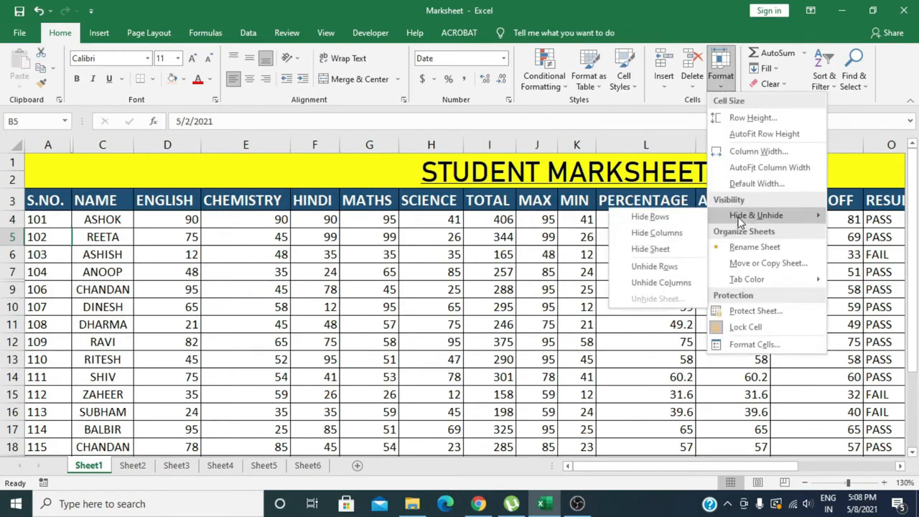
left_click(674, 282)
Try to unhide row 8 with the Unhide Rows command from single cell H7 and from cell C9.
left_click(525, 272)
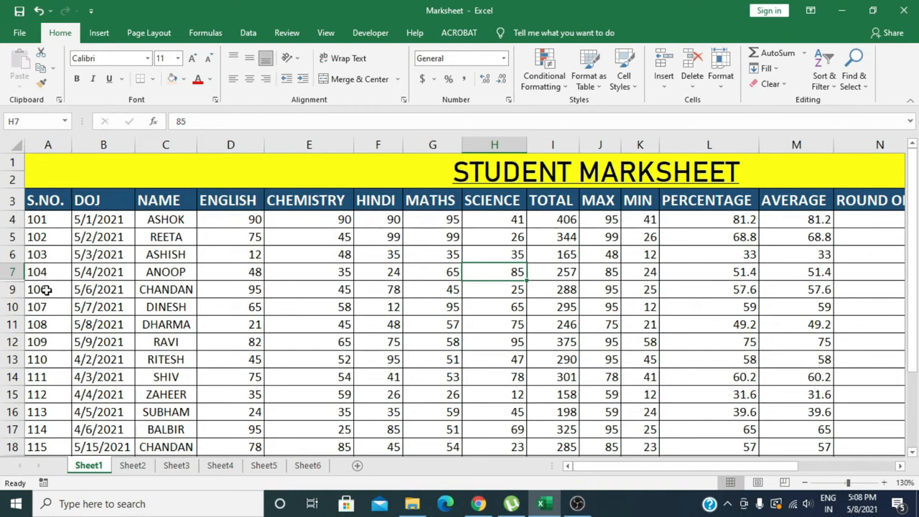
left_click(721, 68)
mouse_move(738, 224)
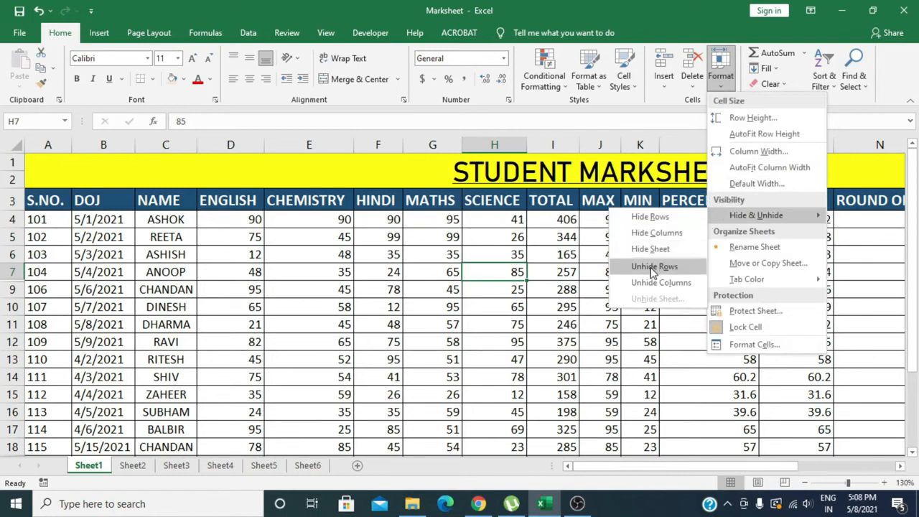
left_click(172, 281)
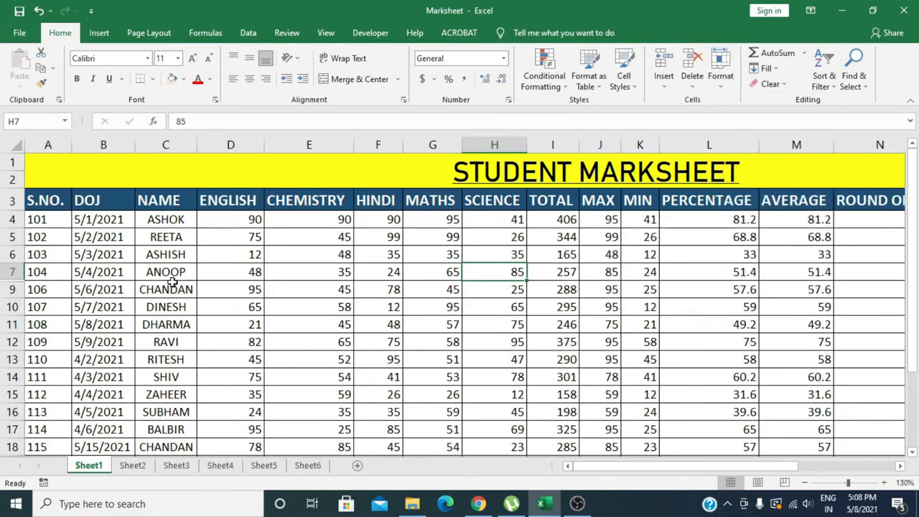
left_click(173, 283)
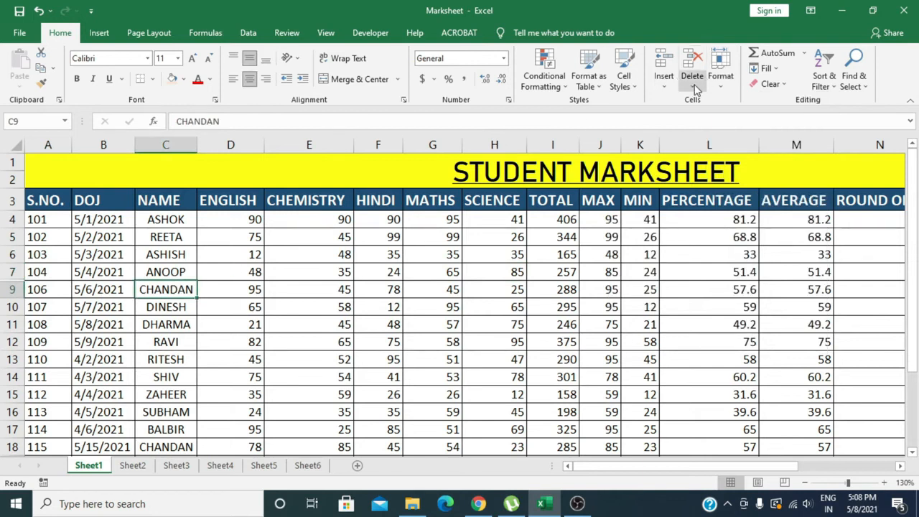
left_click(720, 80)
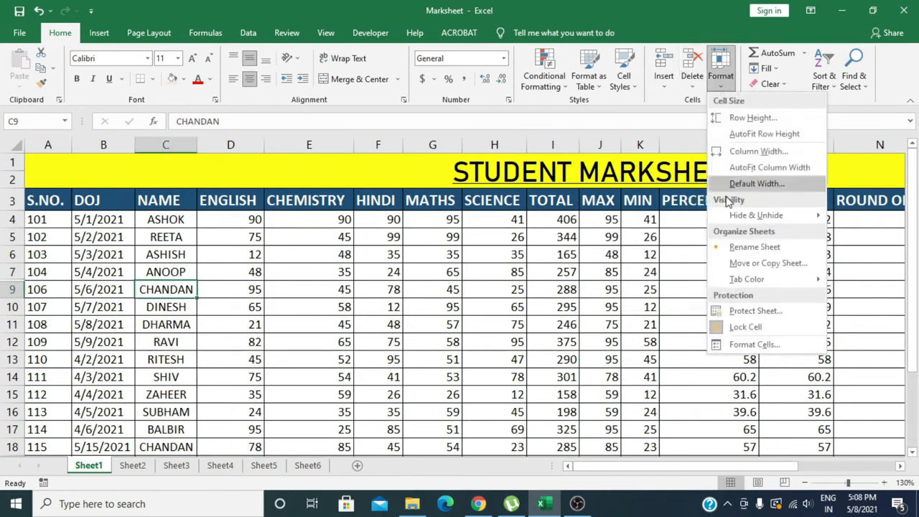
mouse_move(743, 215)
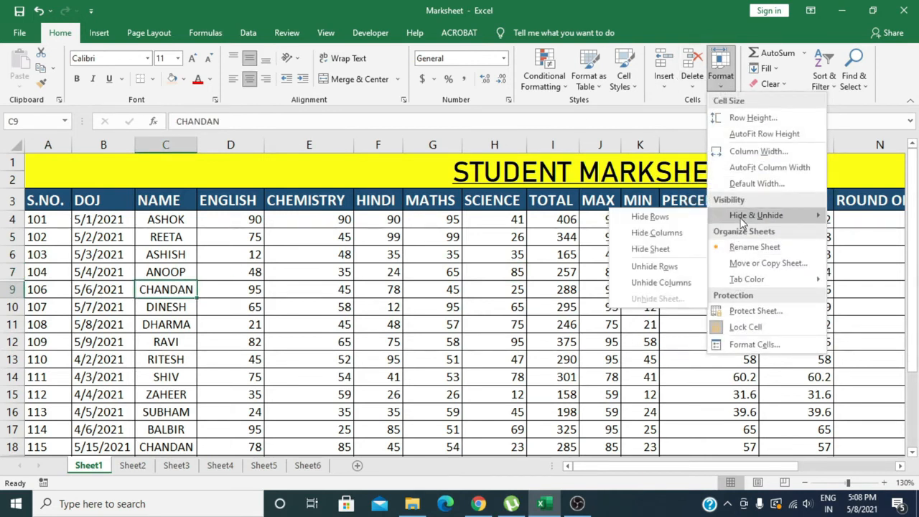
left_click(665, 266)
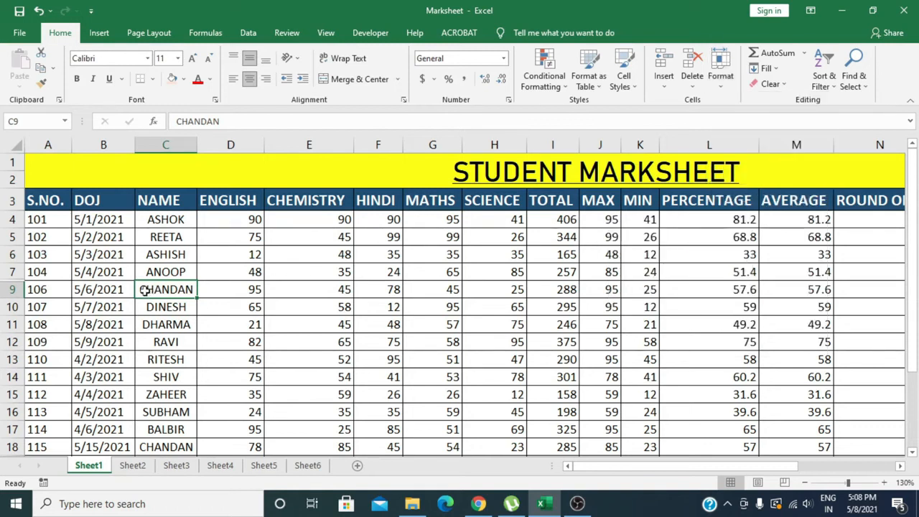
Try to unhide row 8 with the Unhide Rows command from cell C7, directly above the hidden row.
left_click(178, 272)
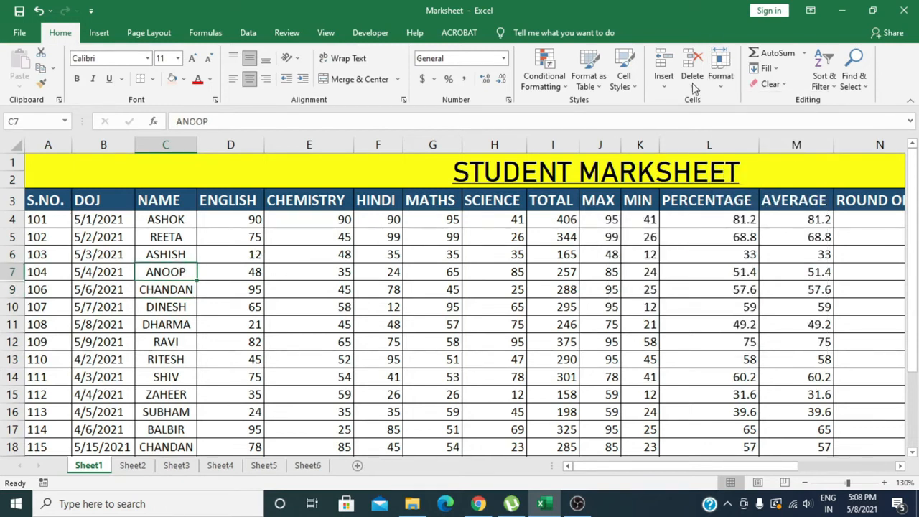
left_click(721, 85)
mouse_move(754, 215)
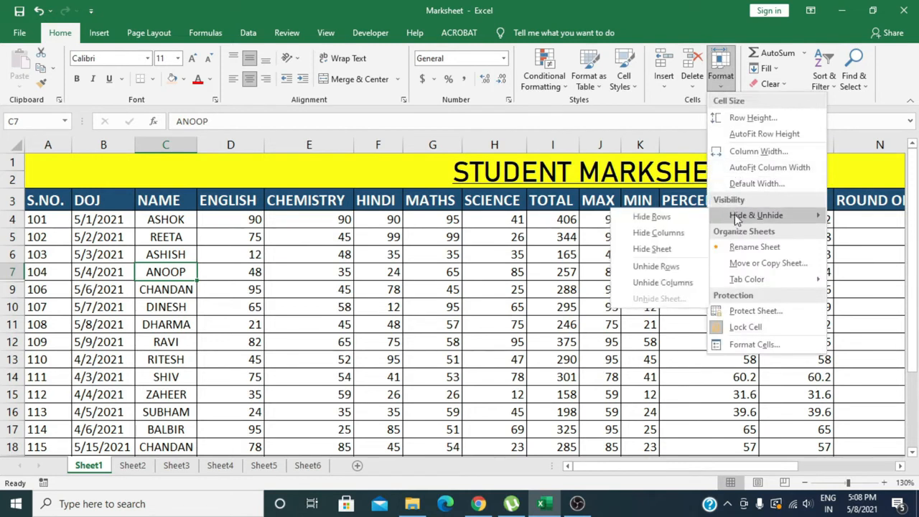
left_click(648, 267)
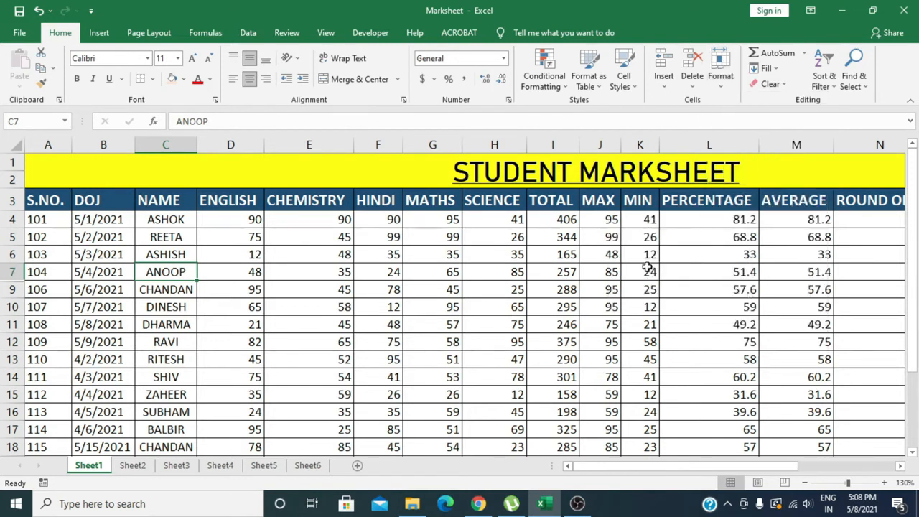
Undo the unhiding and hiding of the DOJ column and the hiding of row 8.
left_click(479, 272)
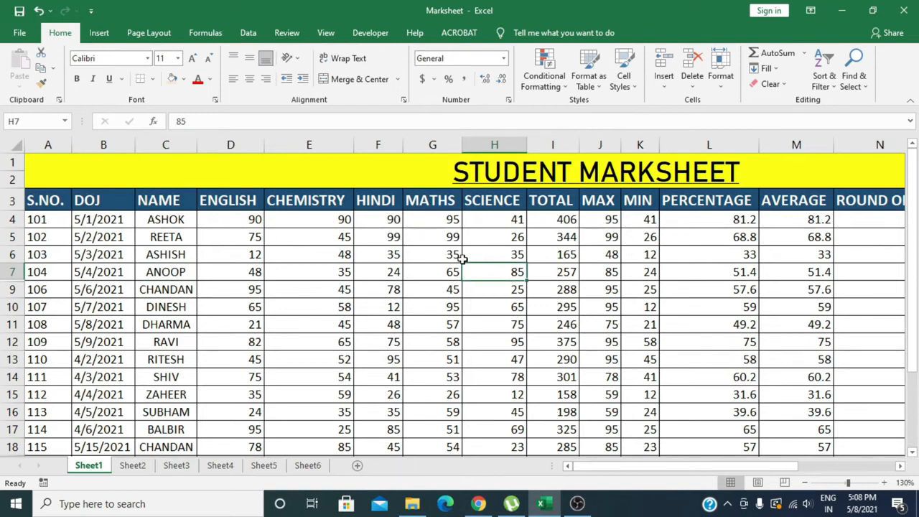
key("Left")
key("Left")
key("Left")
key("Left")
key("Left")
key("Down")
key("ctrl+z")
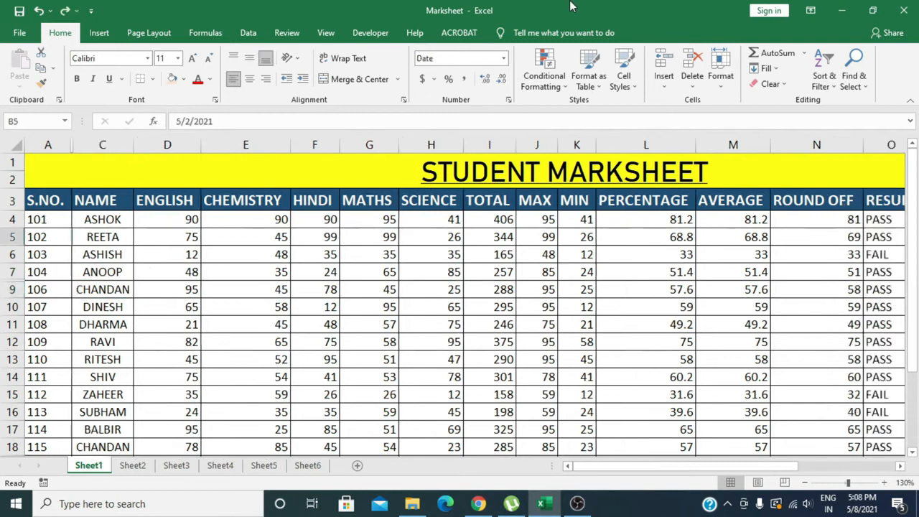
key("ctrl+z")
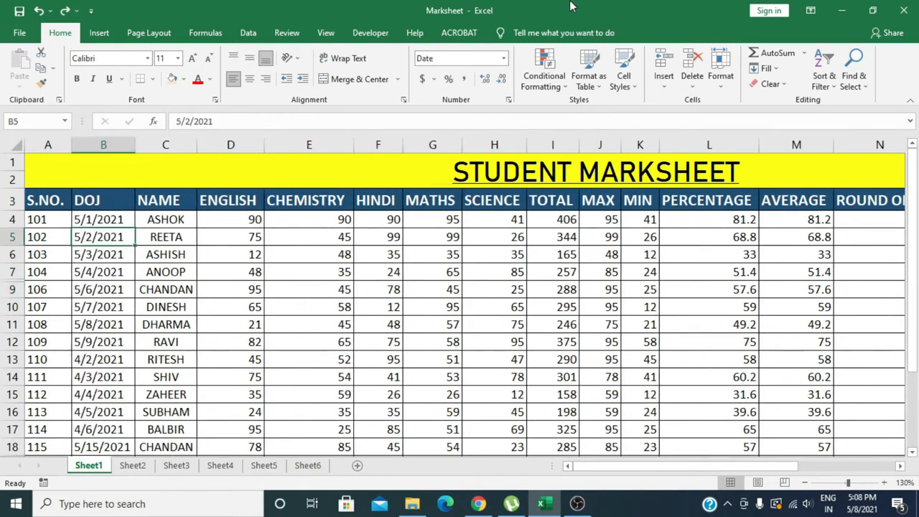
key("ctrl+z")
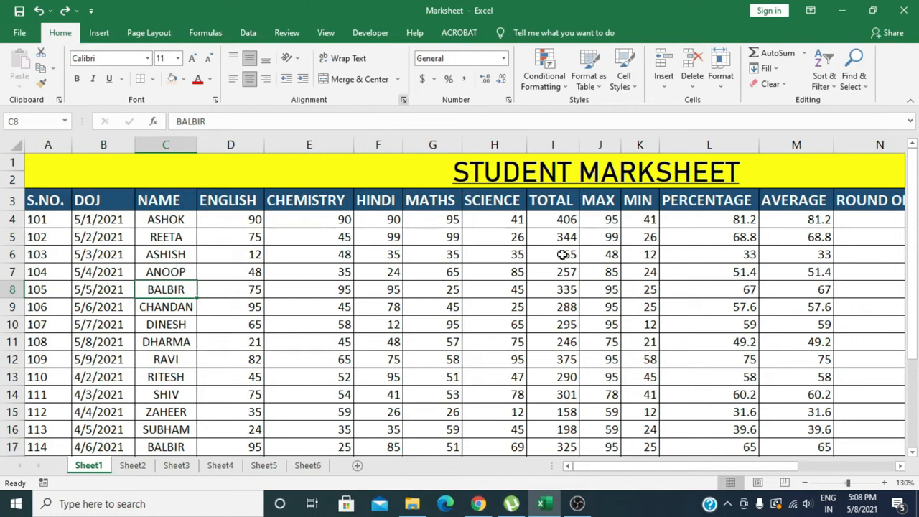
Hide the DOJ column, starting from its header cell B3.
left_click(721, 71)
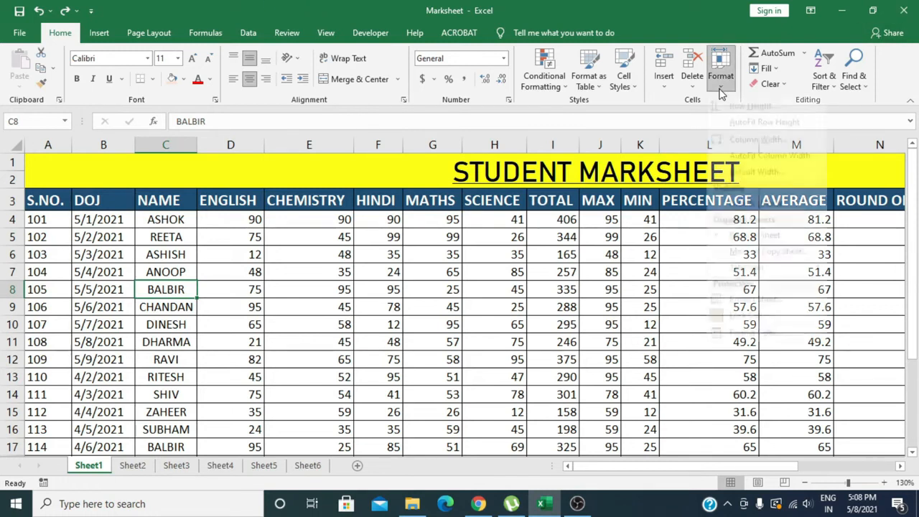
mouse_move(746, 215)
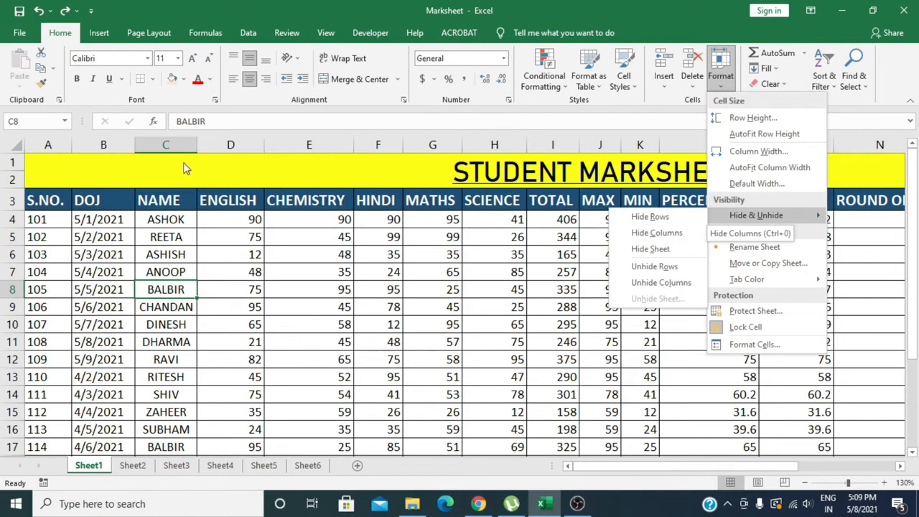
left_click(106, 198)
left_click(106, 197)
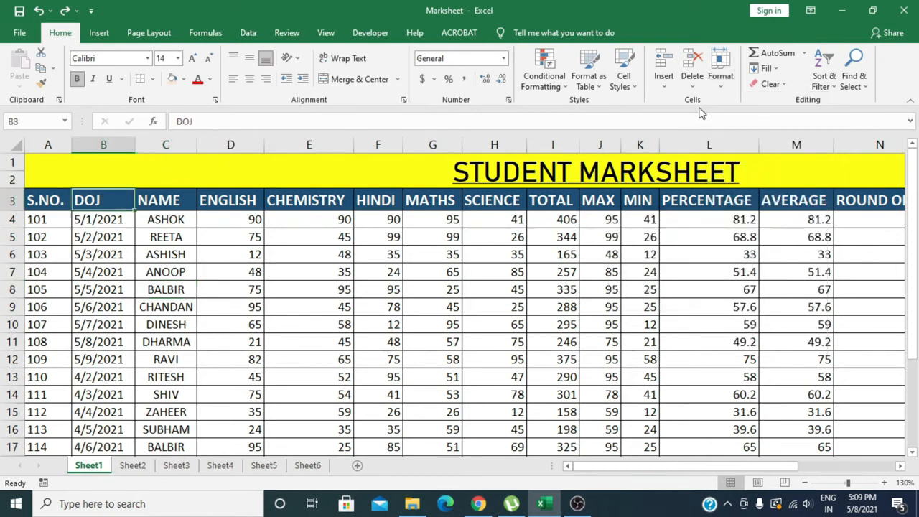
left_click(720, 68)
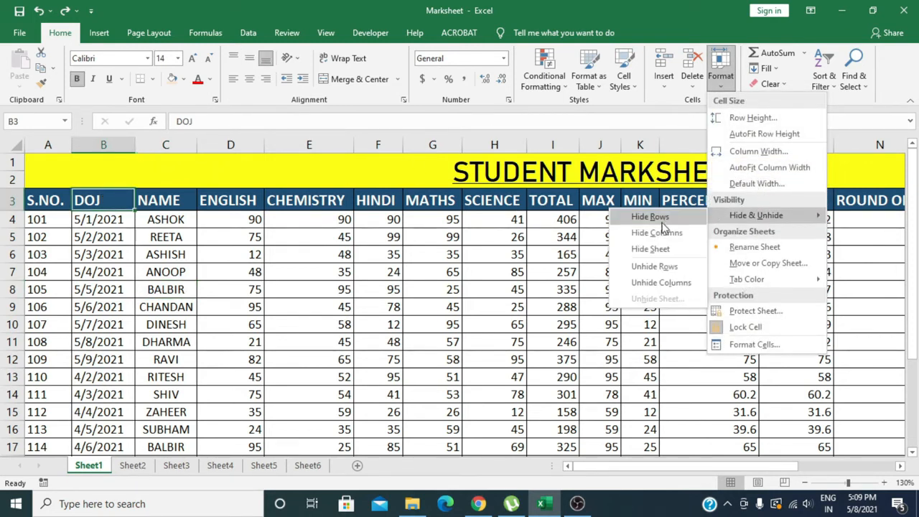
left_click(662, 239)
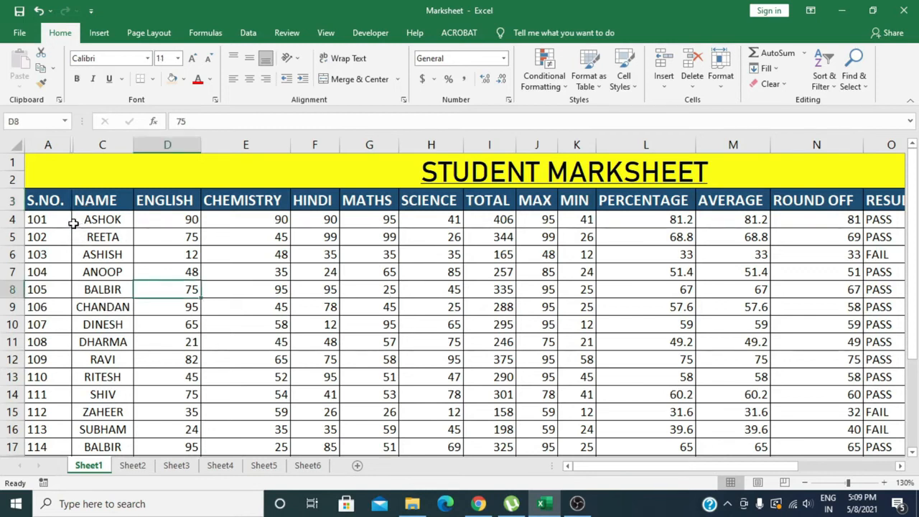
Try to unhide the DOJ column with the Unhide Columns command from cell C3 and from cell F7.
left_click(97, 203)
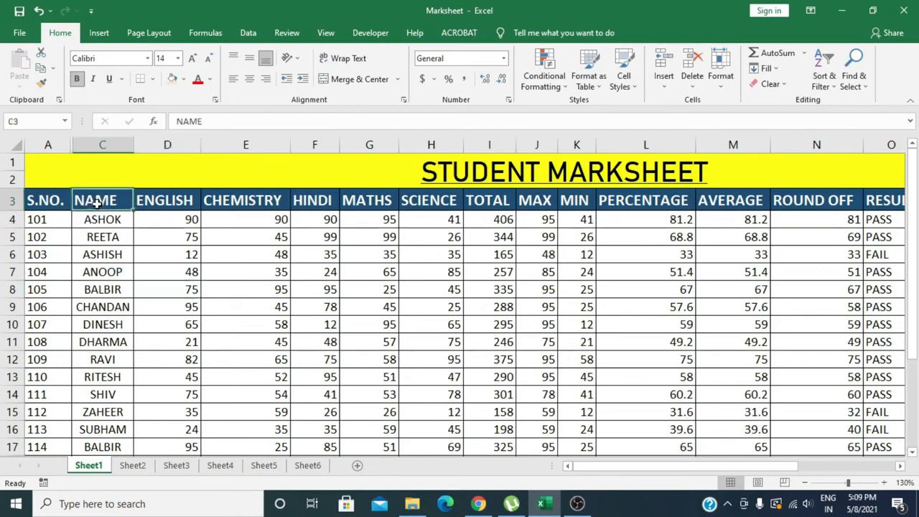
left_click(719, 85)
mouse_move(739, 216)
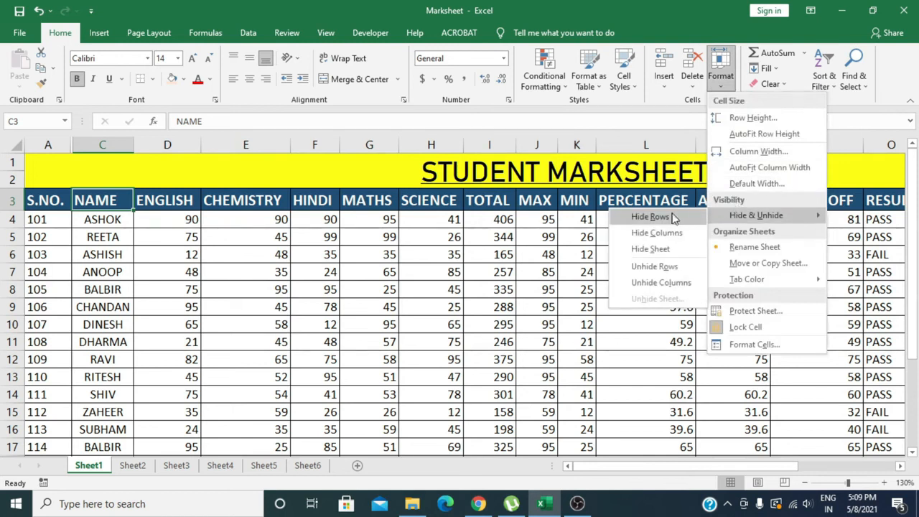
left_click(654, 285)
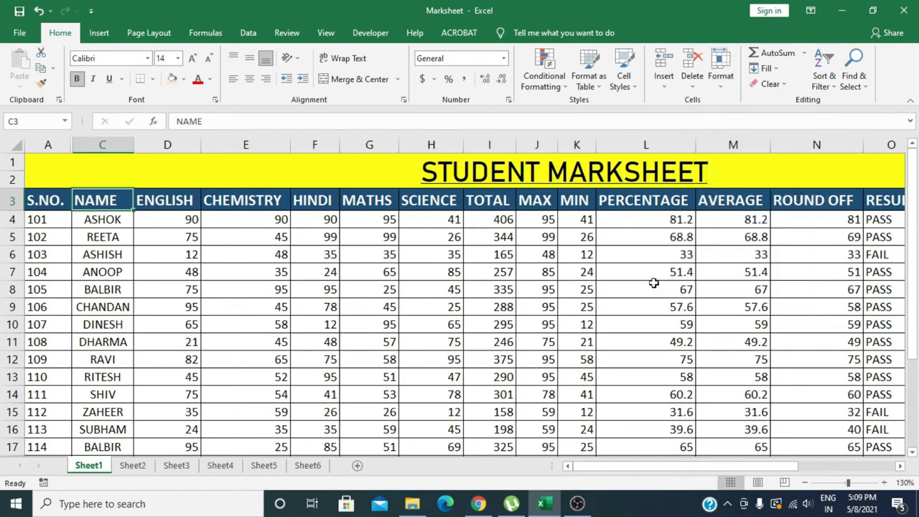
left_click(308, 268)
left_click(720, 79)
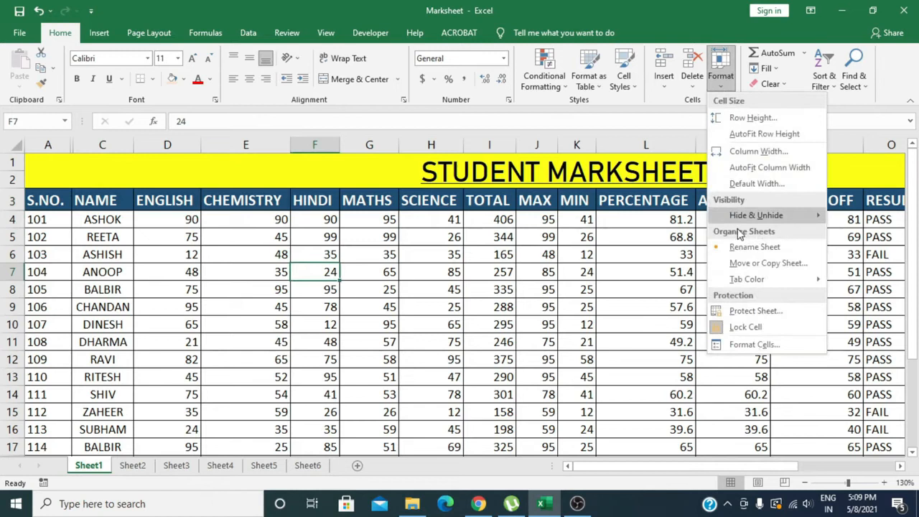
mouse_move(742, 219)
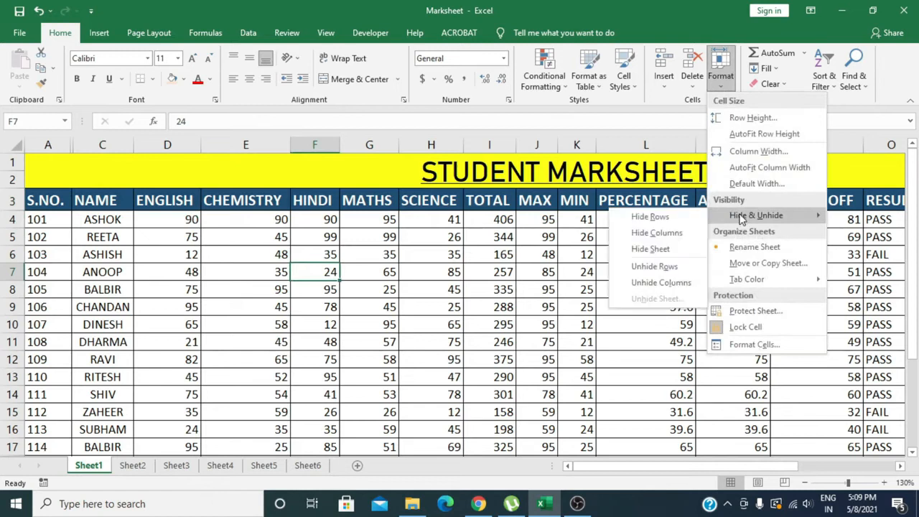
left_click(662, 281)
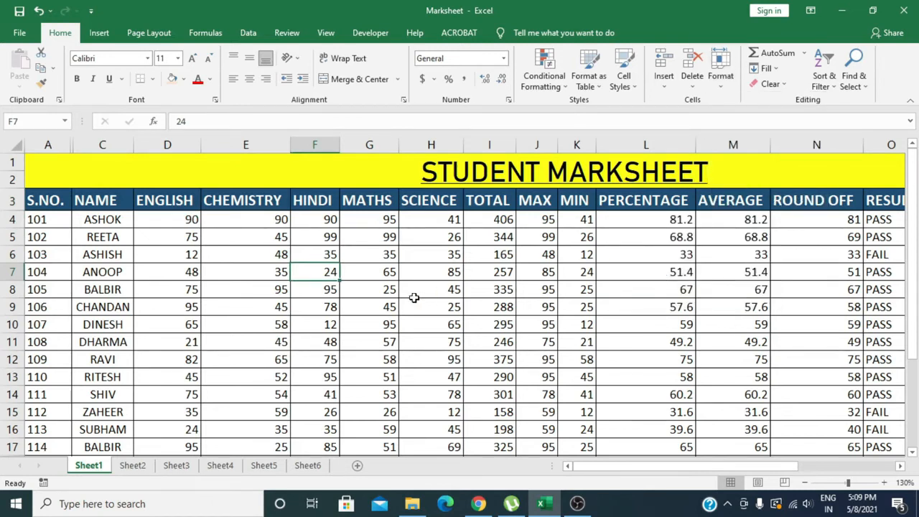
Retry the Unhide Columns command for the DOJ column from the NAME header cell C3.
left_click(59, 200)
left_click(87, 206)
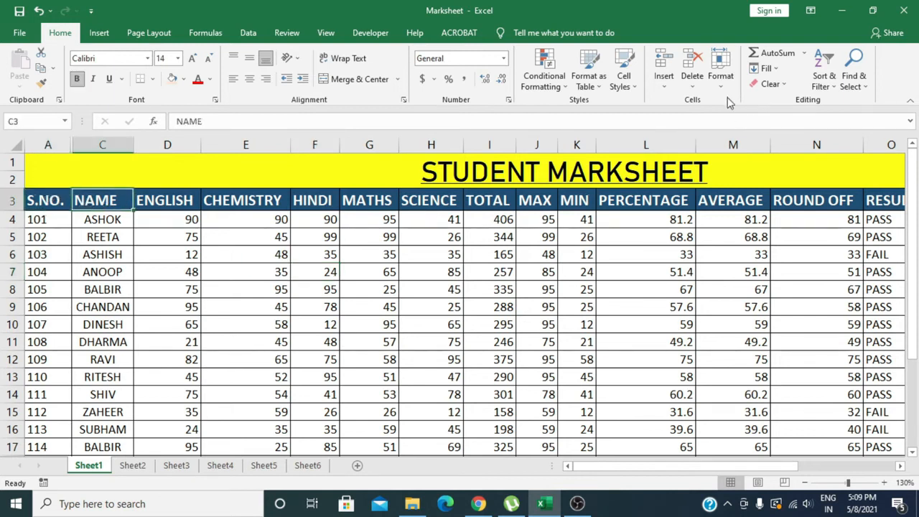
left_click(721, 79)
mouse_move(734, 214)
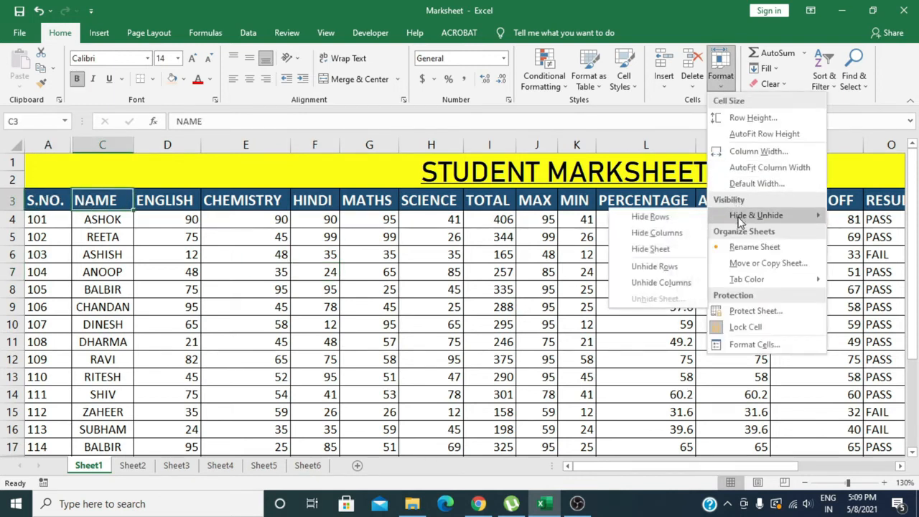
left_click(652, 283)
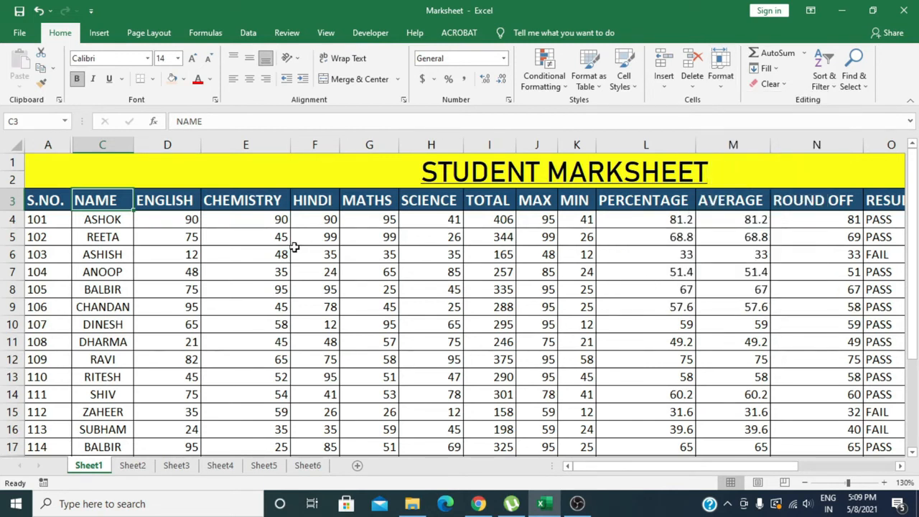
Undo the hiding of the DOJ column.
left_click(240, 221)
left_click(175, 215)
left_click(108, 200)
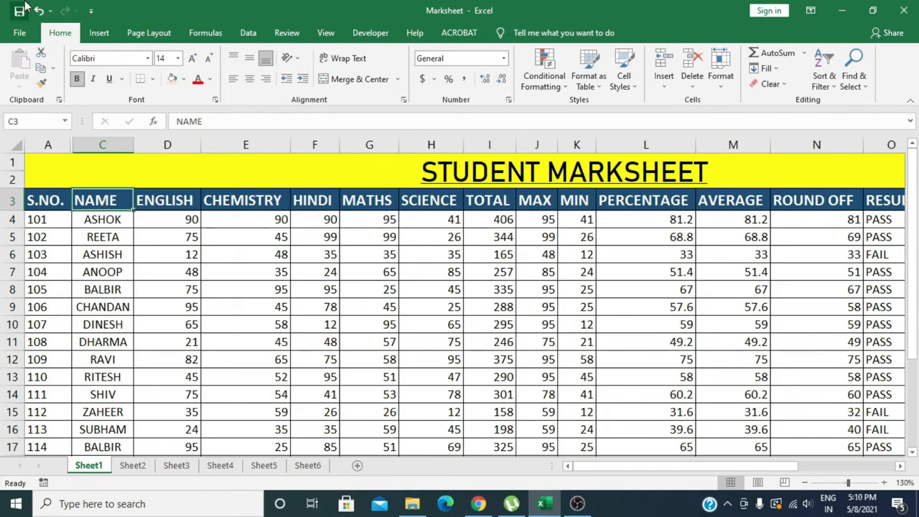
key("ctrl+z")
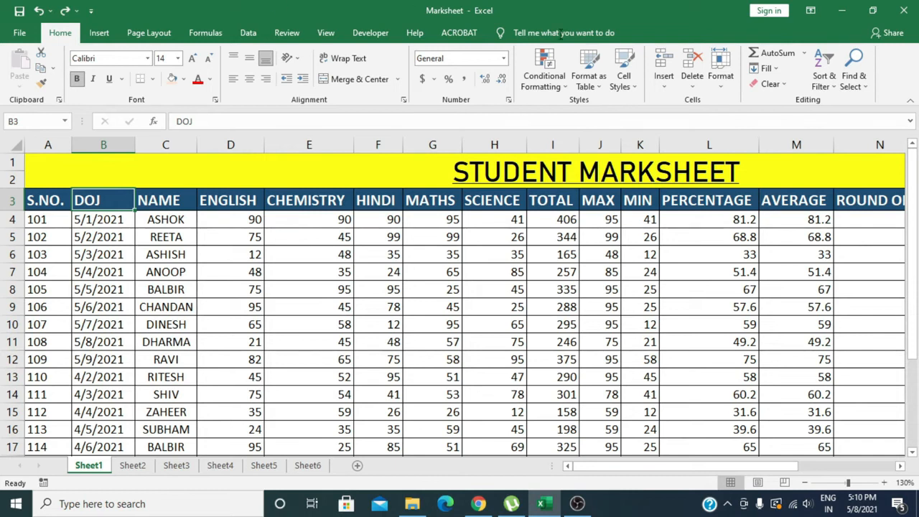
Hide the DOJ column again from header cell B3, keeping that cell selected.
left_click(727, 91)
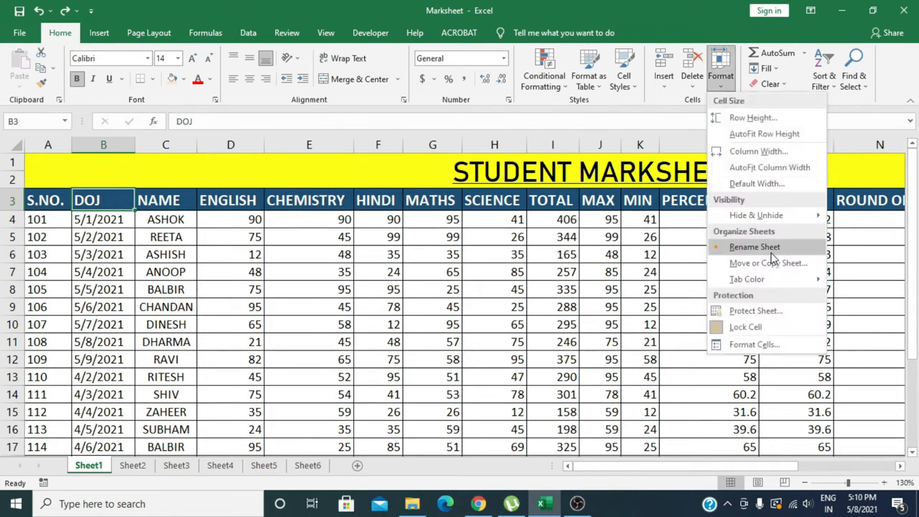
mouse_move(771, 220)
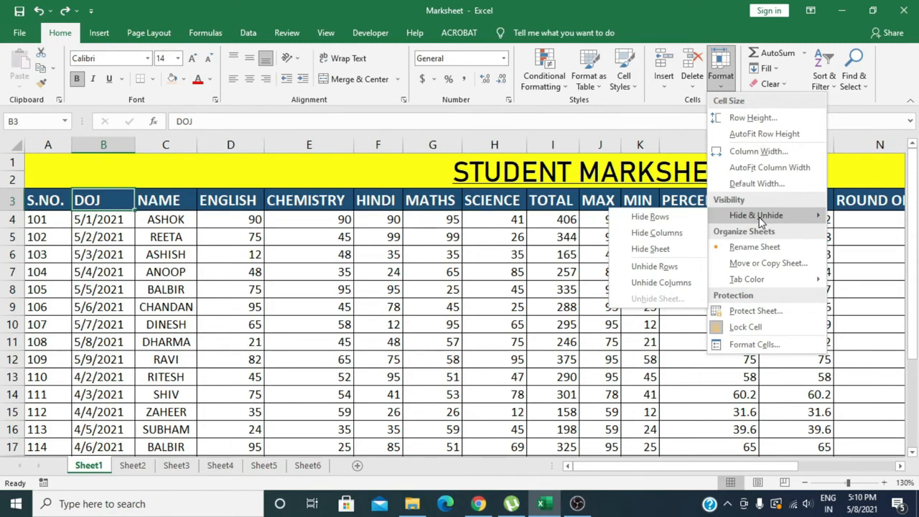
left_click(647, 237)
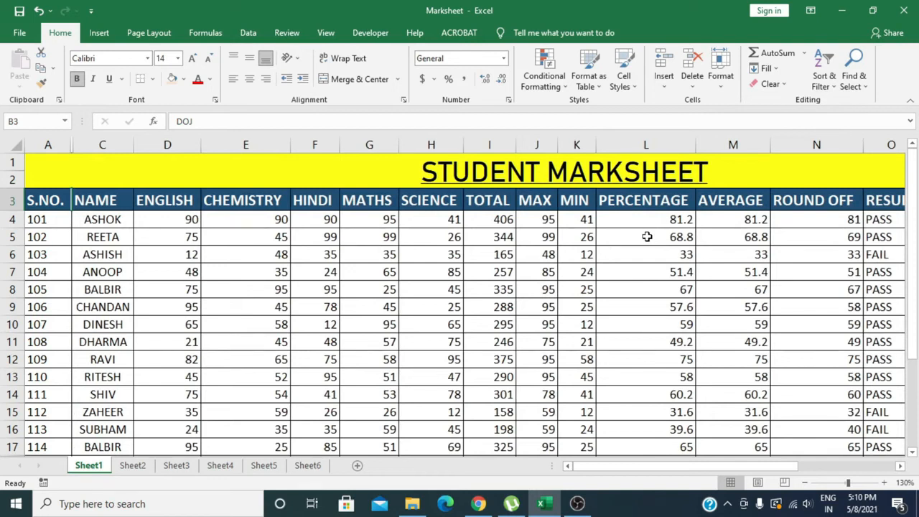
Unhide the DOJ column with the Unhide Columns command, using the current selection at cell B3.
left_click(721, 80)
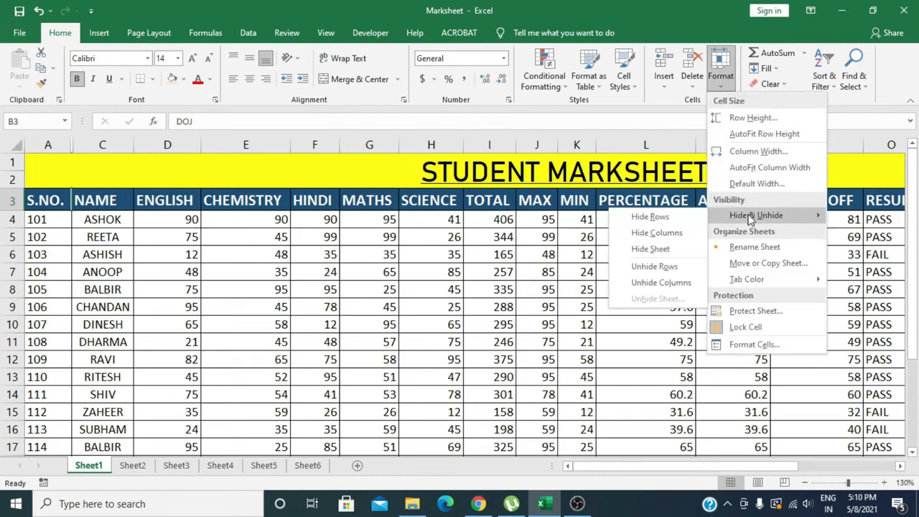
left_click(667, 281)
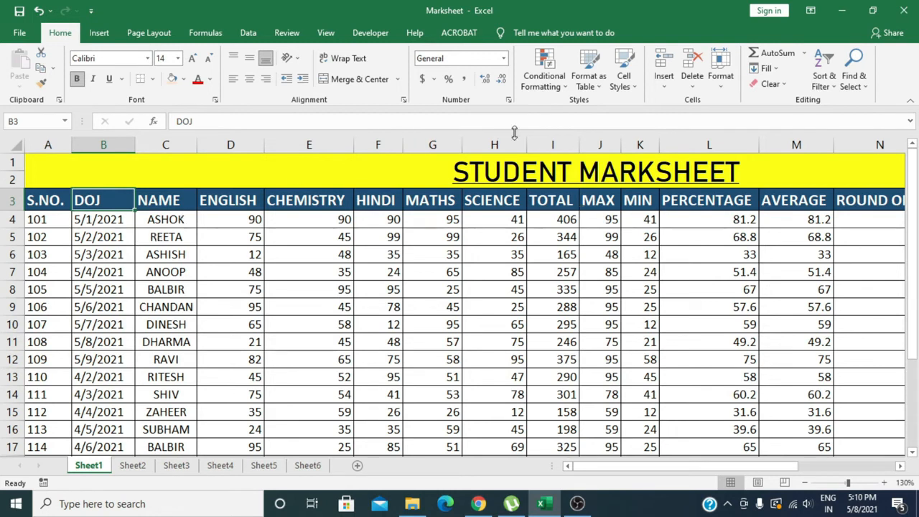
Rename the worksheet Sheet2 as MARKS.
left_click(728, 87)
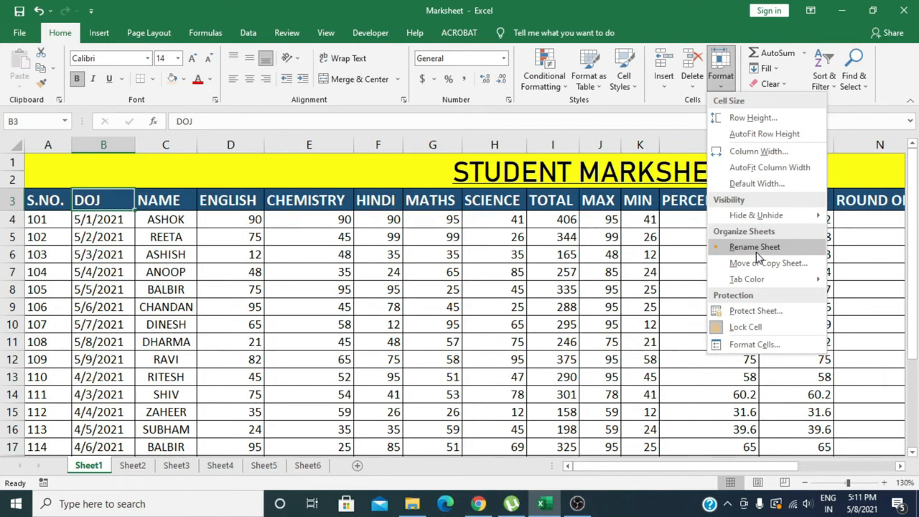
right_click(133, 464)
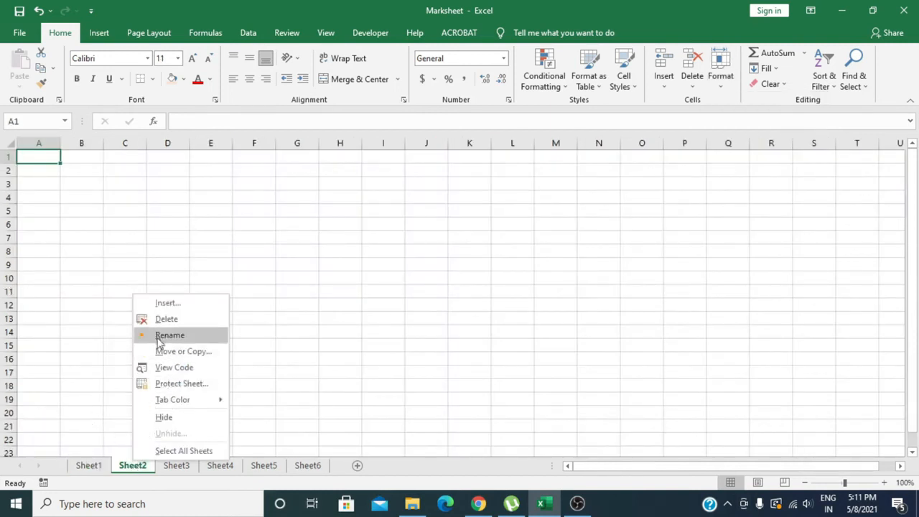
left_click(161, 337)
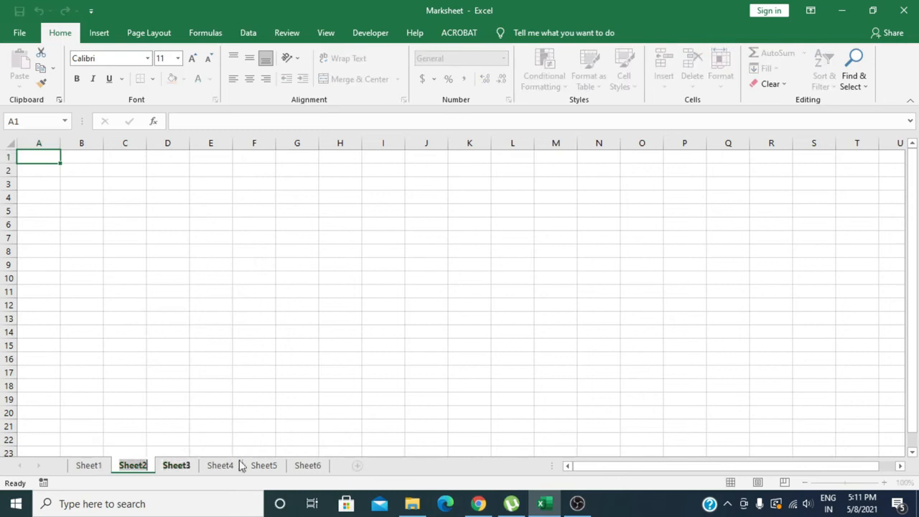
type("MARKS")
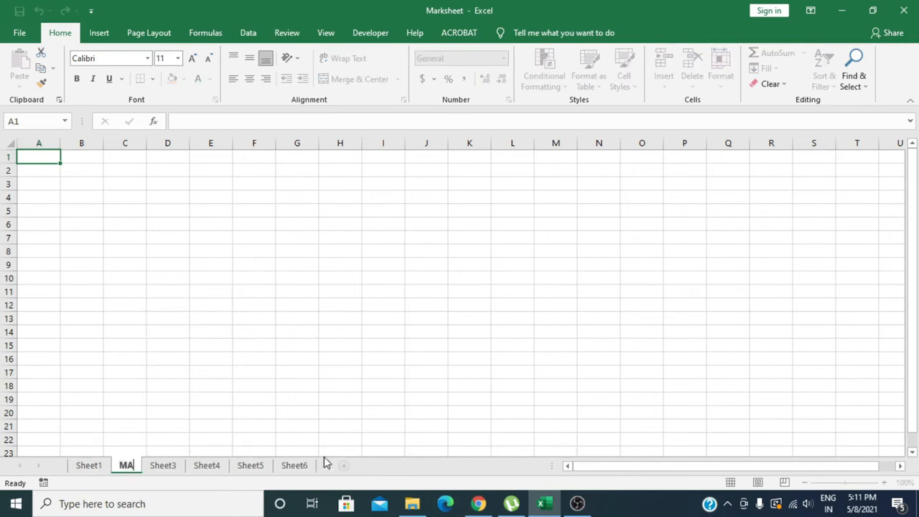
left_click(179, 466)
Give the MARKS sheet tab an orange theme colour, and return to Sheet1.
right_click(149, 465)
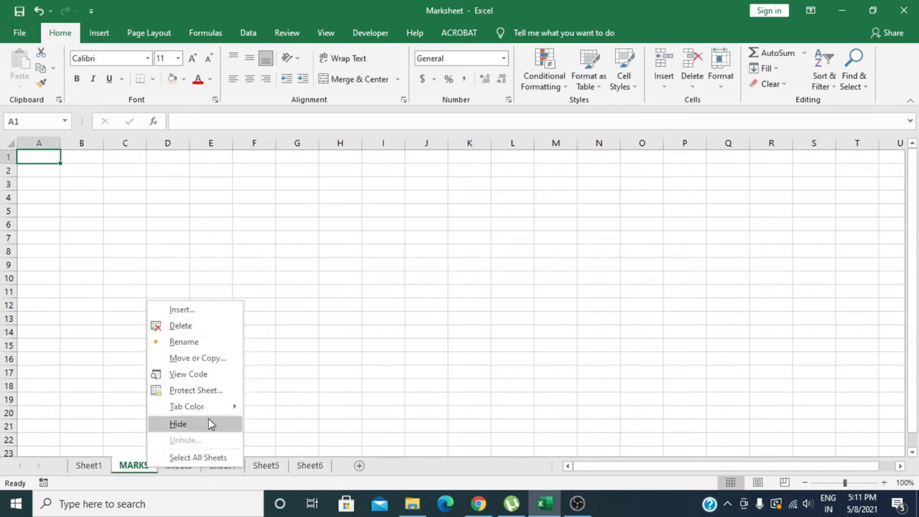
mouse_move(208, 408)
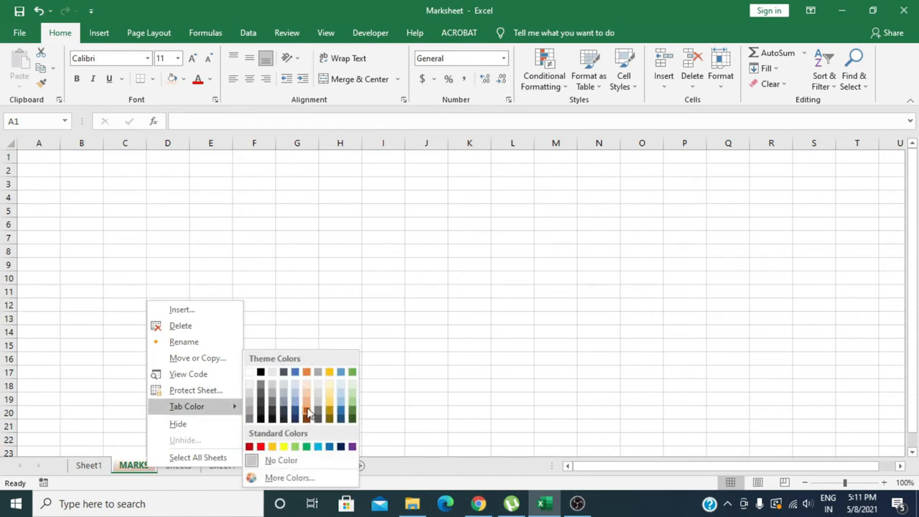
left_click(308, 404)
right_click(139, 466)
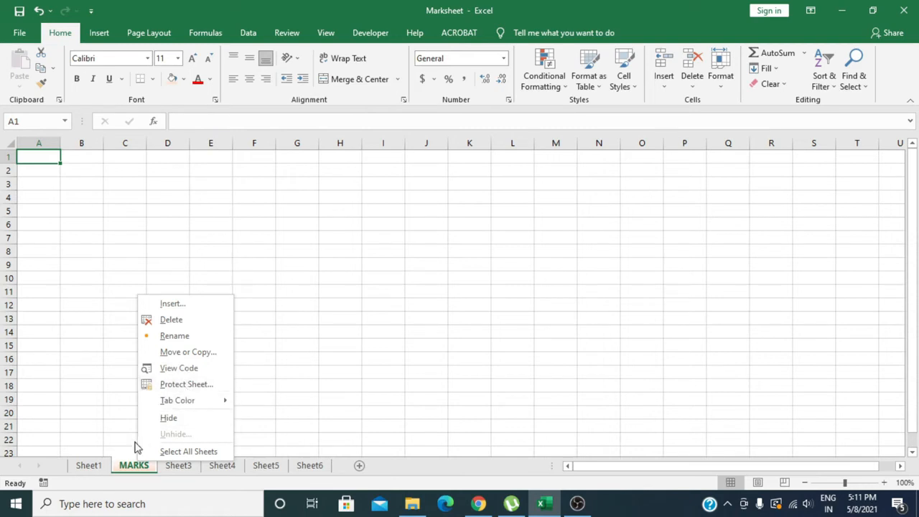
left_click(91, 465)
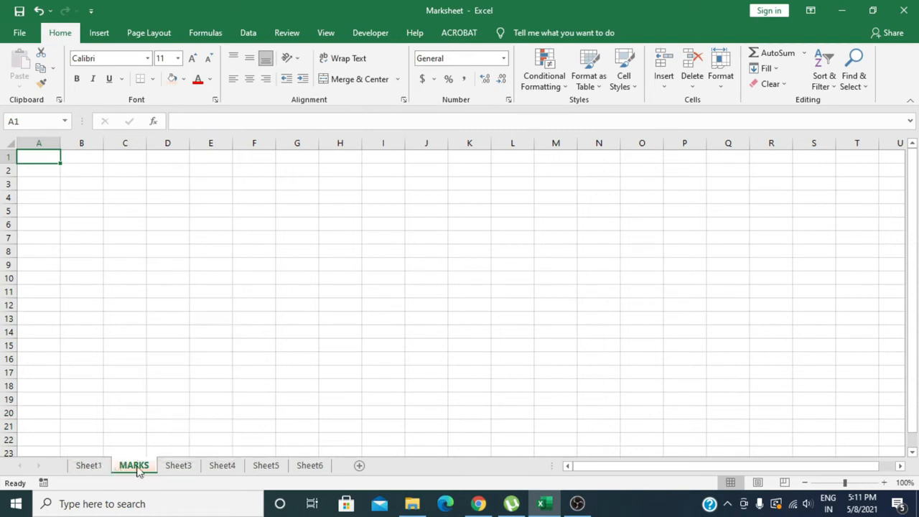
left_click(178, 466)
left_click(92, 465)
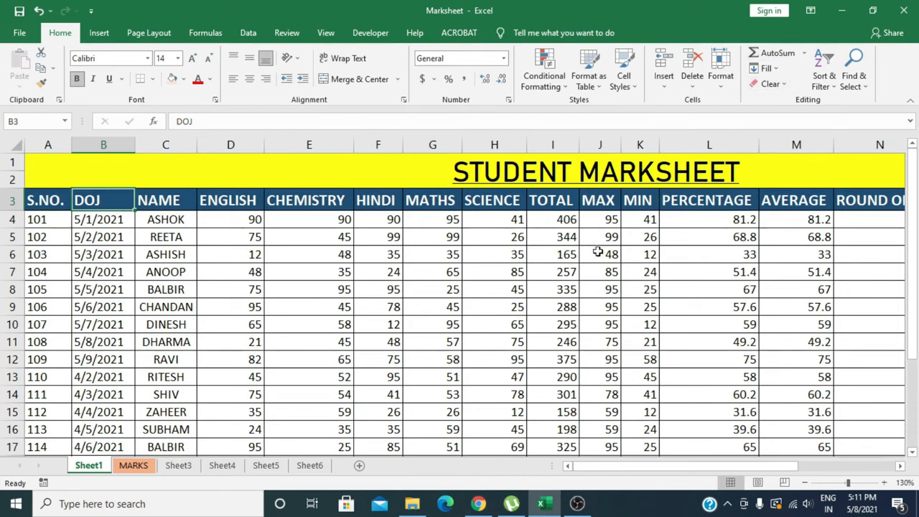
Clear the TOTAL cell I4 and refill it with an AutoSum Sum formula over the subject marks D4:H4.
left_click(564, 221)
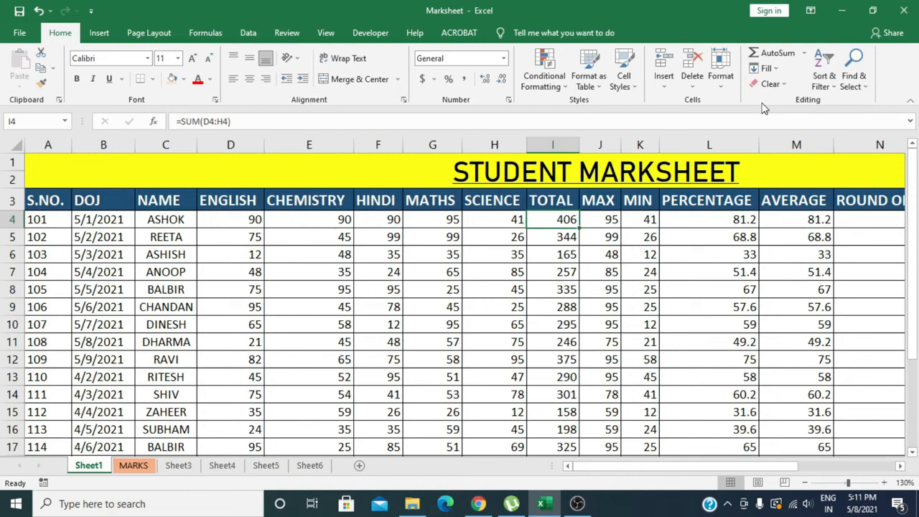
key("Delete")
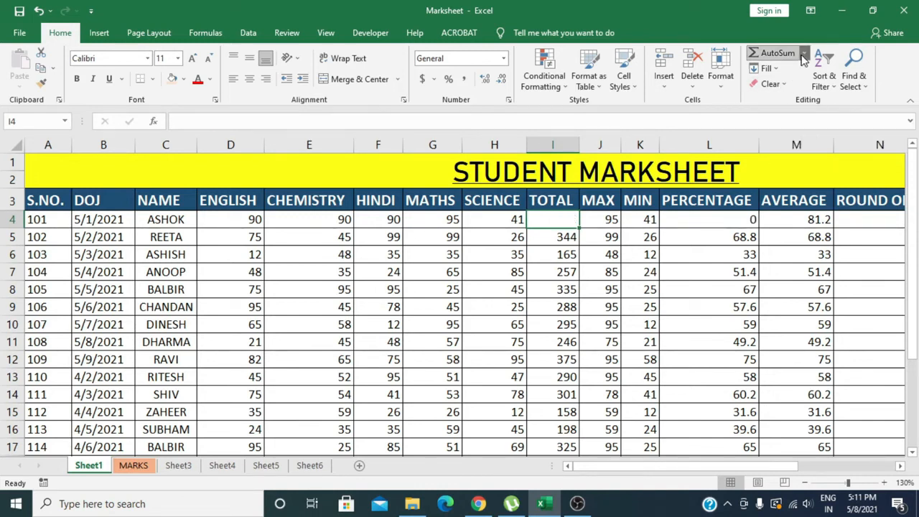
left_click(804, 55)
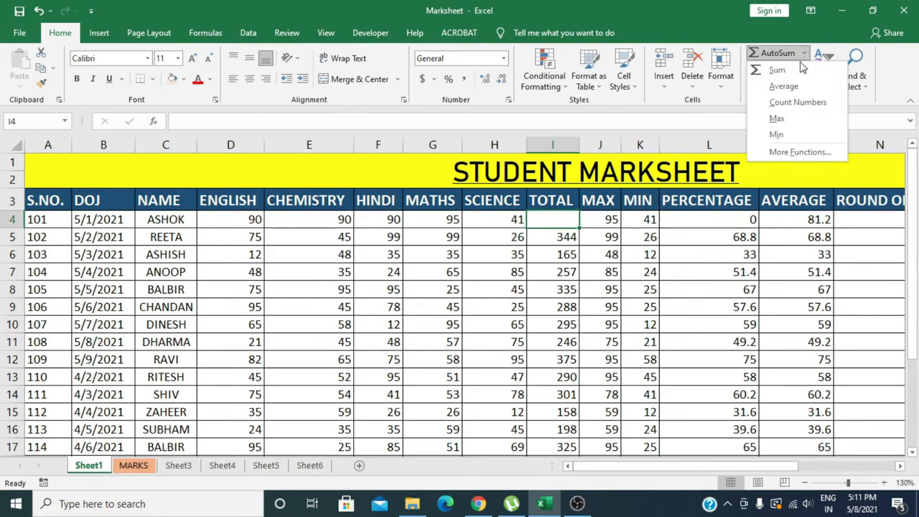
left_click(790, 71)
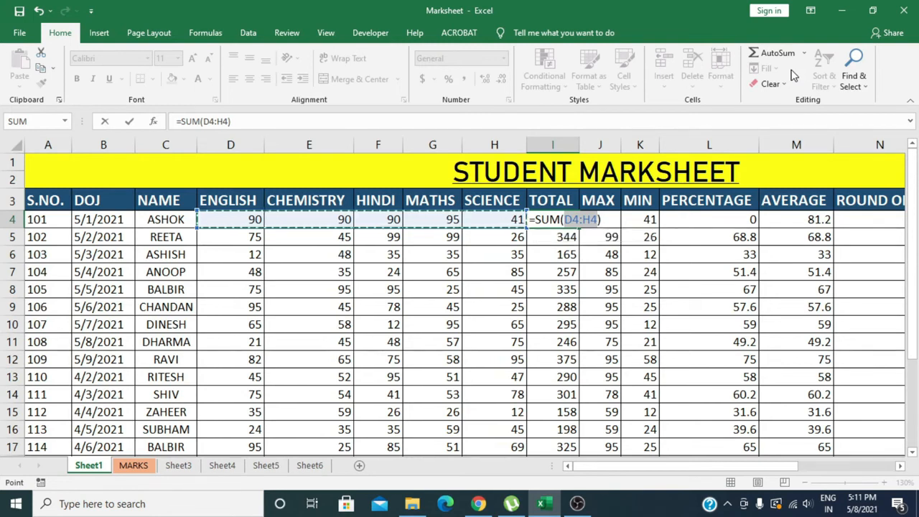
key("Return")
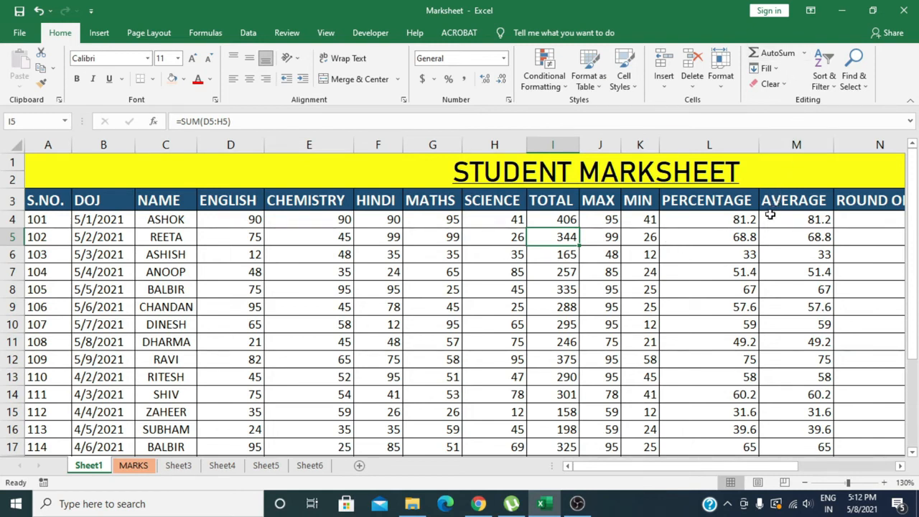
Examine the formula in the AVERAGE cell M4 and the functions offered by AutoSum.
left_click(797, 215)
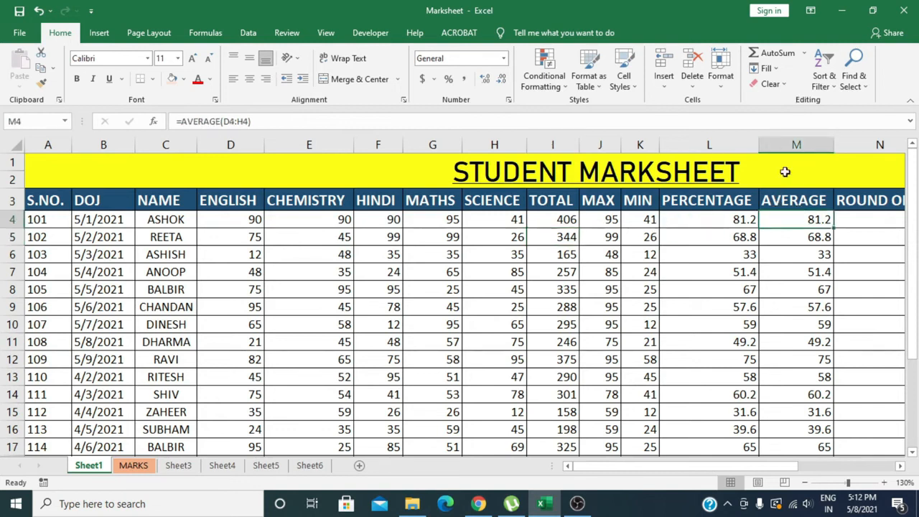
left_click(804, 53)
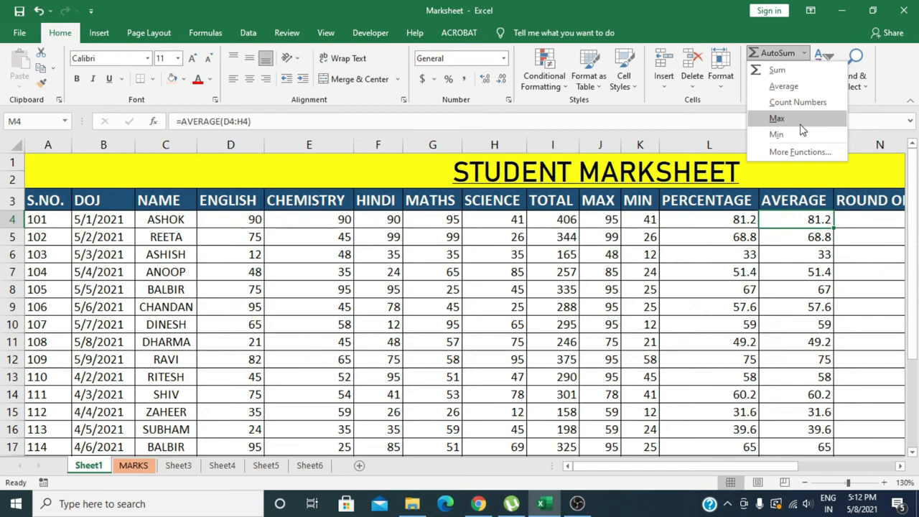
left_click(594, 214)
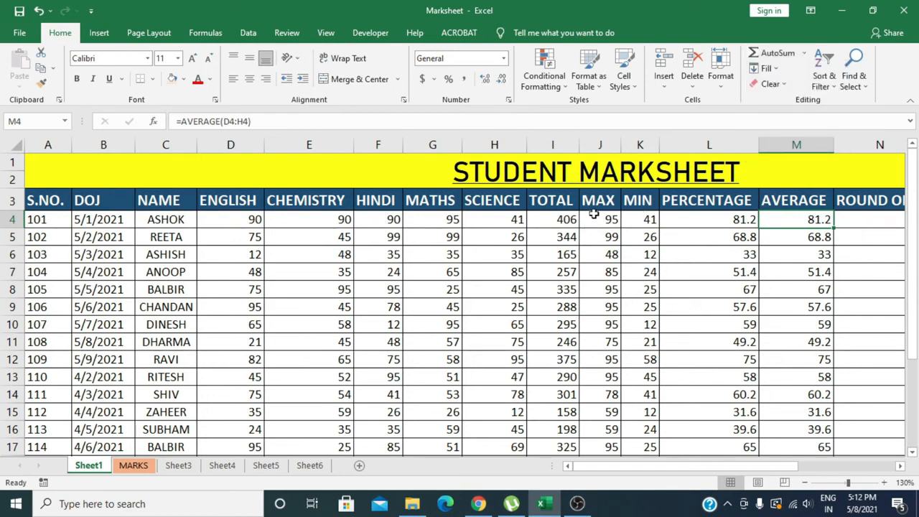
Clear the formula from the MAX cell J4.
left_click(597, 221)
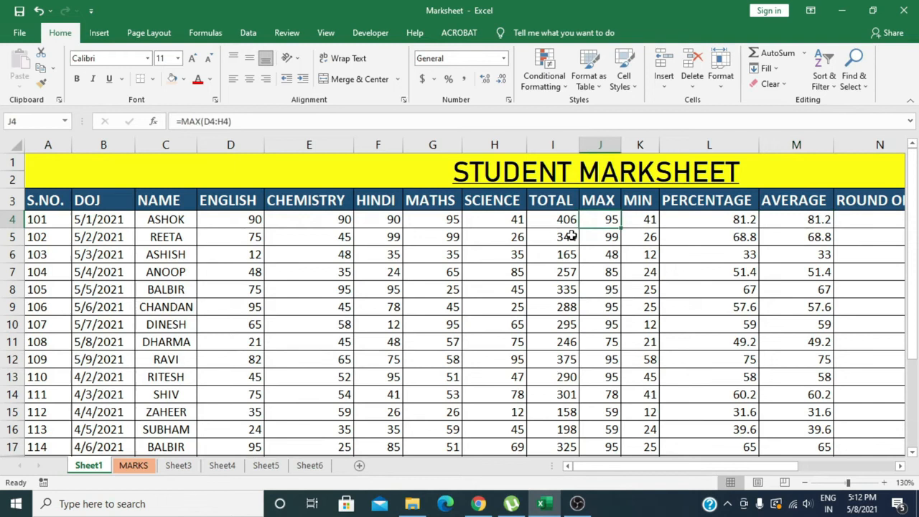
key("Delete")
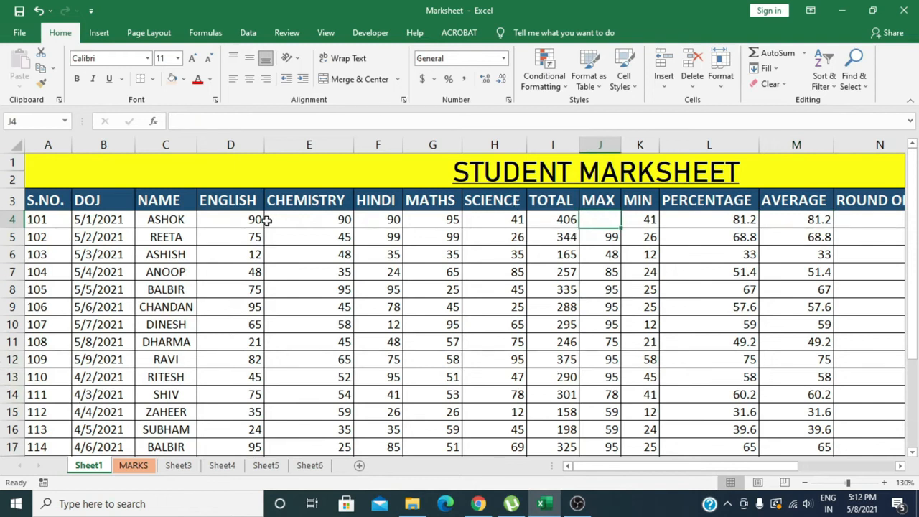
left_click(794, 54)
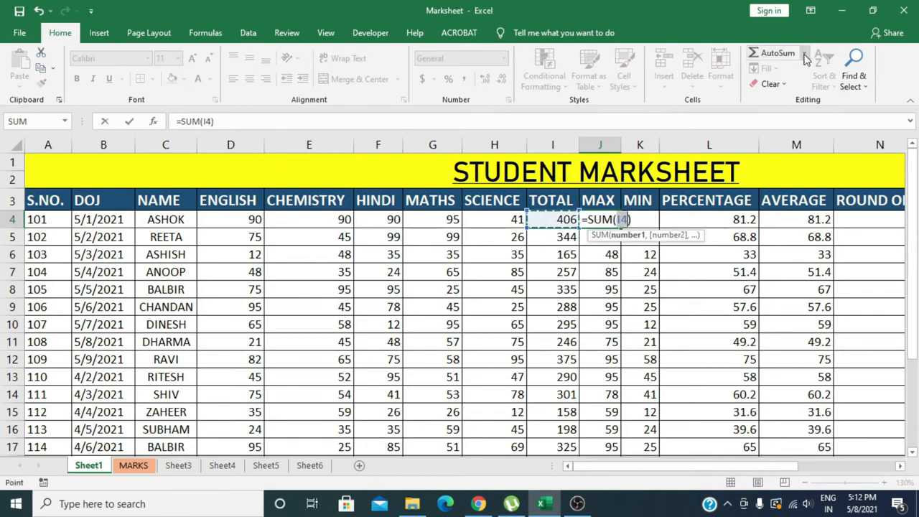
left_click(802, 54)
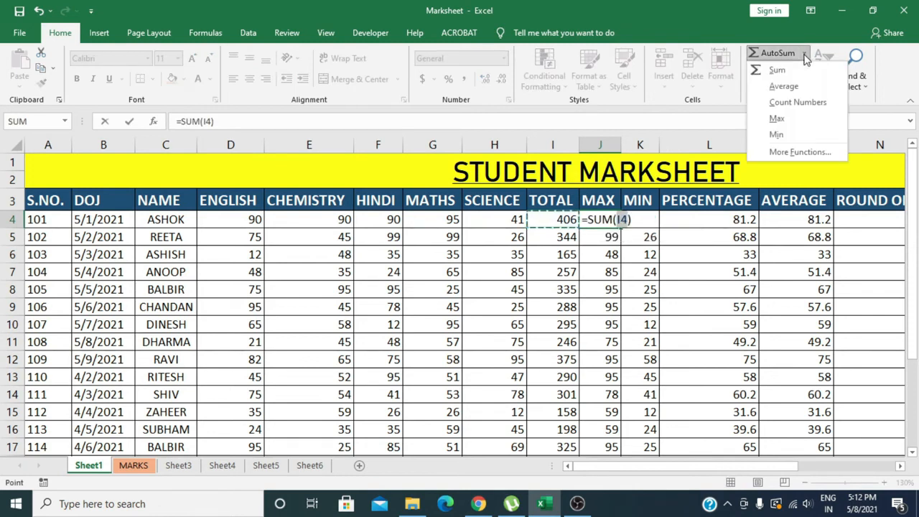
left_click(781, 119)
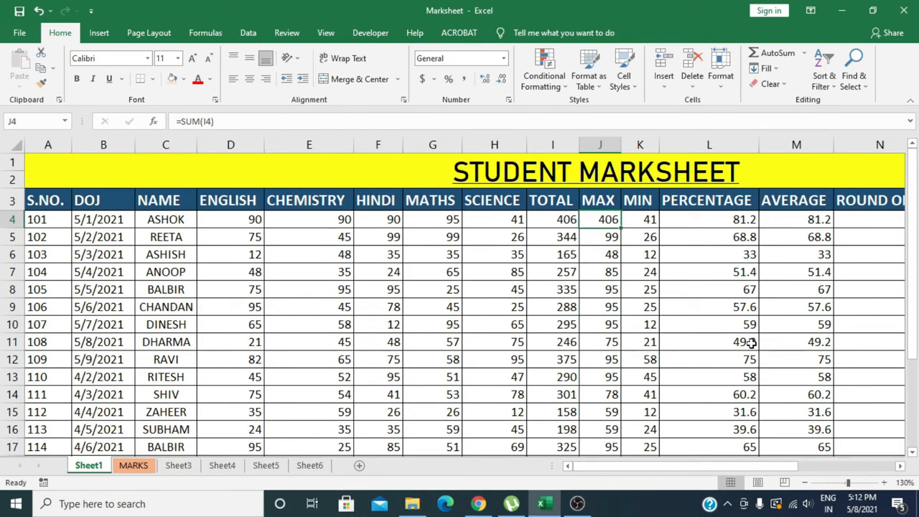
key("Delete")
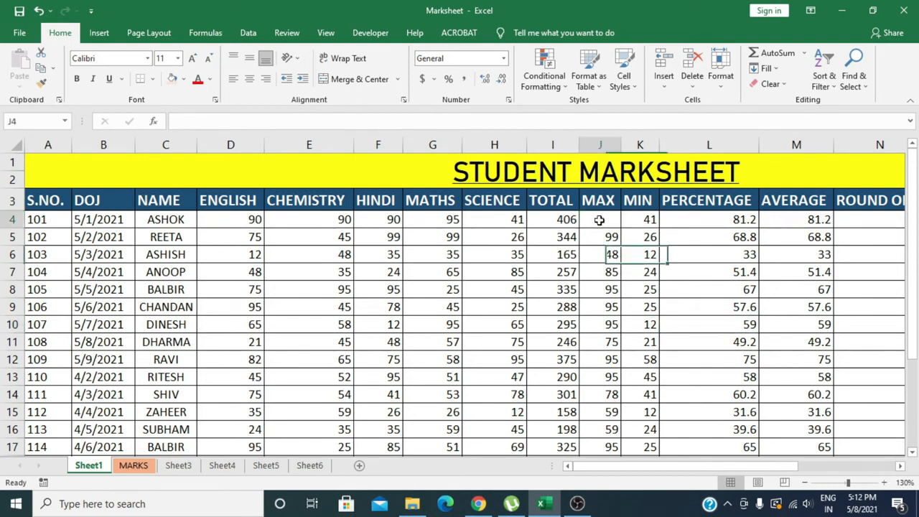
Insert the AutoSum Max function in cell J4 and correct its range to the subject marks D4:H4.
left_click(803, 53)
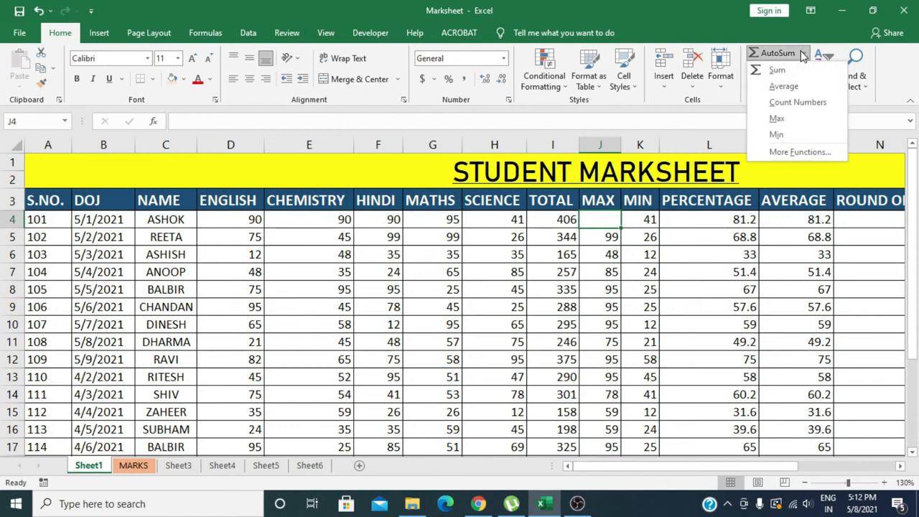
left_click(789, 123)
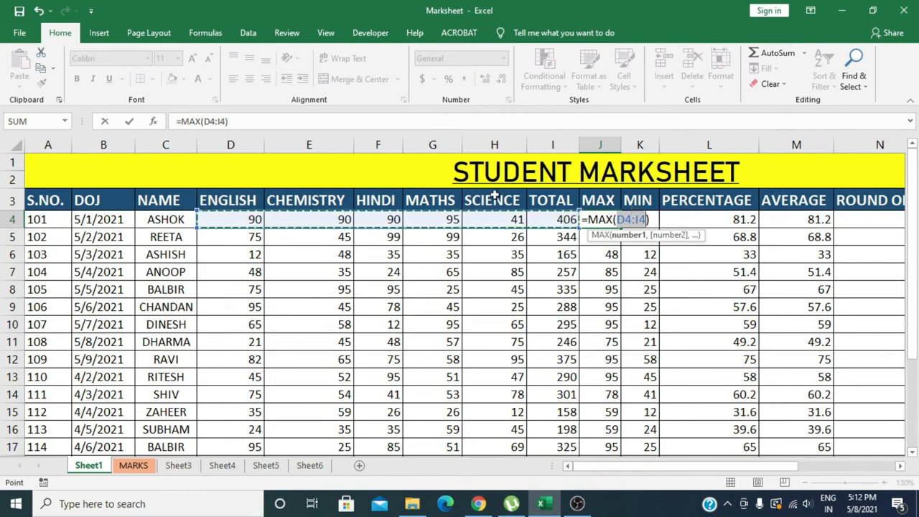
left_click(230, 121)
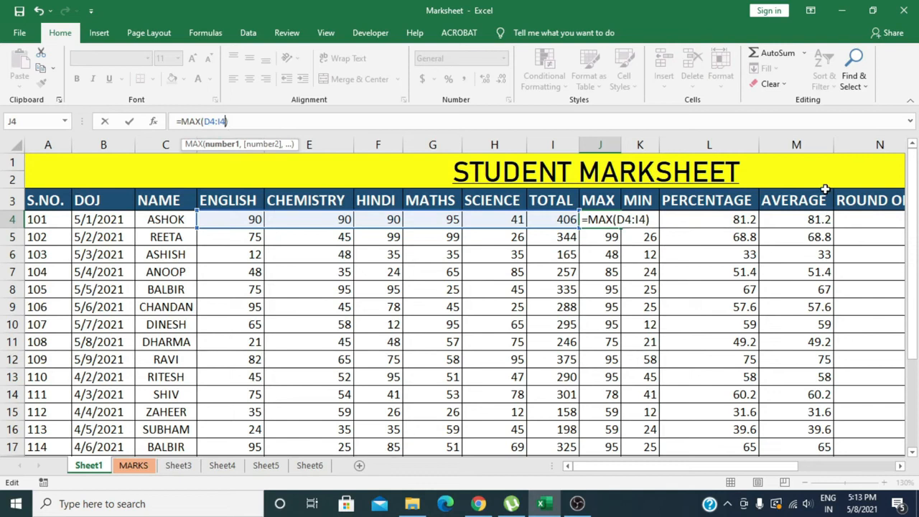
key("BackSpace")
key("BackSpace")
key("BackSpace")
key("BackSpace")
key("BackSpace")
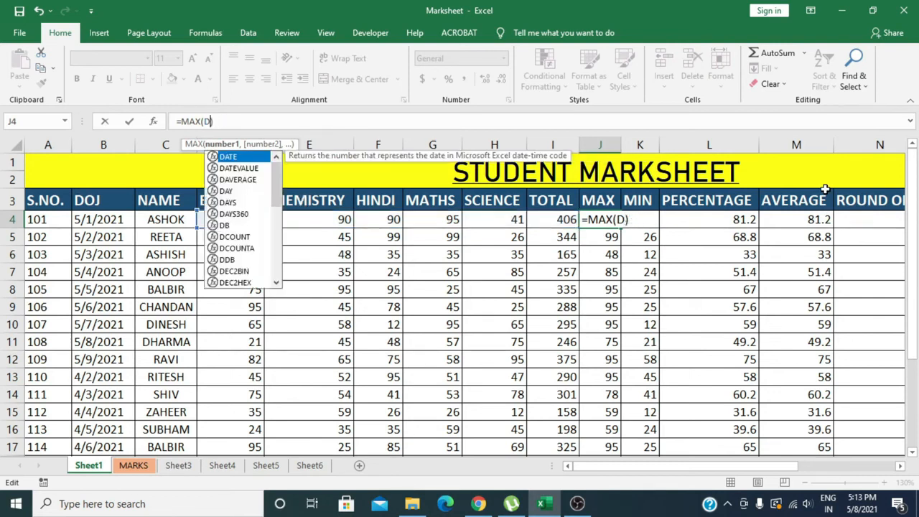
left_click_drag(248, 218, 489, 225)
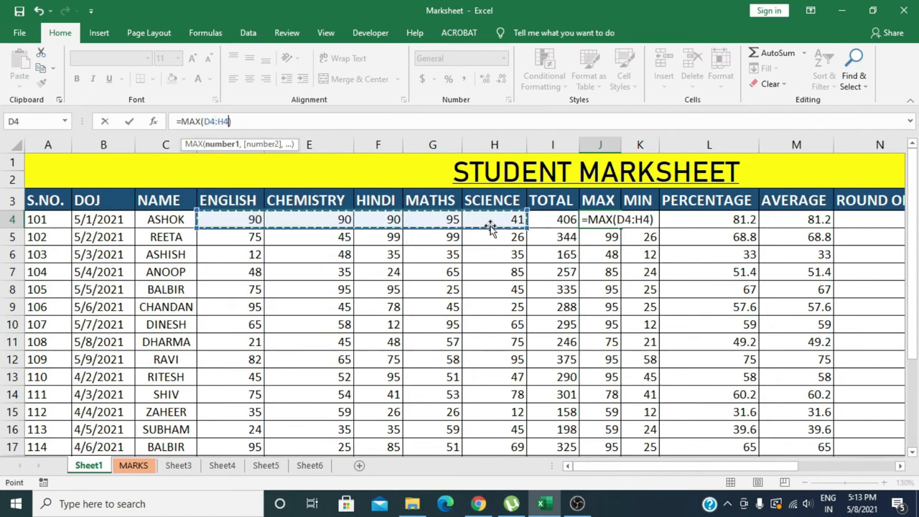
key("Return")
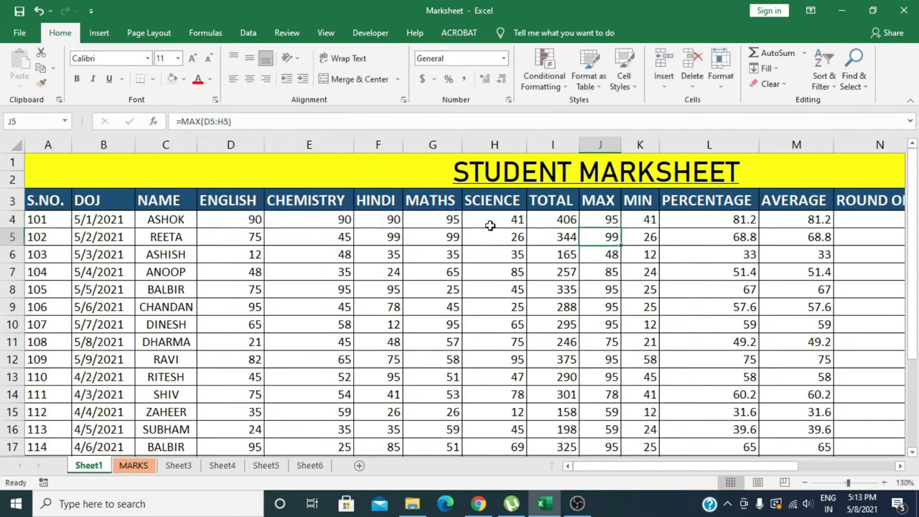
Review the formula in the MAX cell J4 at 140% zoom and the Max entry among the AutoSum functions.
left_click(598, 224)
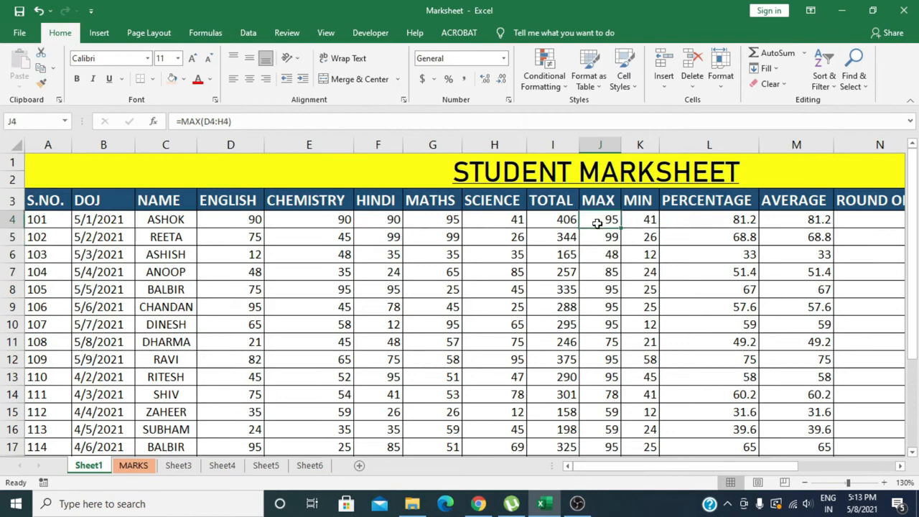
left_click(884, 482)
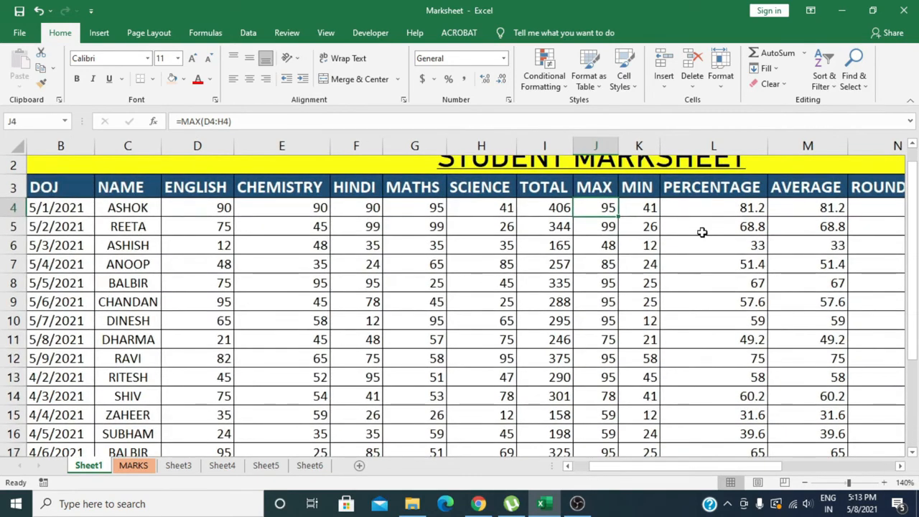
left_click(804, 54)
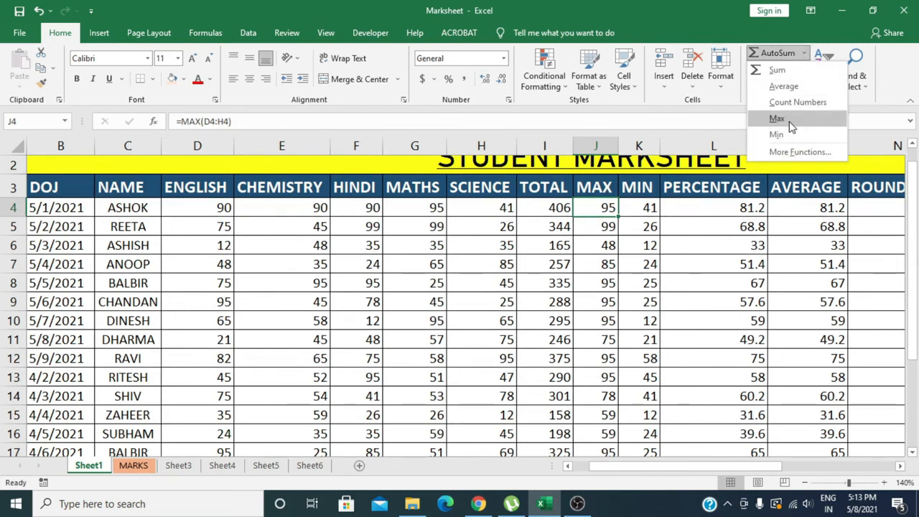
left_click(755, 228)
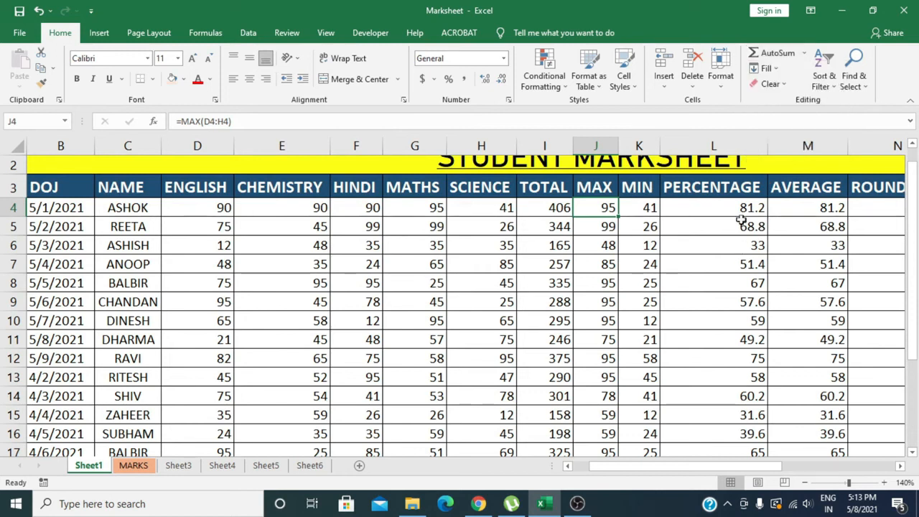
Enter 1 in cell S3, beside the DIVISION heading, and copy it down to S15.
left_click(775, 69)
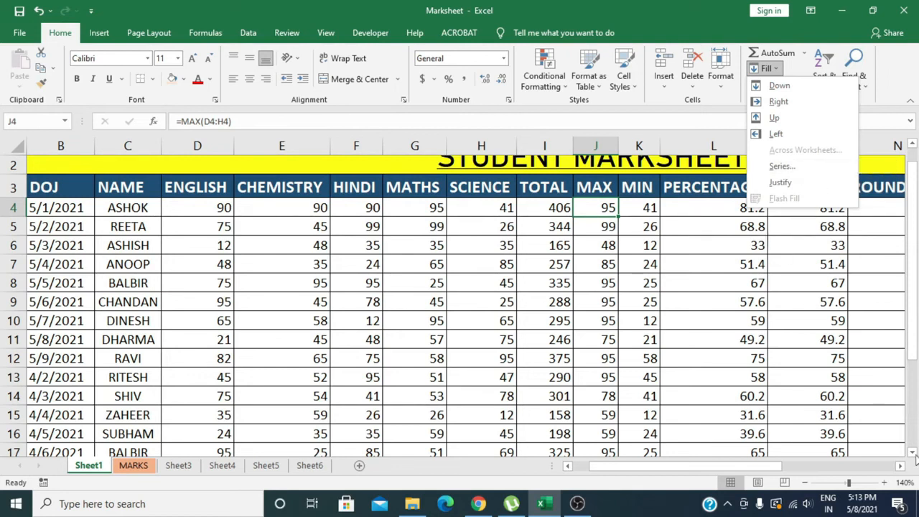
left_click(900, 466)
left_click_drag(900, 466, 897, 467)
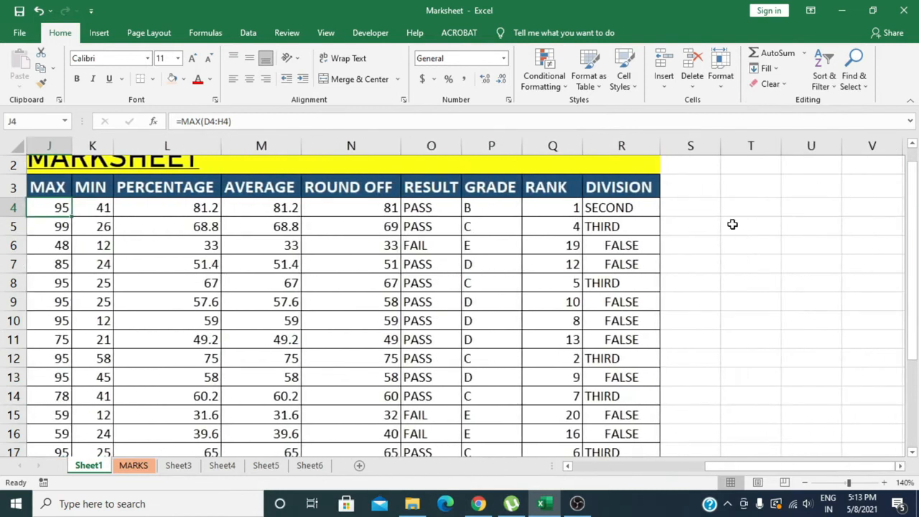
left_click(700, 187)
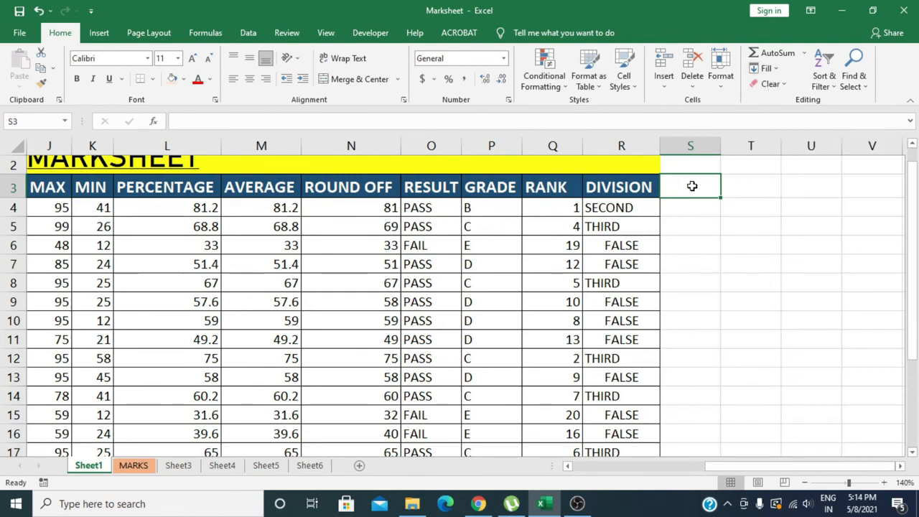
type("1")
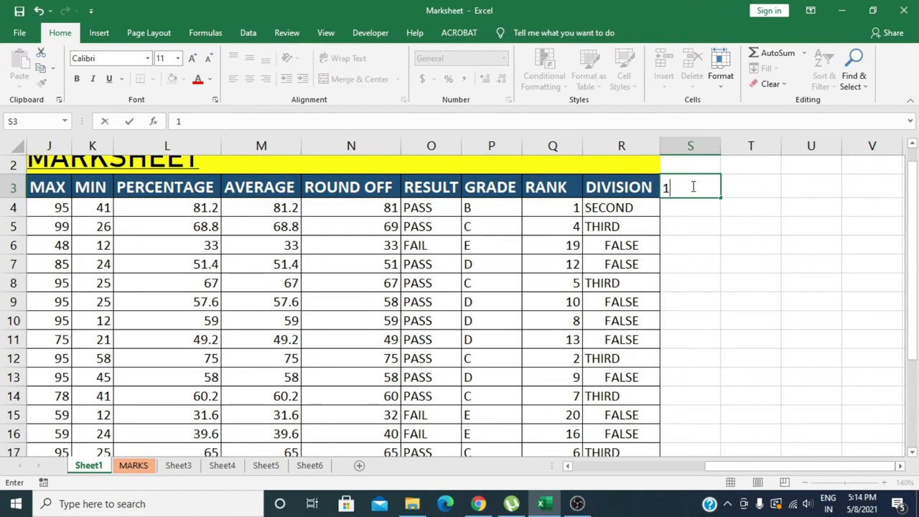
left_click(711, 245)
left_click(693, 186)
left_click_drag(720, 198, 721, 422)
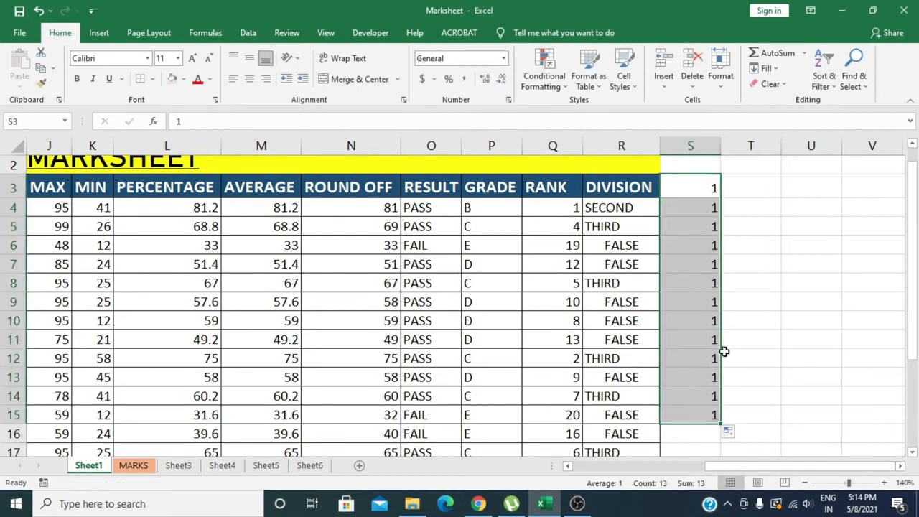
Fill the range S3:S15 with a linear column series using a step value of 1.
left_click(771, 70)
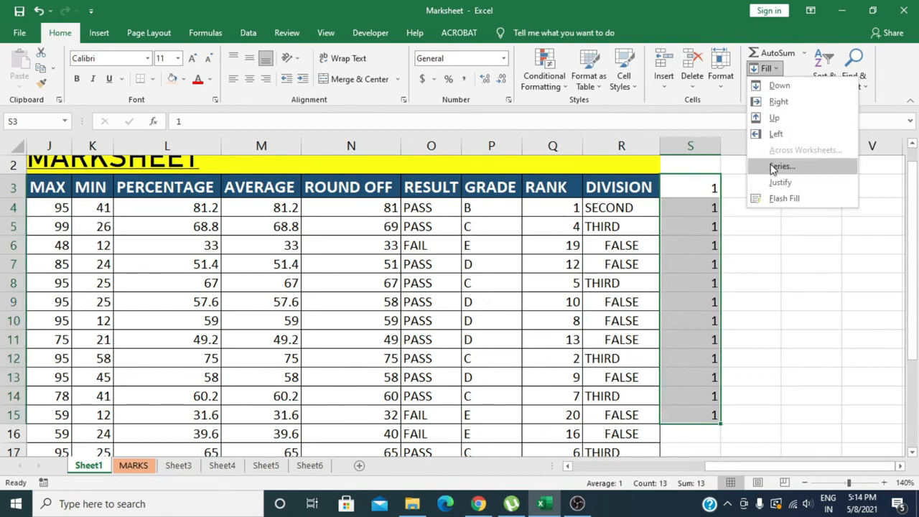
left_click(773, 167)
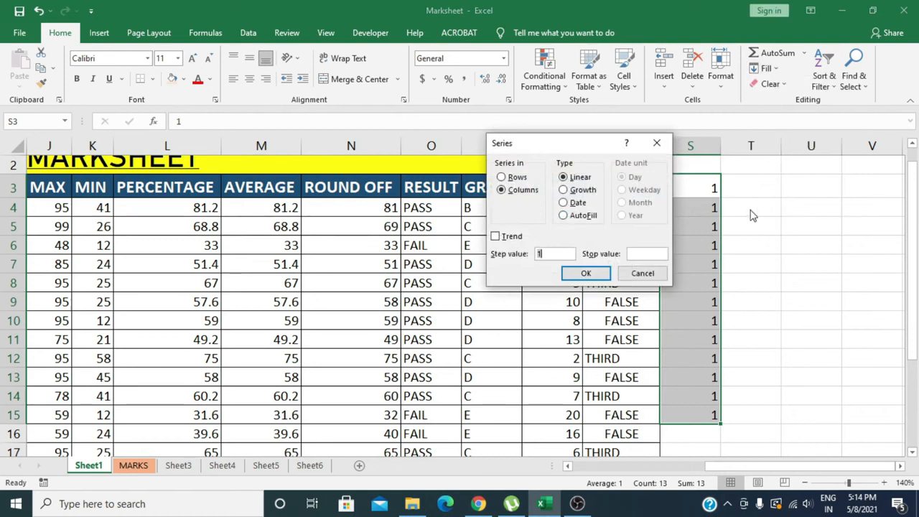
left_click(568, 268)
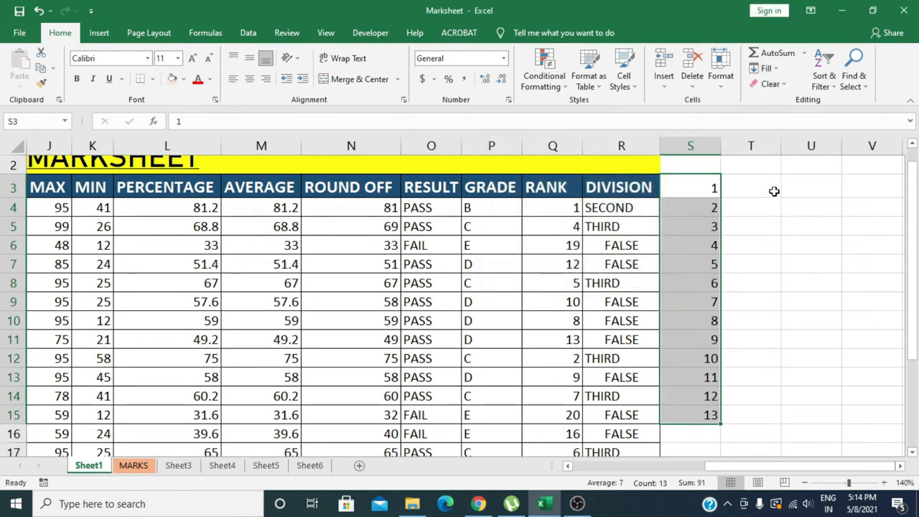
Enter 13 in cell T3 and copy it down to T19.
left_click(769, 188)
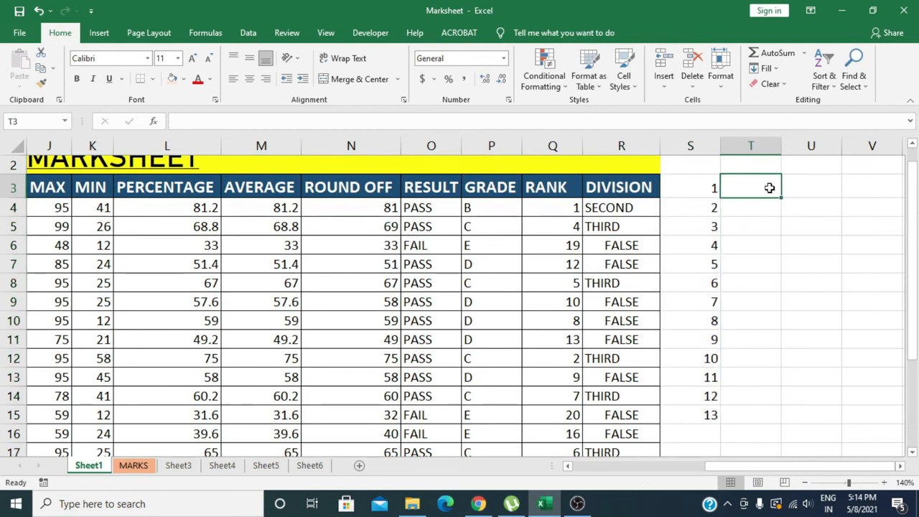
type("13")
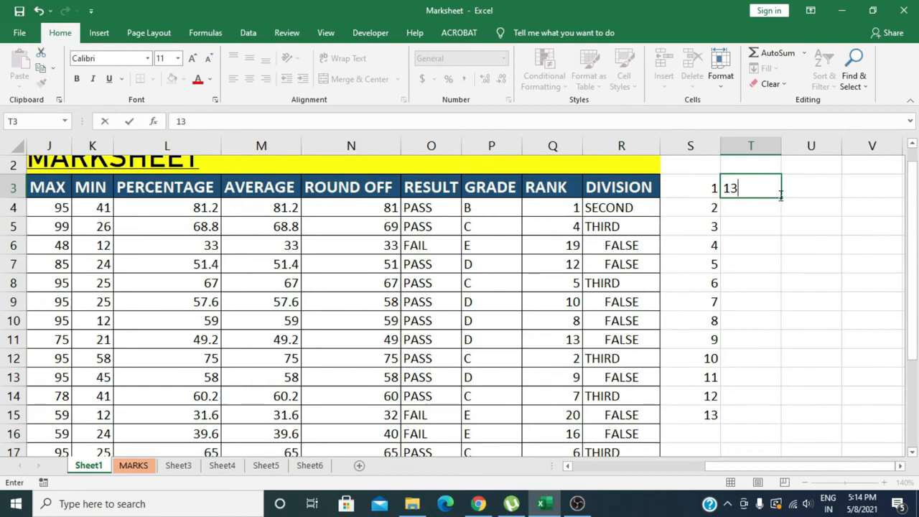
left_click_drag(781, 199, 751, 448)
Fill the range T3:T19 with a linear column series using a step value of 13.
left_click(766, 69)
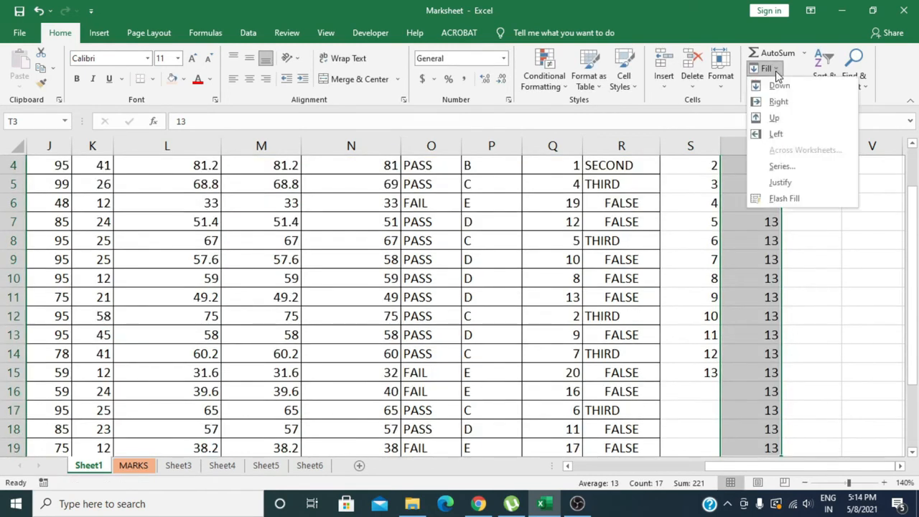
left_click(782, 166)
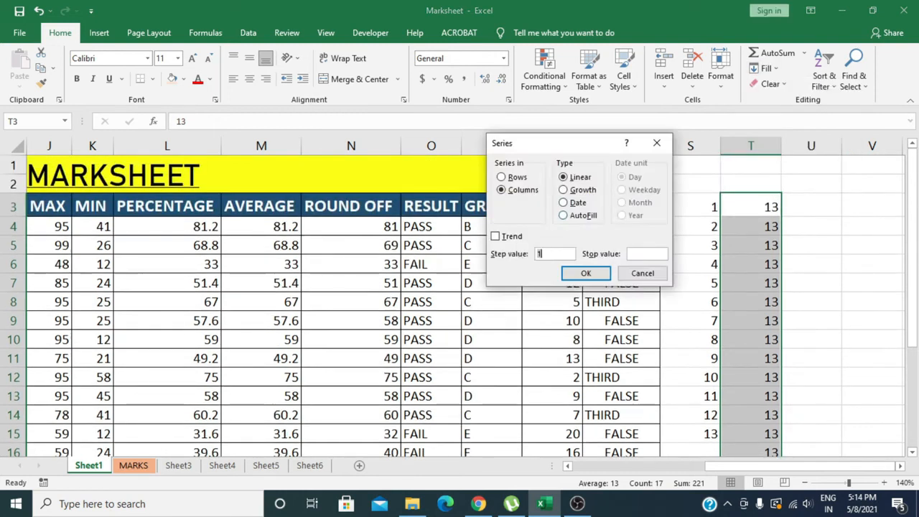
type("13")
left_click(585, 274)
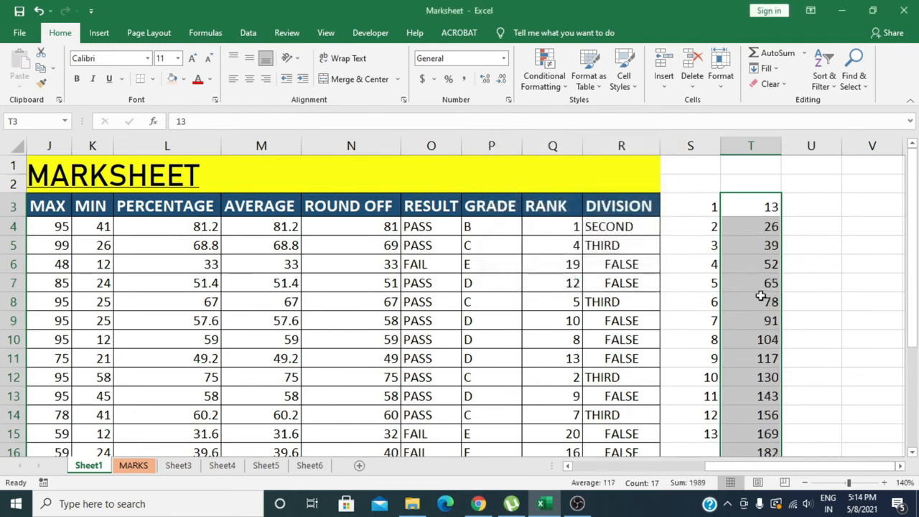
left_click(823, 268)
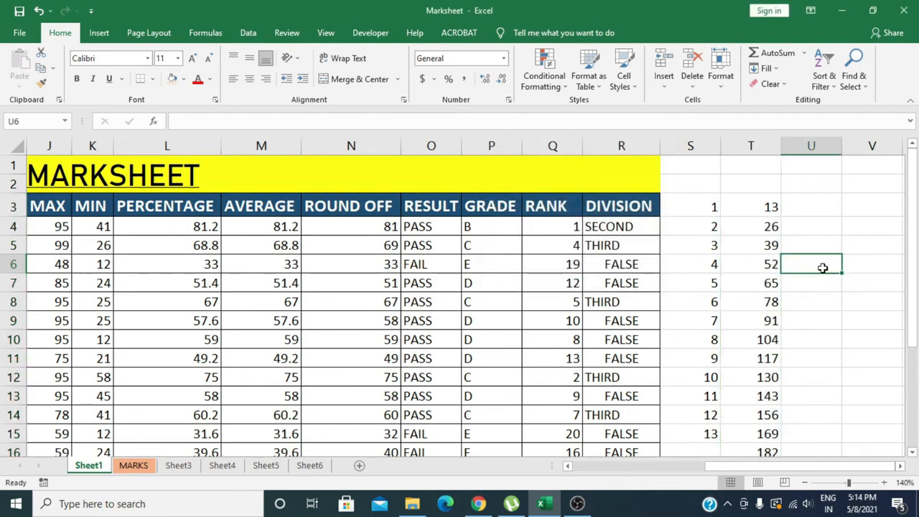
Enter 14 in U3 and 28 in U4, and extend the number pattern down to U14.
left_click(823, 206)
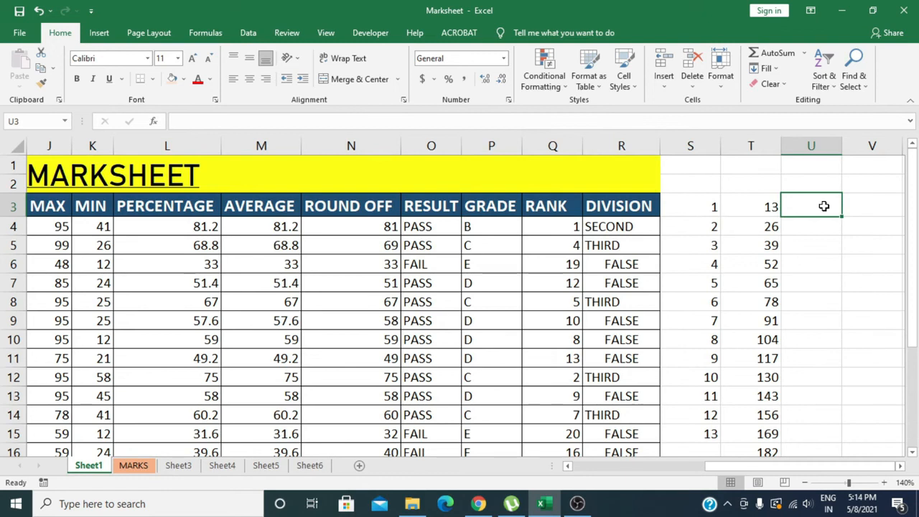
type("14")
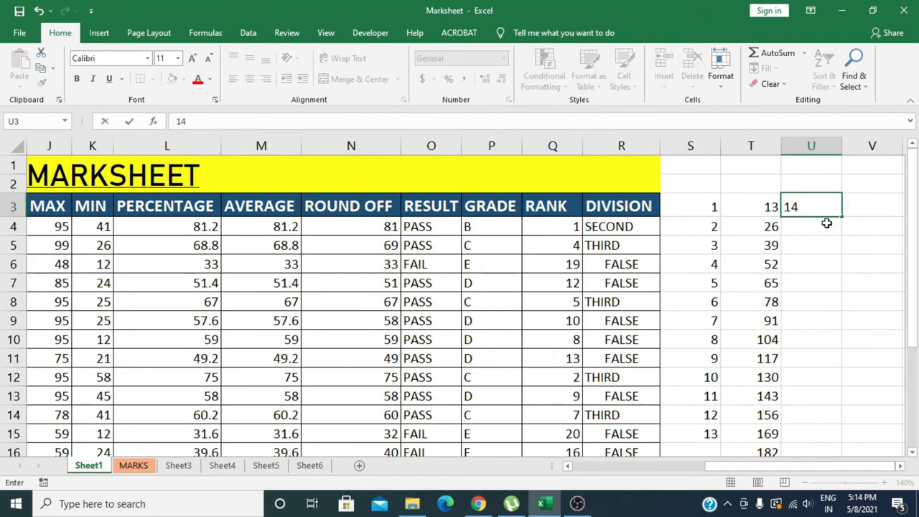
key("Return")
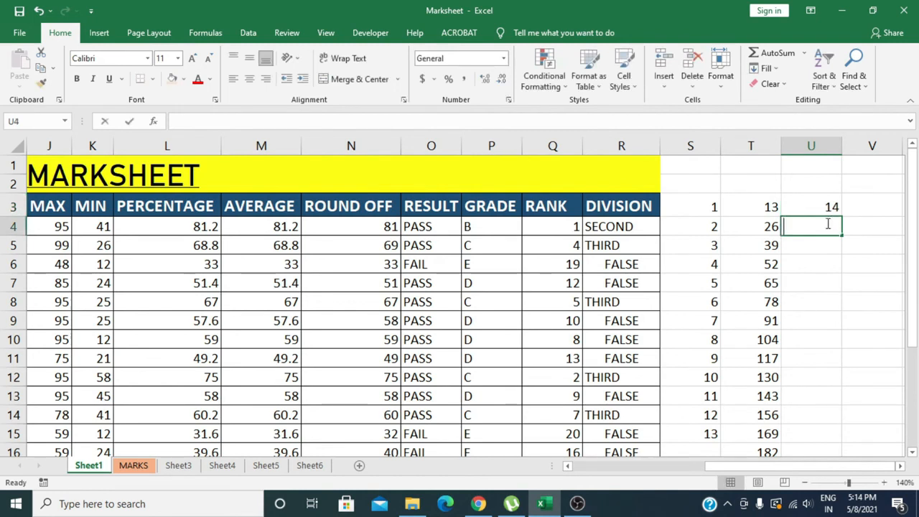
type("28")
left_click_drag(821, 207, 842, 420)
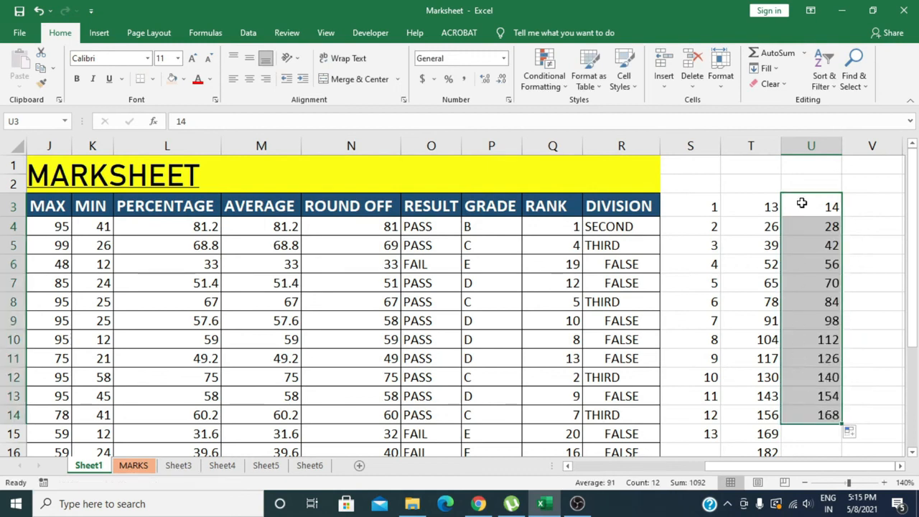
Clear everything, contents and formatting, from the range S3:Y19 that holds the practice number series.
left_click(743, 212)
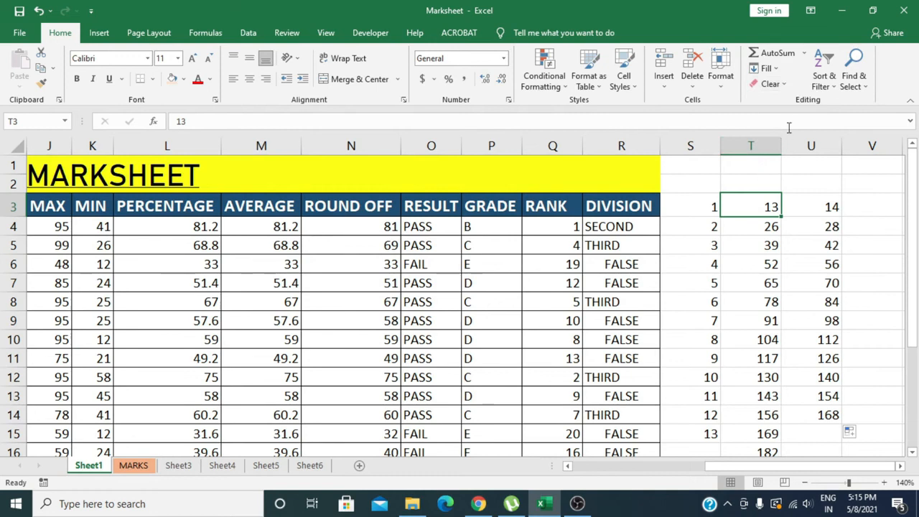
left_click_drag(707, 203, 854, 417)
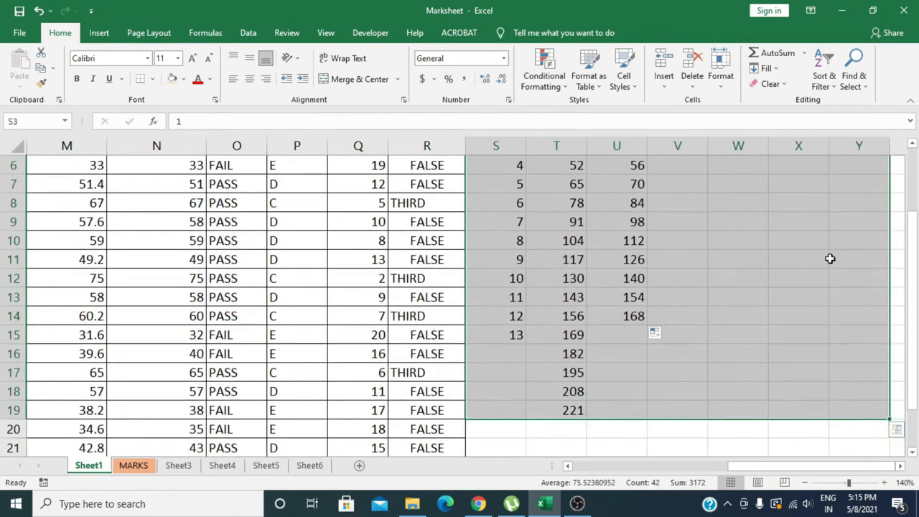
left_click(789, 84)
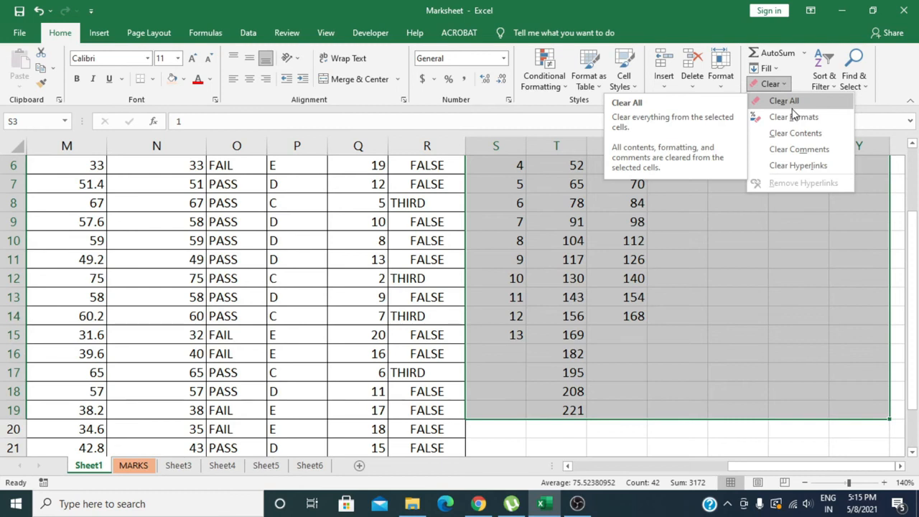
left_click(792, 107)
scroll(794, 113, "up", 2)
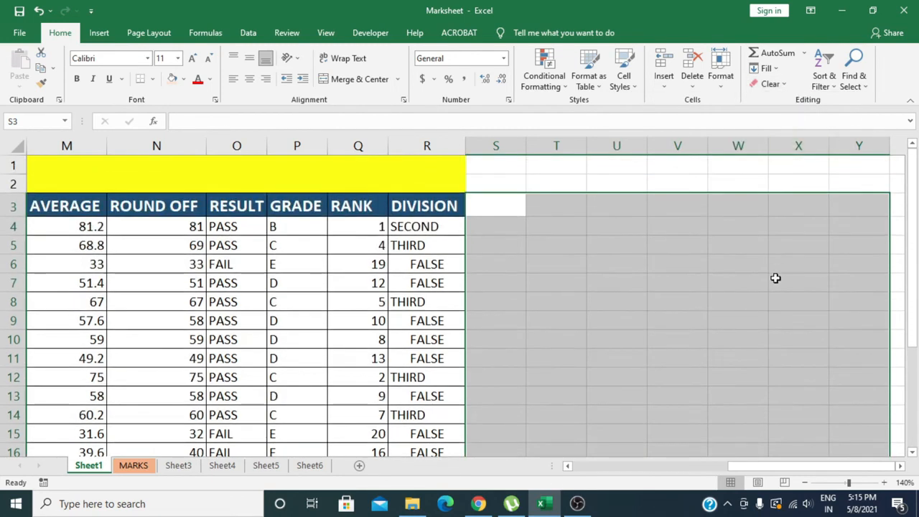
left_click(779, 280)
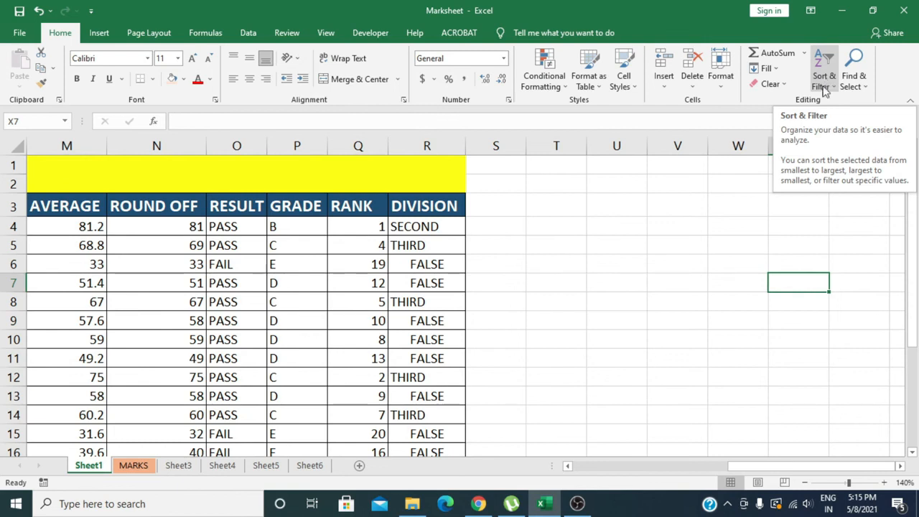
Try to sort the student names in C4:C23 from A to Z with the selection expanded.
left_click(609, 262)
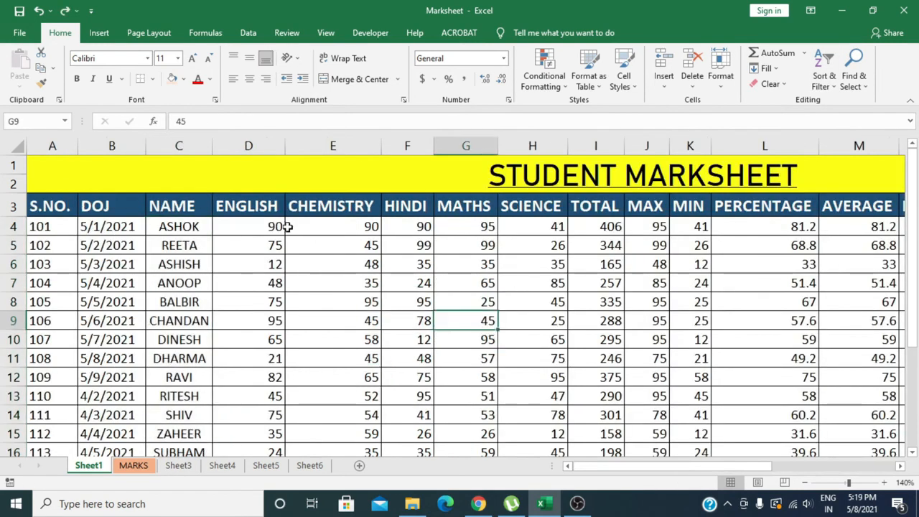
left_click(185, 227)
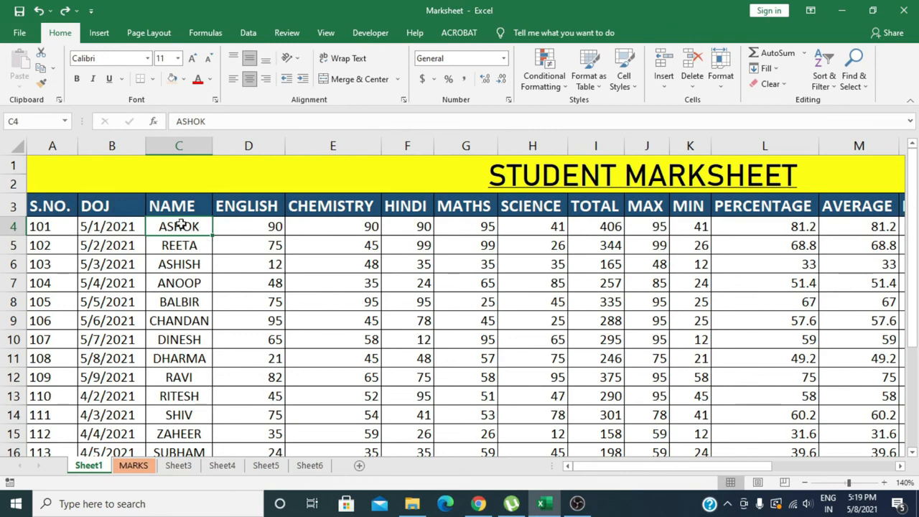
left_click_drag(189, 230, 190, 400)
scroll(512, 385, "up", 3)
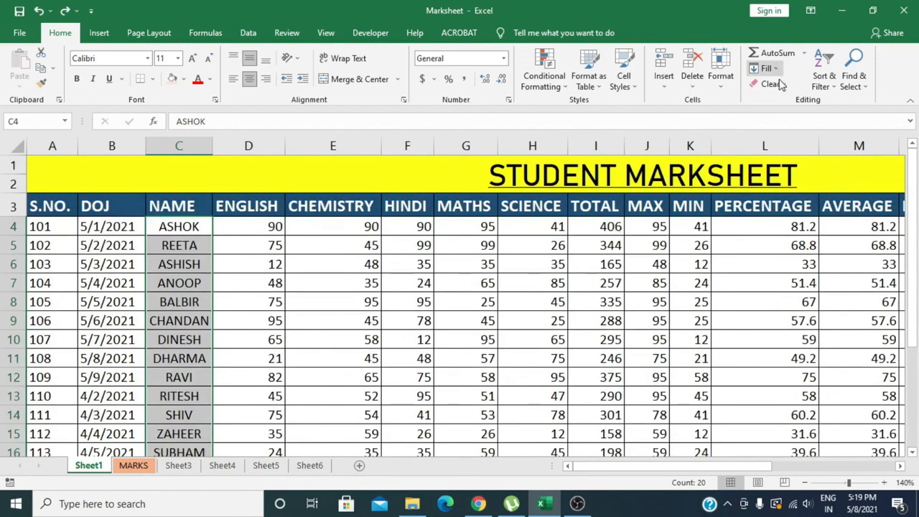
left_click(837, 87)
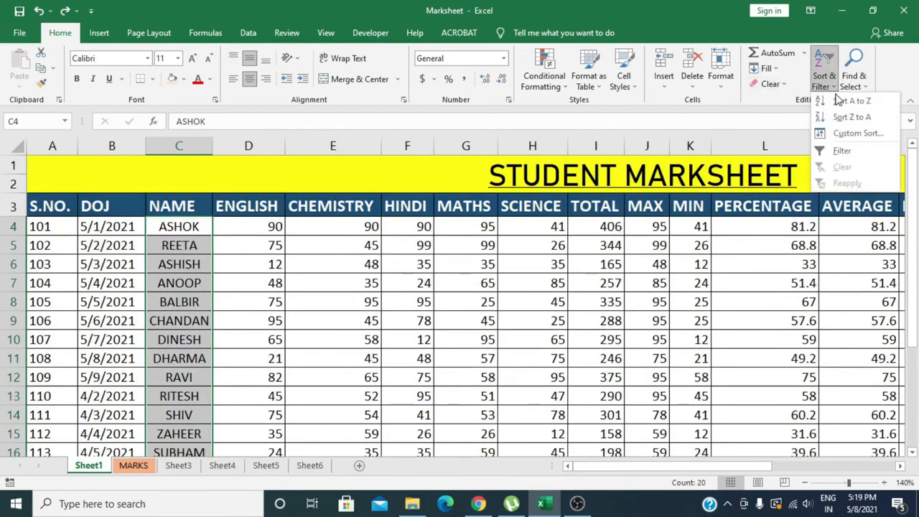
left_click(841, 107)
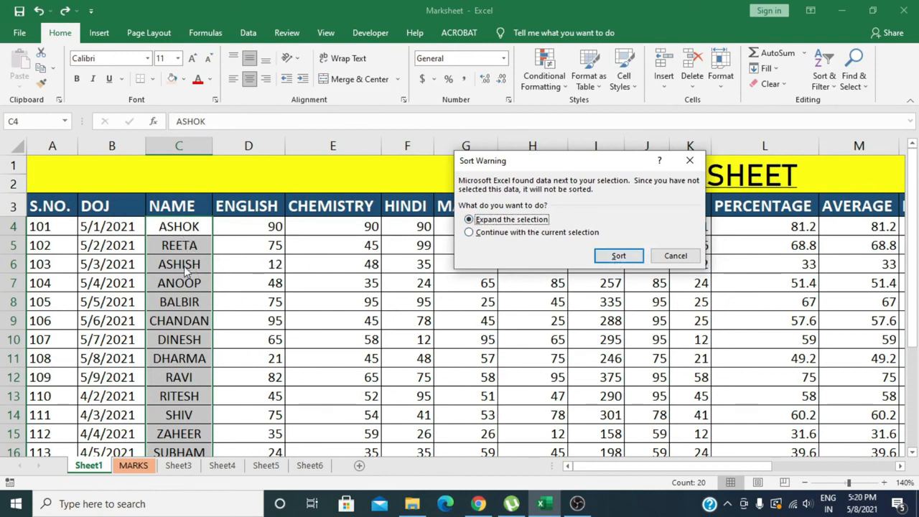
left_click(619, 258)
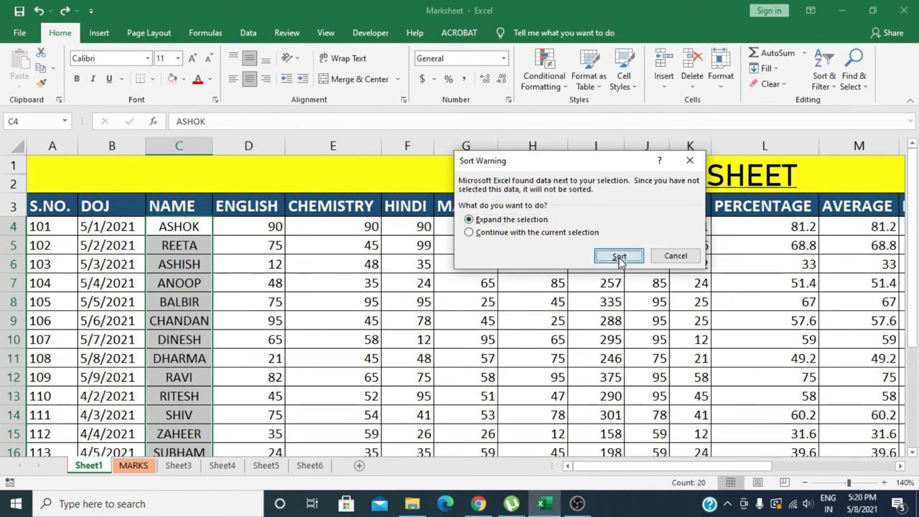
left_click(465, 290)
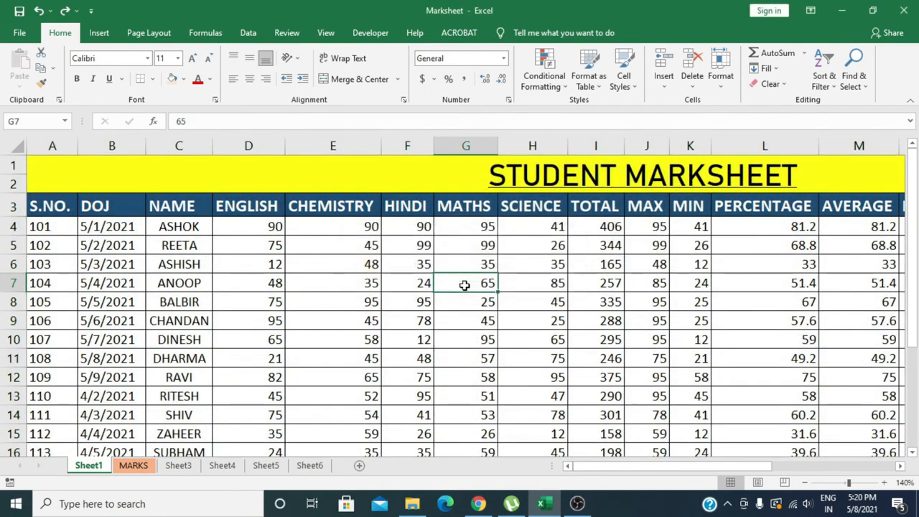
left_click(296, 302)
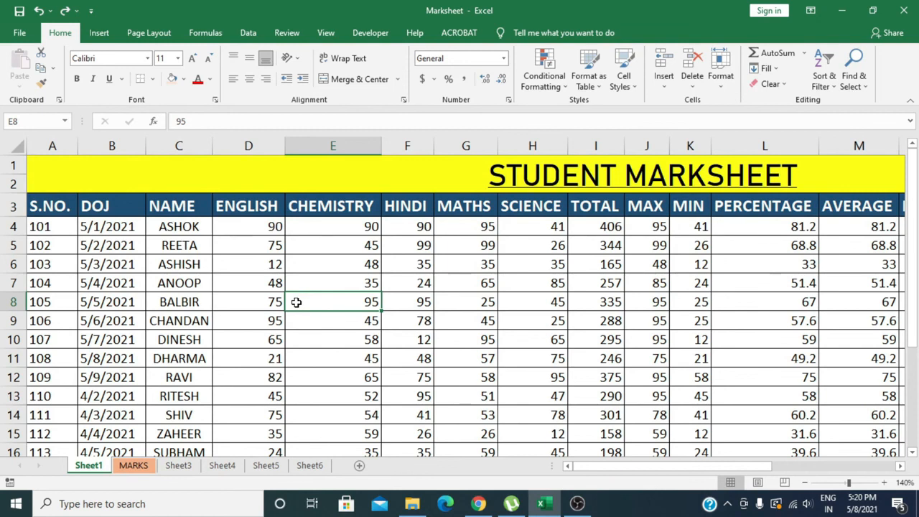
Sort the NAME to SCIENCE columns, range C3:H23, from A to Z.
left_click(177, 211)
left_click_drag(176, 211, 558, 373)
scroll(451, 280, "up", 4)
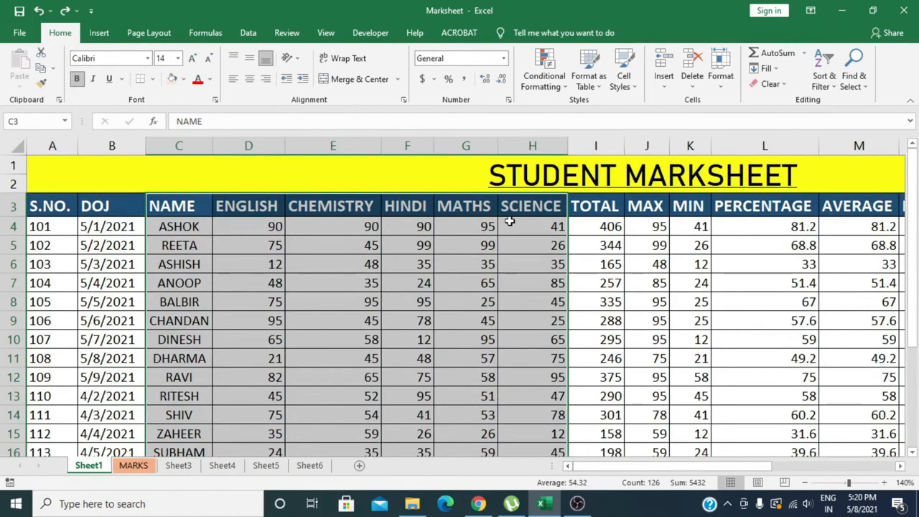
left_click(829, 86)
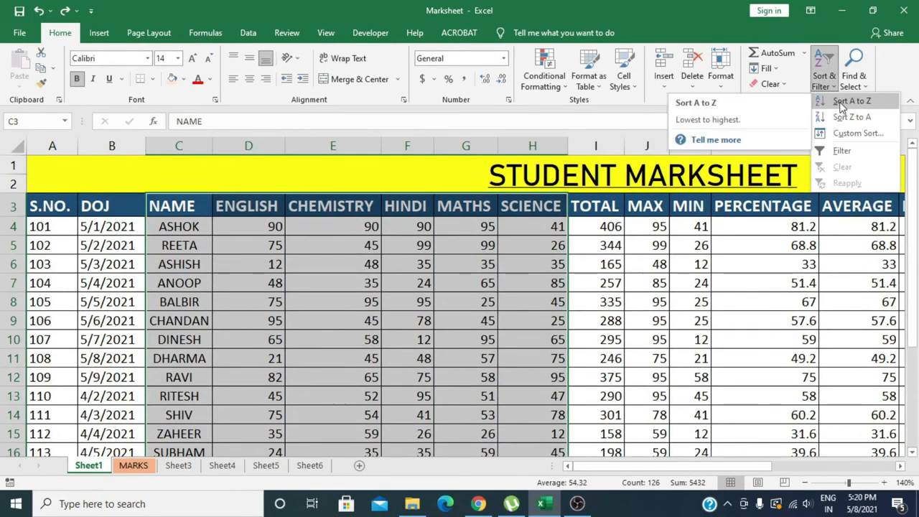
left_click(845, 102)
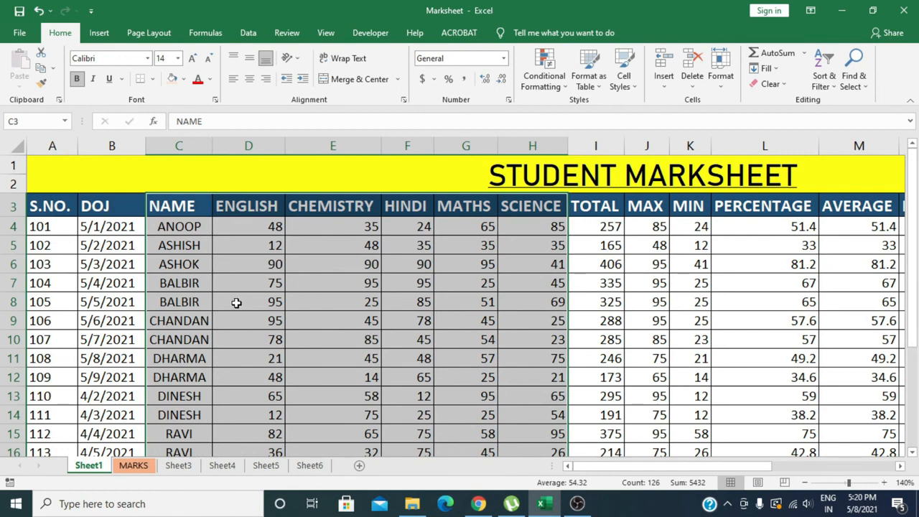
Check the sorted rows down to the end of the marksheet and undo the A to Z sort.
scroll(236, 303, "down", 1)
scroll(580, 295, "down", 2)
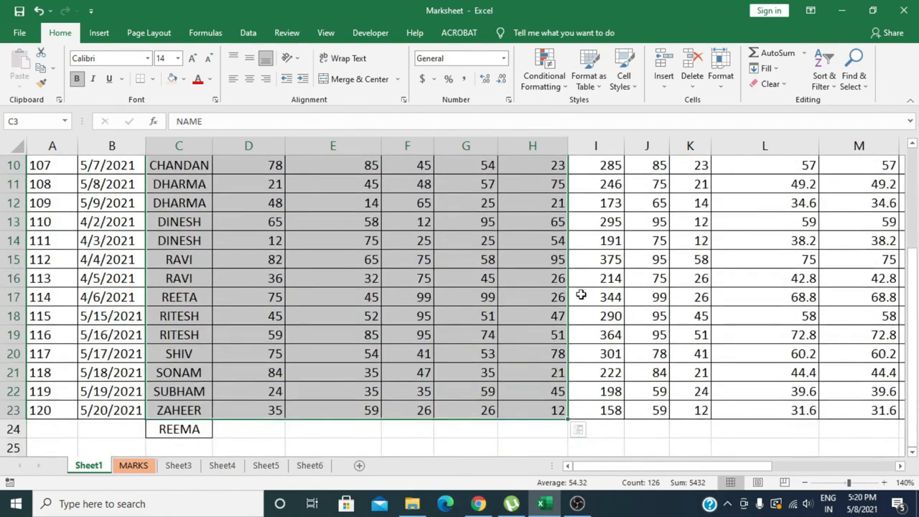
key("ctrl+z")
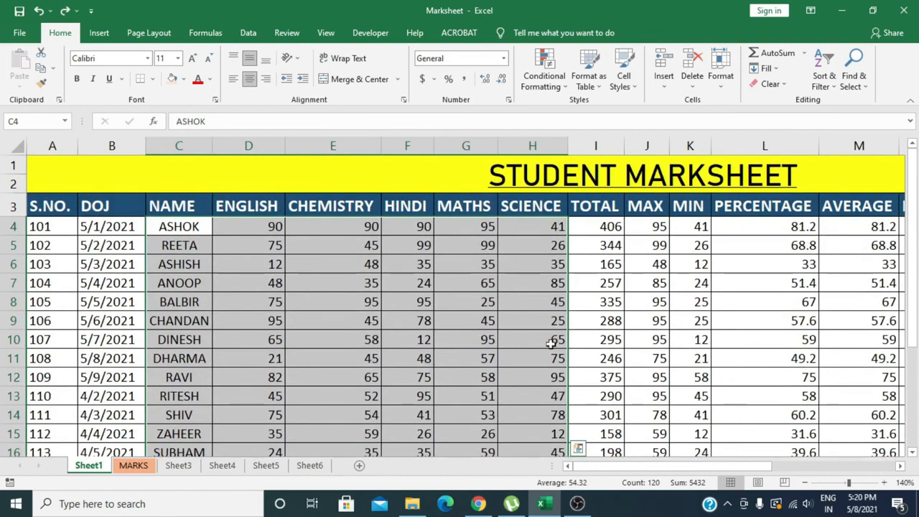
Review the commands offered by Find & Select.
left_click(618, 322)
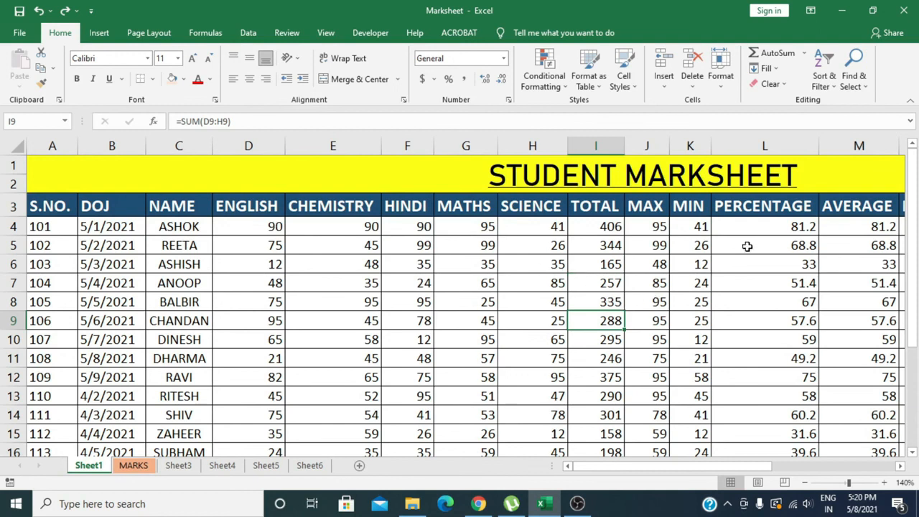
left_click(861, 69)
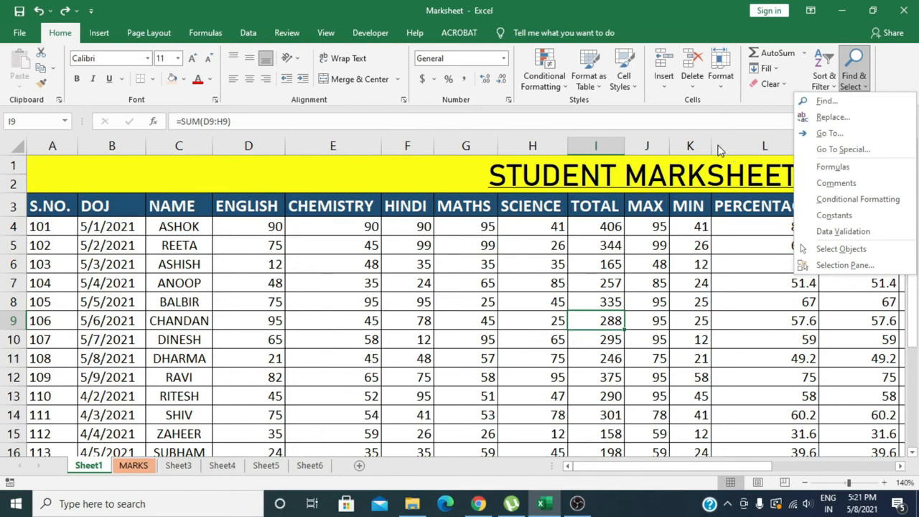
left_click(715, 127)
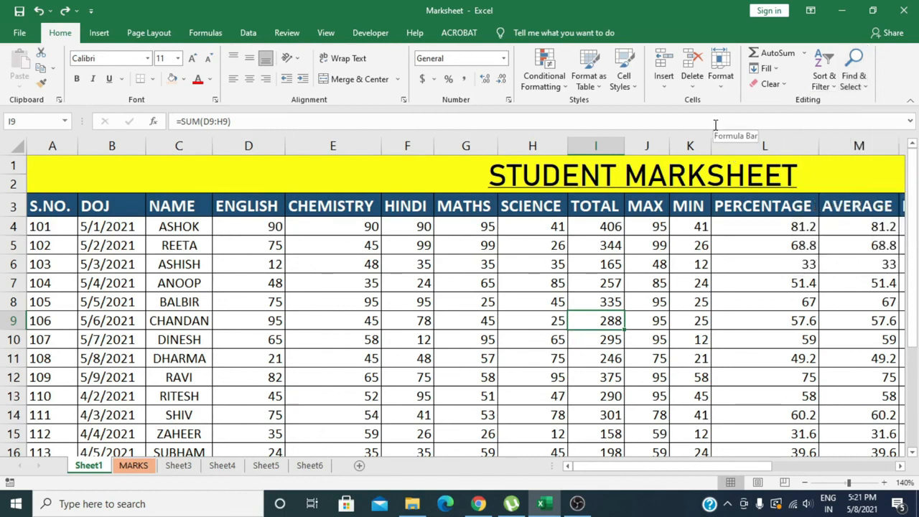